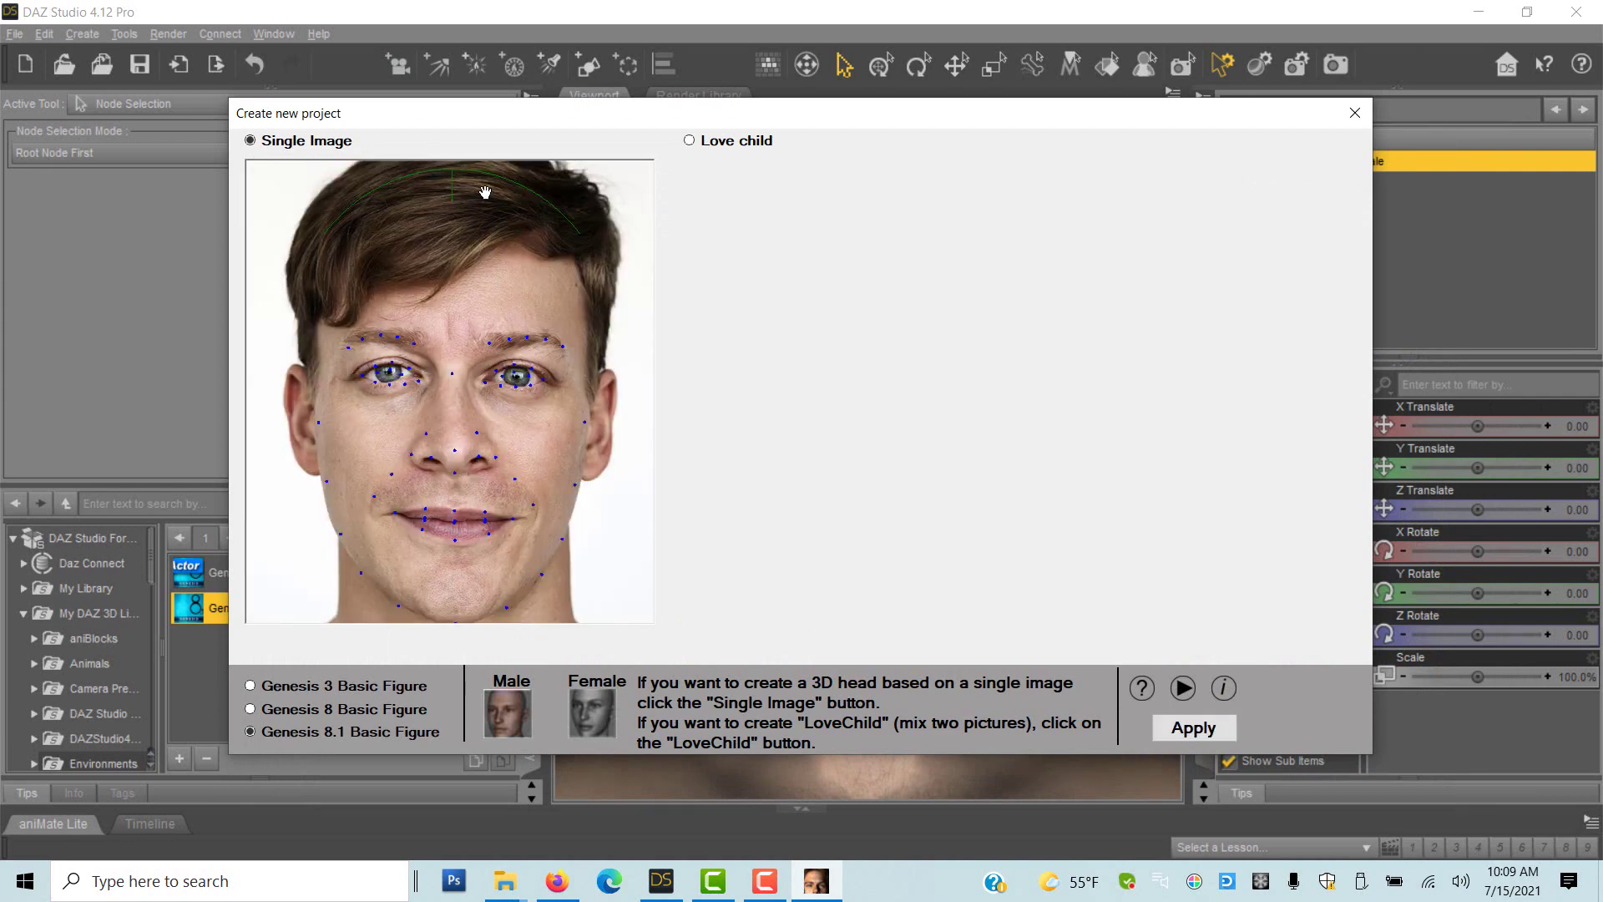
Step: Create the 3D head from the single image for the Genesis 8.1 Basic Figure and bring up the AutoSculpt tools in a maximized window
left_click(1178, 731)
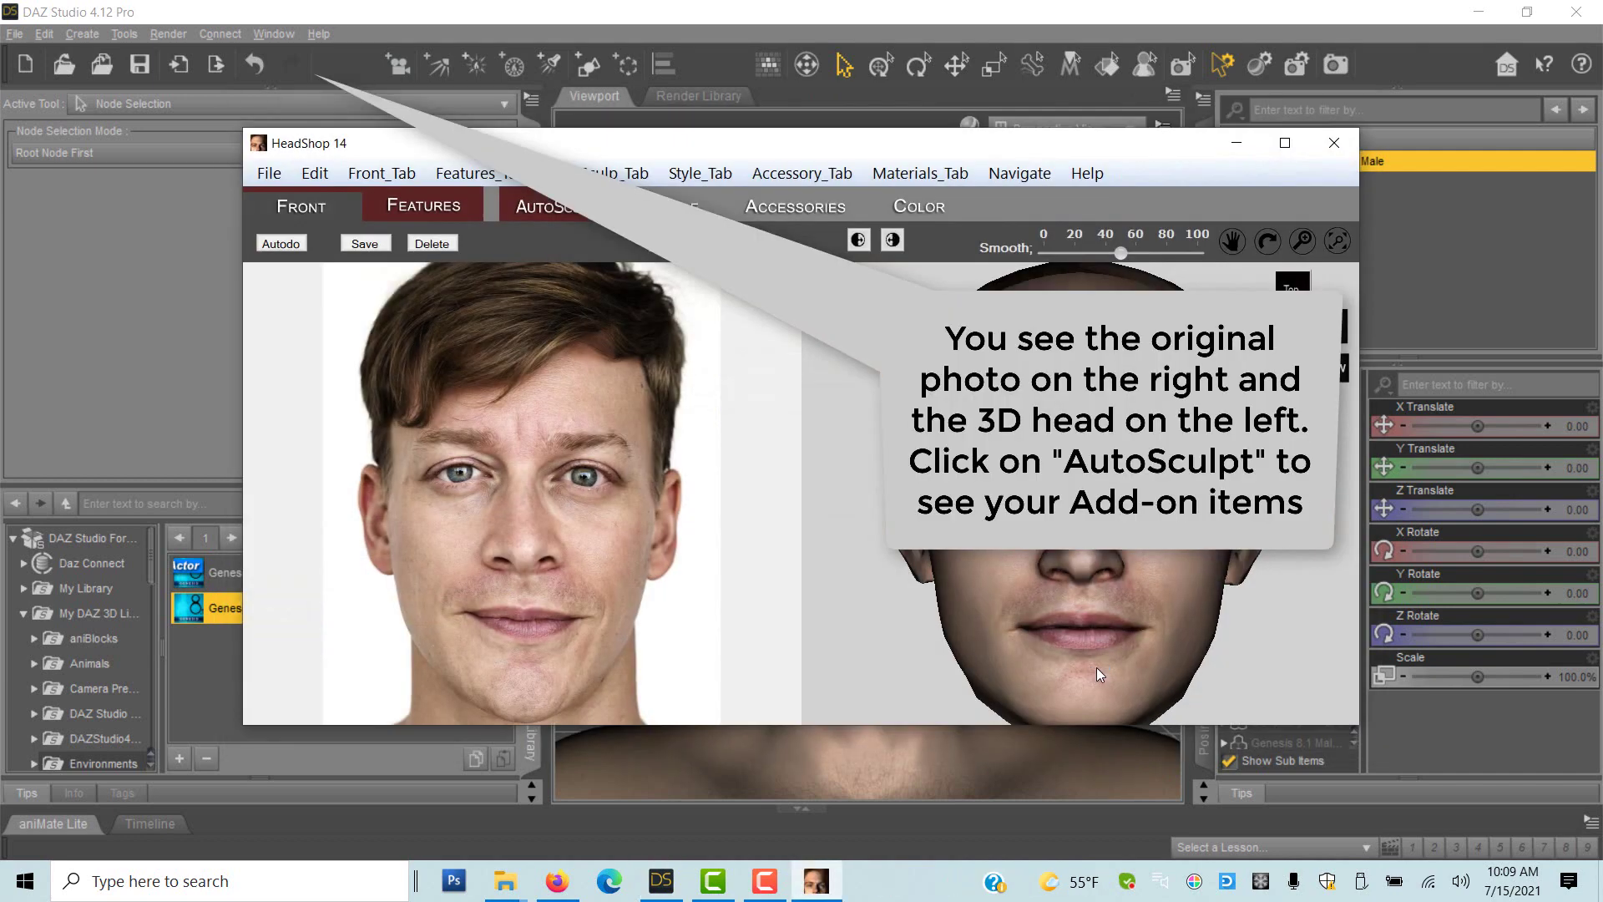
left_click(1285, 143)
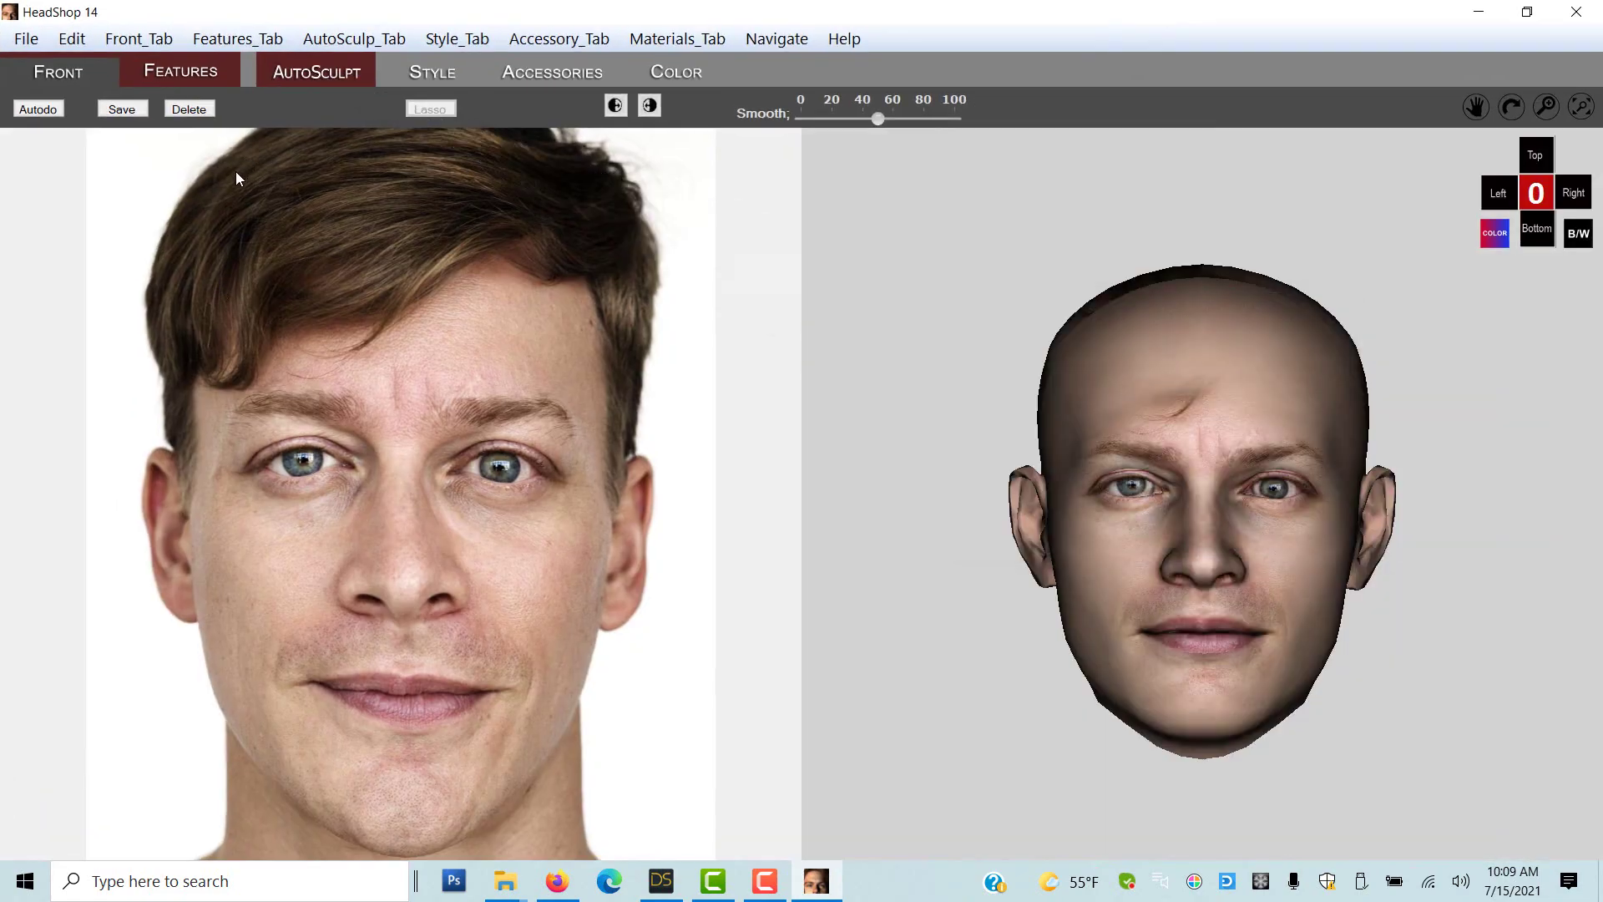
left_click(324, 73)
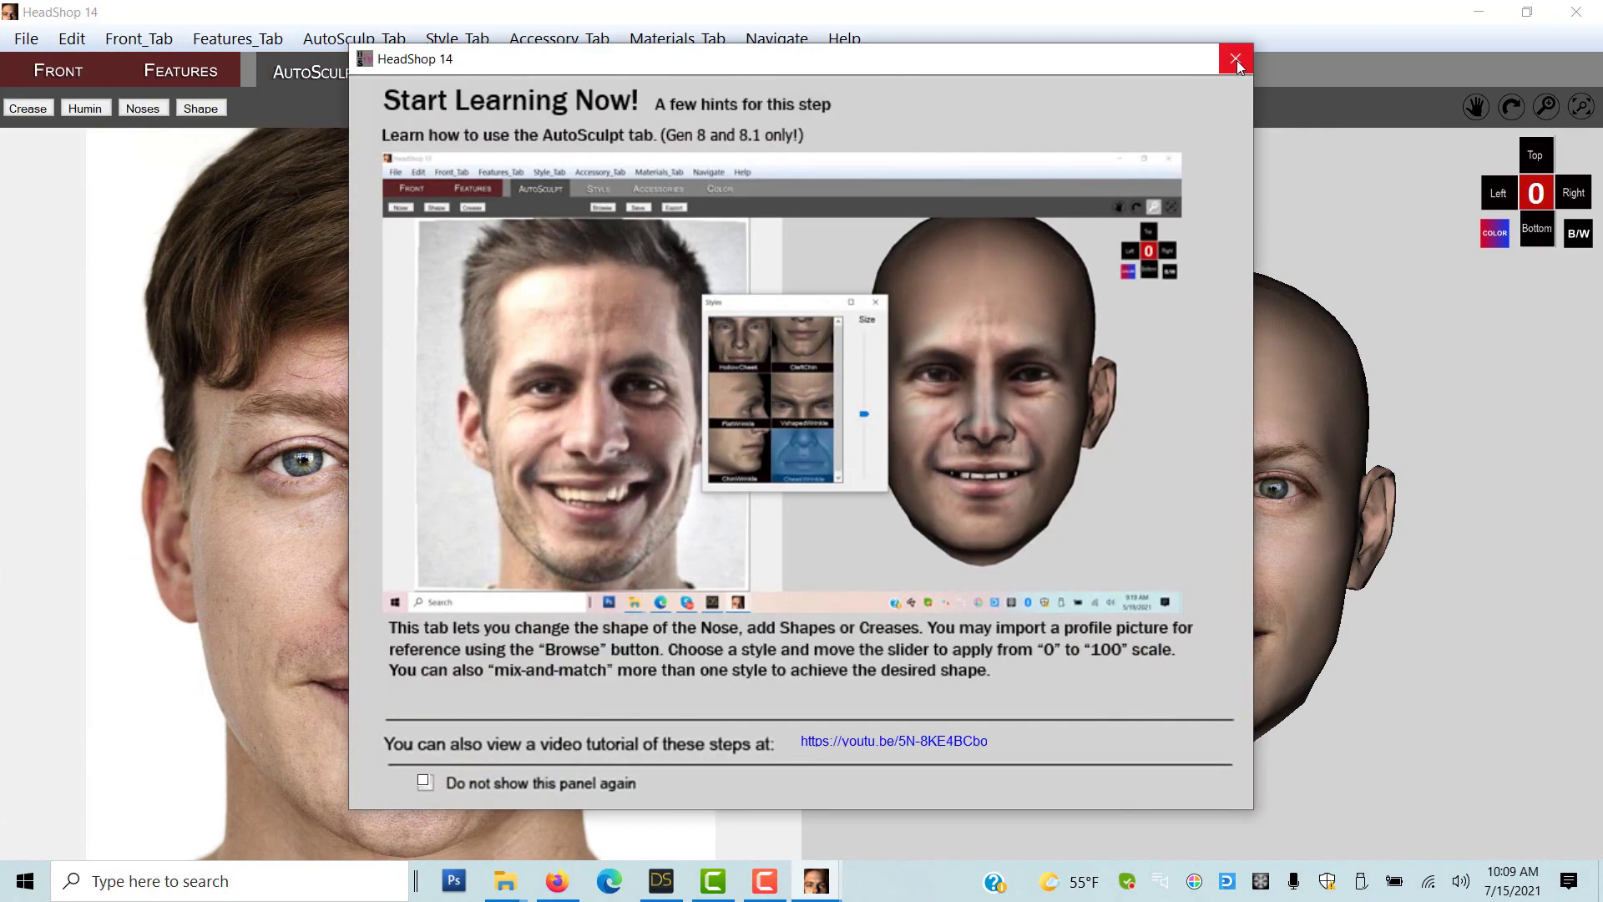
left_click(1236, 60)
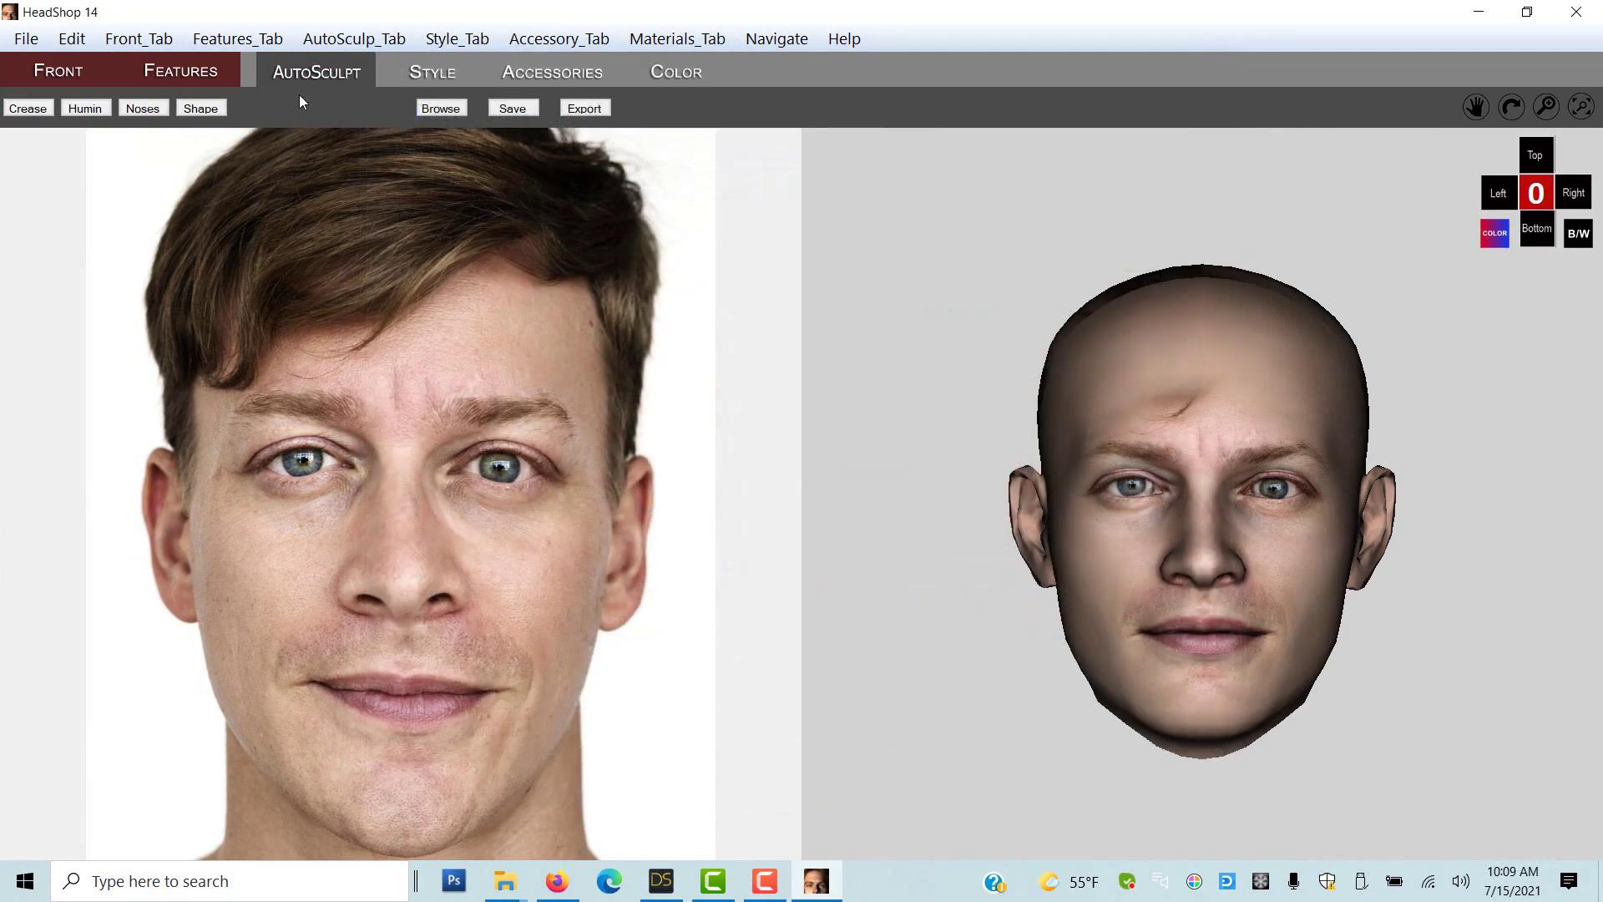
Step: Apply the CleftChin crease at maximum size and show the head without texture
left_click(329, 40)
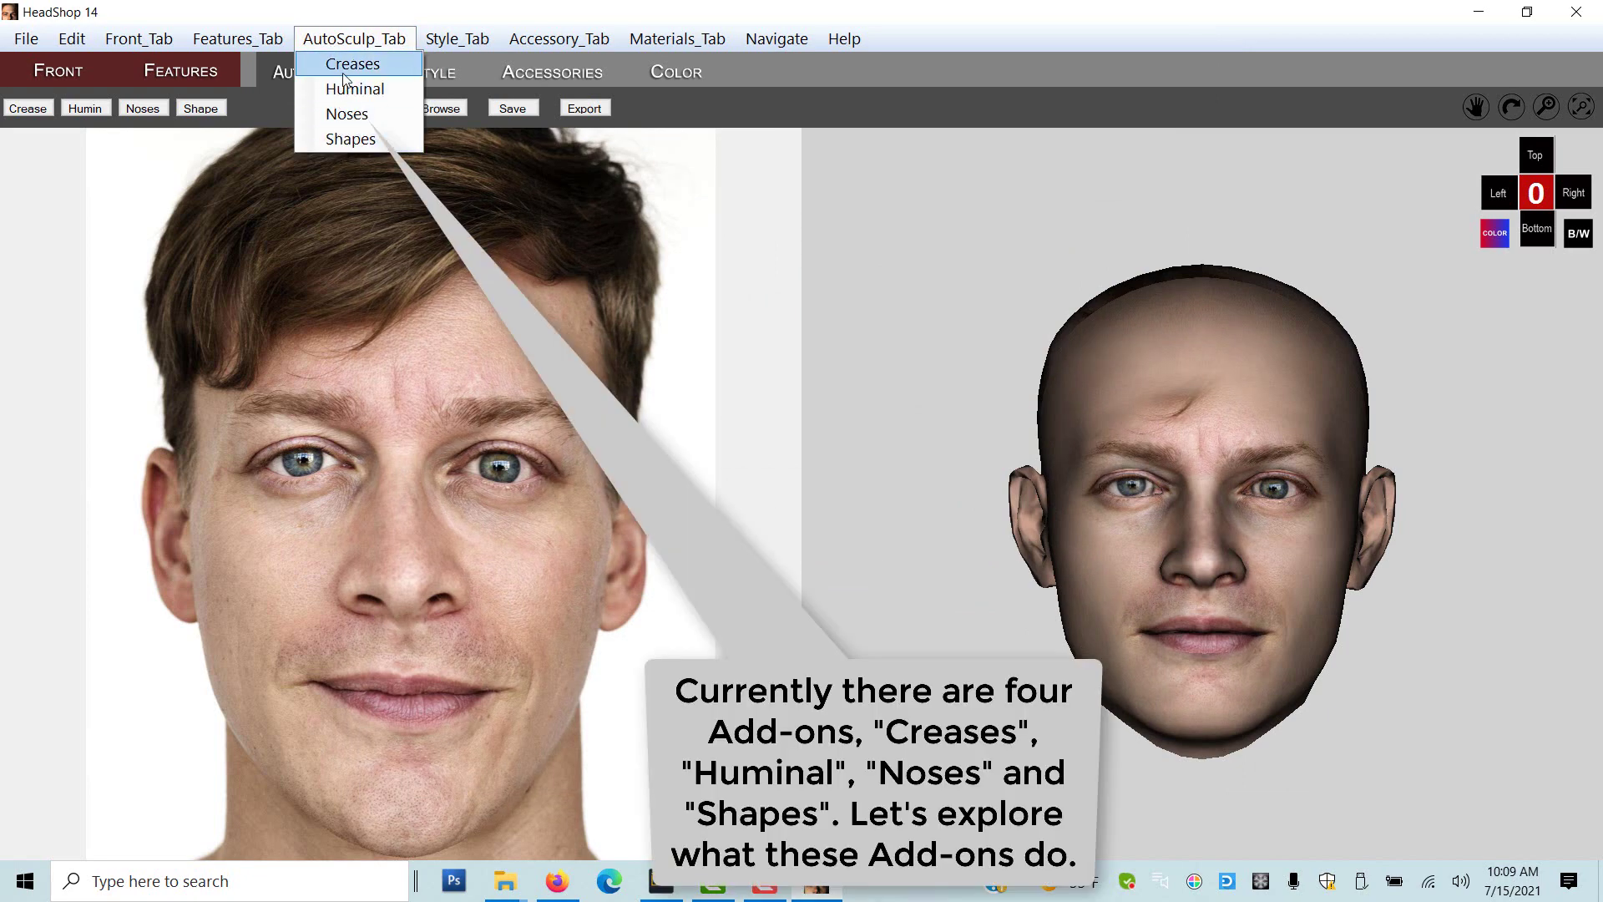
left_click(349, 66)
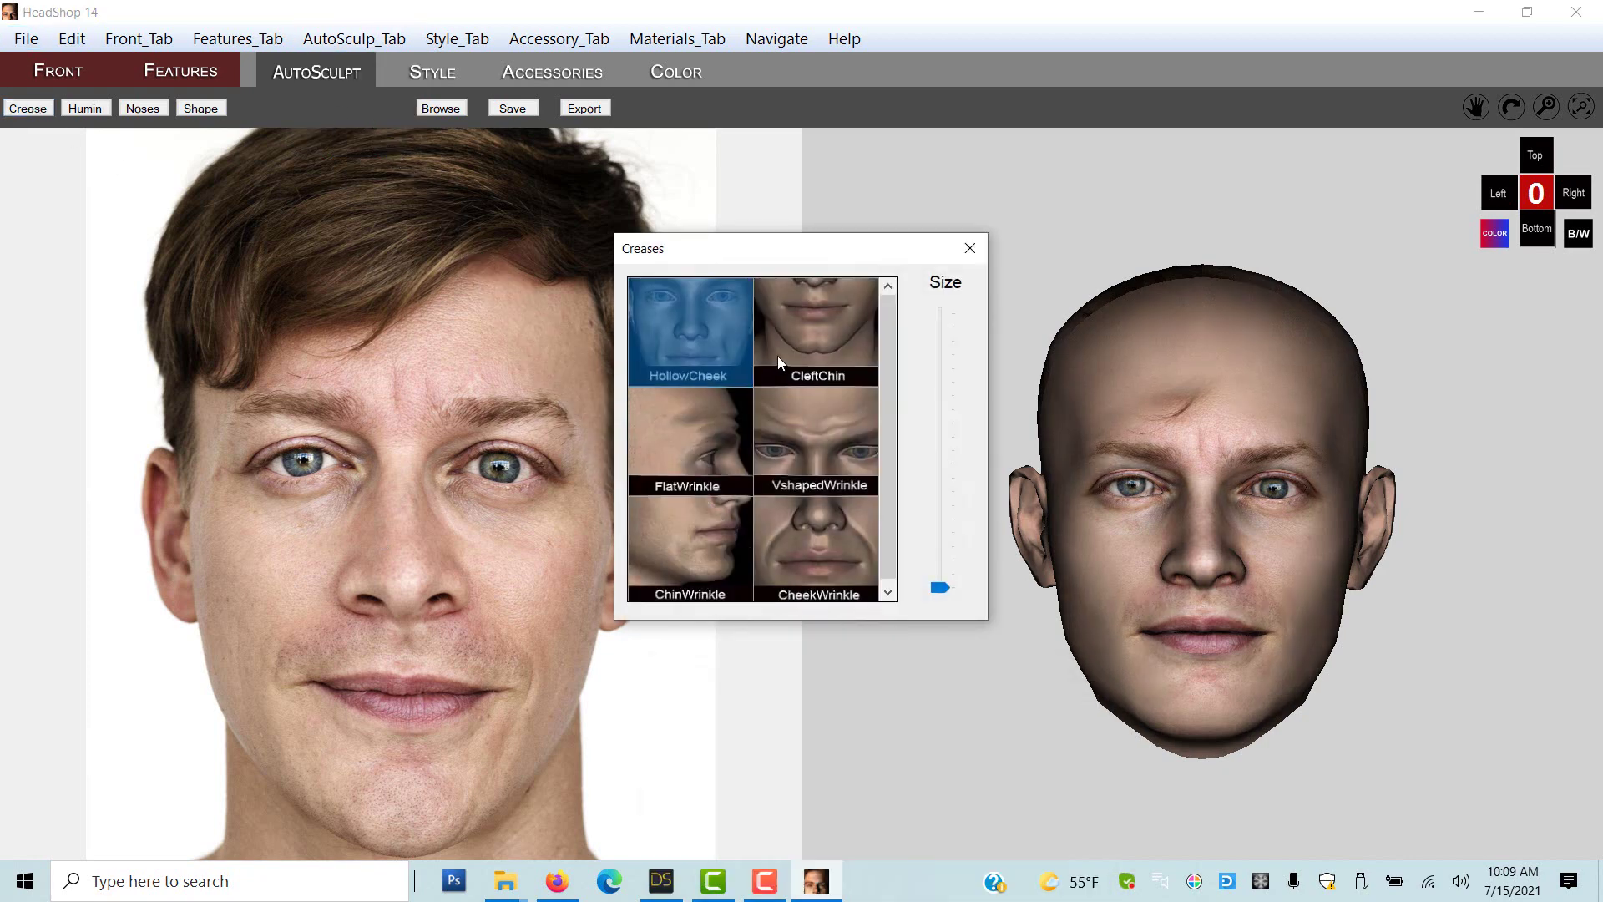
left_click(838, 360)
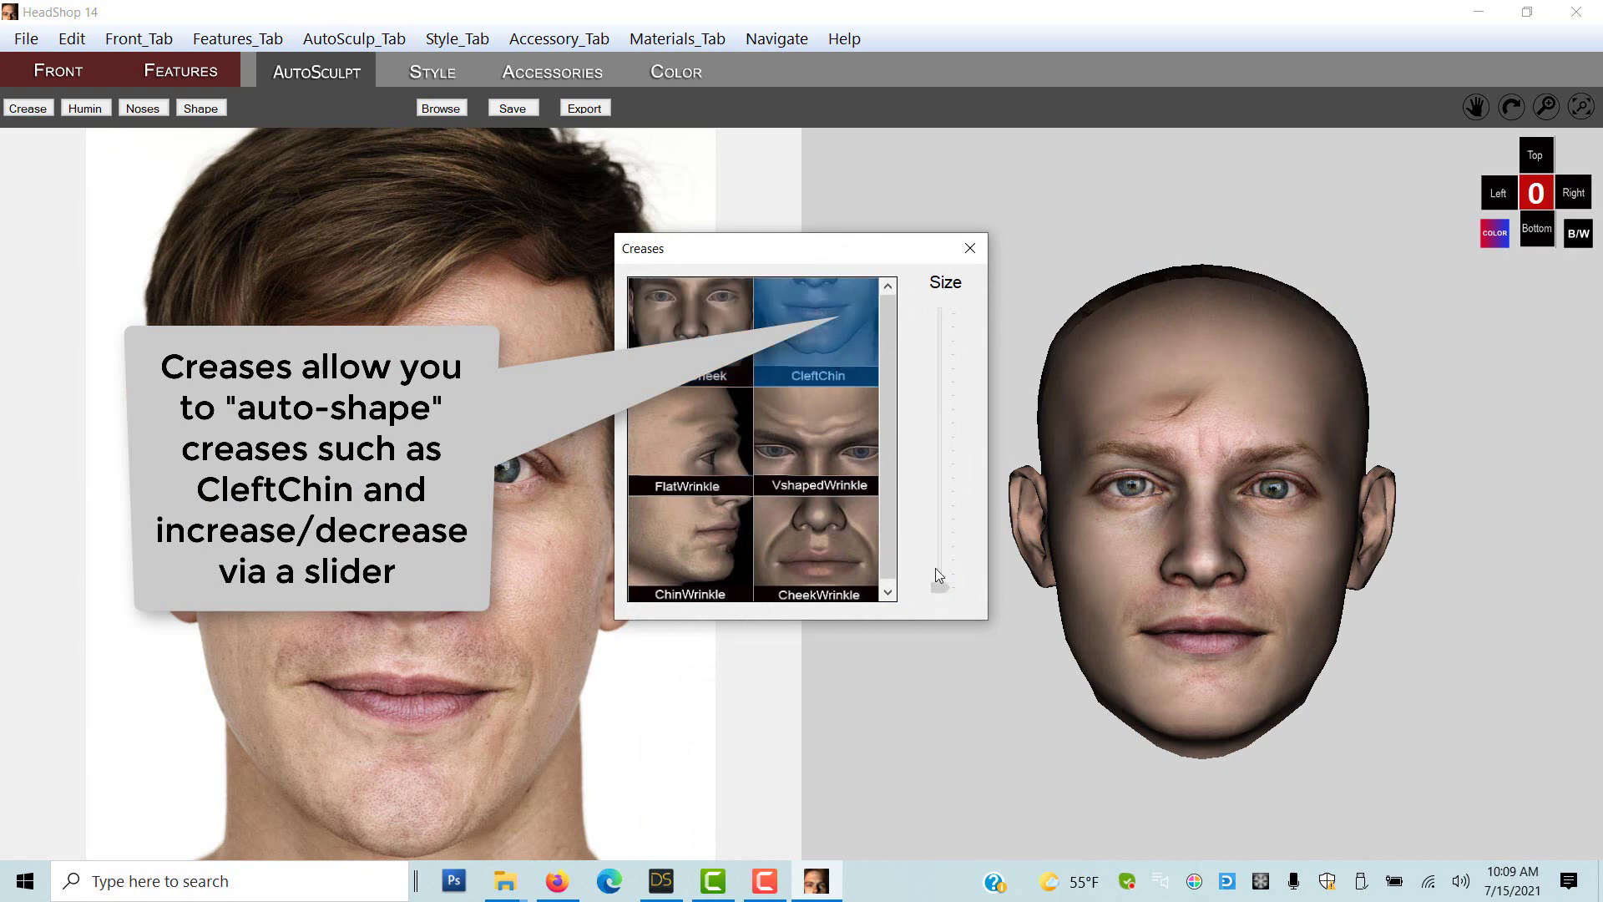
left_click_drag(939, 587, 960, 280)
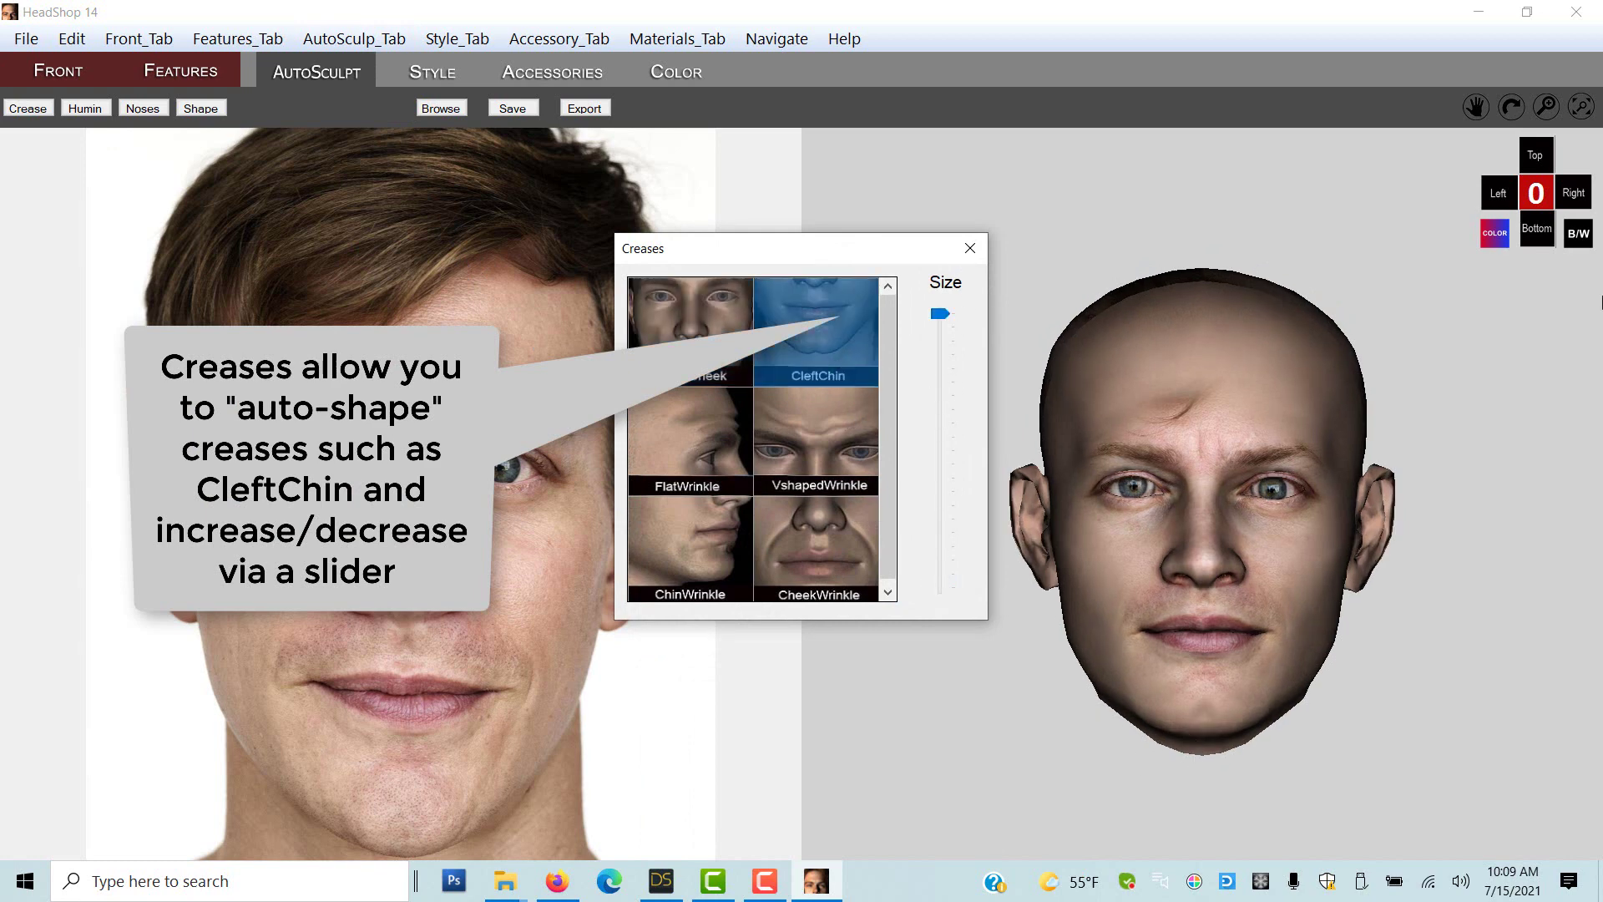
left_click(1582, 238)
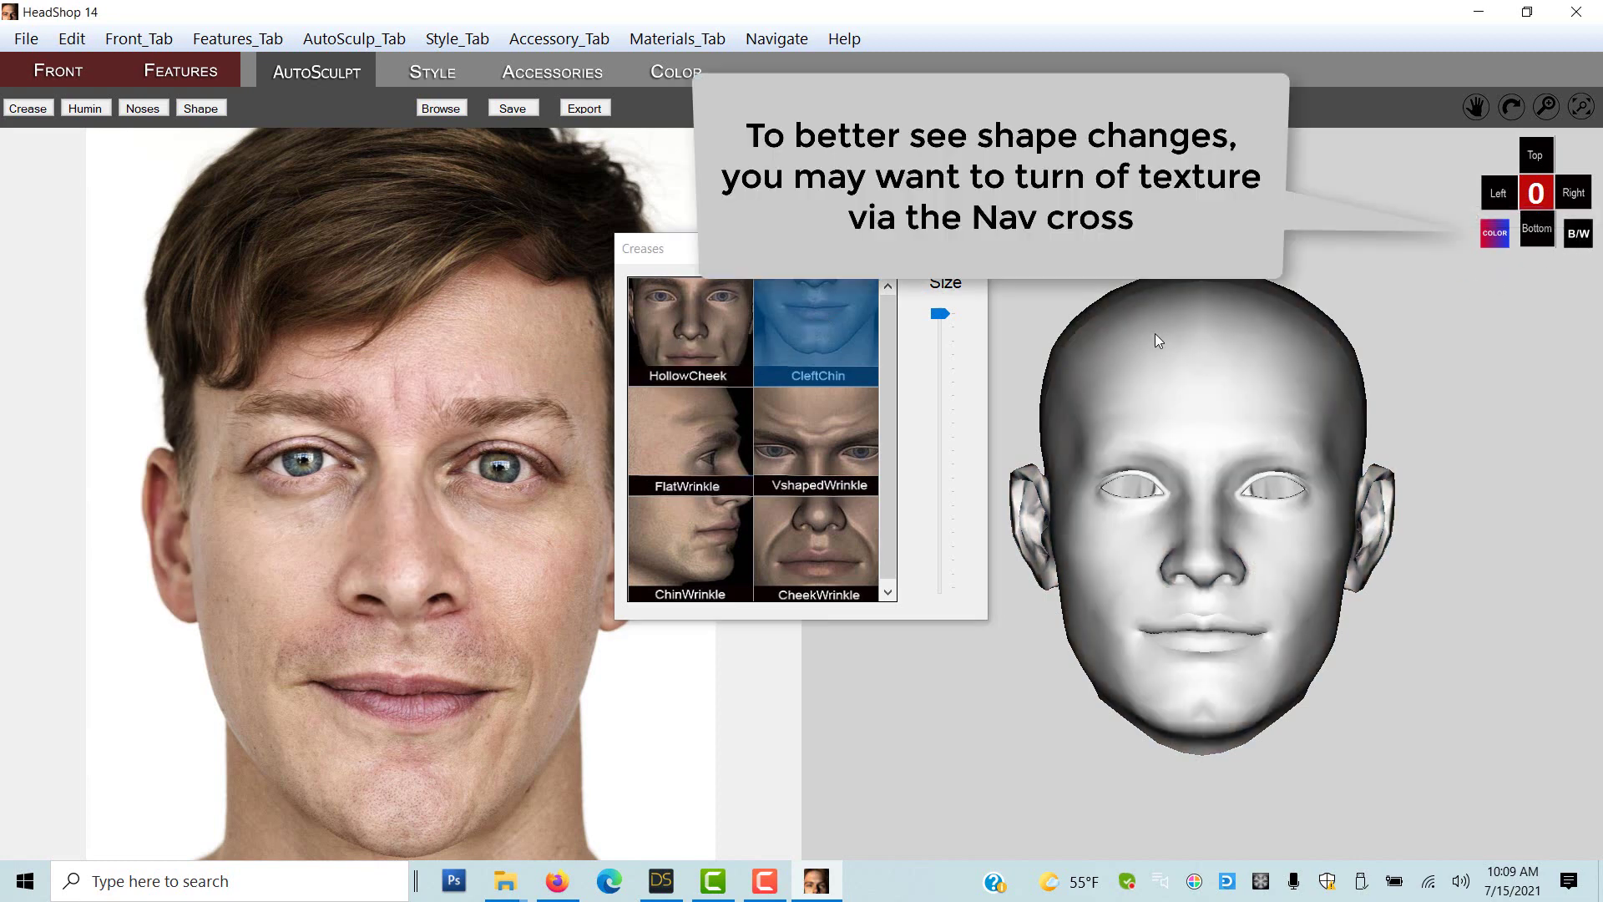
Step: Reset the CleftChin crease to zero, try the HollowCheek crease, and close the crease styles
left_click_drag(939, 314, 935, 623)
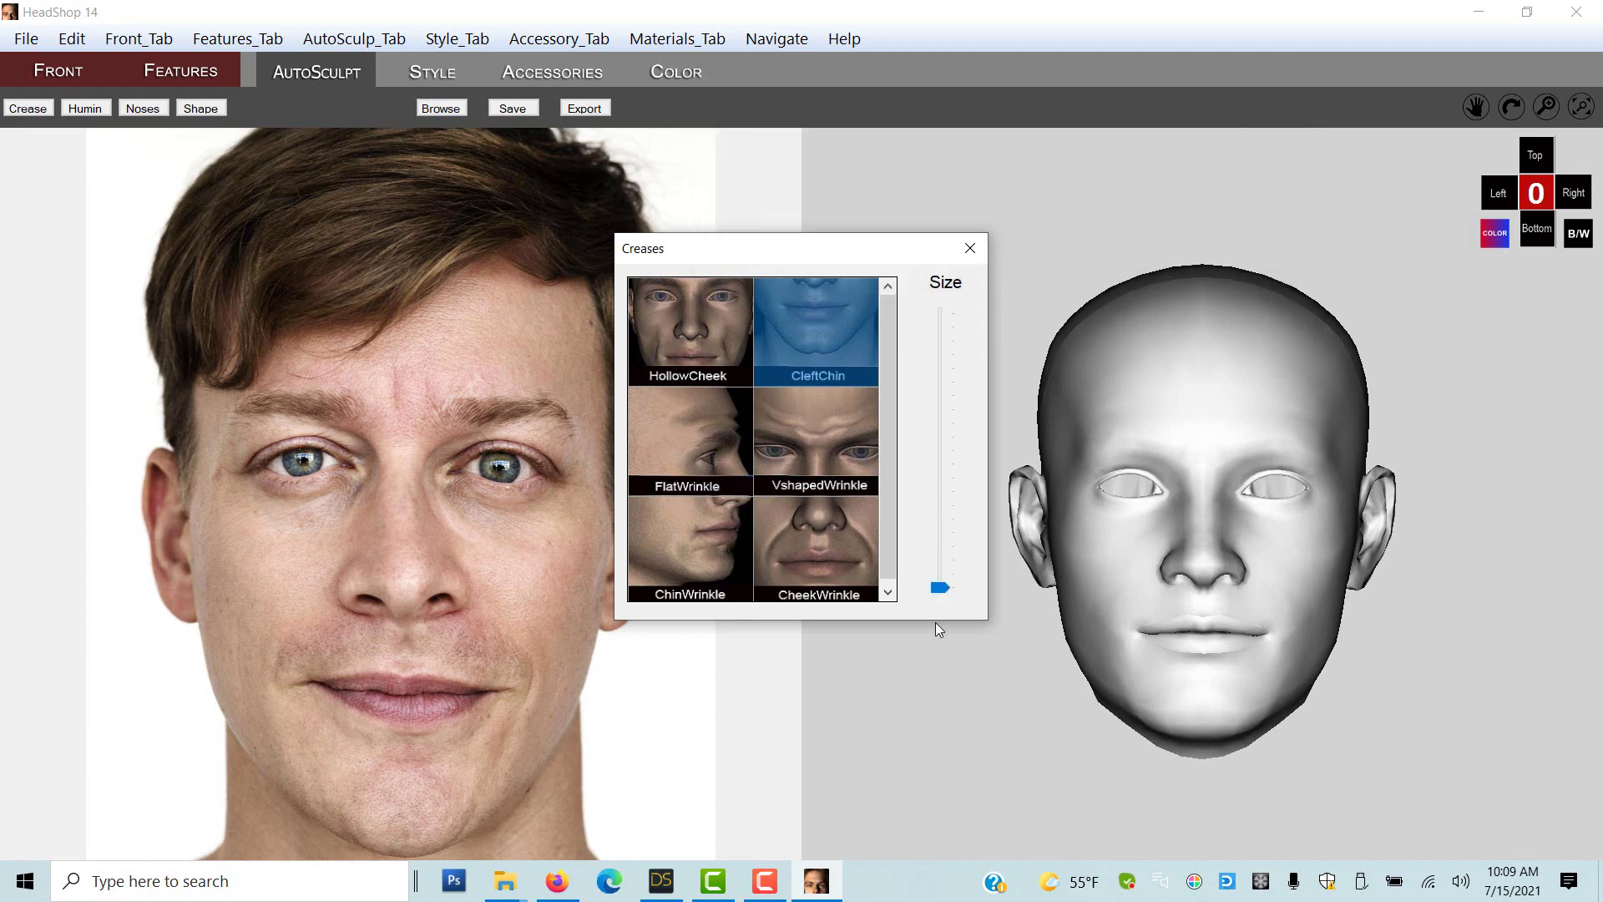
left_click(715, 373)
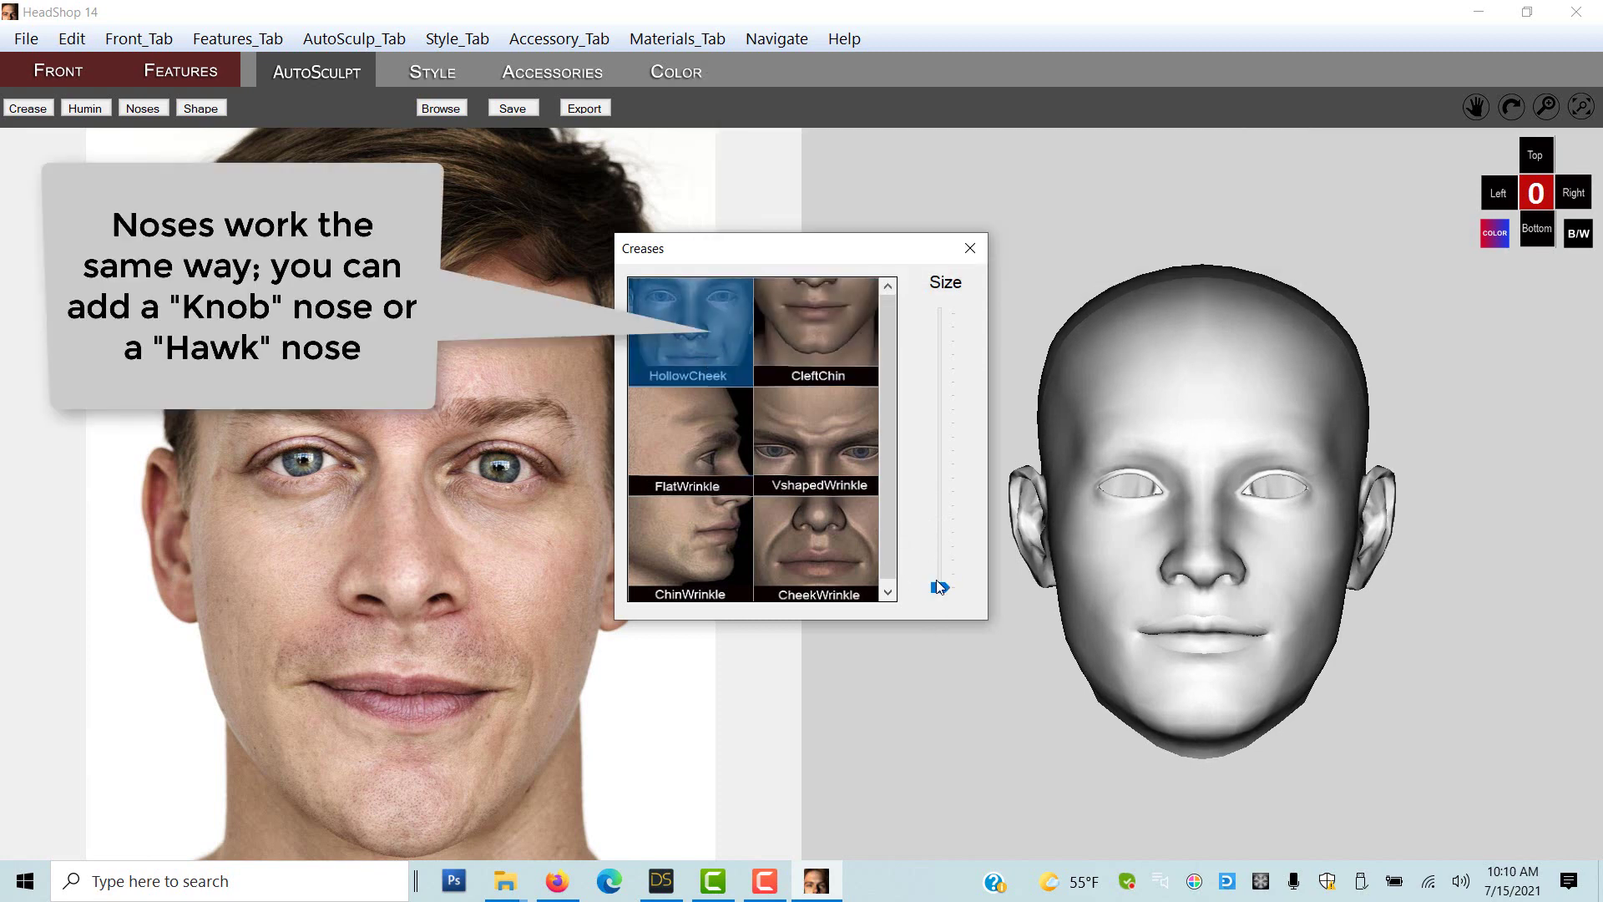
left_click_drag(940, 587, 935, 703)
left_click(974, 259)
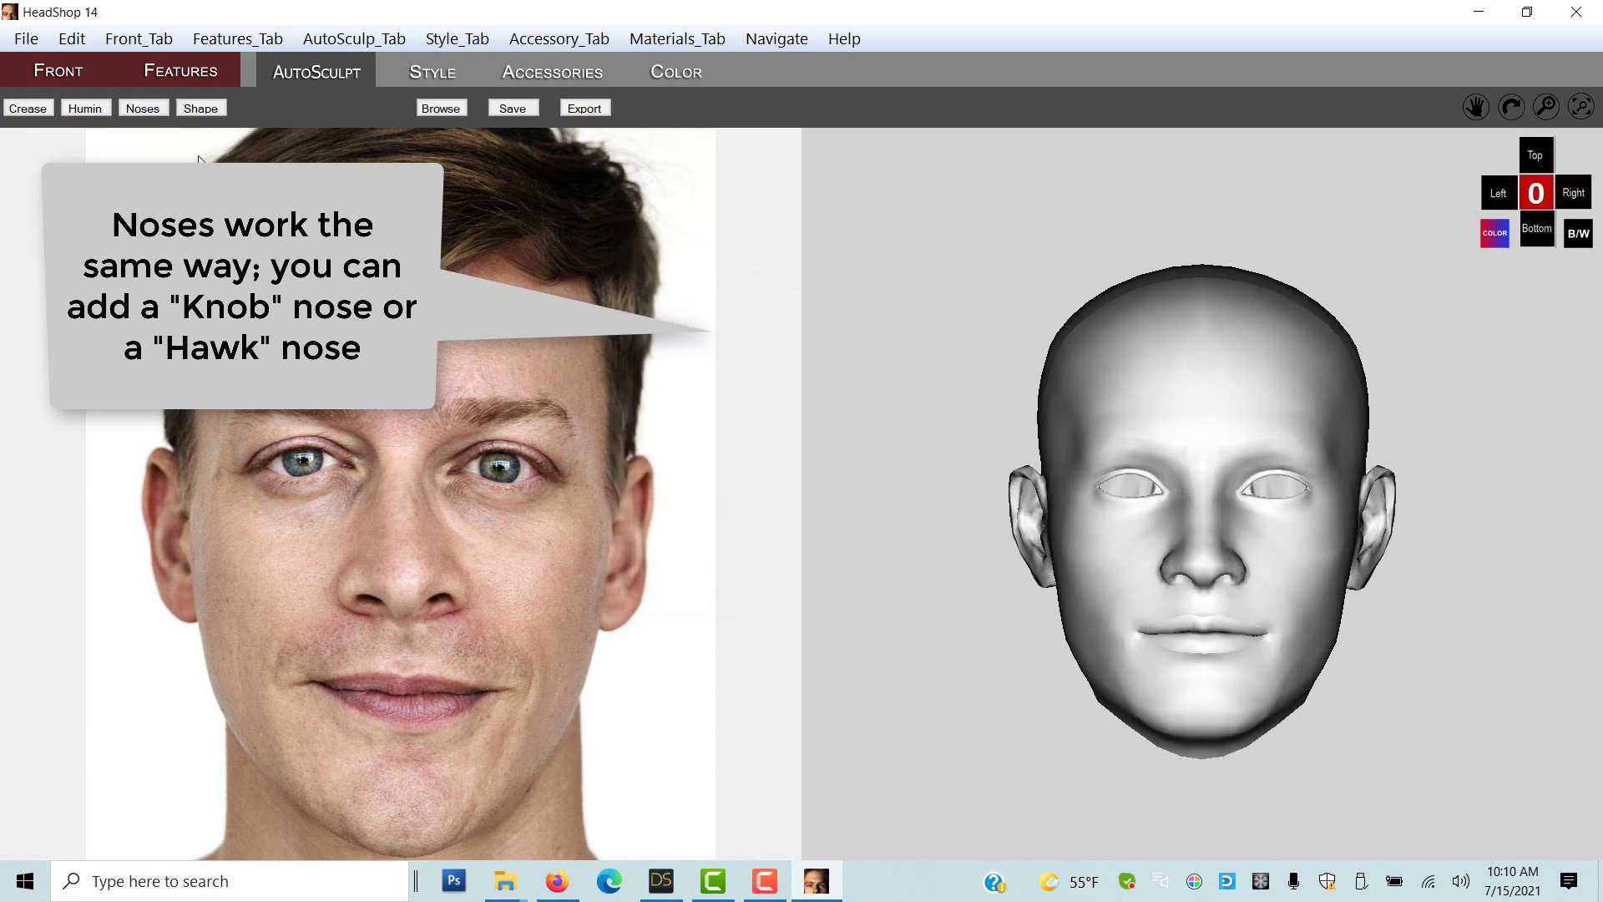
Step: Try two different nose shapes from the Noses add-on on the head in profile view
left_click(154, 110)
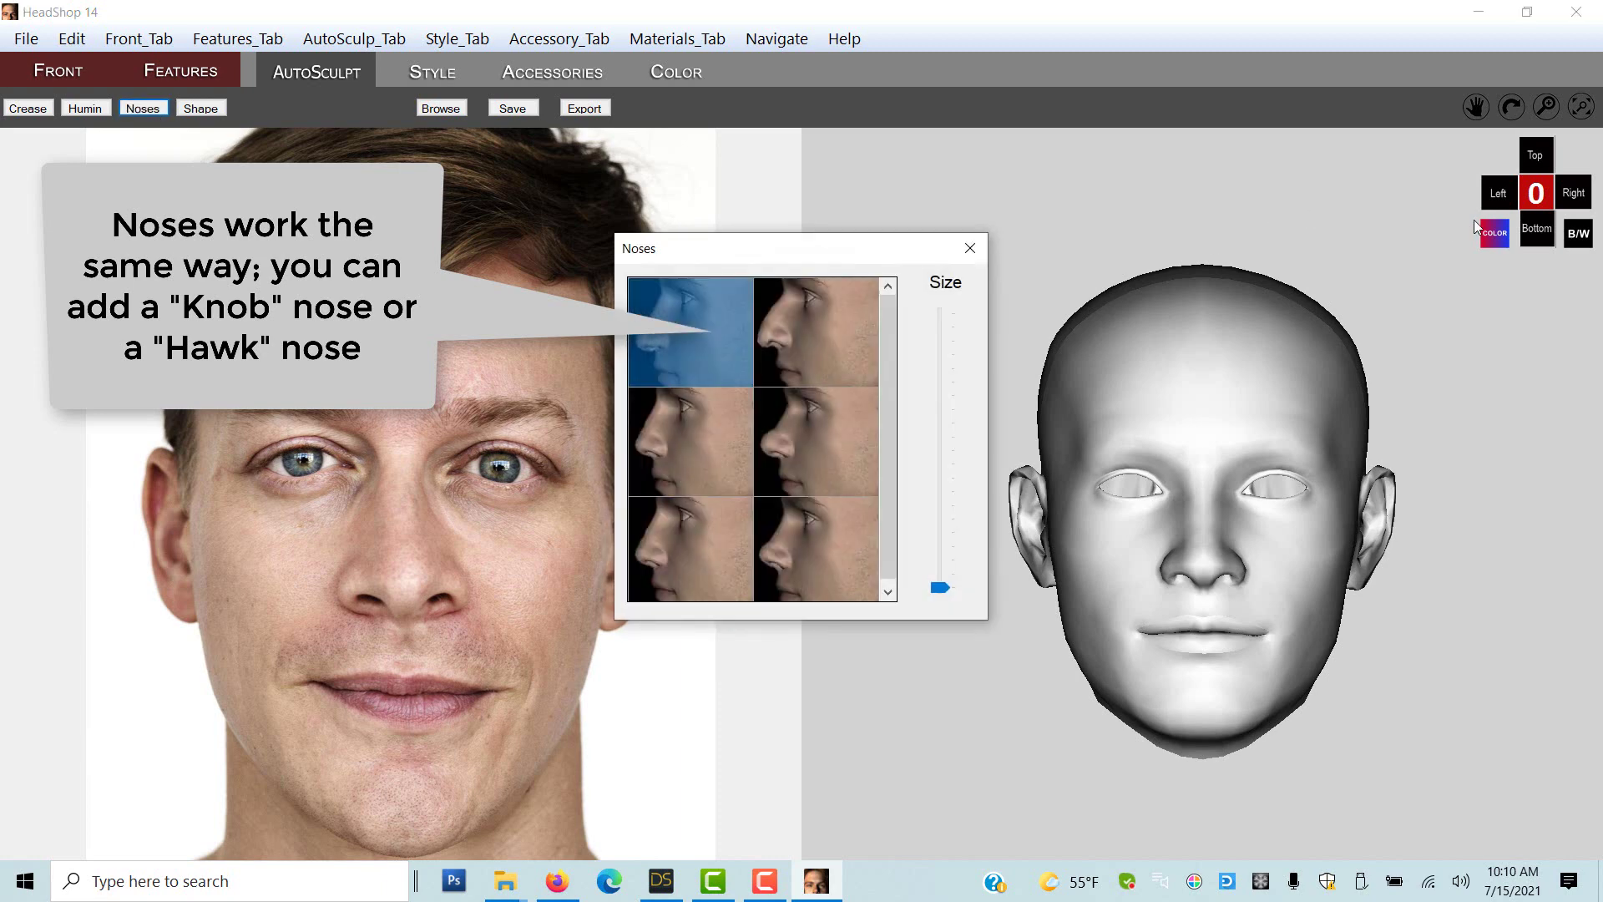
left_click(1503, 199)
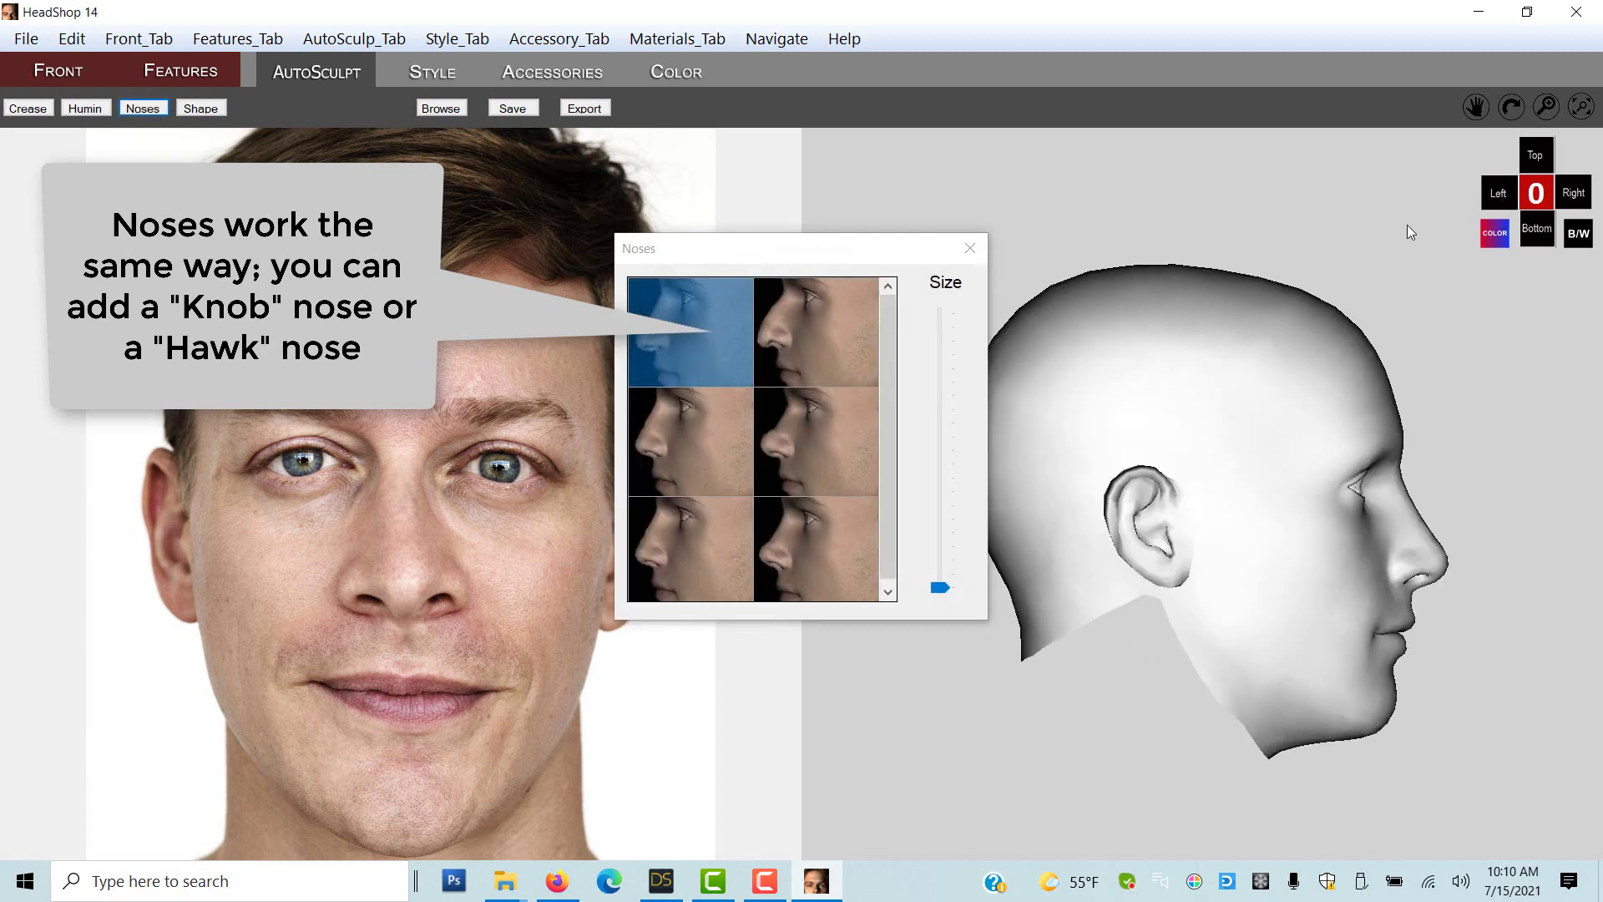
left_click(825, 457)
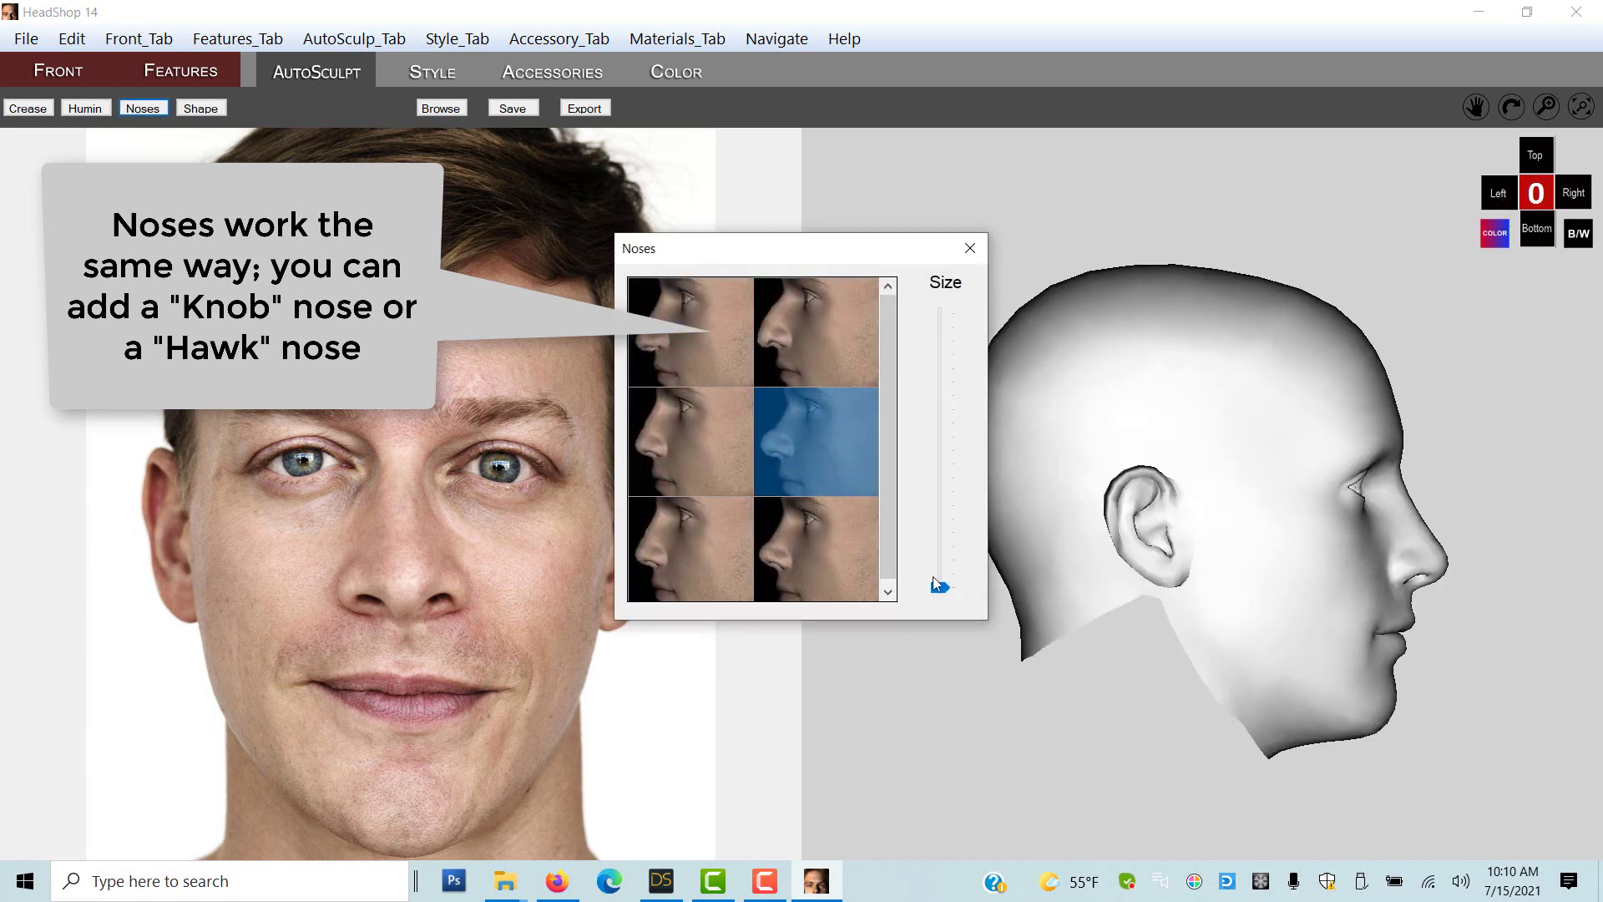
left_click_drag(939, 587, 999, 716)
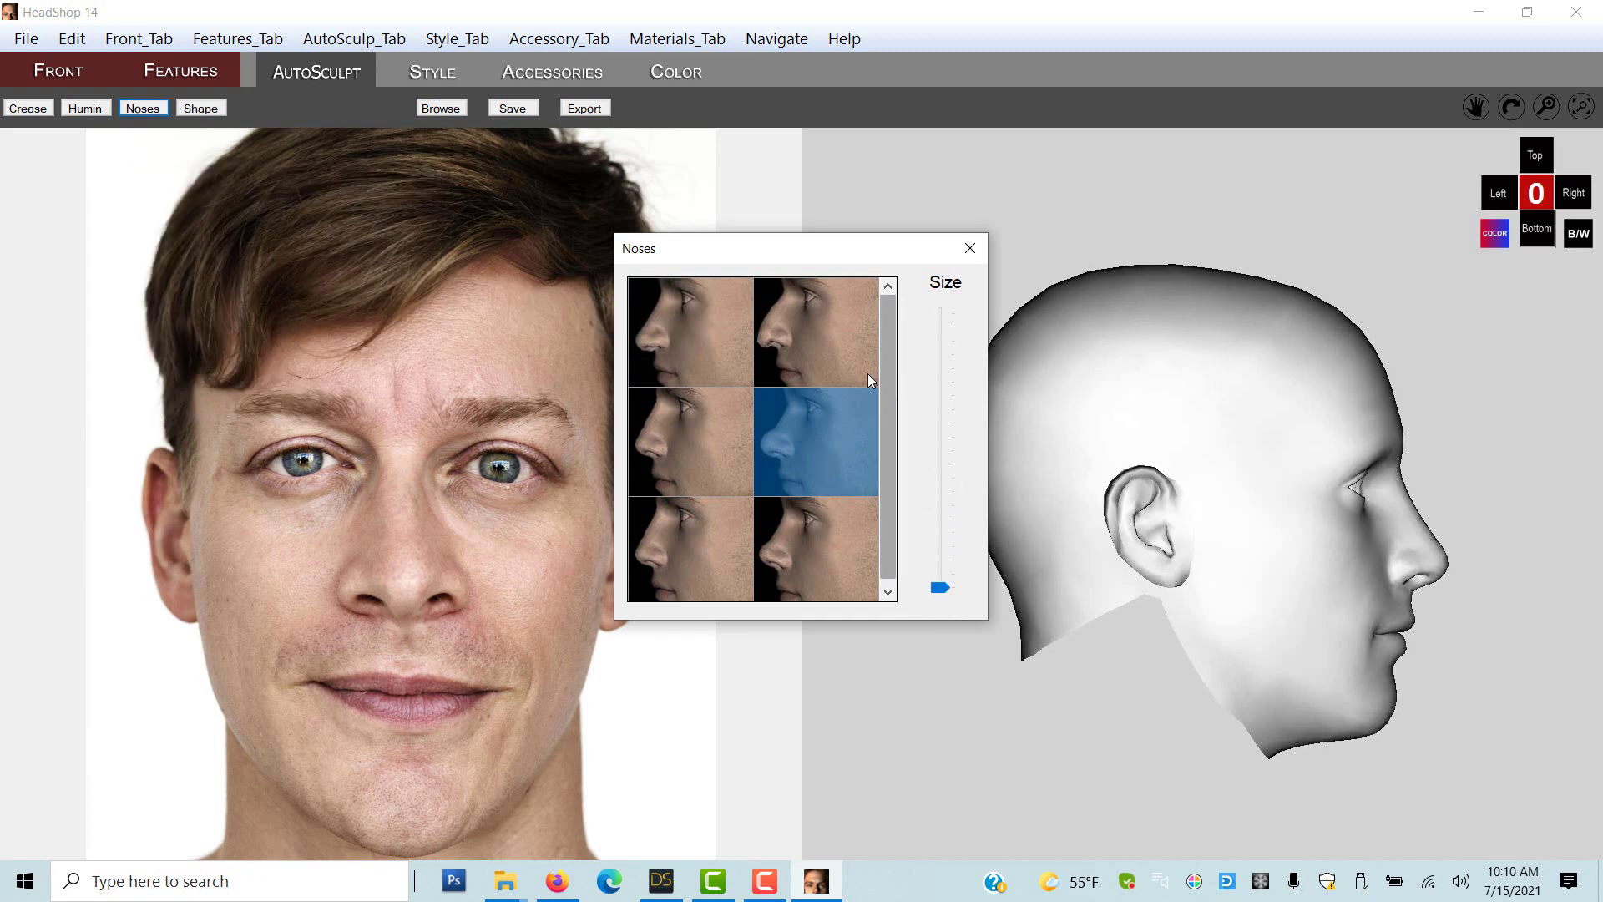
left_click(836, 367)
left_click_drag(939, 587, 1001, 766)
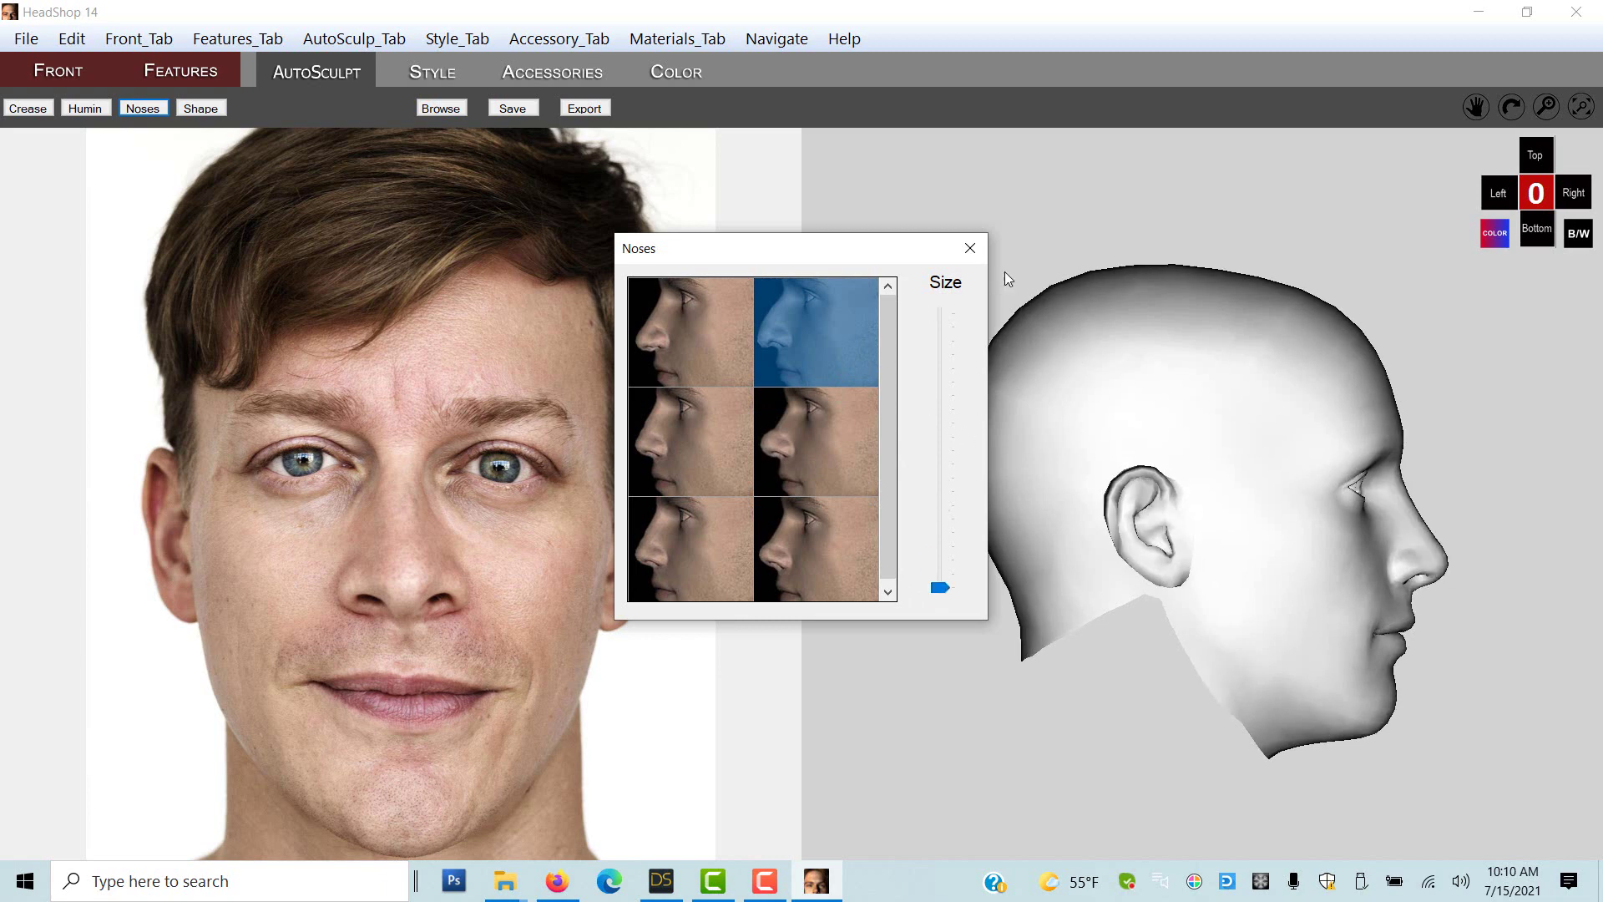
left_click(969, 249)
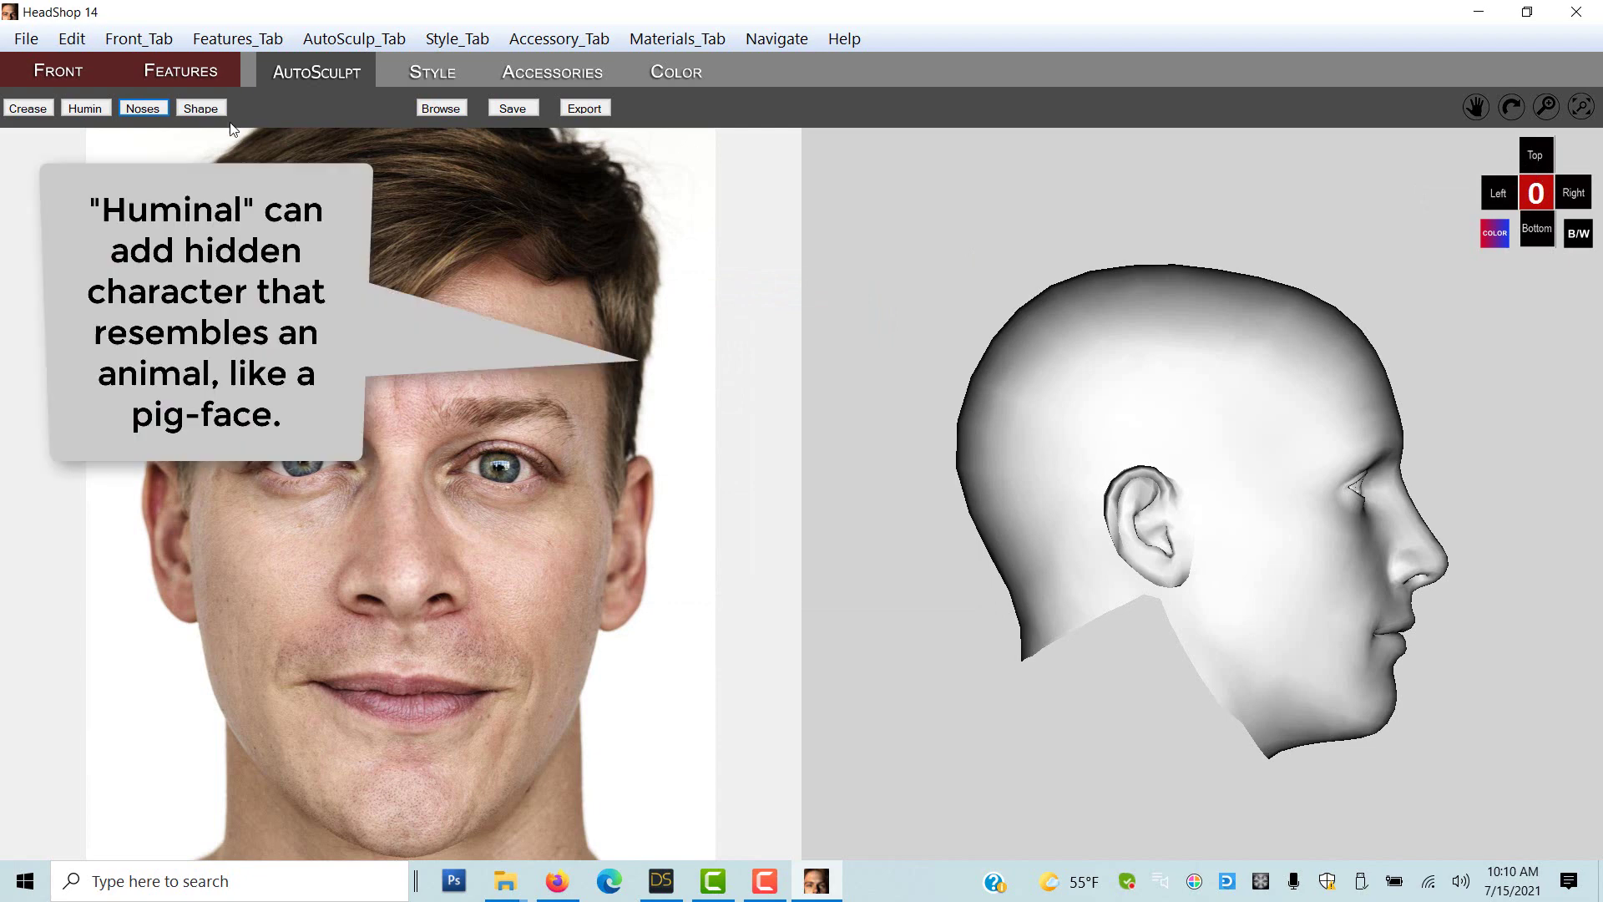
Step: Apply the first Huminal style to the head at about two thirds of full size, checking it from the front
left_click(86, 109)
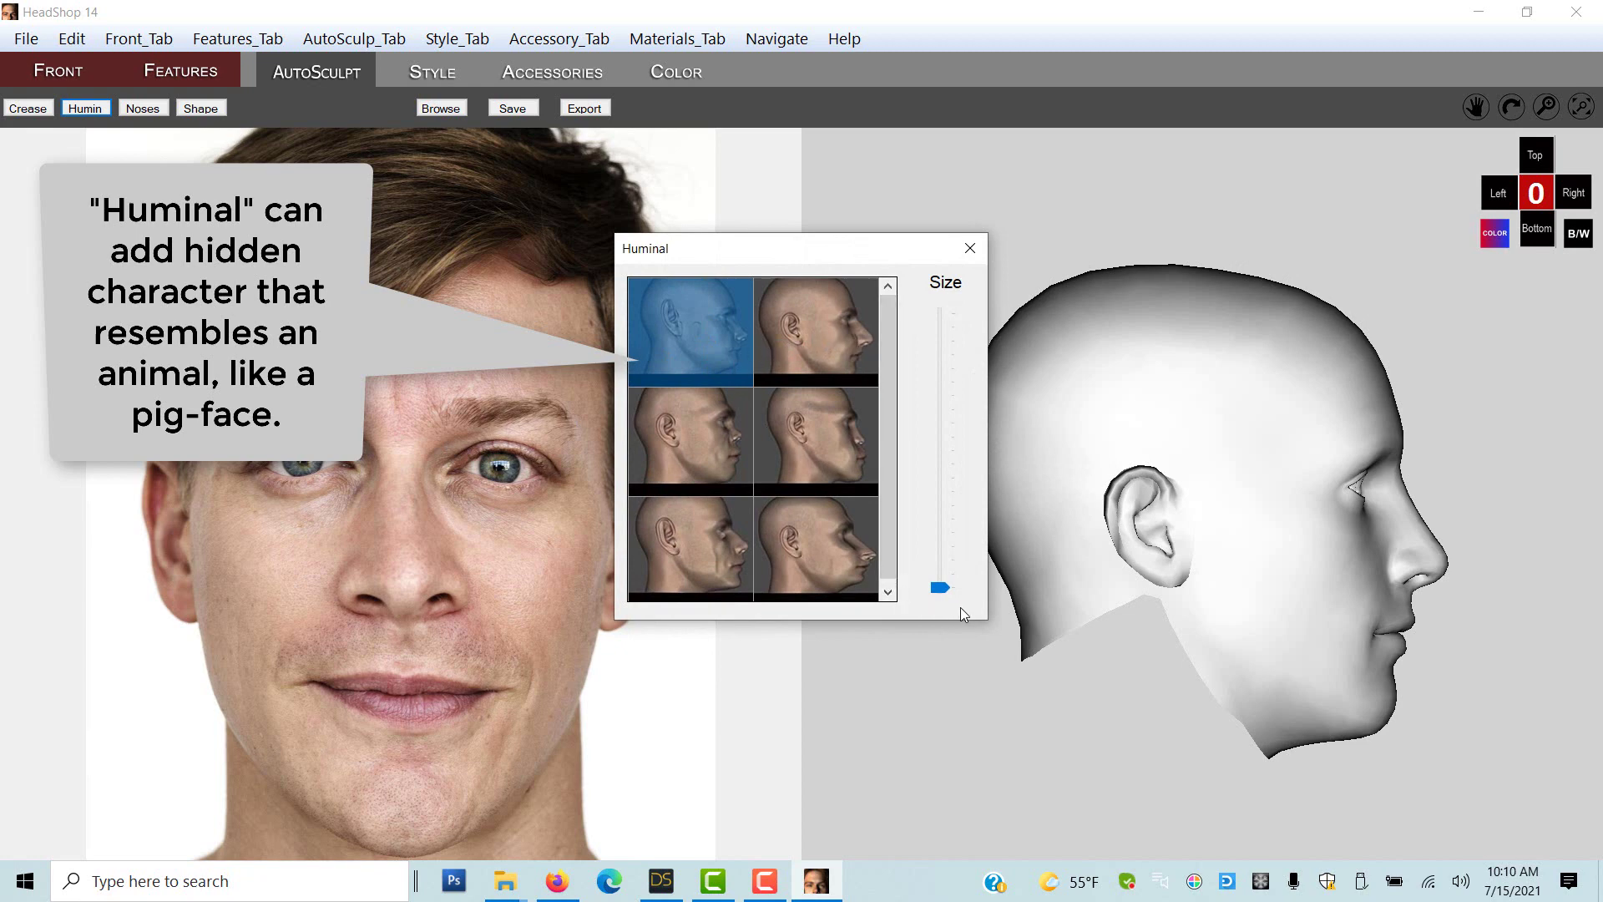
left_click_drag(952, 590, 960, 448)
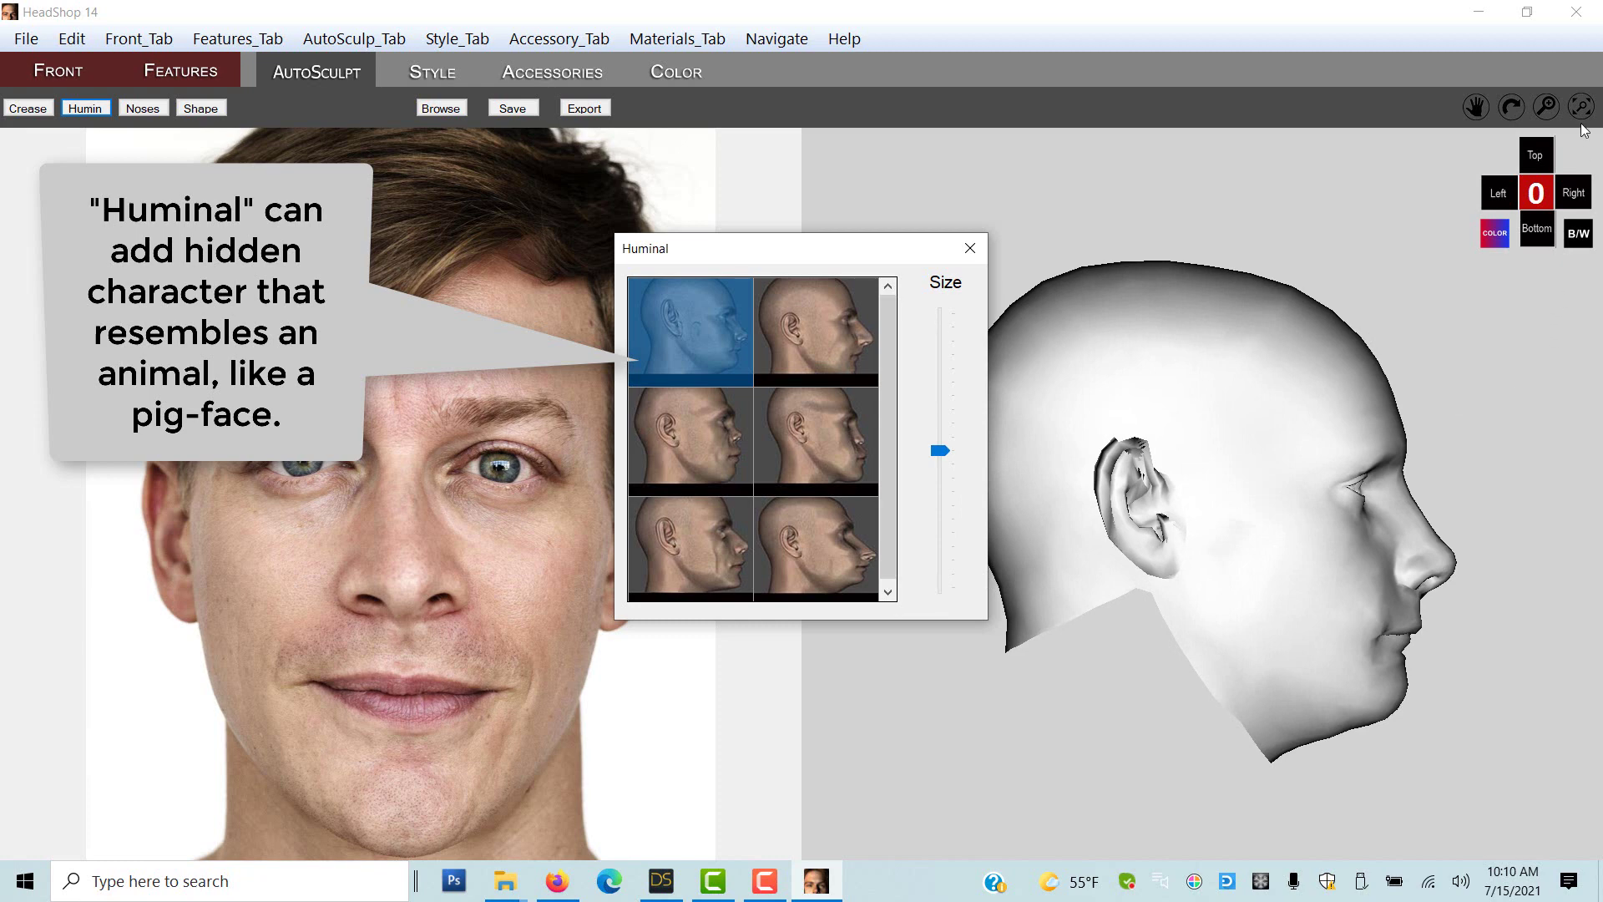
left_click(1512, 108)
left_click_drag(1492, 430, 1294, 438)
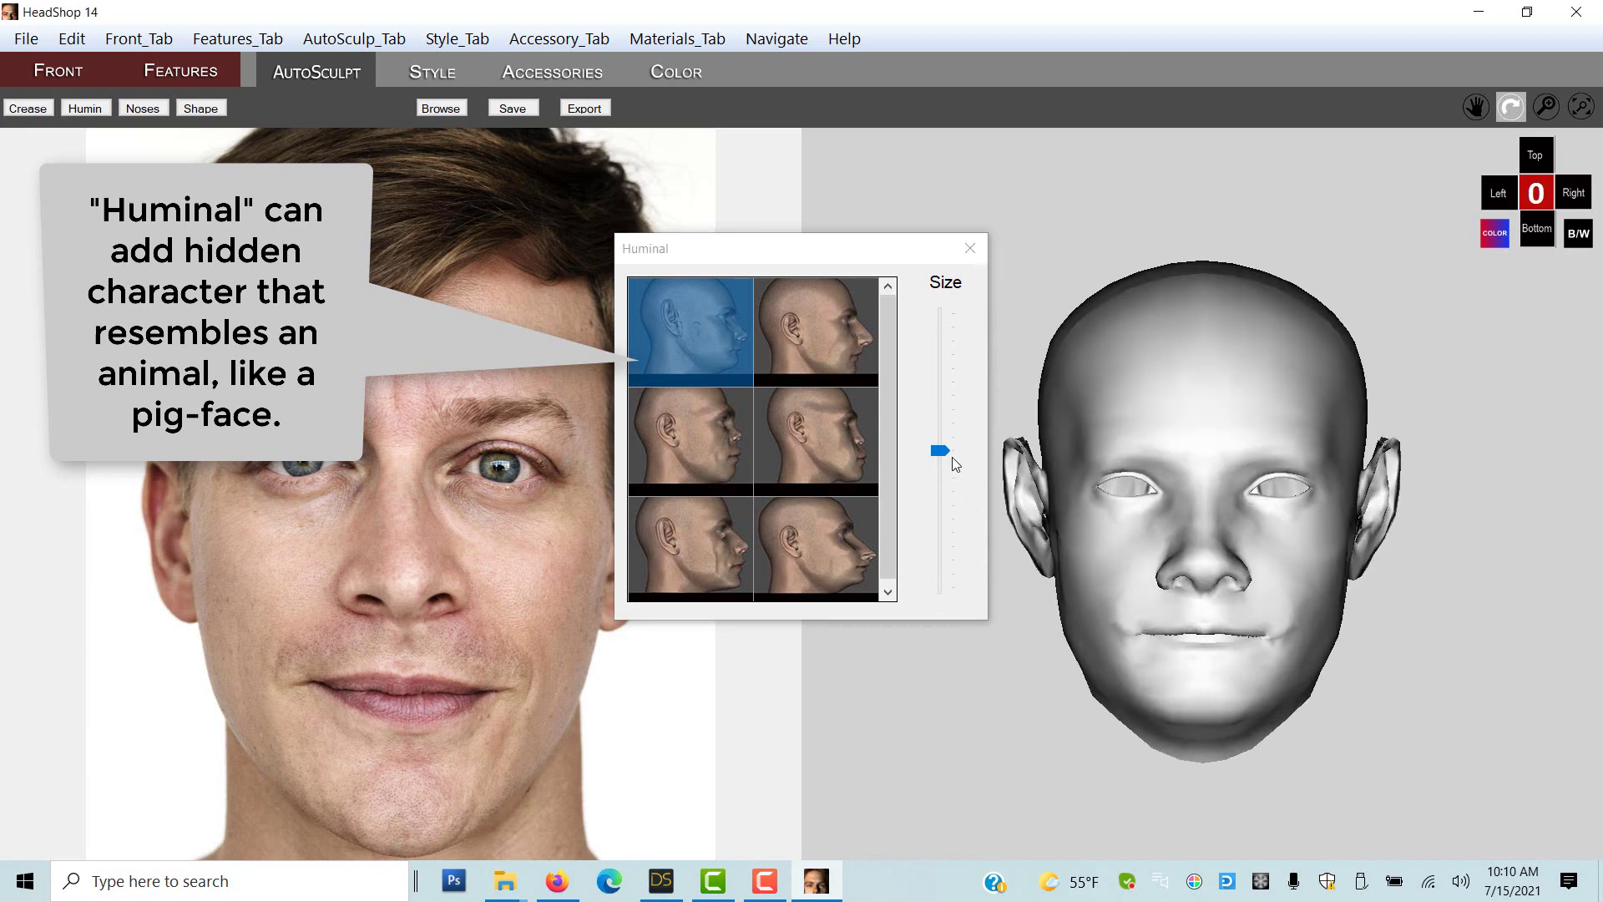
left_click_drag(940, 452, 955, 397)
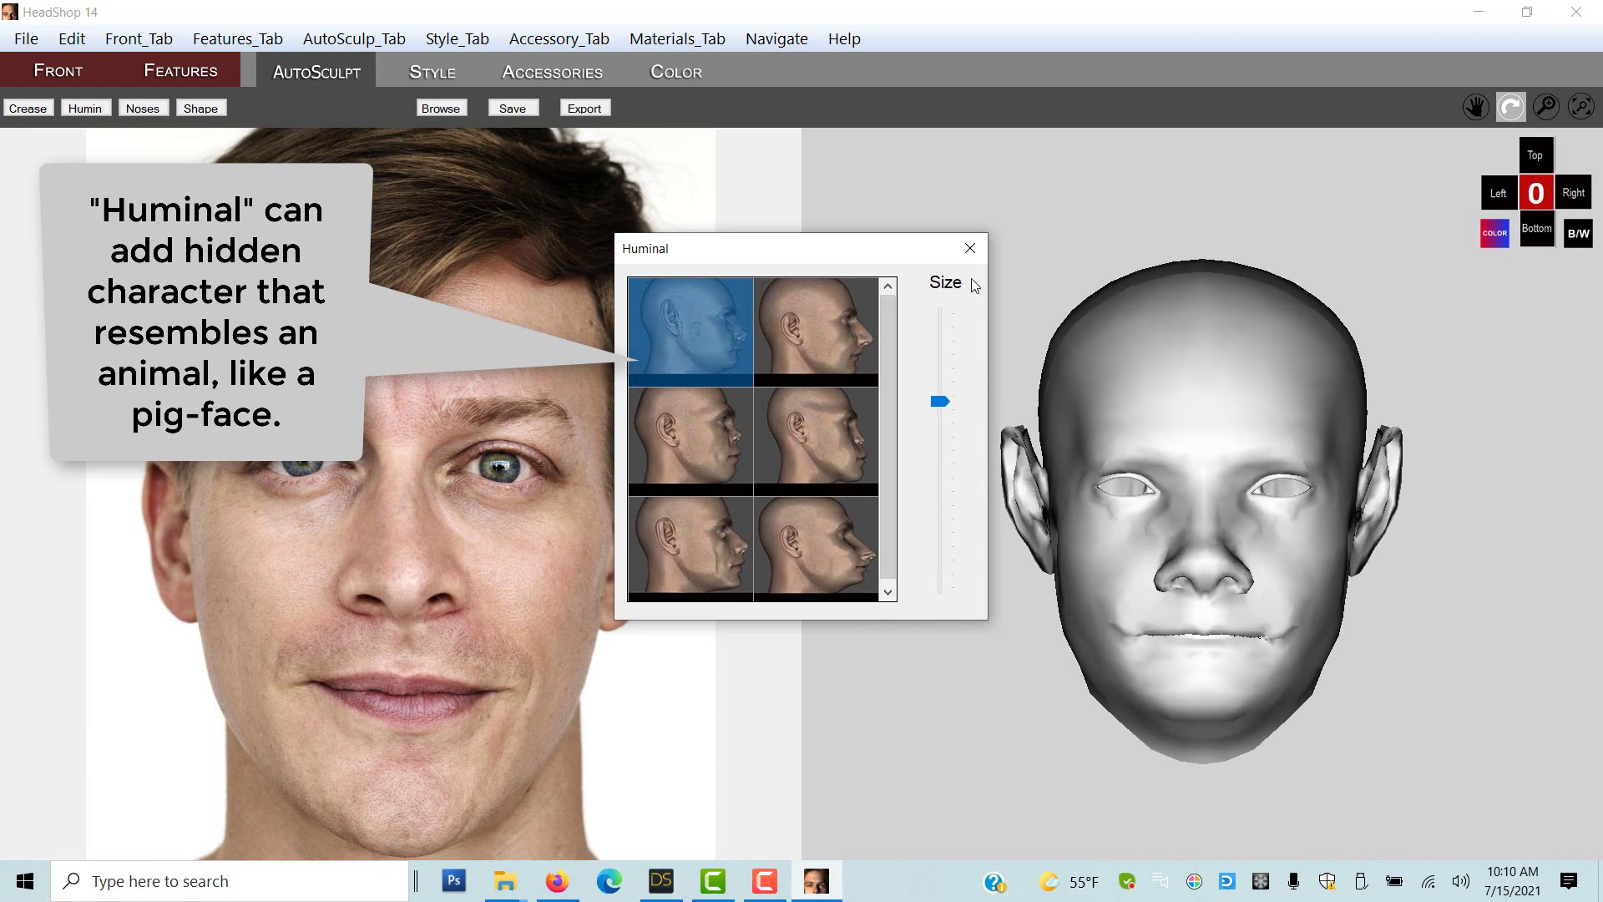
left_click(970, 248)
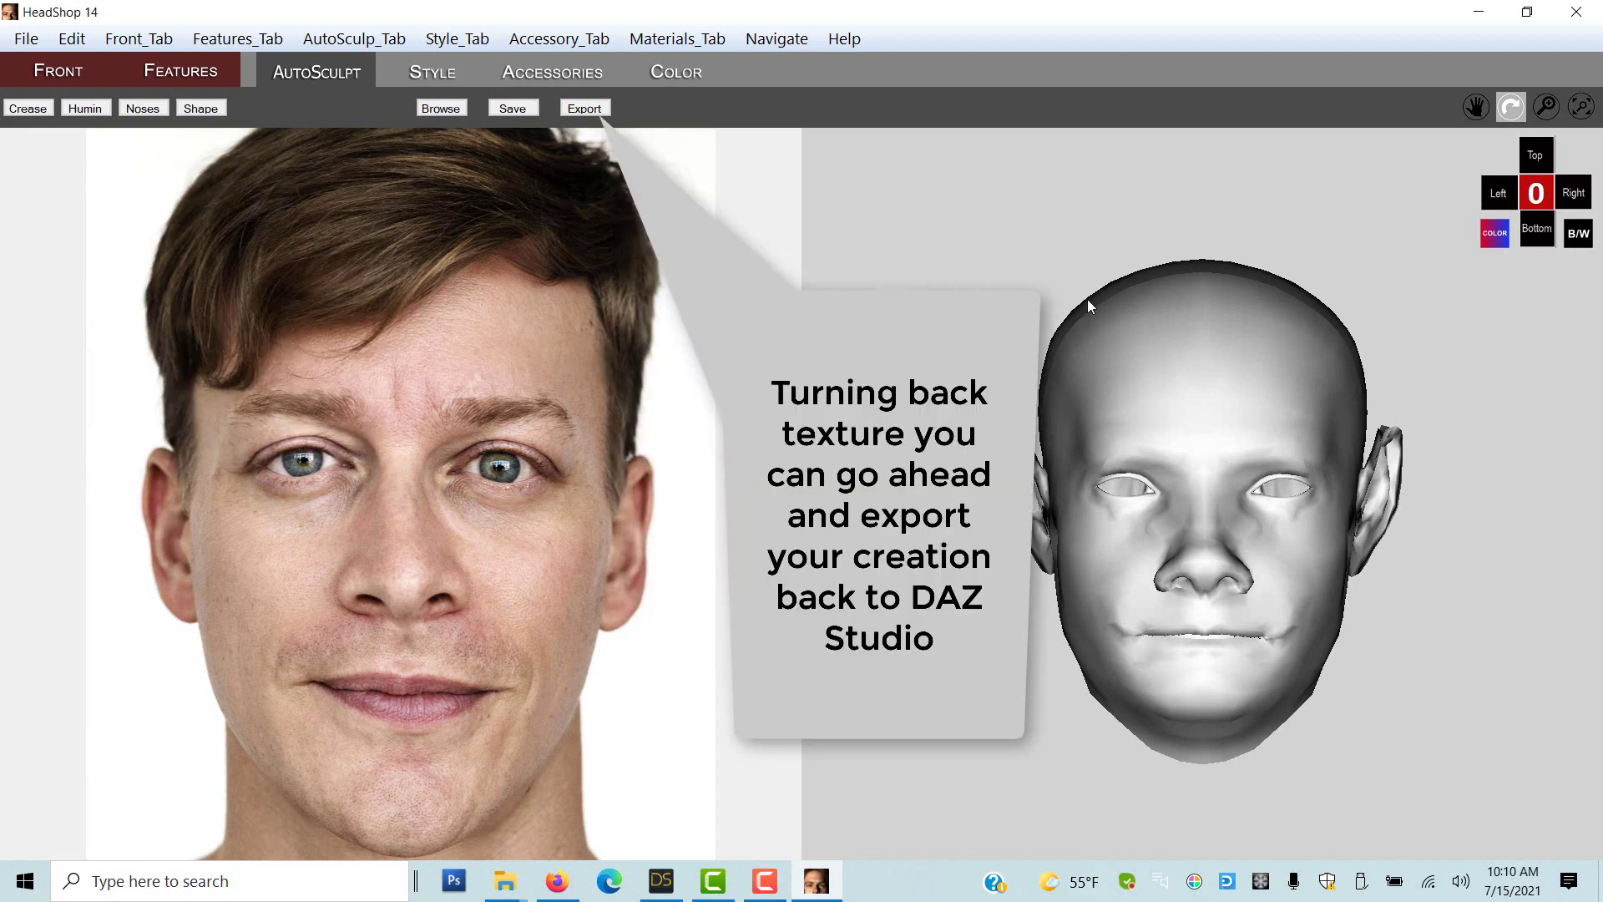
Step: Turn the head's colour texture back on and export the head to DAZ Studio
left_click(1495, 233)
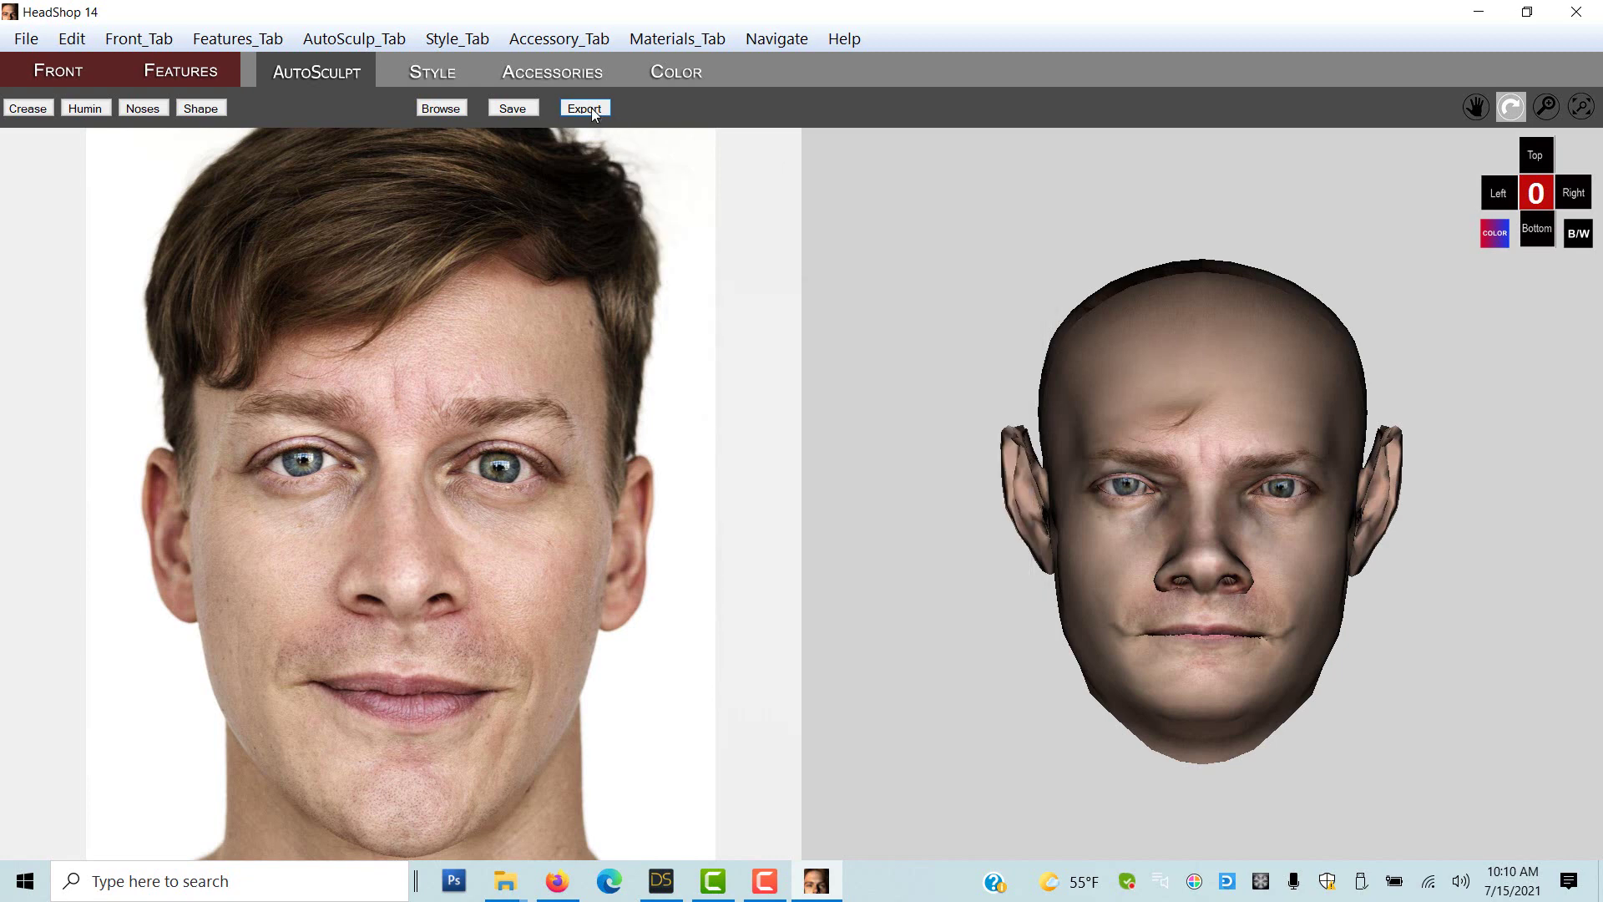
left_click(589, 109)
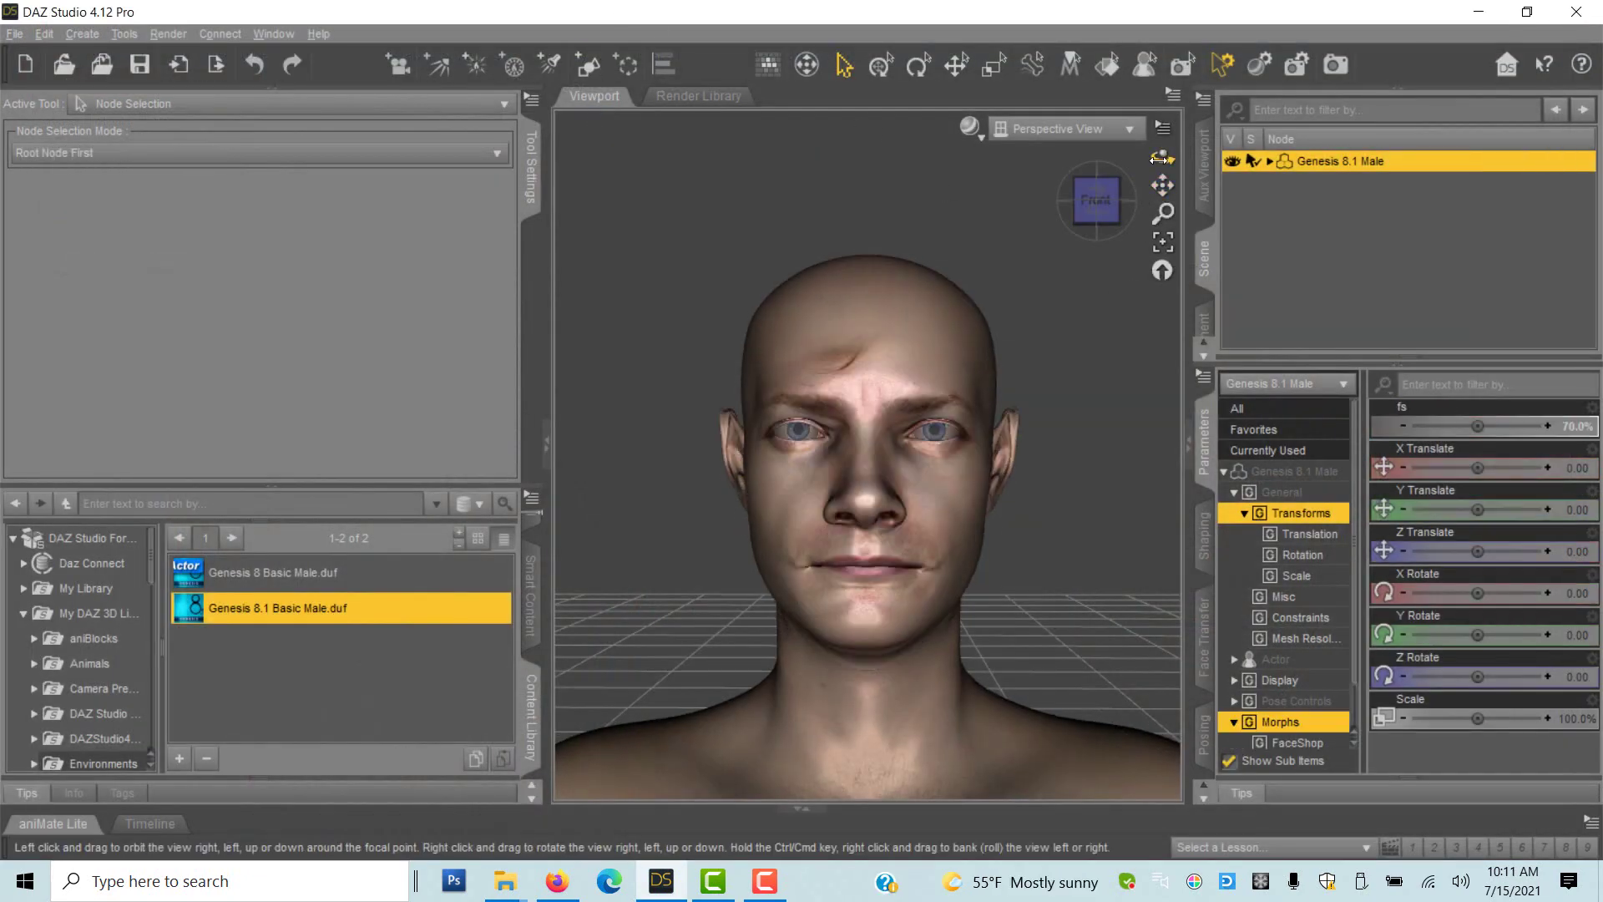
Step: Set the fs morph of the Genesis 8.1 Male to 57.6%, and adjust it again with the head turned
mouse_move(1162, 157)
left_mouse_down()
mouse_move(1115, 158)
mouse_move(1160, 158)
left_mouse_up()
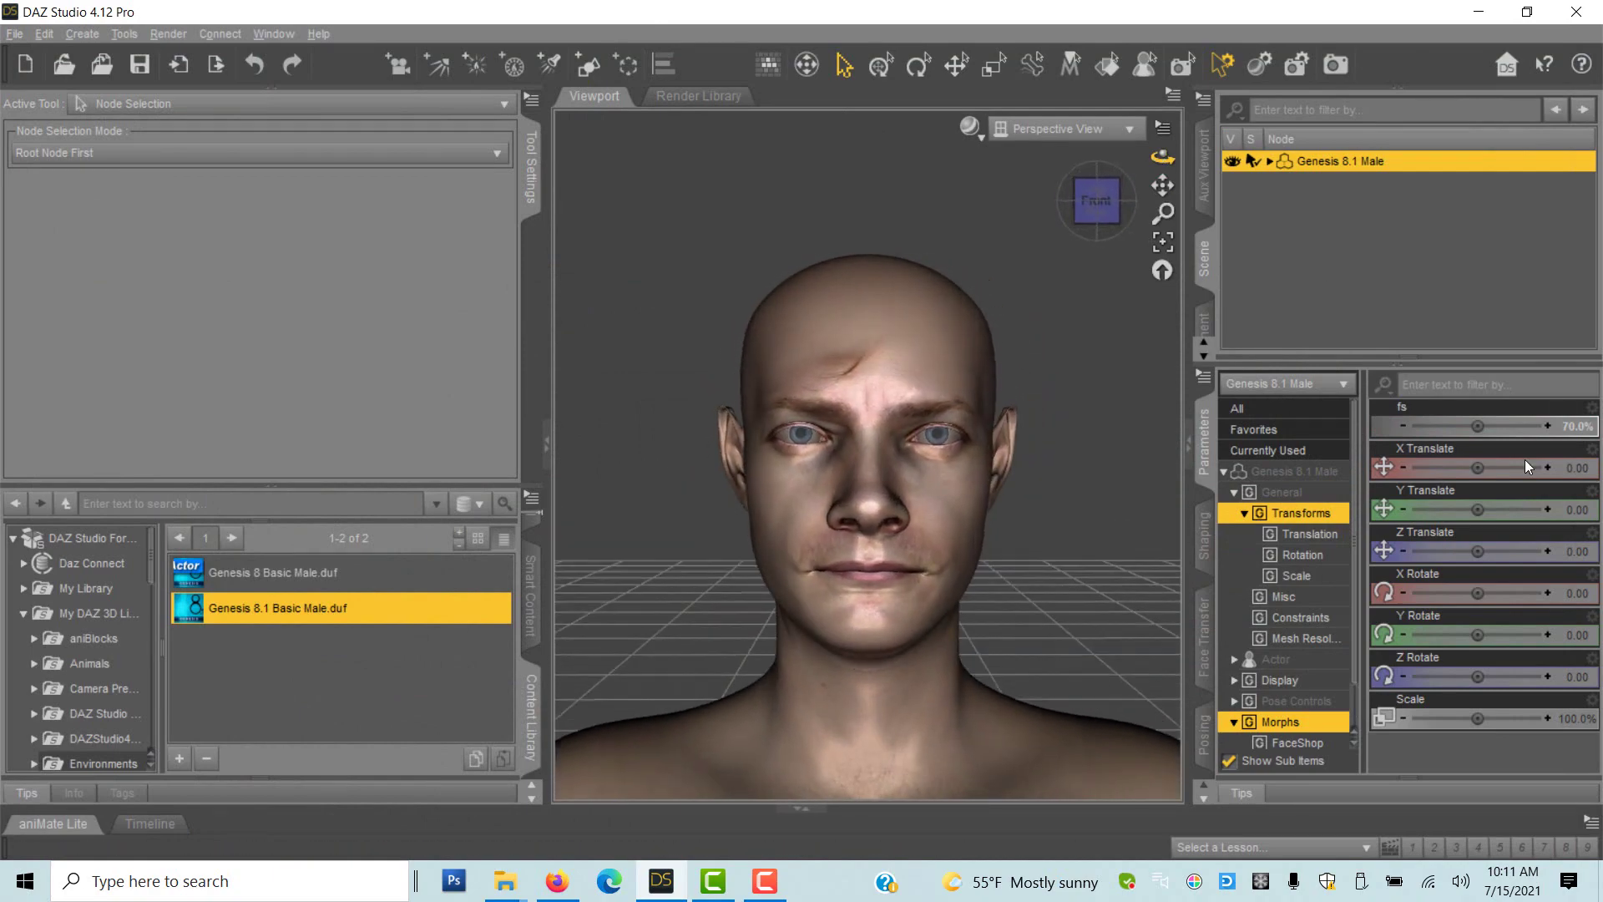
mouse_move(1477, 428)
left_mouse_down()
mouse_move(1503, 428)
mouse_move(1448, 428)
mouse_move(1477, 426)
left_mouse_up()
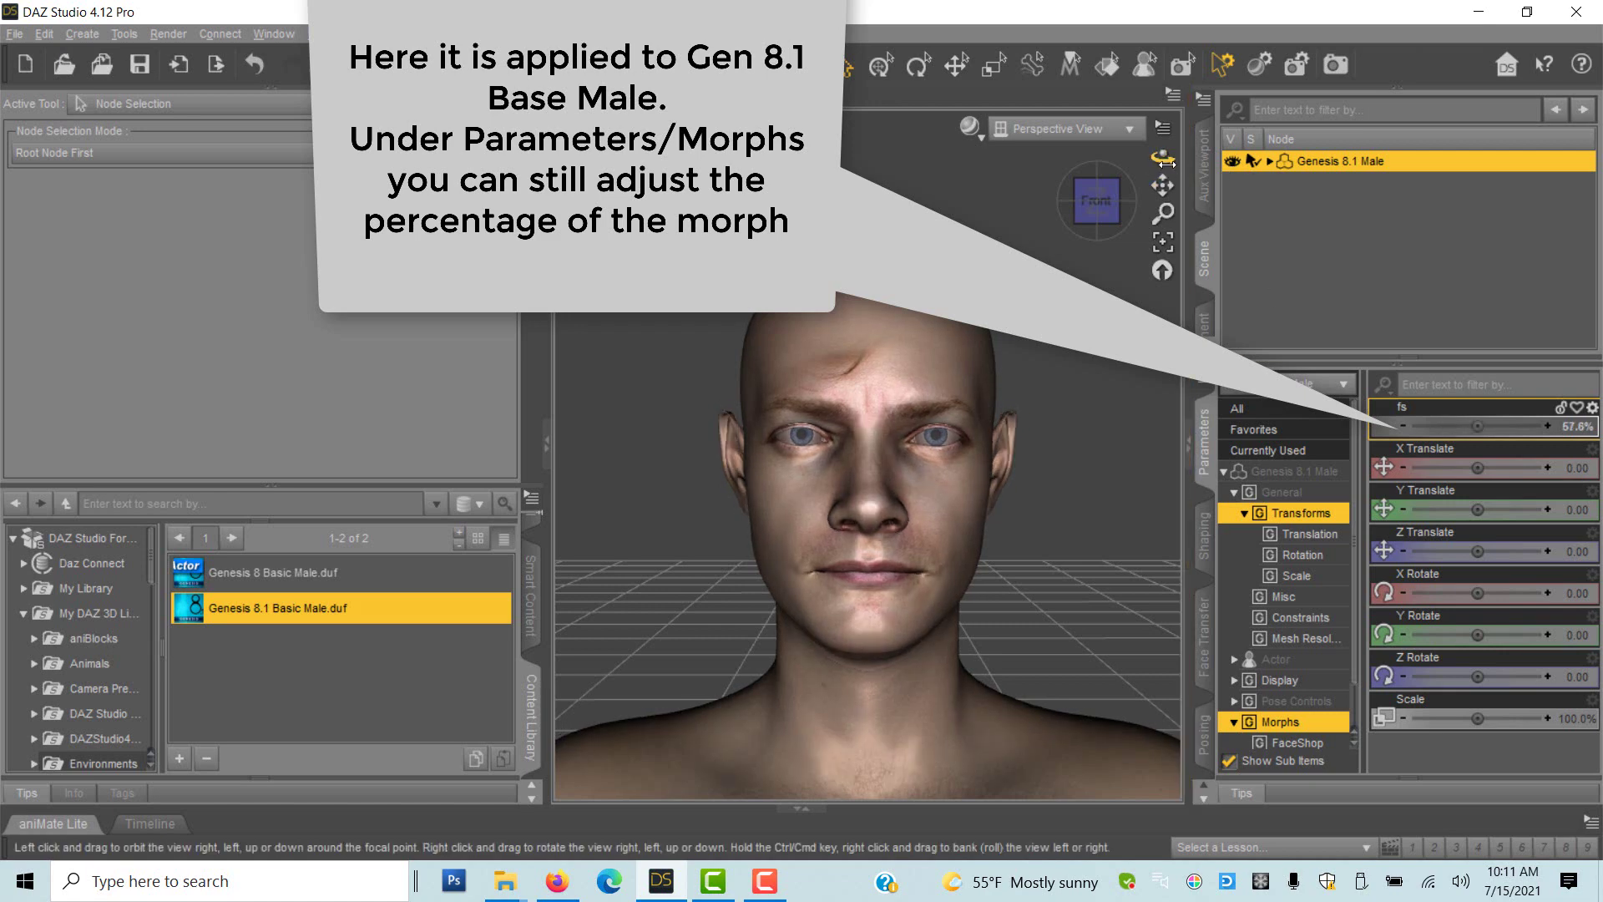
left_click_drag(1162, 157, 1142, 158)
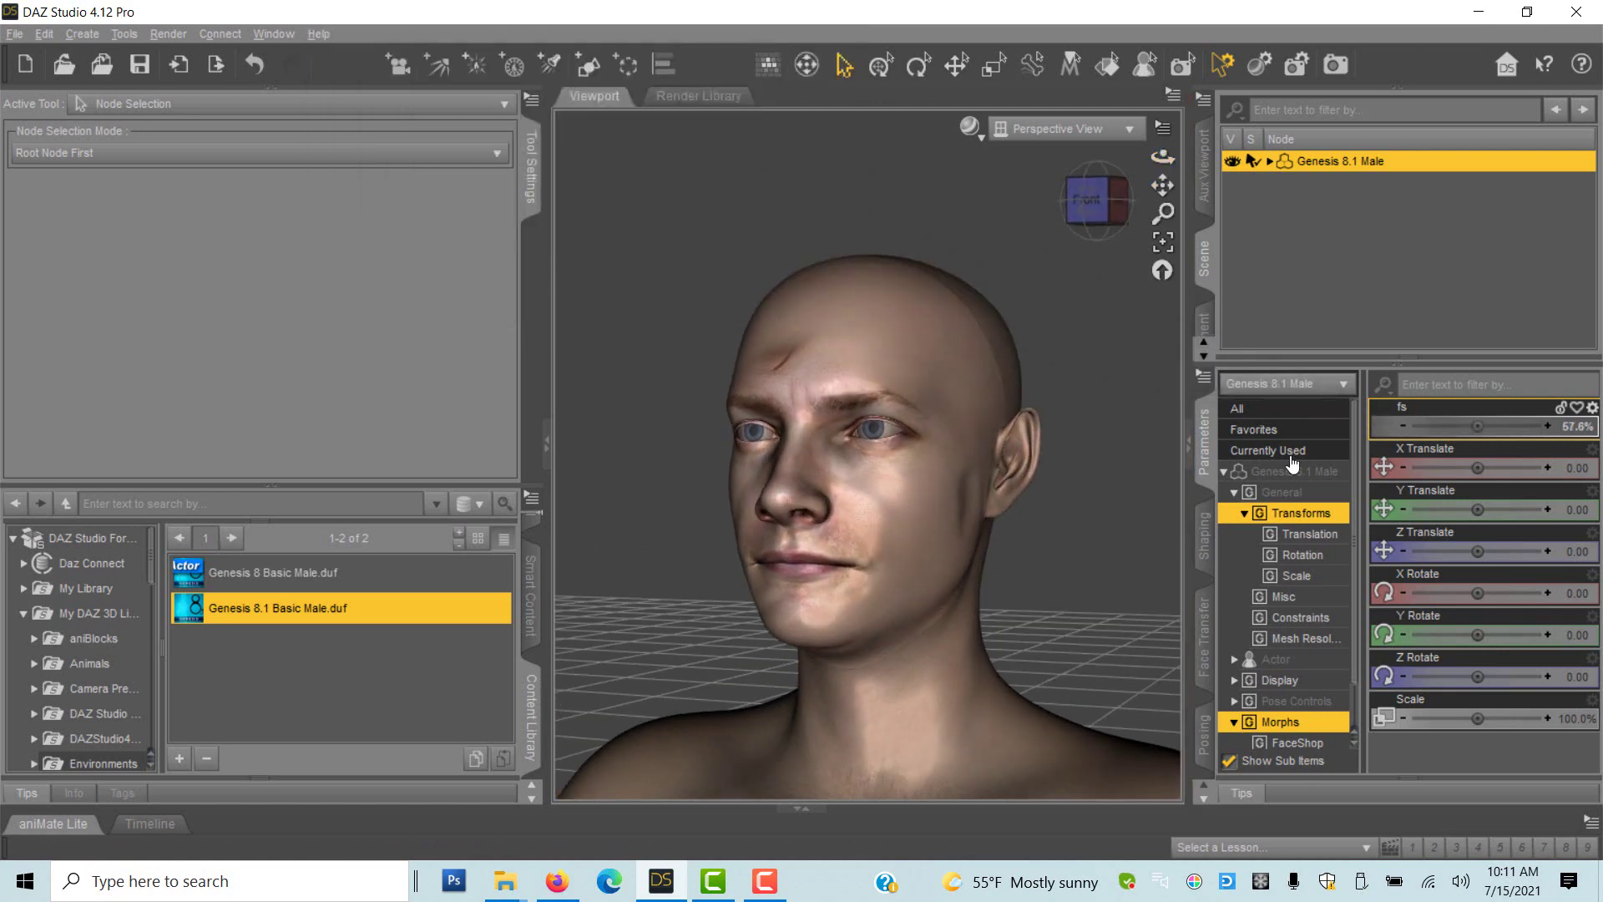
left_click_drag(1477, 426, 1500, 427)
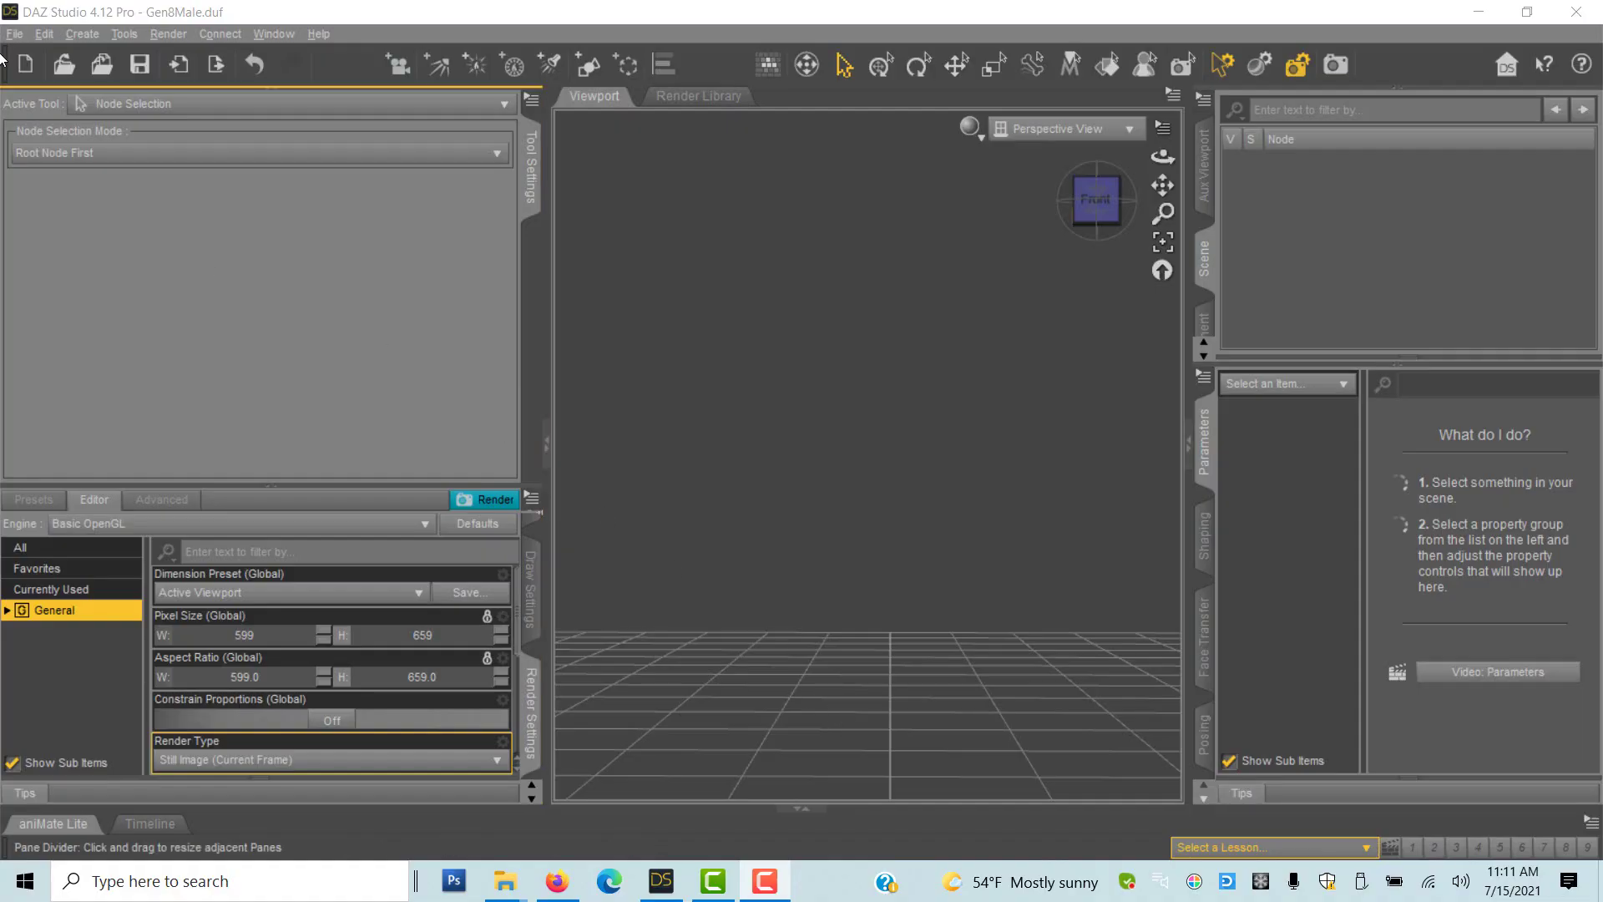
Step: Open the Gen8Male scene file from the Gen8M folder on the Desktop
left_click(16, 36)
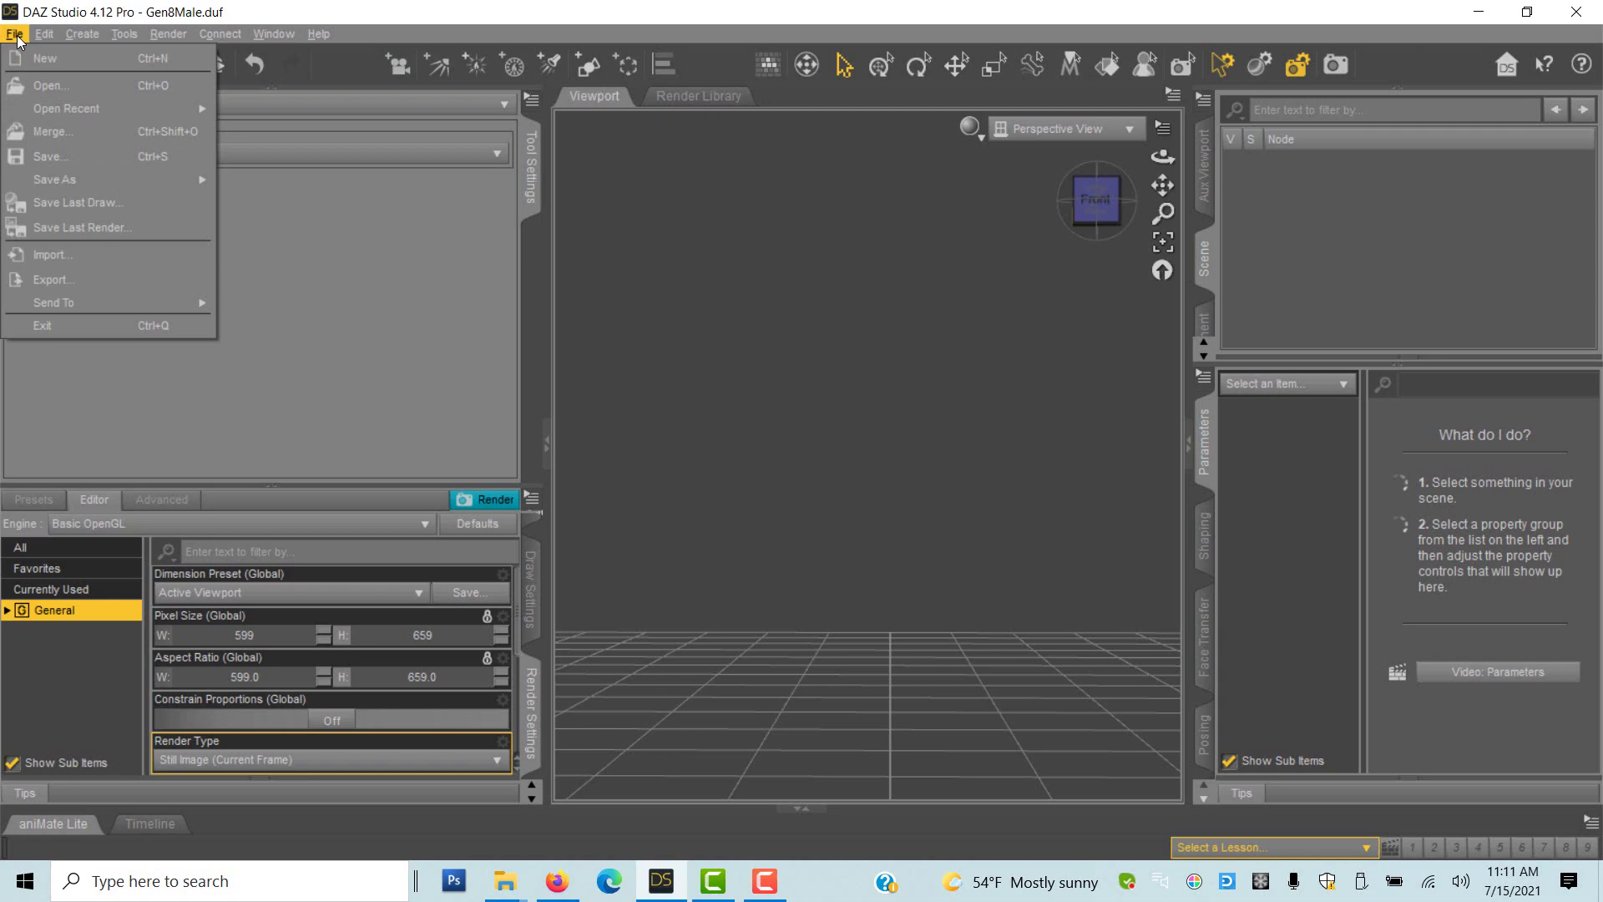
left_click(51, 85)
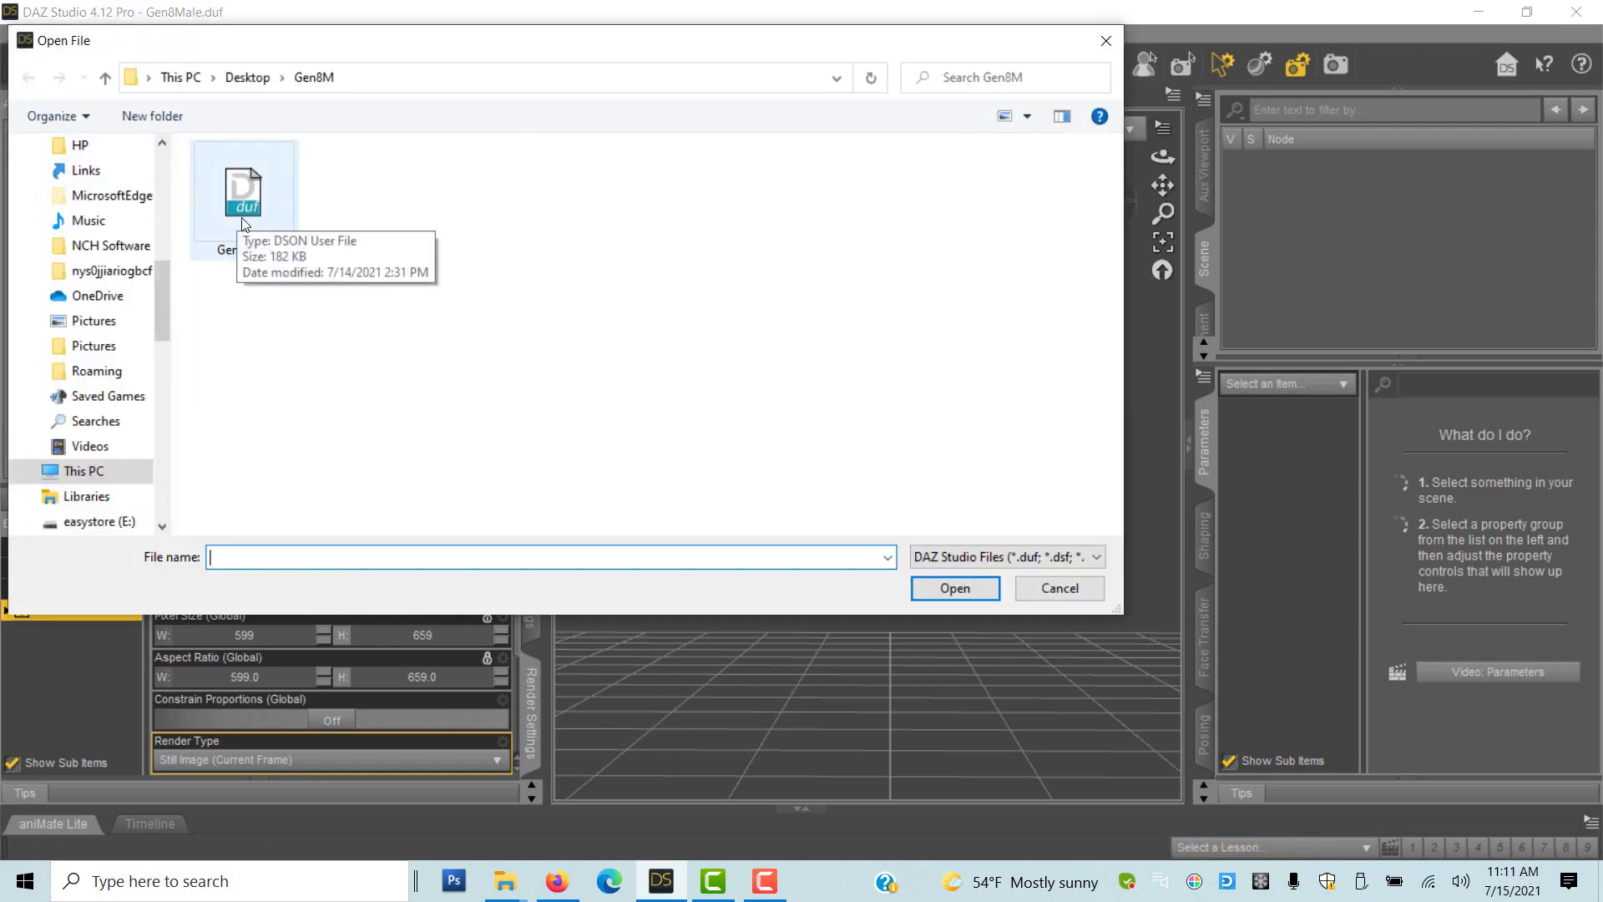
left_click(956, 588)
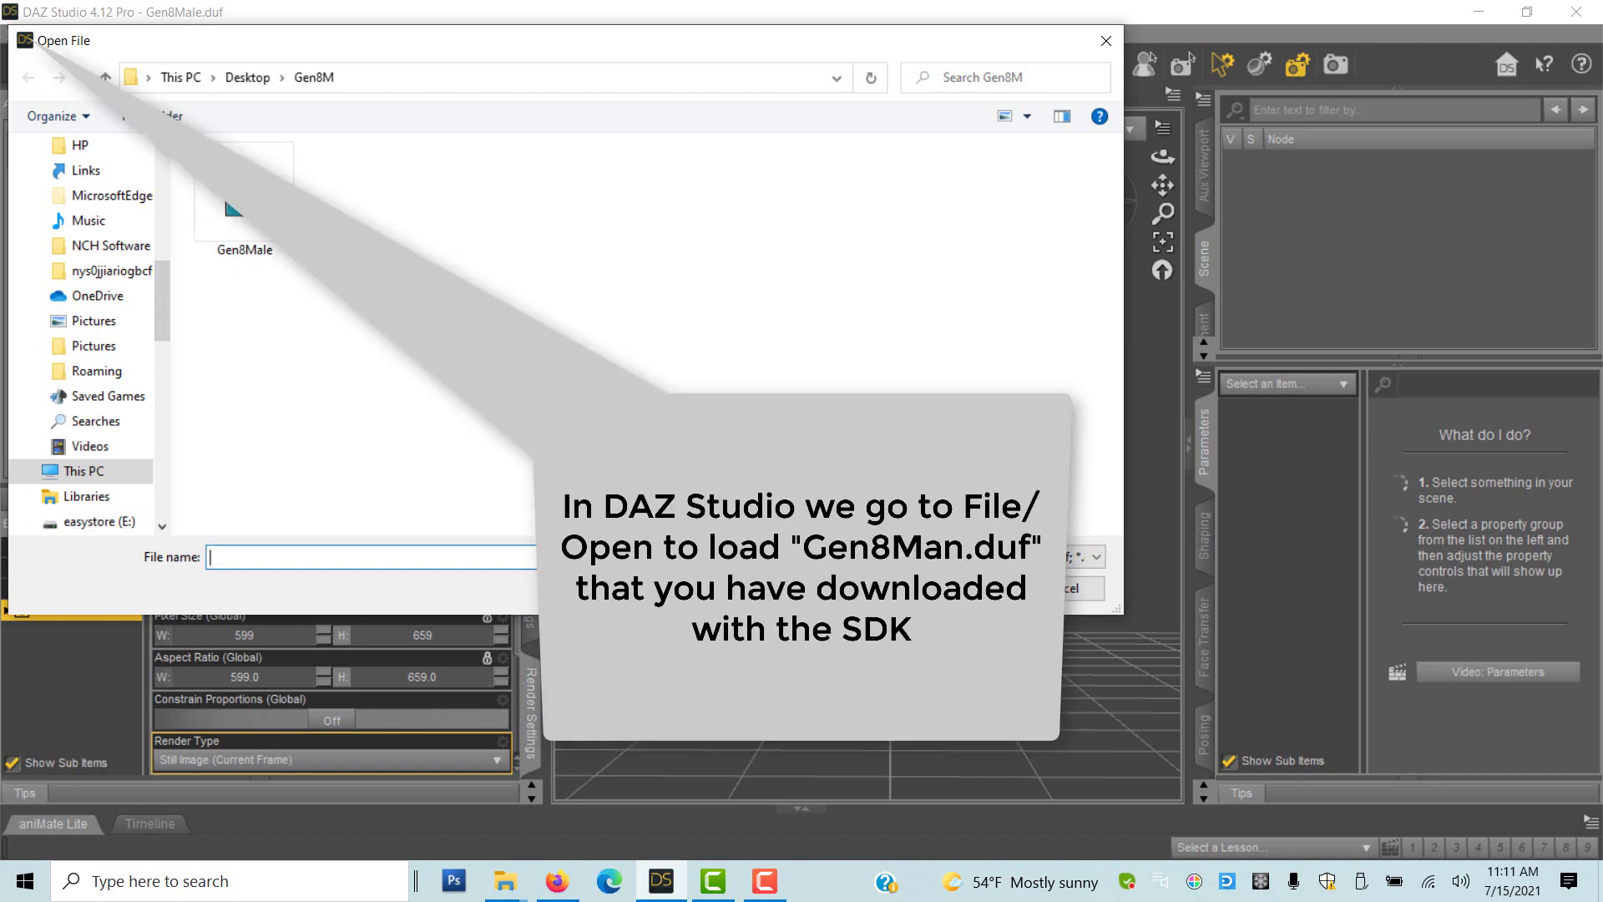
left_click(224, 237)
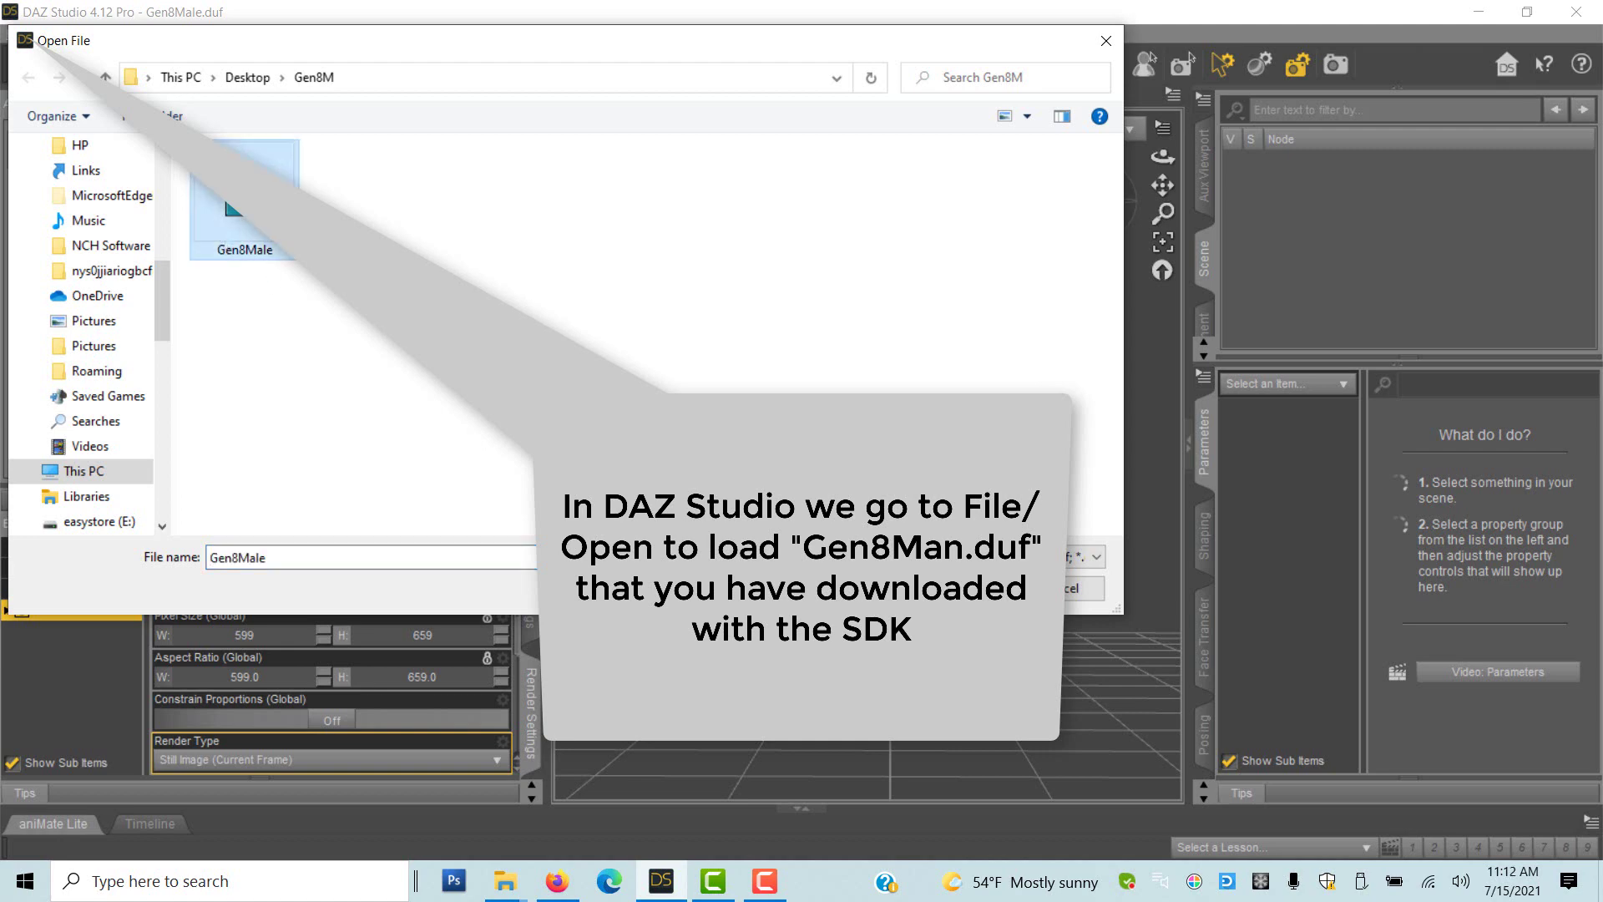
key("Return")
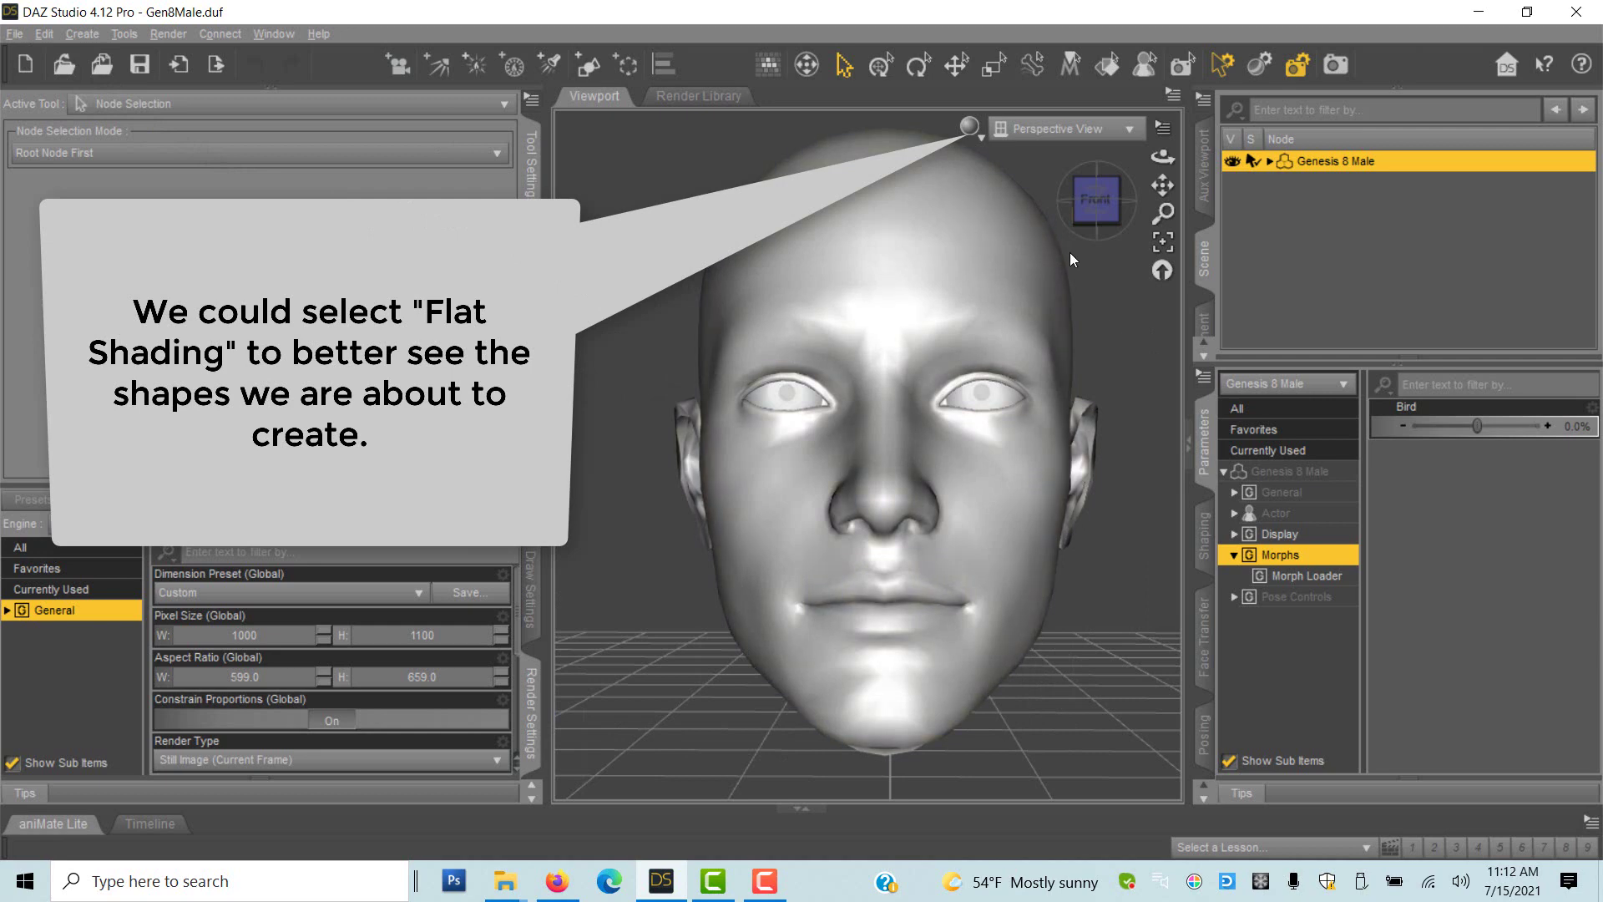
Step: Preview the head in the Texture Shaded draw style and return the viewport to Smooth Shaded
left_click(970, 134)
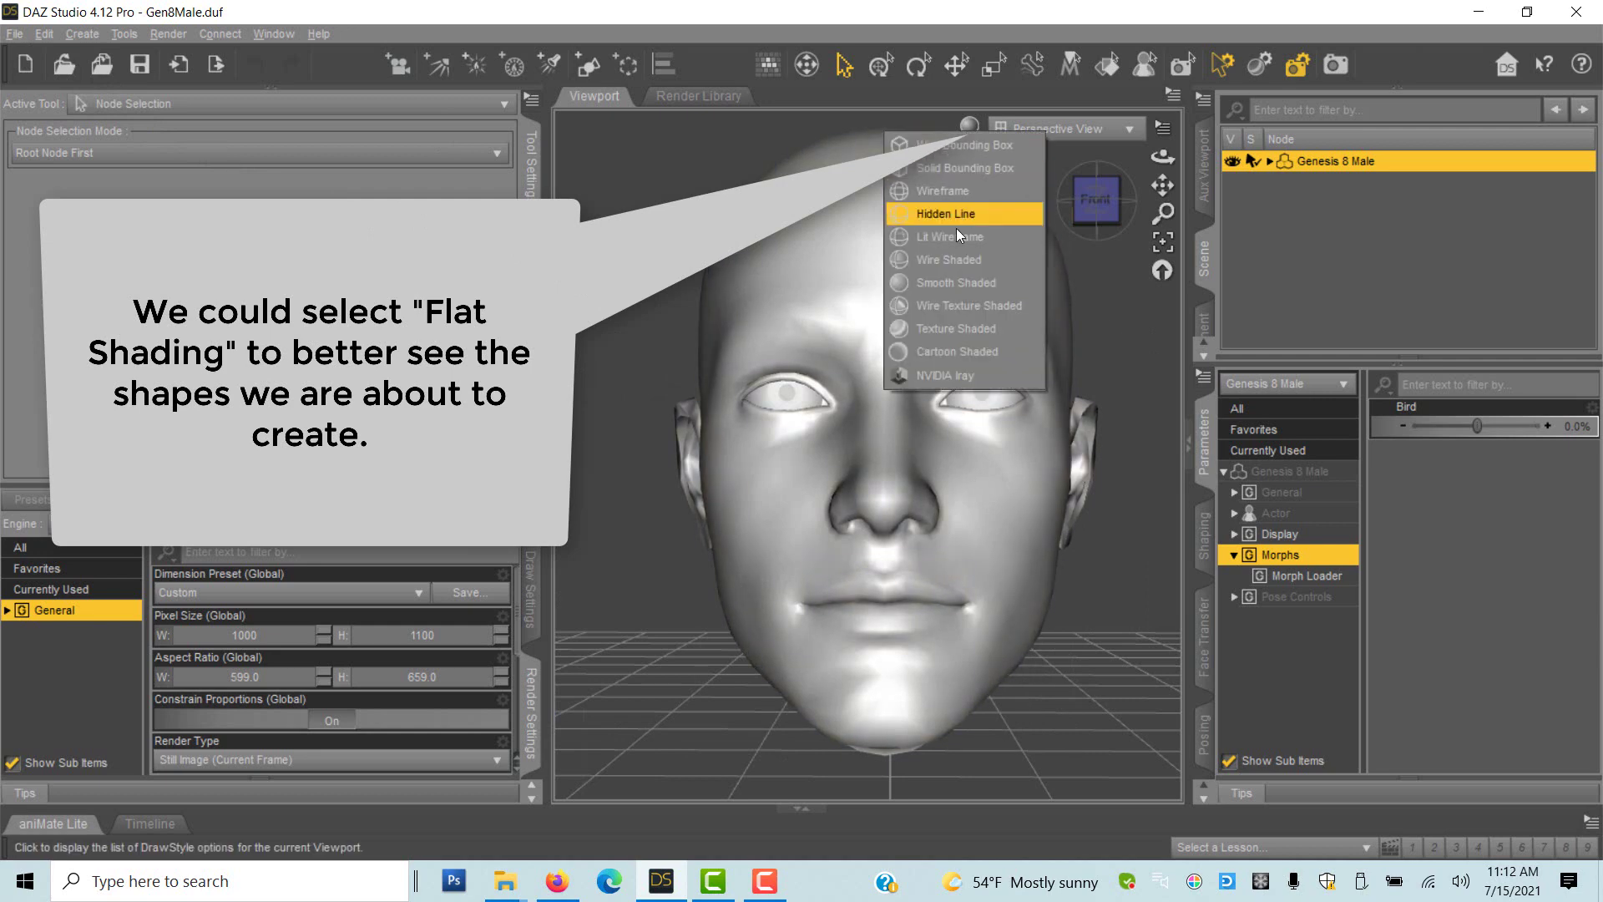
left_click(941, 330)
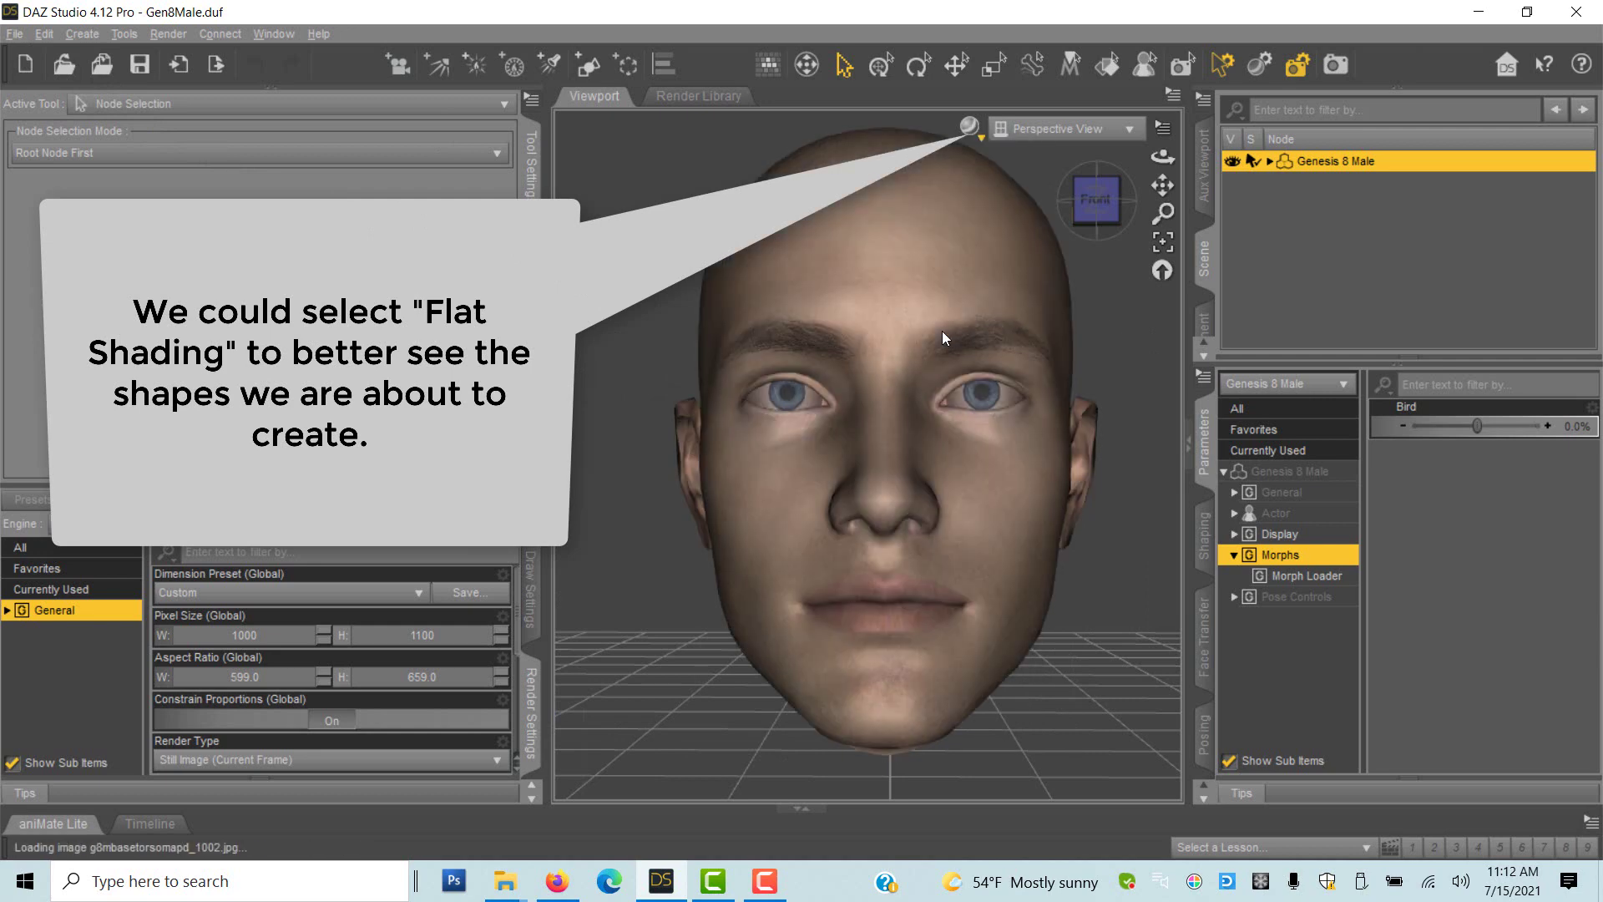
left_click(968, 127)
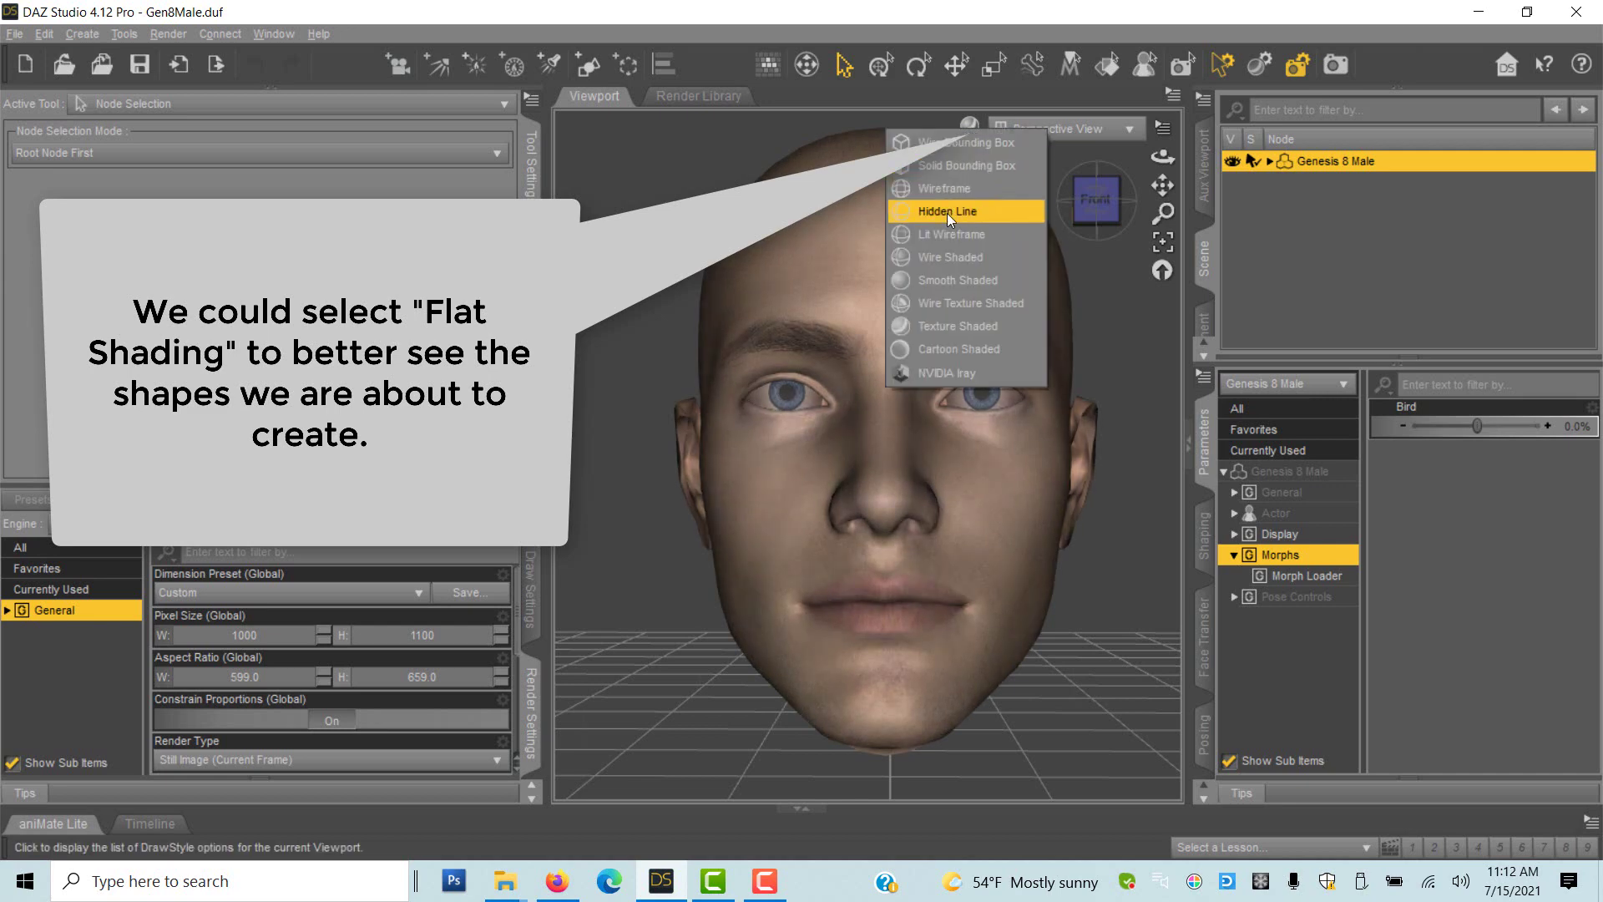
left_click(930, 284)
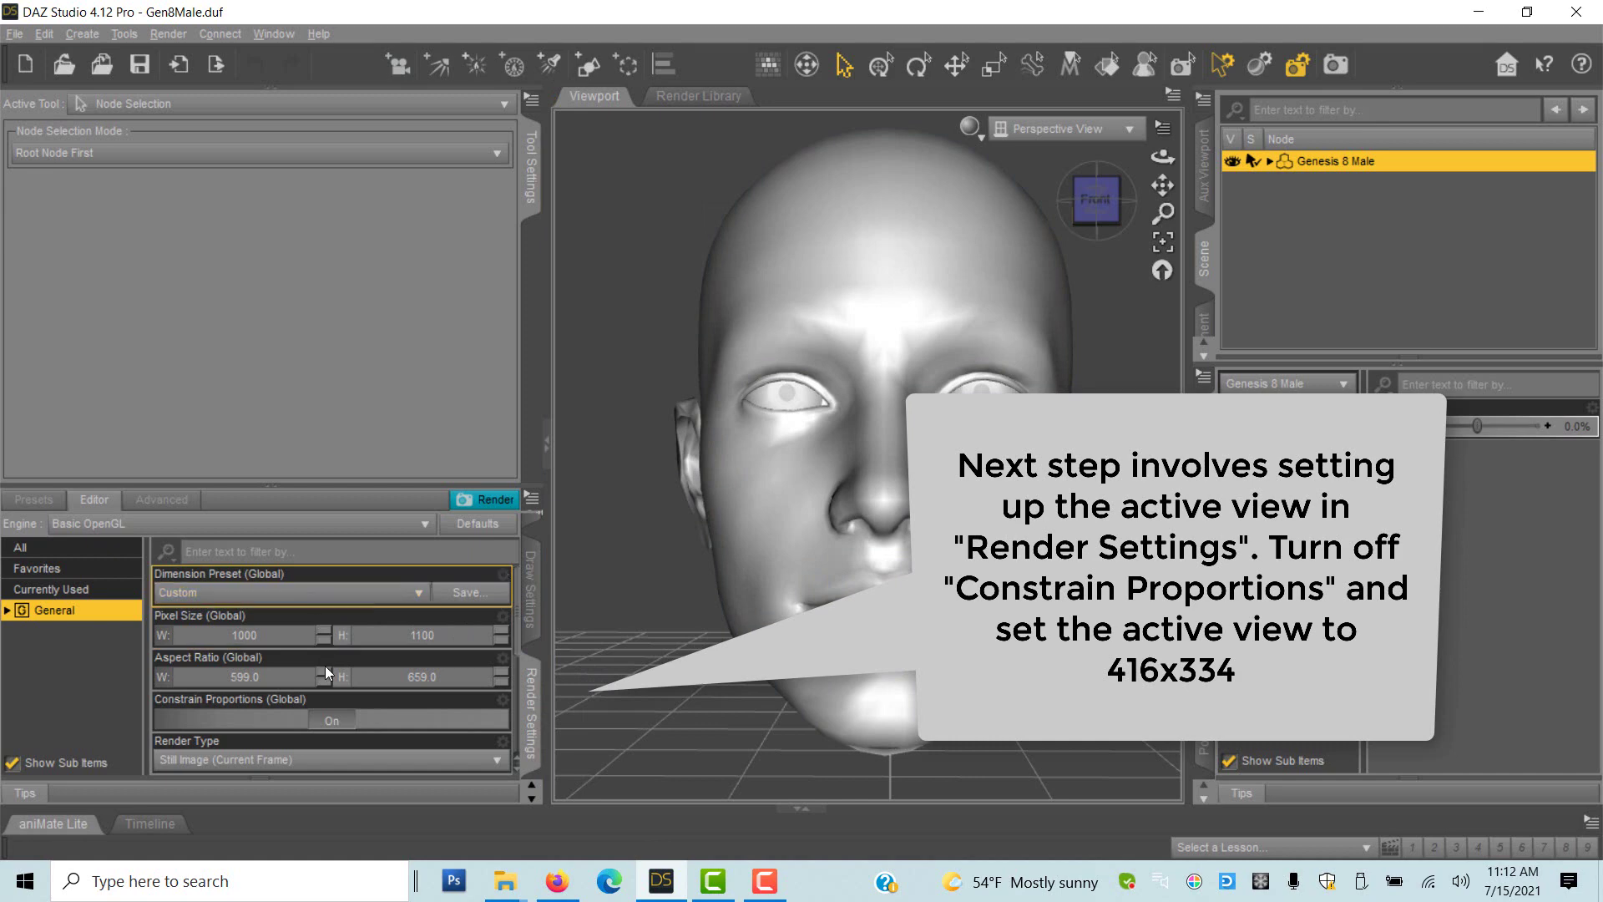
Step: Turn off Constrain Proportions in the render settings and set the pixel size to 416 by 334
left_click(331, 720)
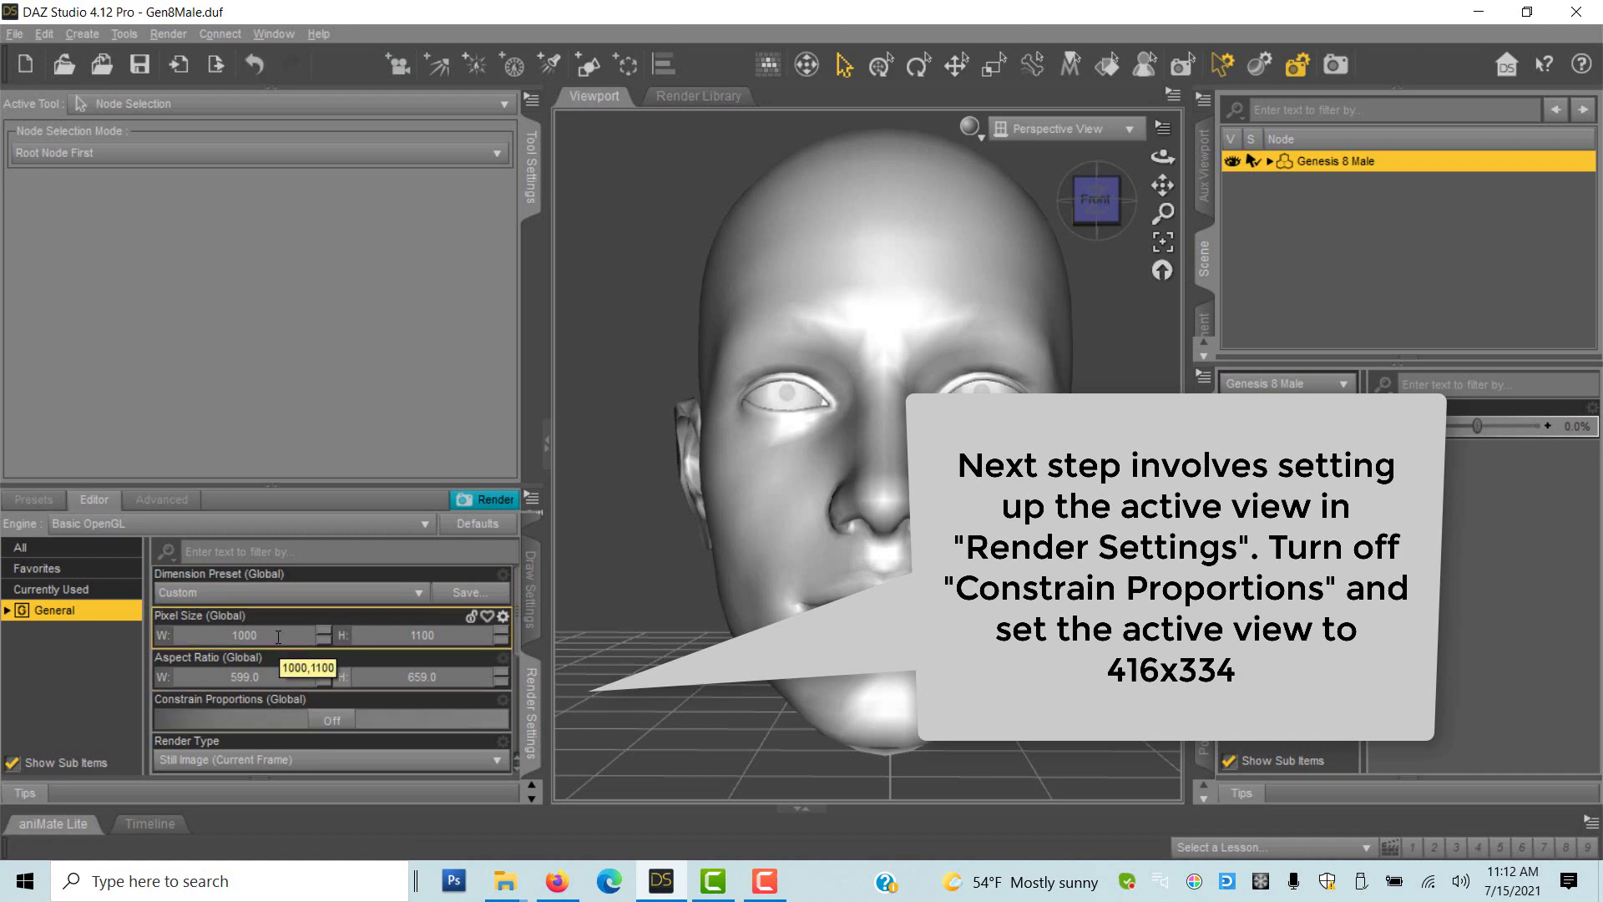
left_click(227, 635)
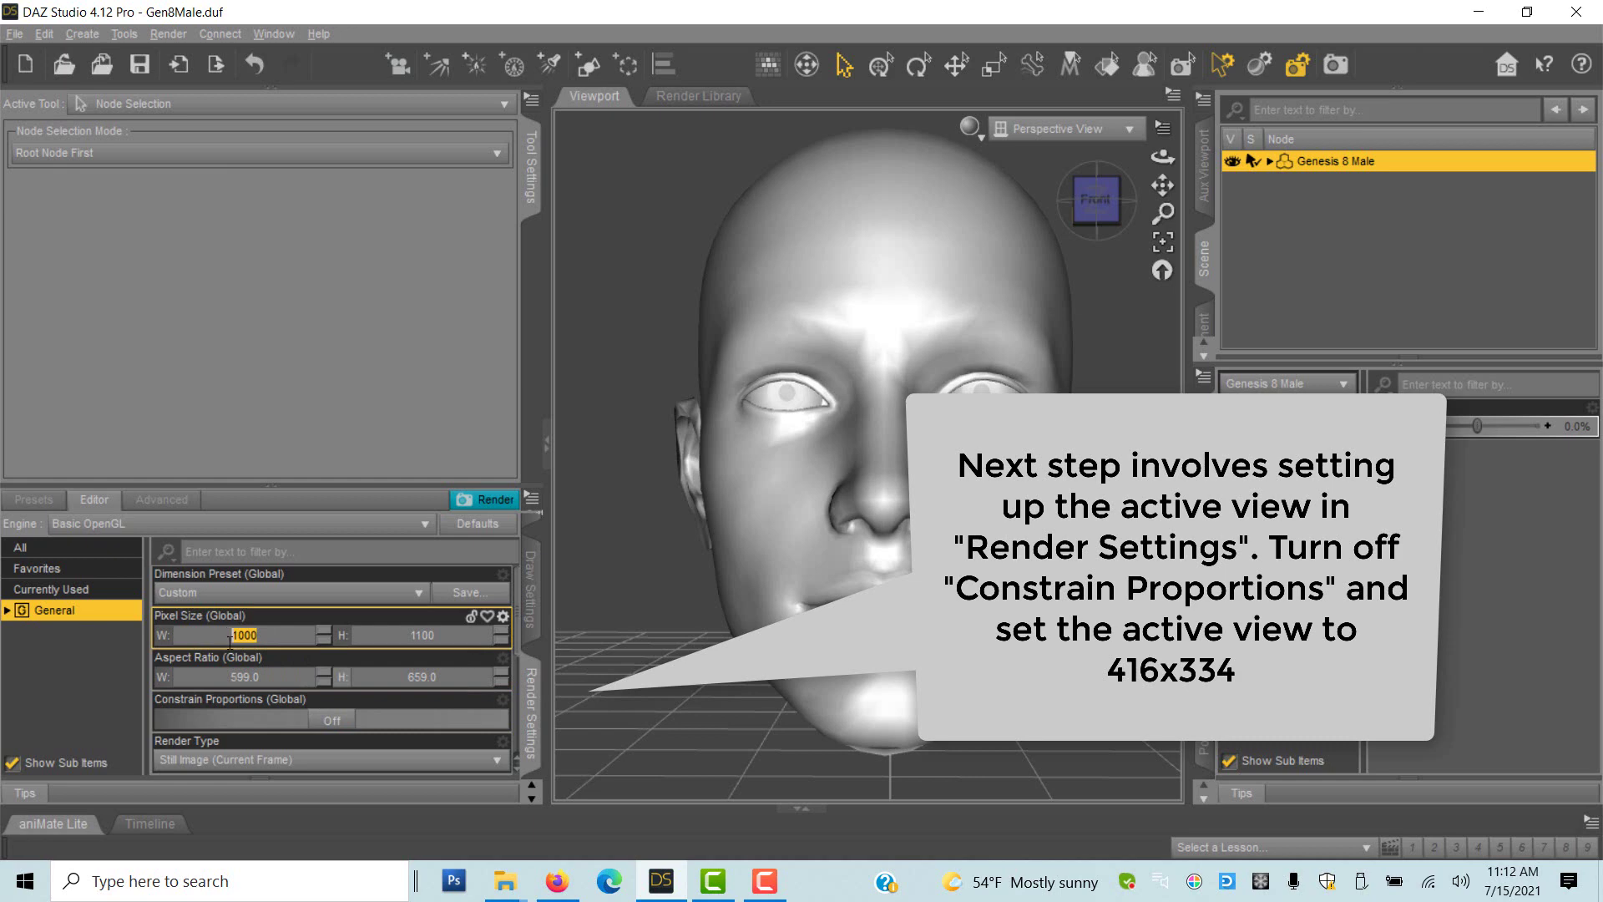
type("41")
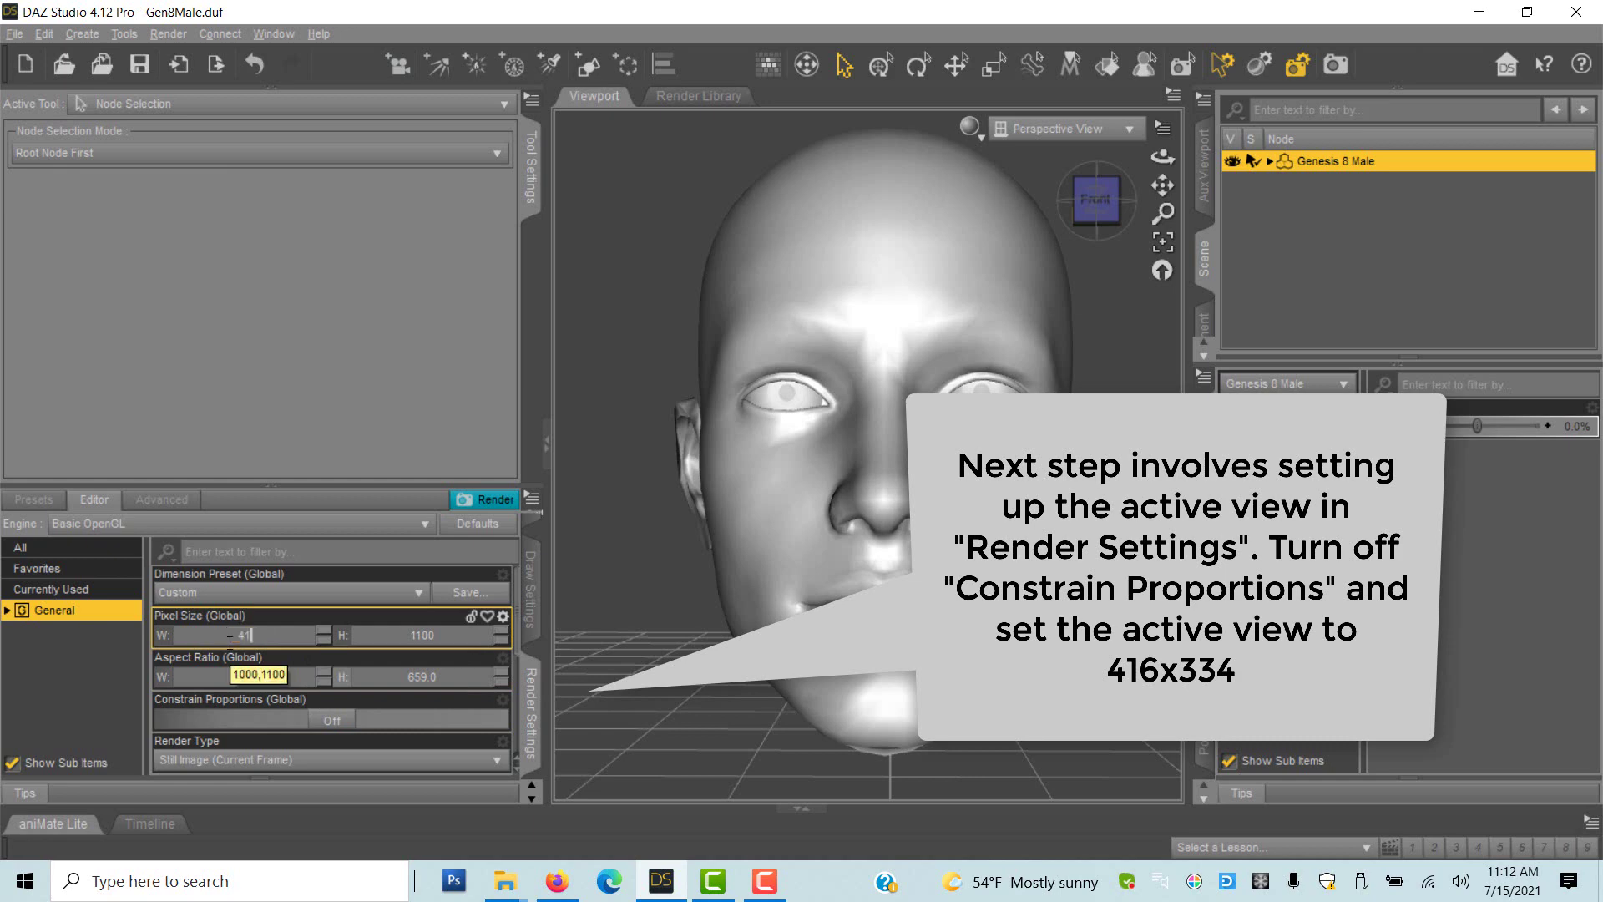
type("6")
key("Return")
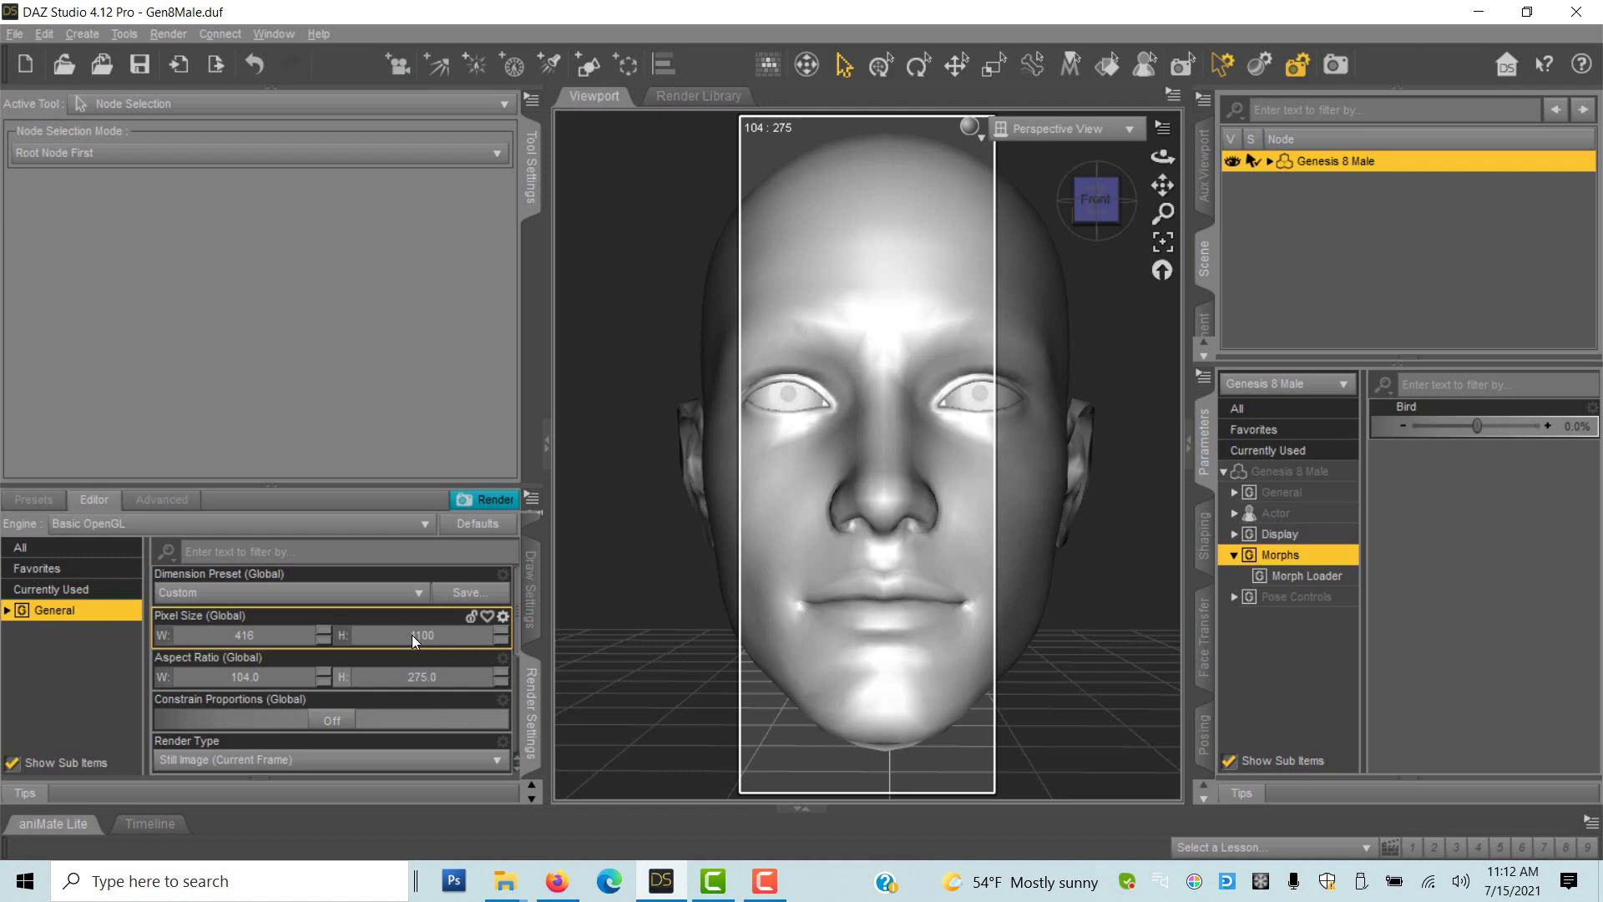
left_click_drag(413, 635, 423, 636)
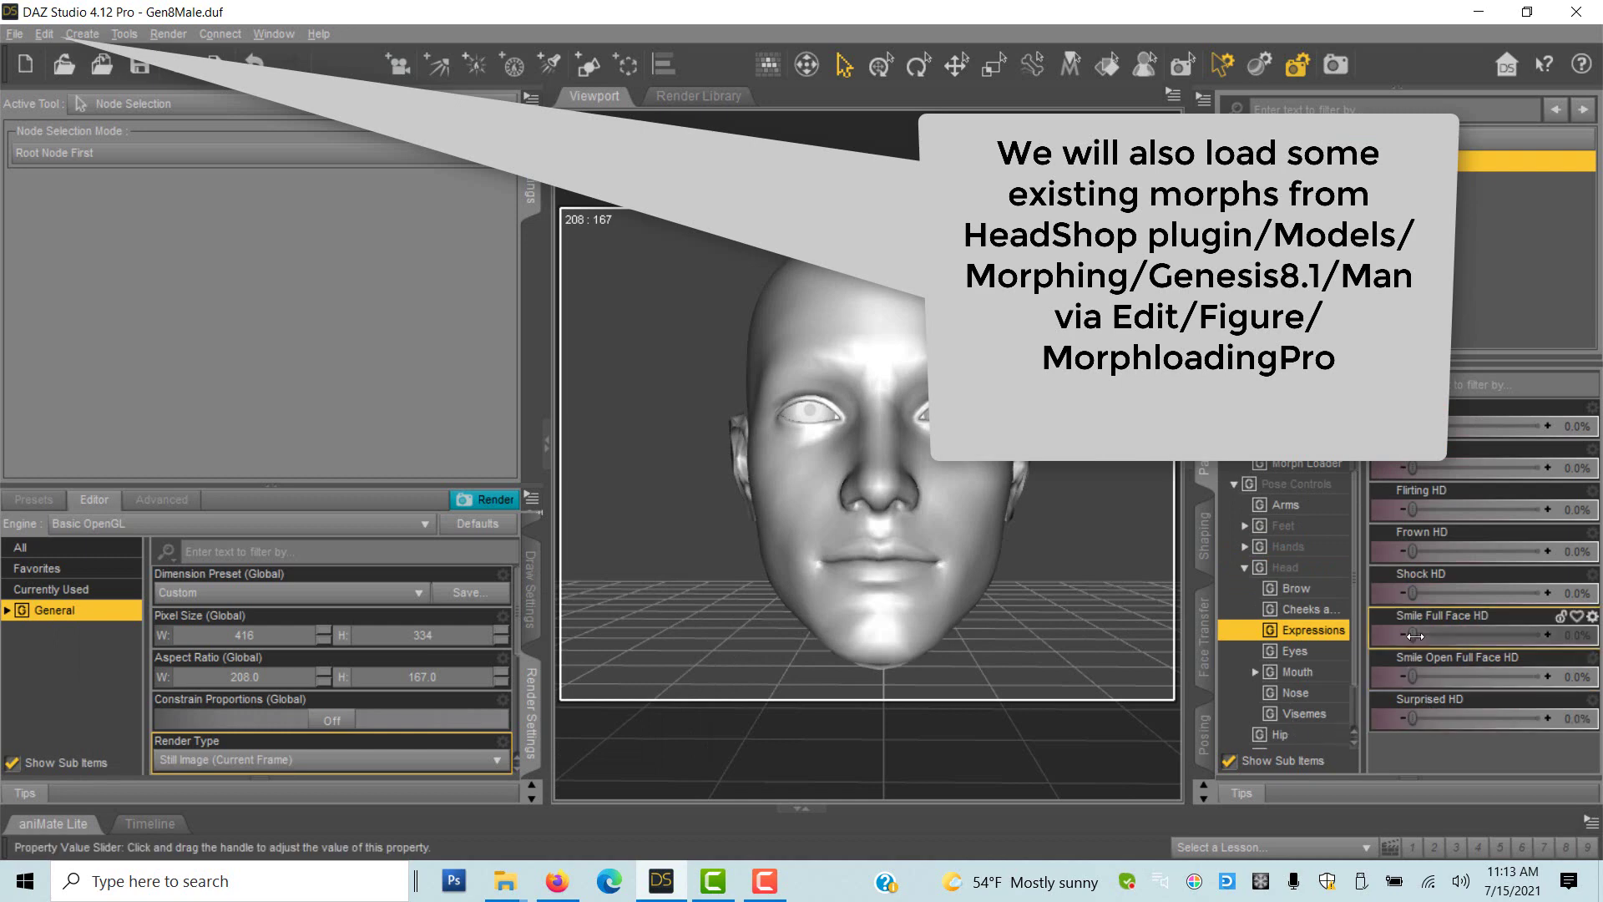
Step: Raise the Smile Full Face HD expression of the Genesis 8 Male to 34.7%
left_click_drag(1415, 635, 1455, 633)
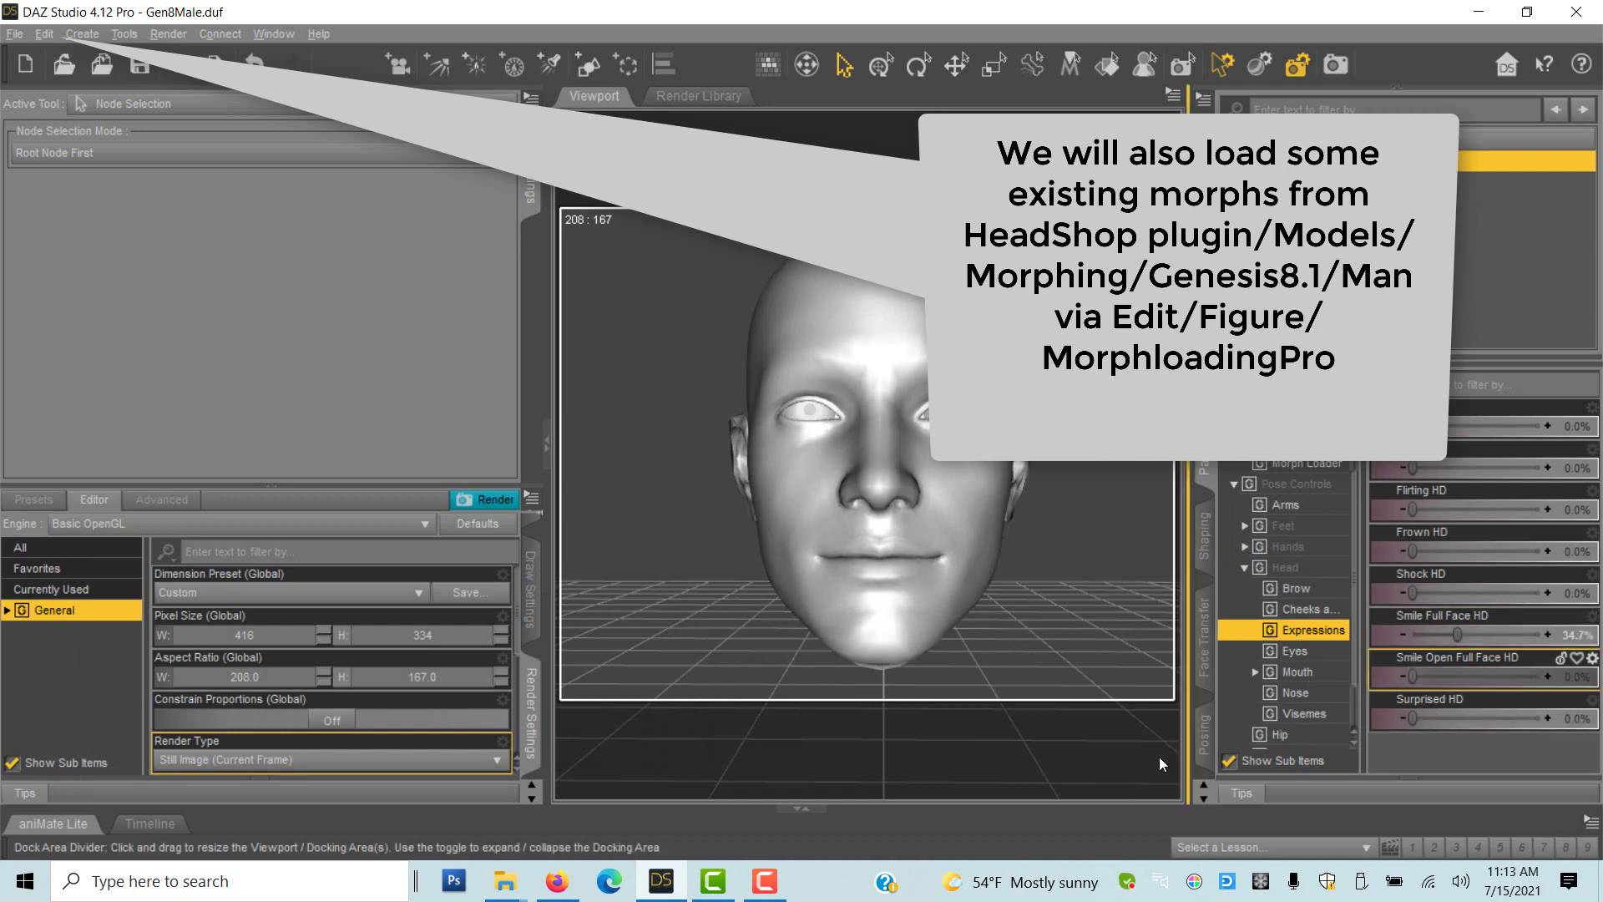
Step: Start Morph Loader Pro for the figure and add the Fat, Old and Smile files from the Genesis 8.1 Man folder
left_click(44, 35)
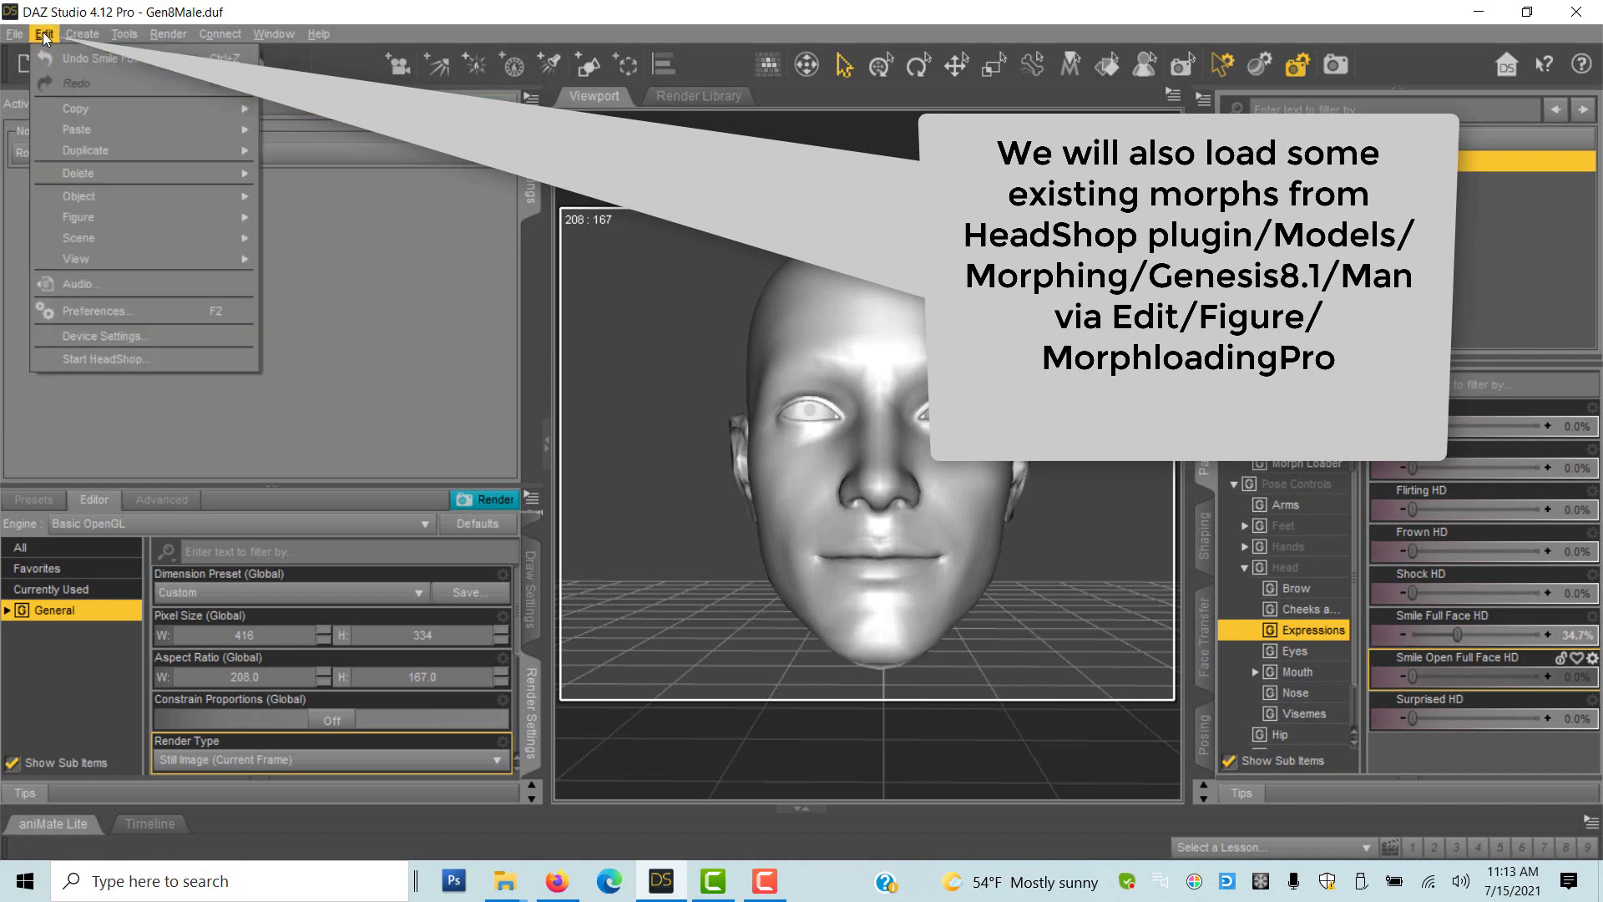
mouse_move(74, 217)
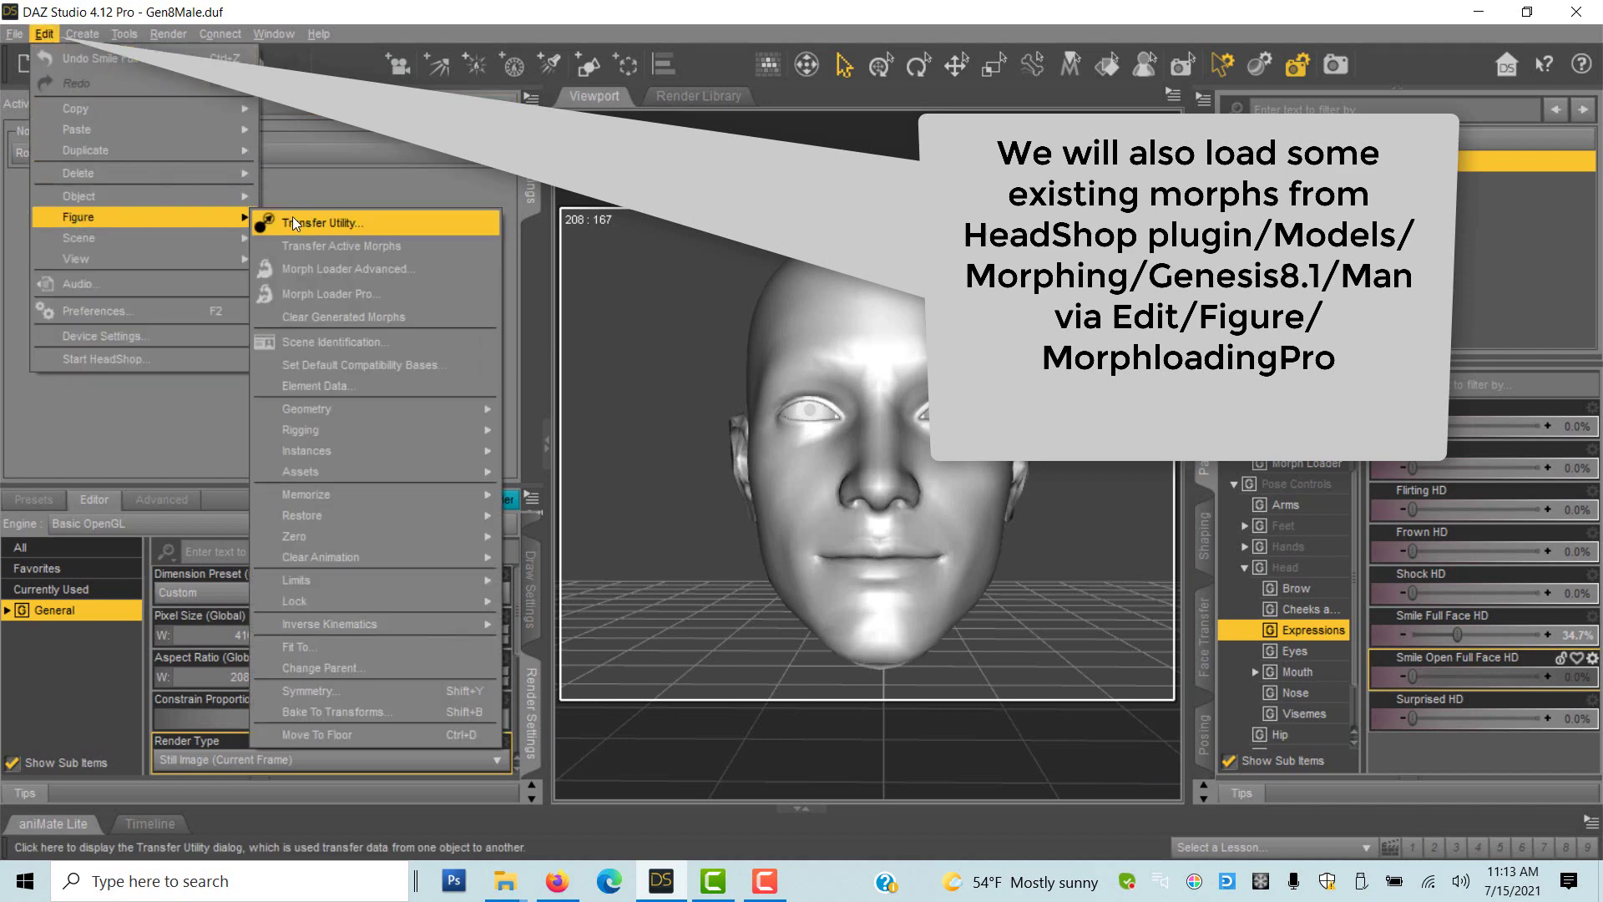
left_click(326, 294)
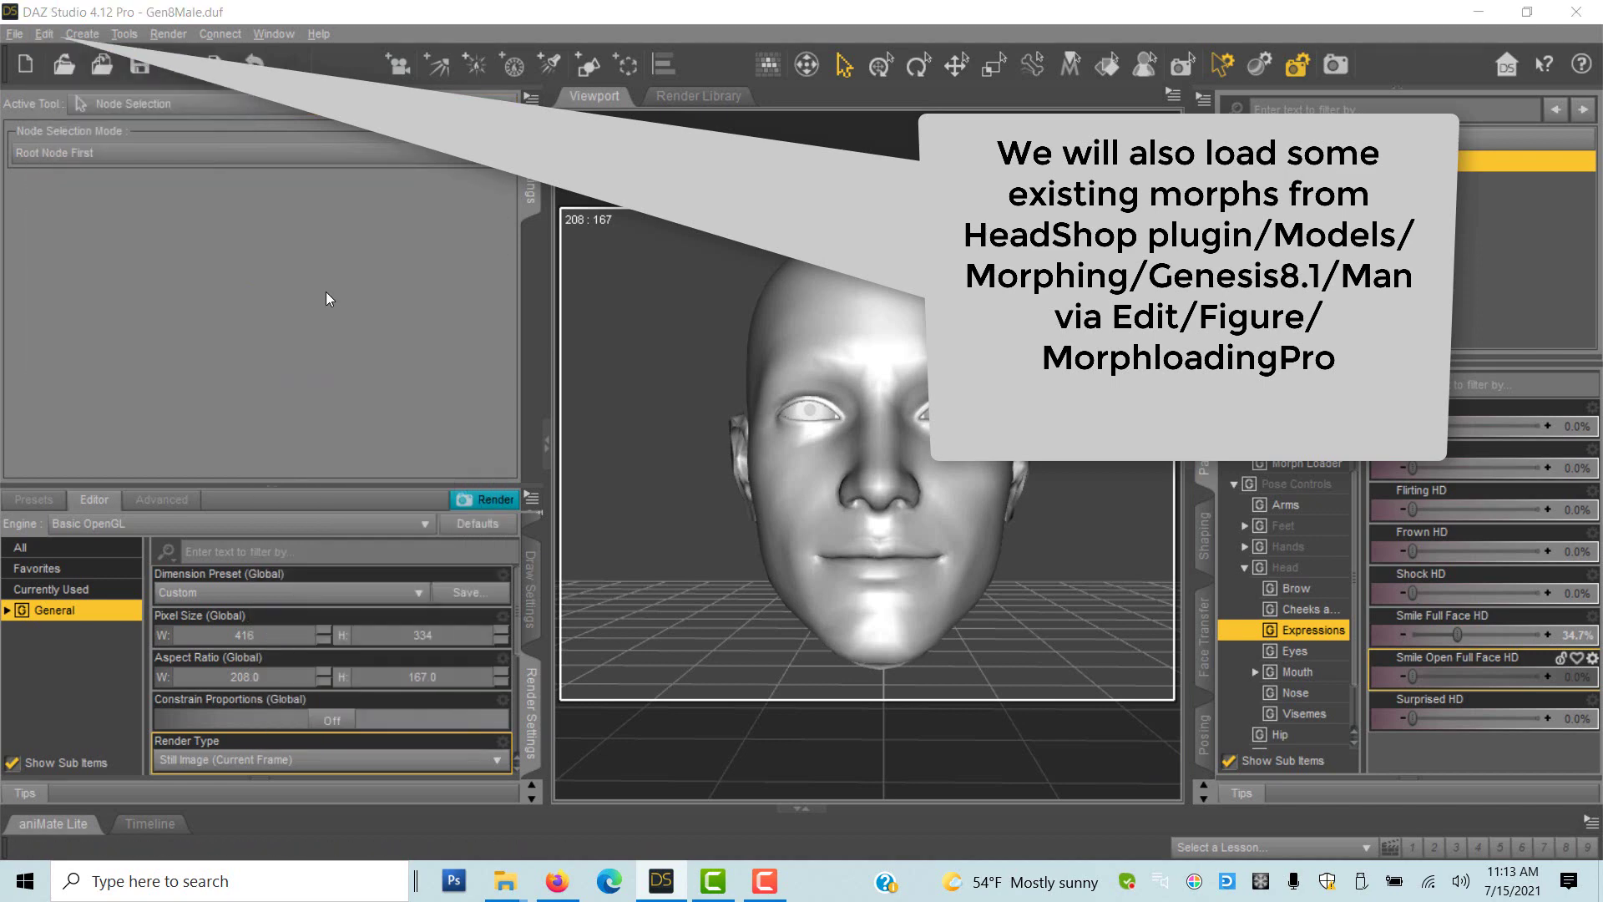
left_click(326, 397)
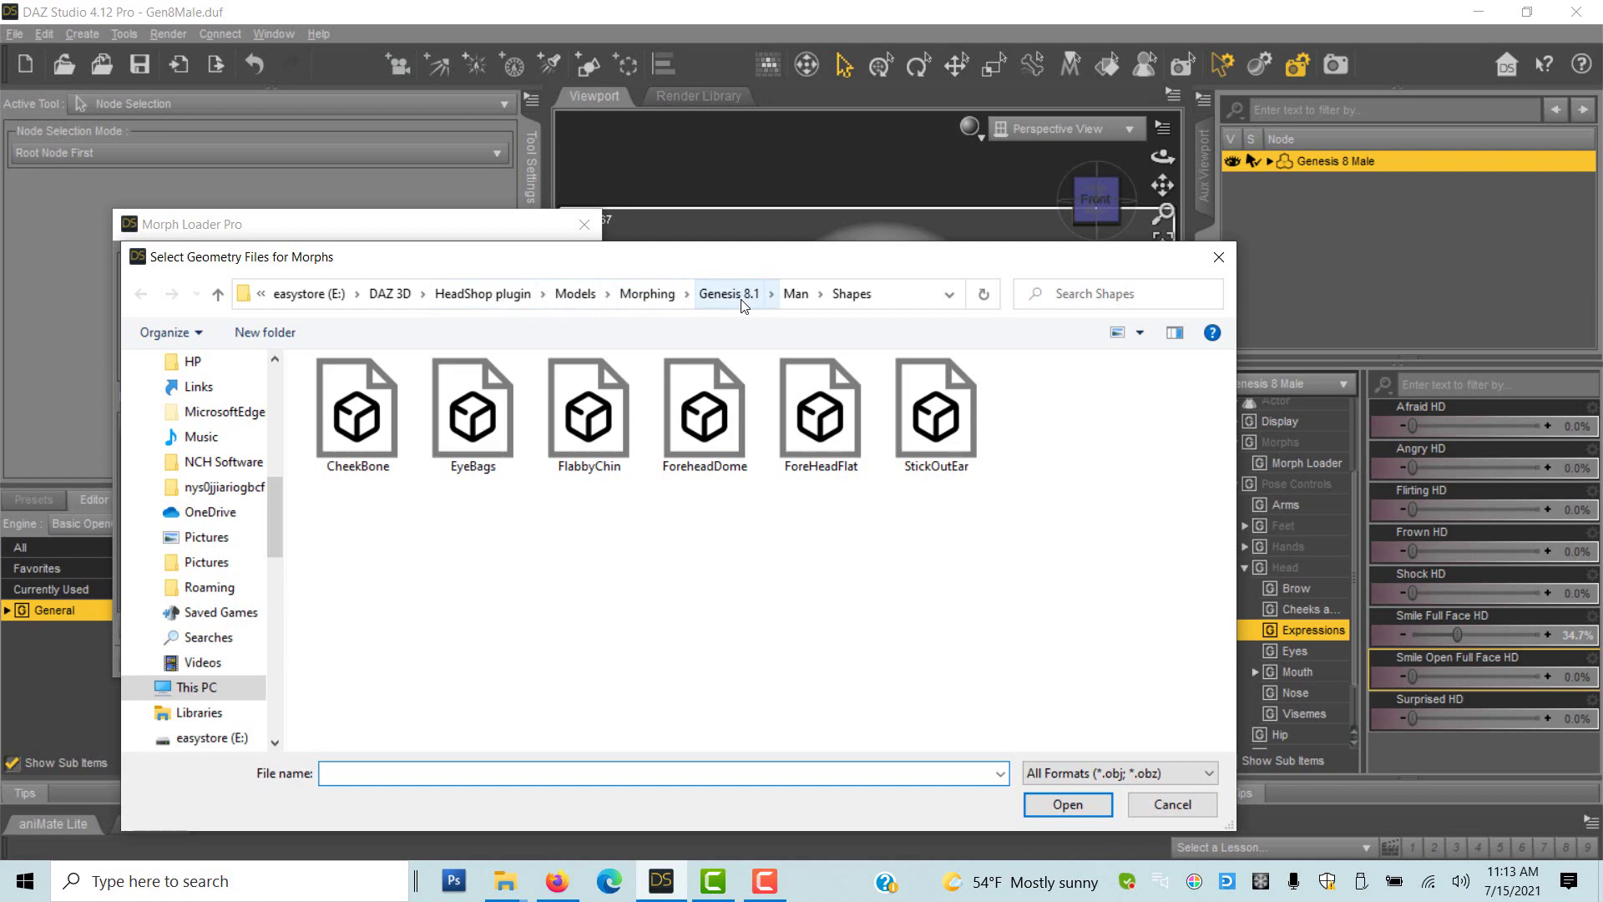
left_click(796, 294)
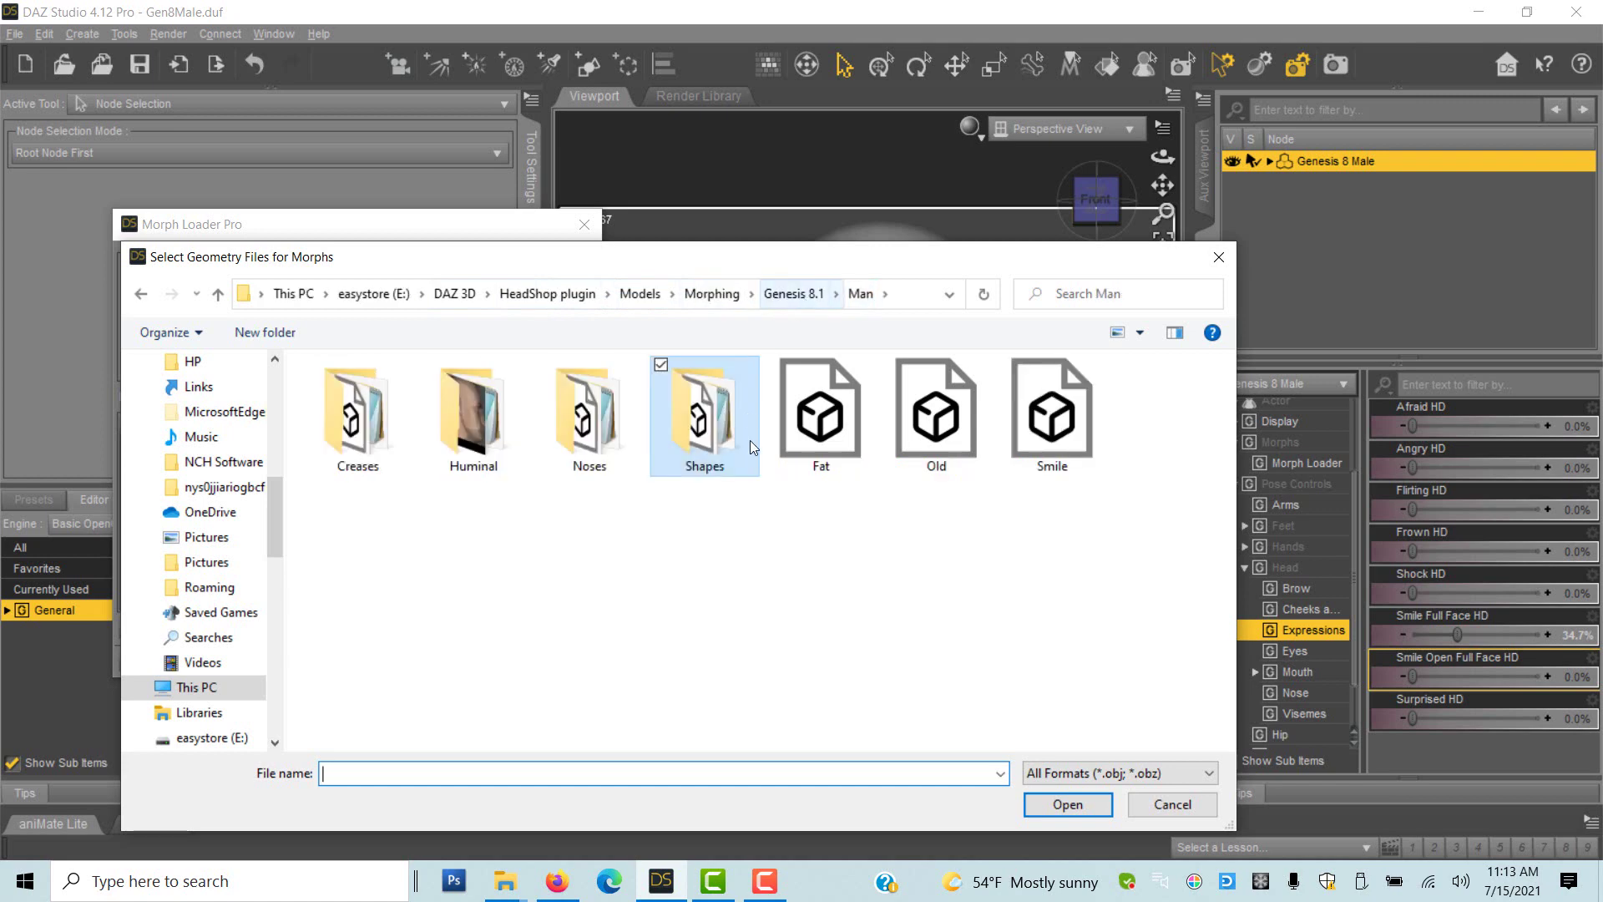
left_click_drag(1127, 522, 764, 359)
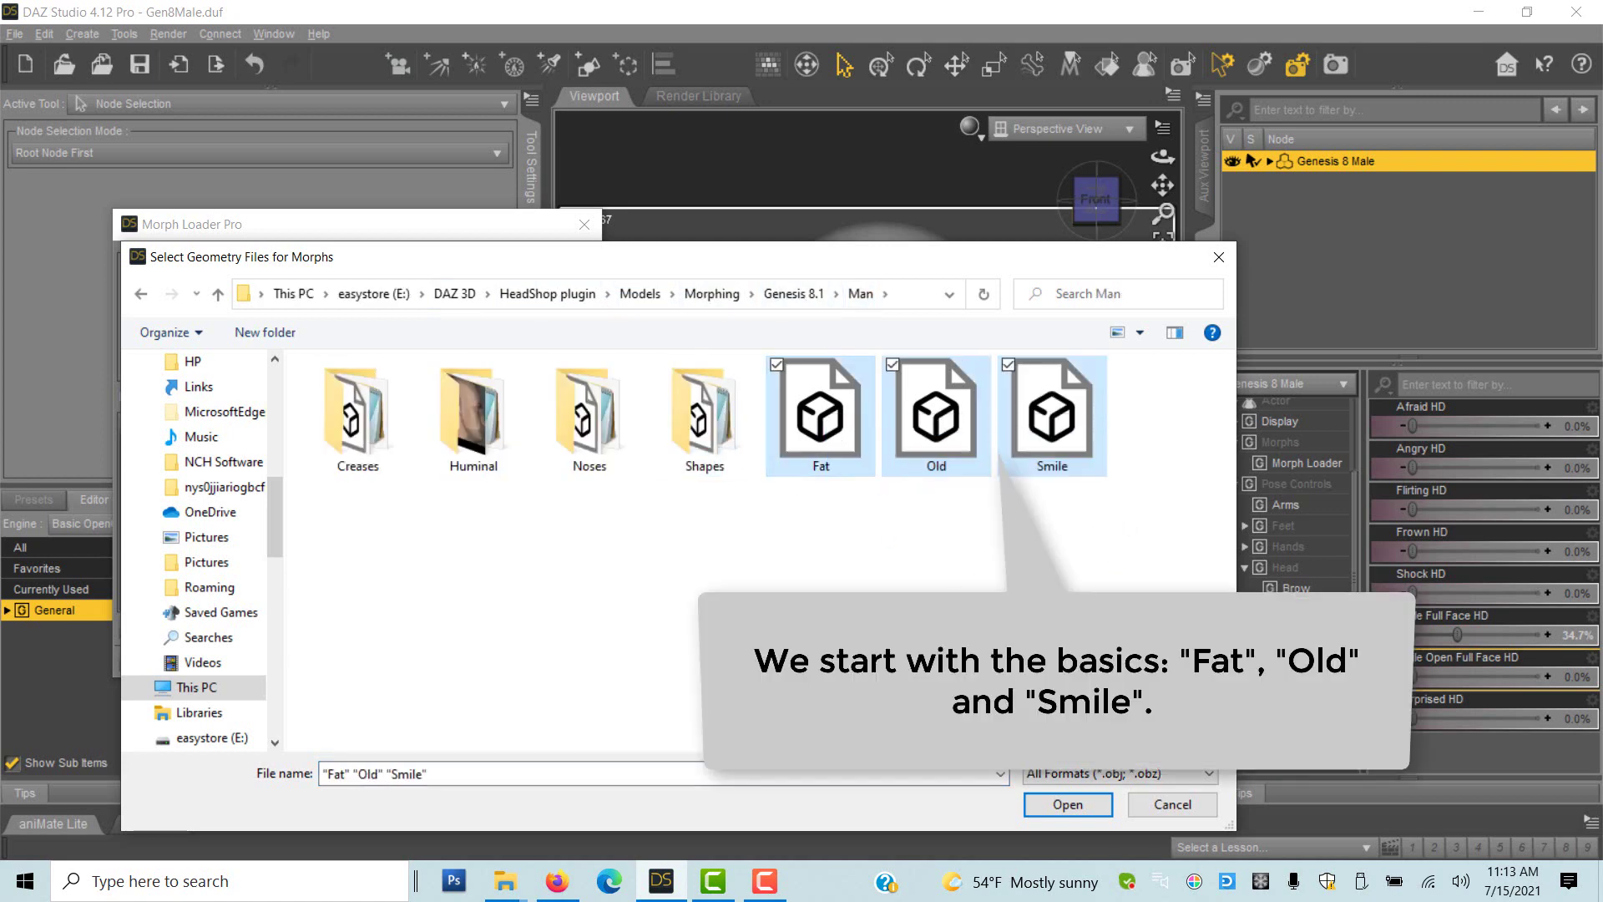
left_click(1066, 804)
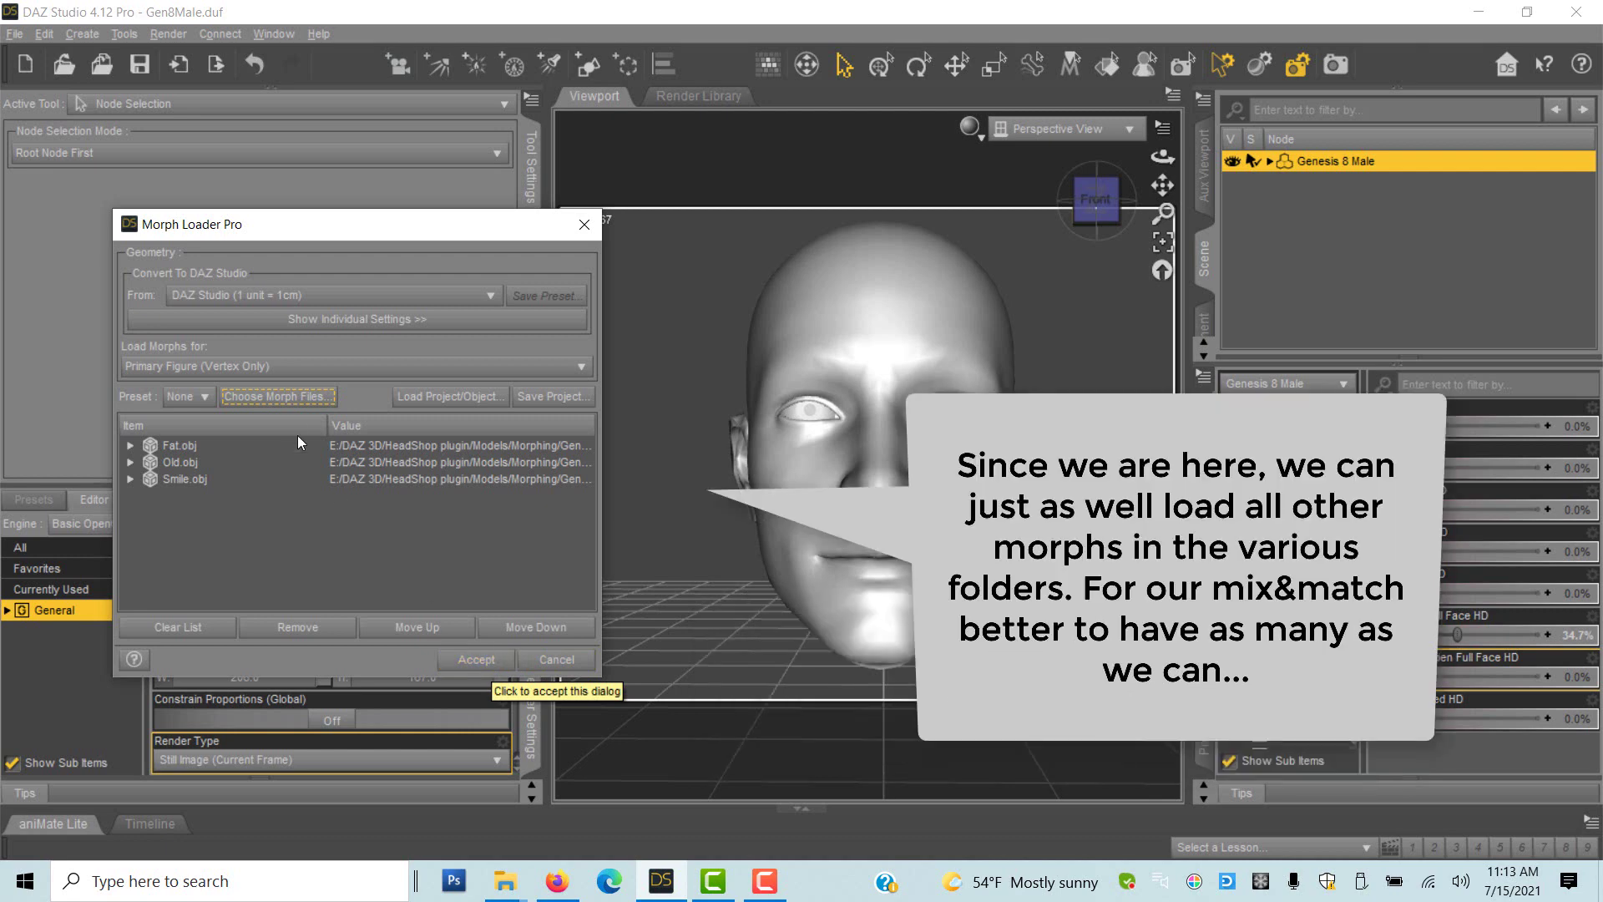
Step: Add all six morph files of the Creases folder, from CheekWrinkle to VshapedWrinkle, to the Morph Loader Pro list
left_click(290, 397)
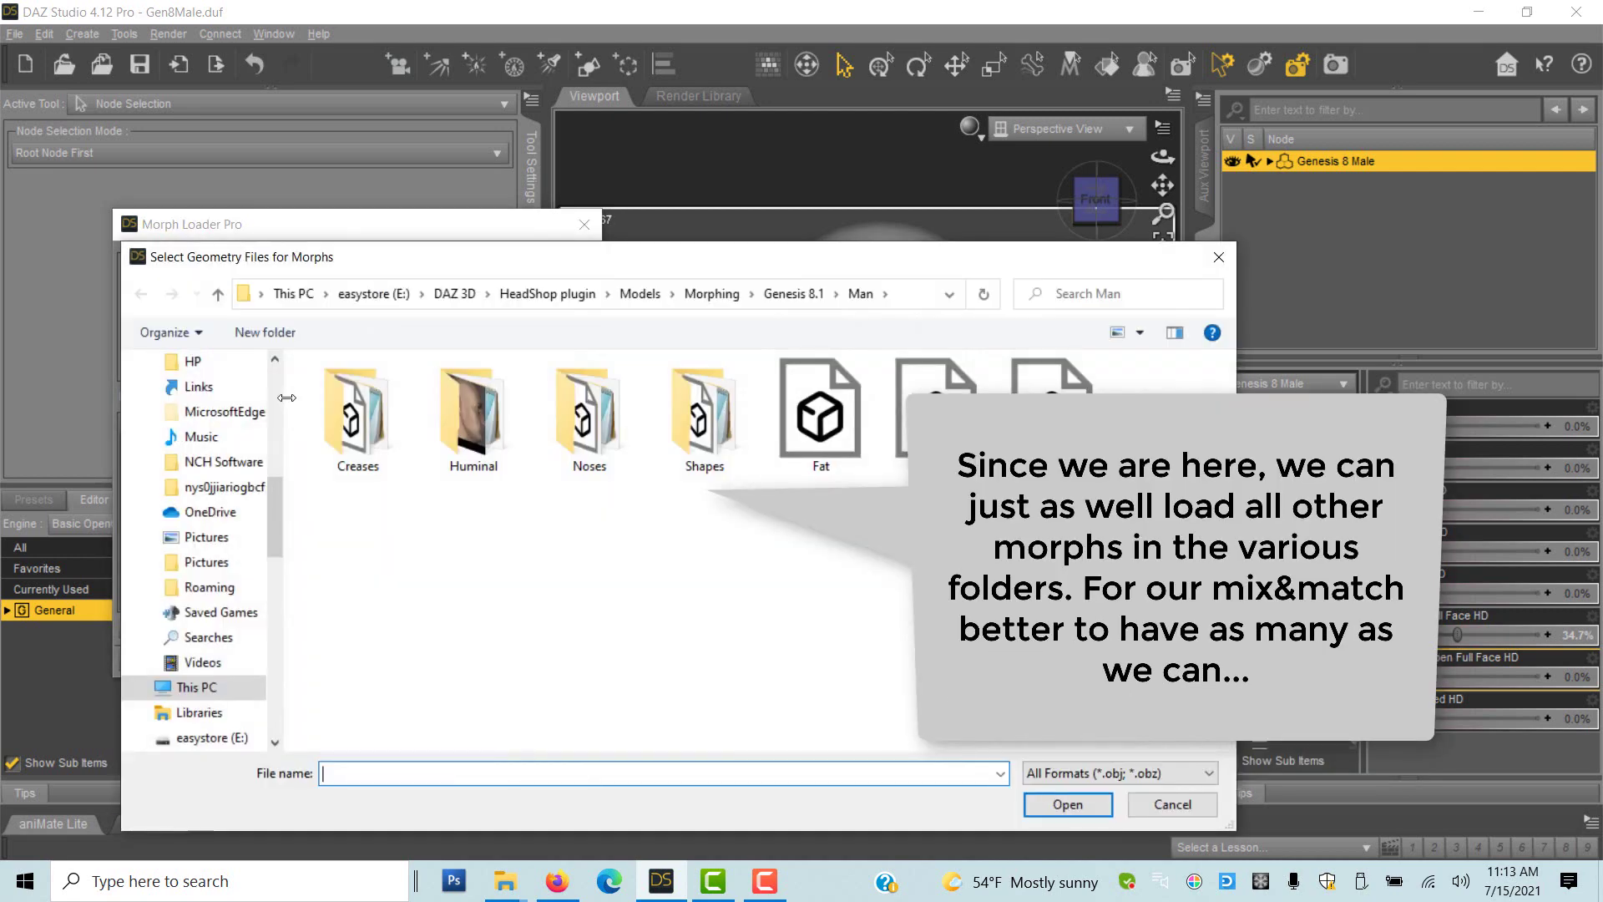
double_click(359, 432)
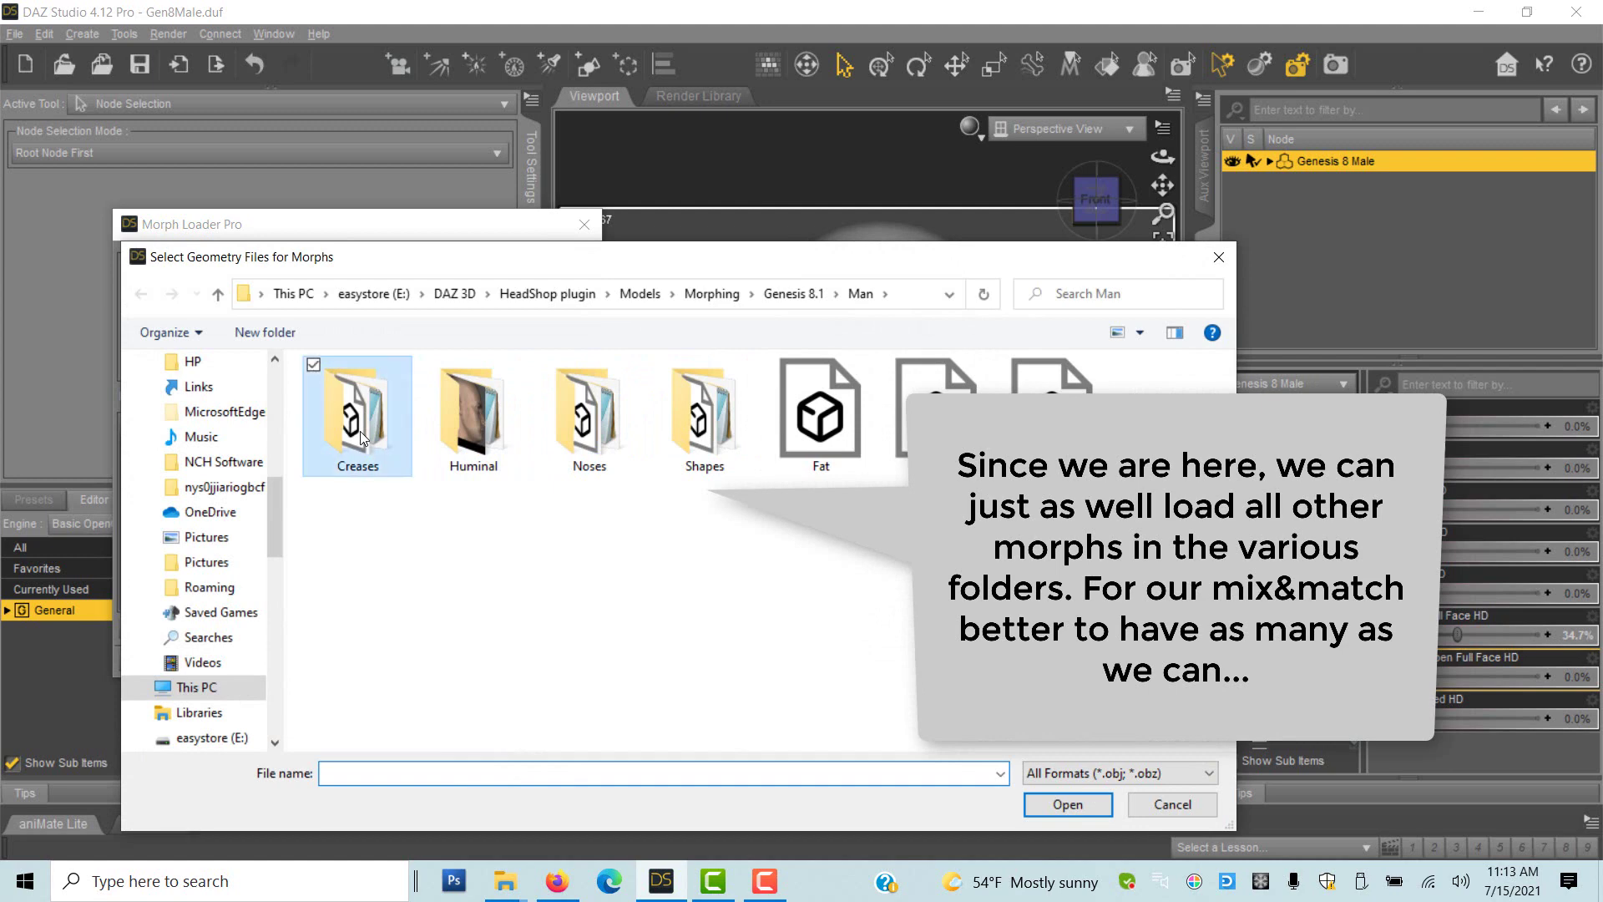
left_click_drag(986, 355, 305, 476)
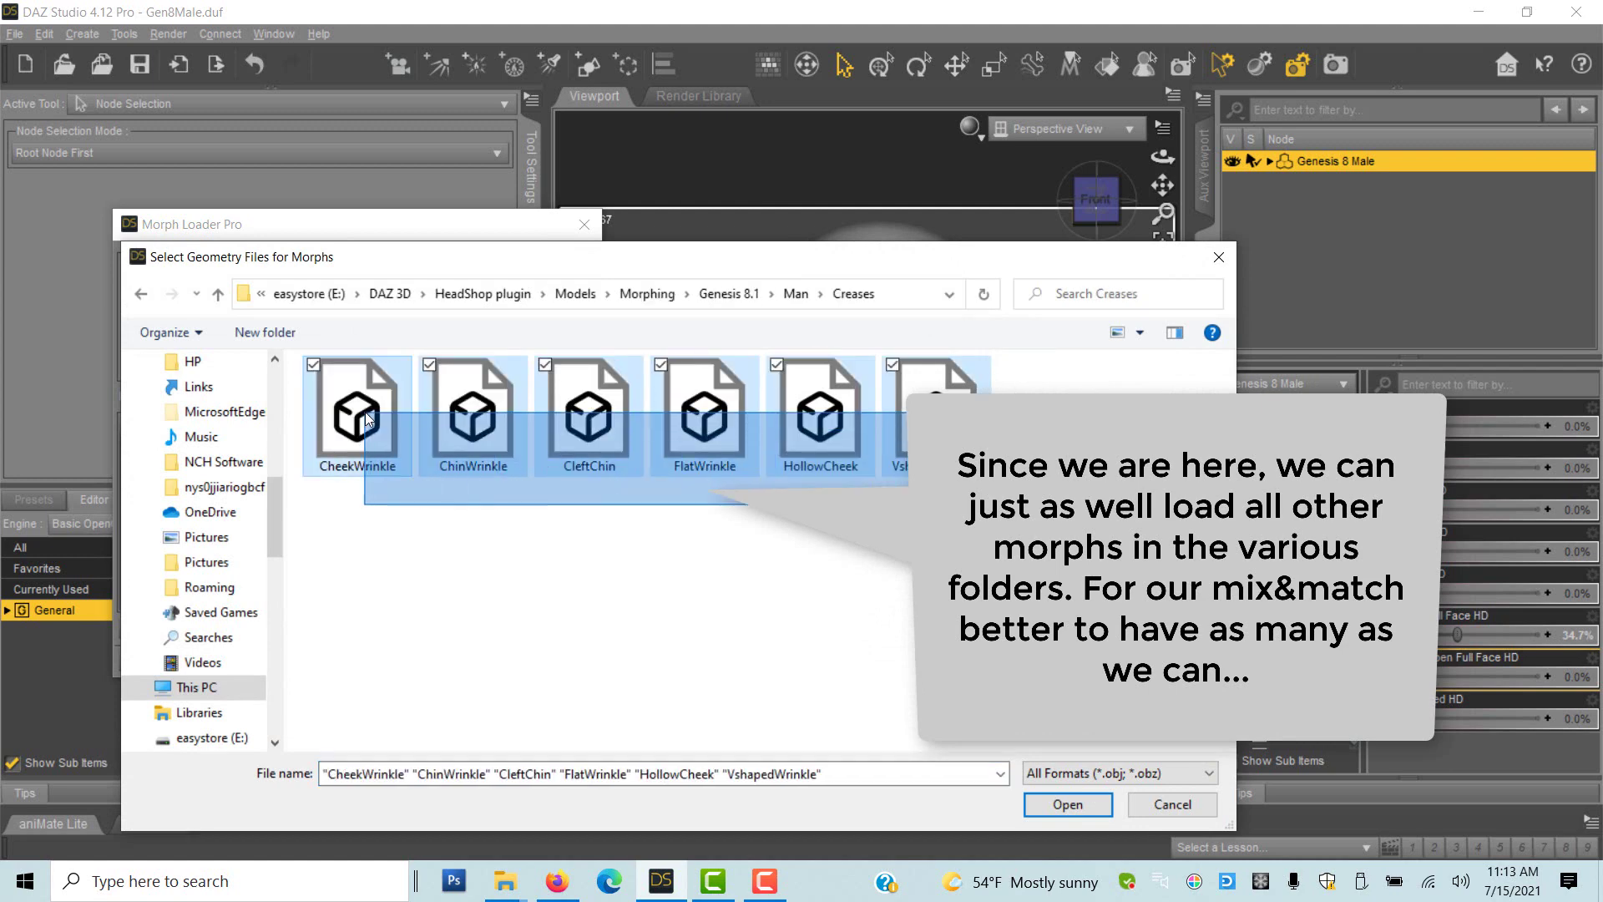
left_click(1090, 807)
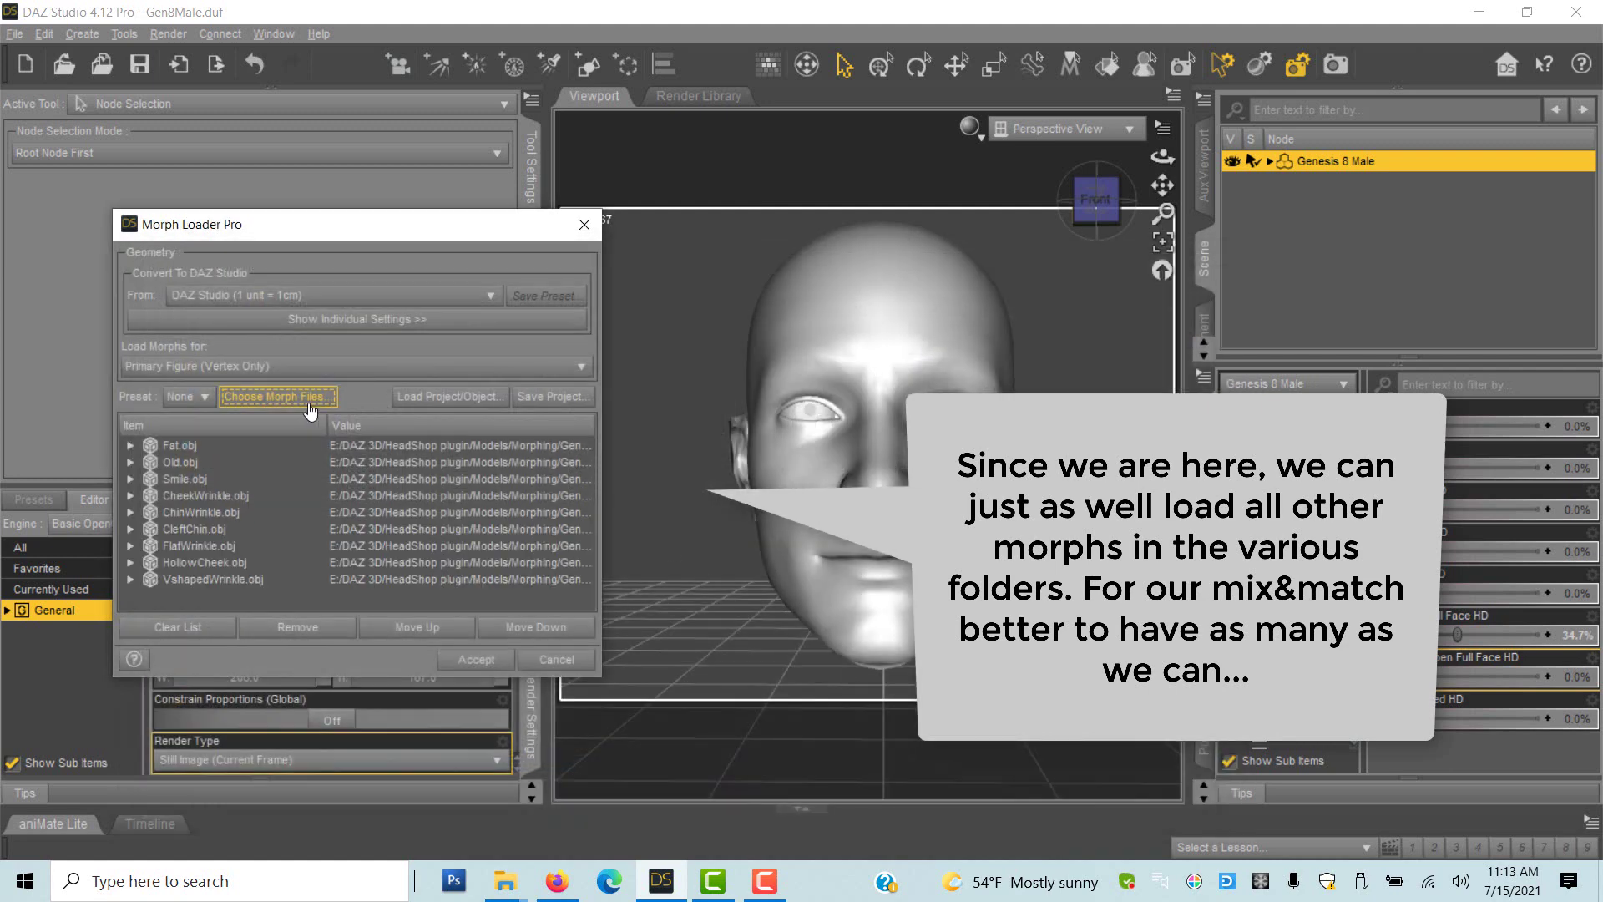
Step: Add all morph files of the Huminal folder, including Bird, Chimp, Fox, Gorilla and Lion, to the load list
left_click(292, 399)
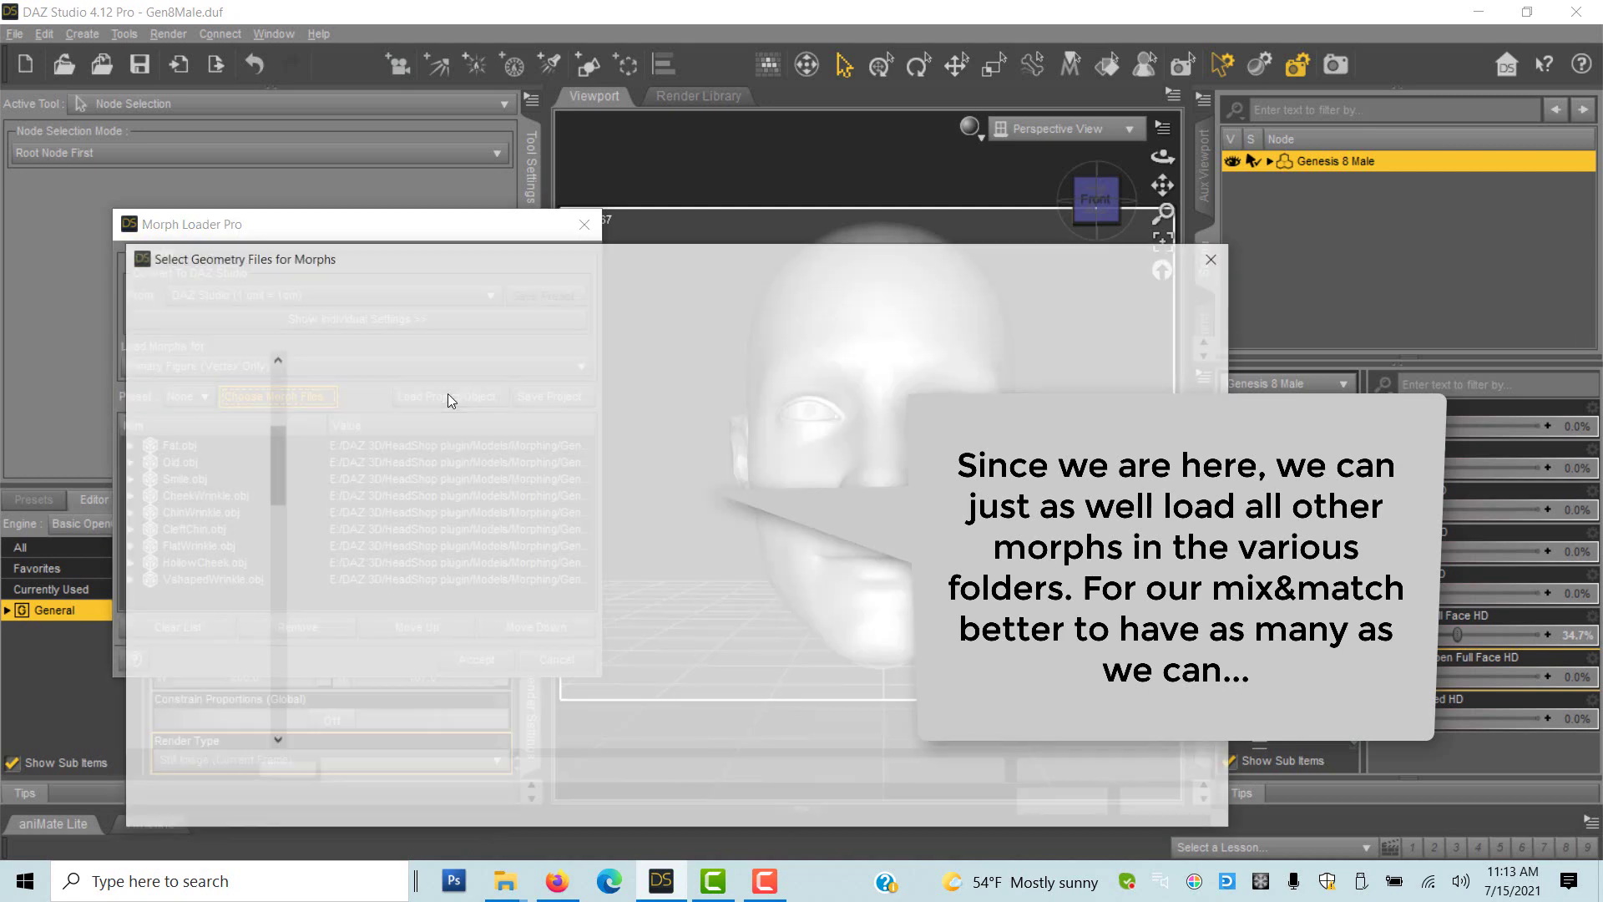
left_click(794, 297)
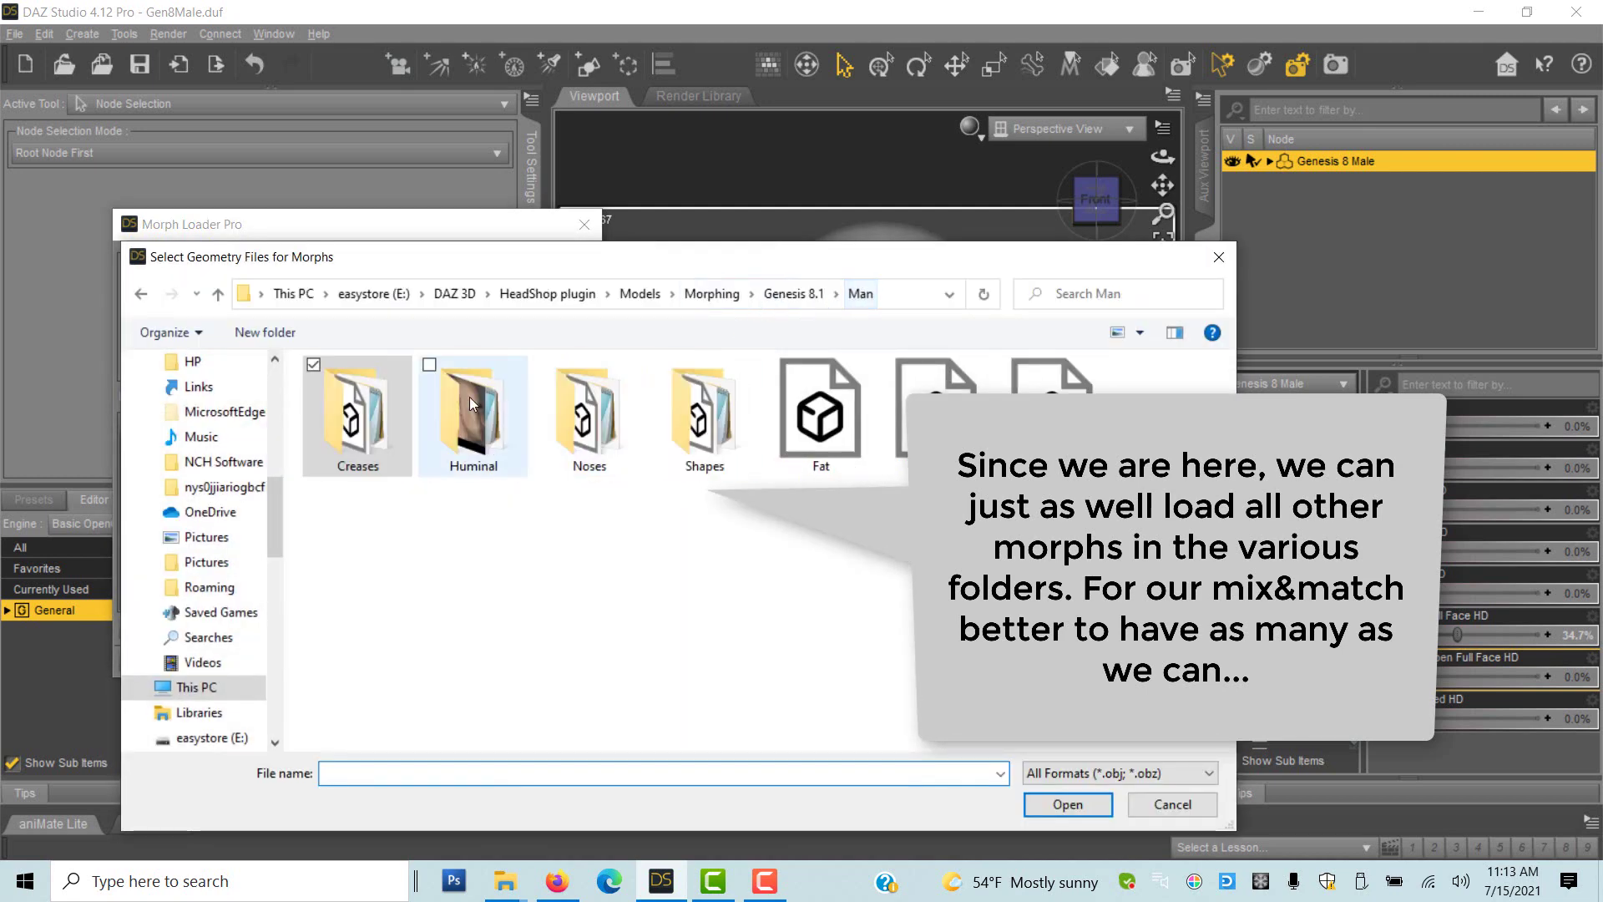
double_click(468, 420)
left_click_drag(909, 486, 381, 399)
left_click(1100, 805)
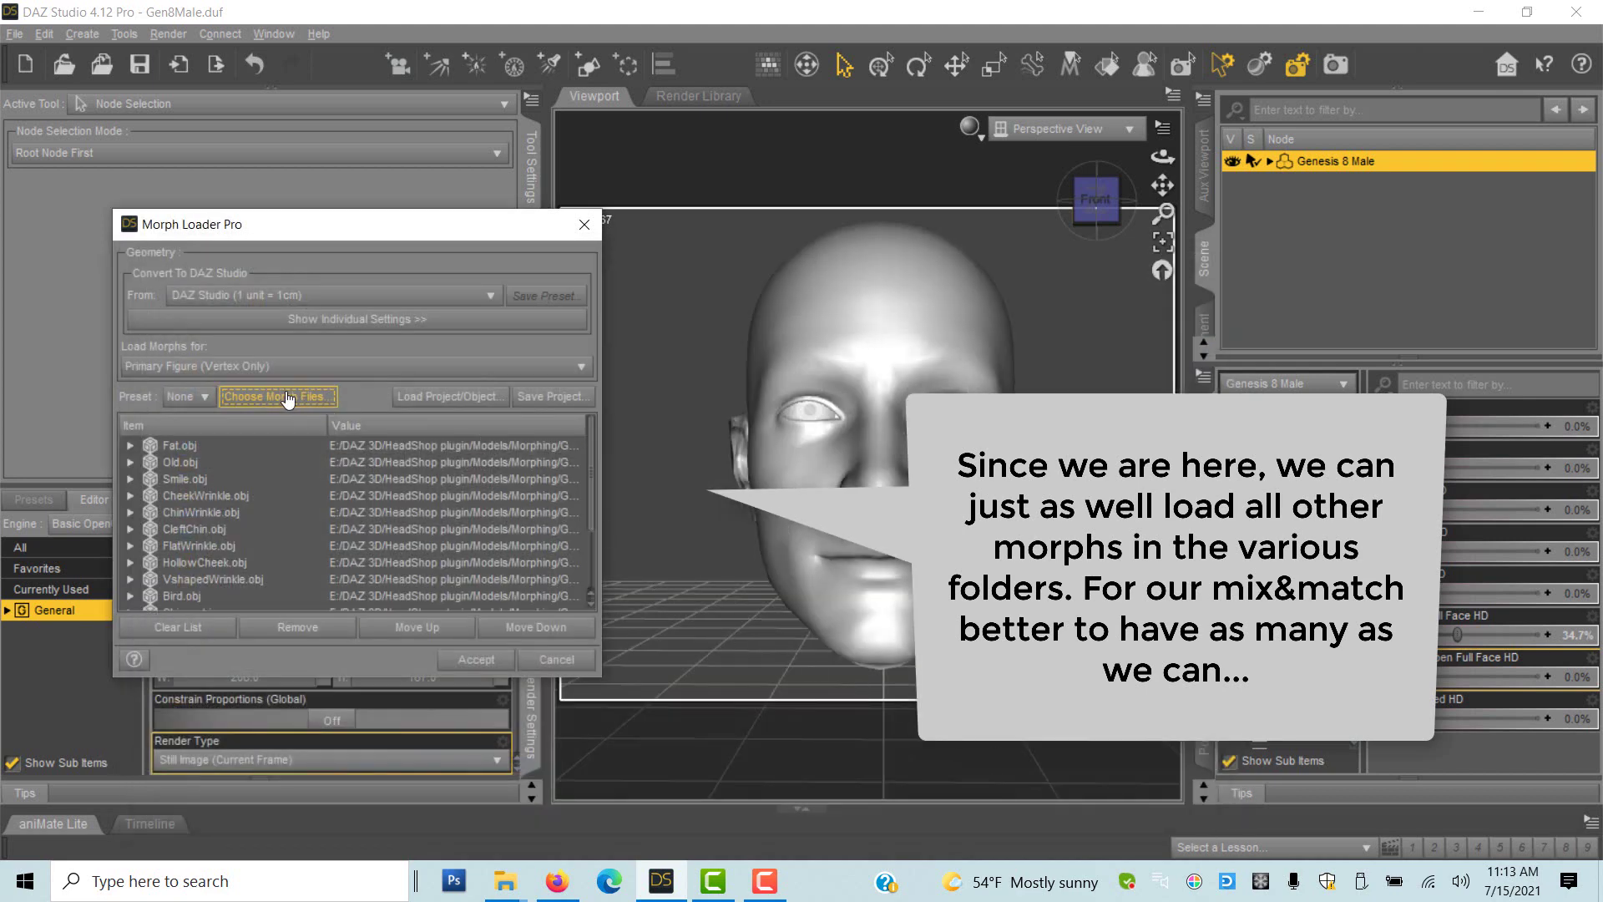
Step: Add all nose morphs of the Noses folder (Greek, Hawk, Knob, Nubian, Roman, TurnedUp) to the load list
left_click(285, 398)
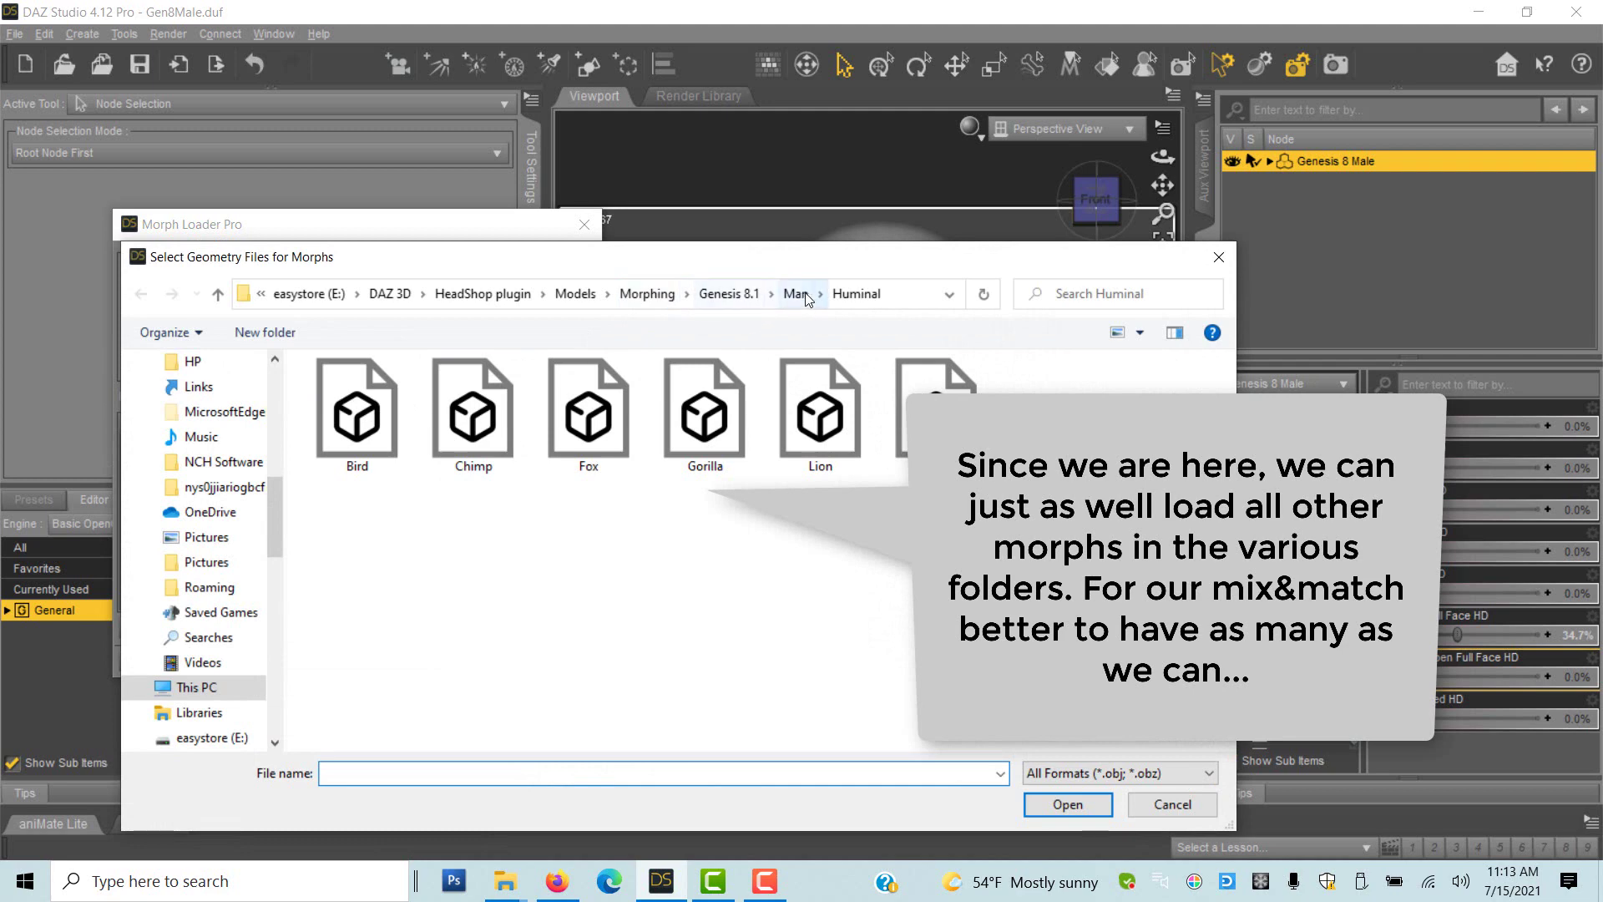
left_click(797, 294)
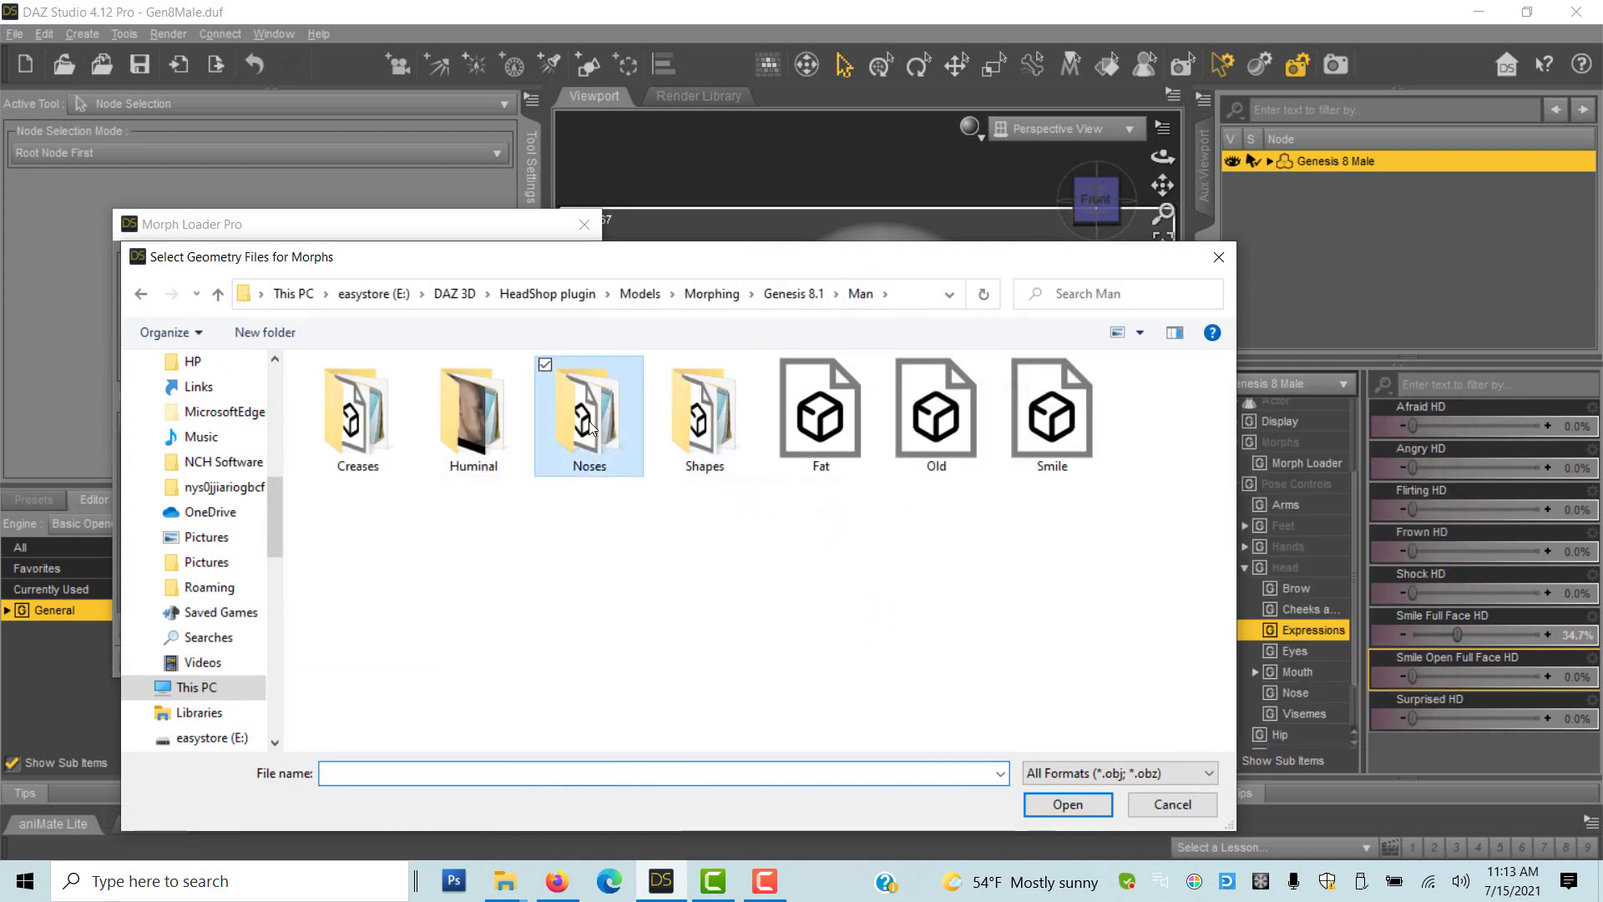
double_click(588, 421)
left_click_drag(989, 489, 302, 355)
left_click(1069, 805)
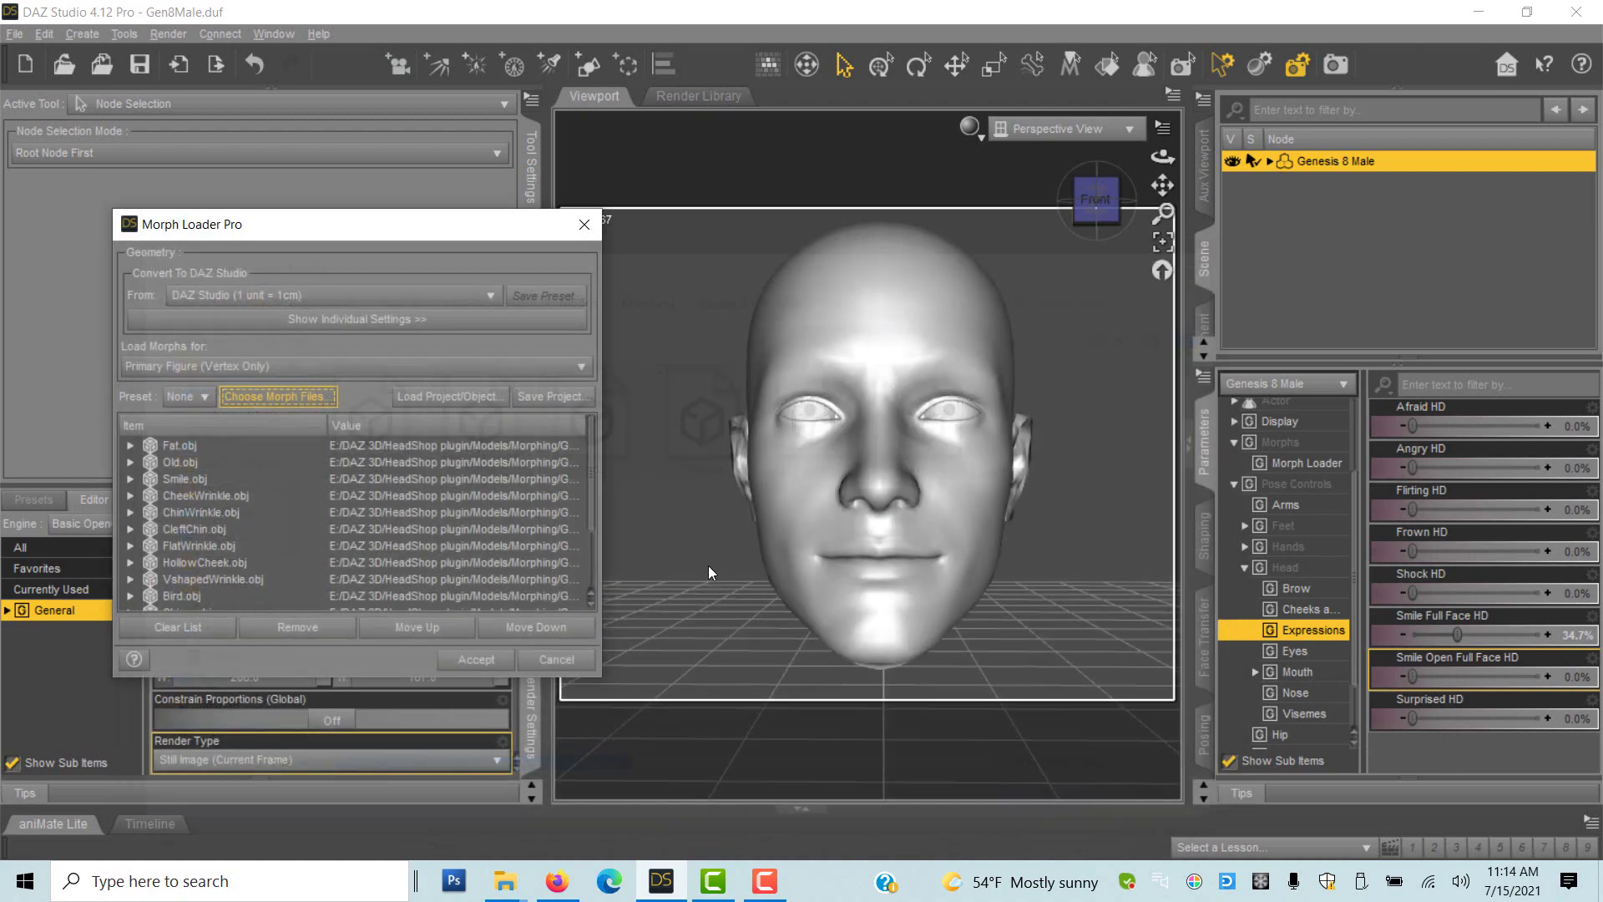
Step: Add all six Shapes morphs, from CheekBone to StickOutEar, to the list and load every listed morph onto the figure
left_click(281, 397)
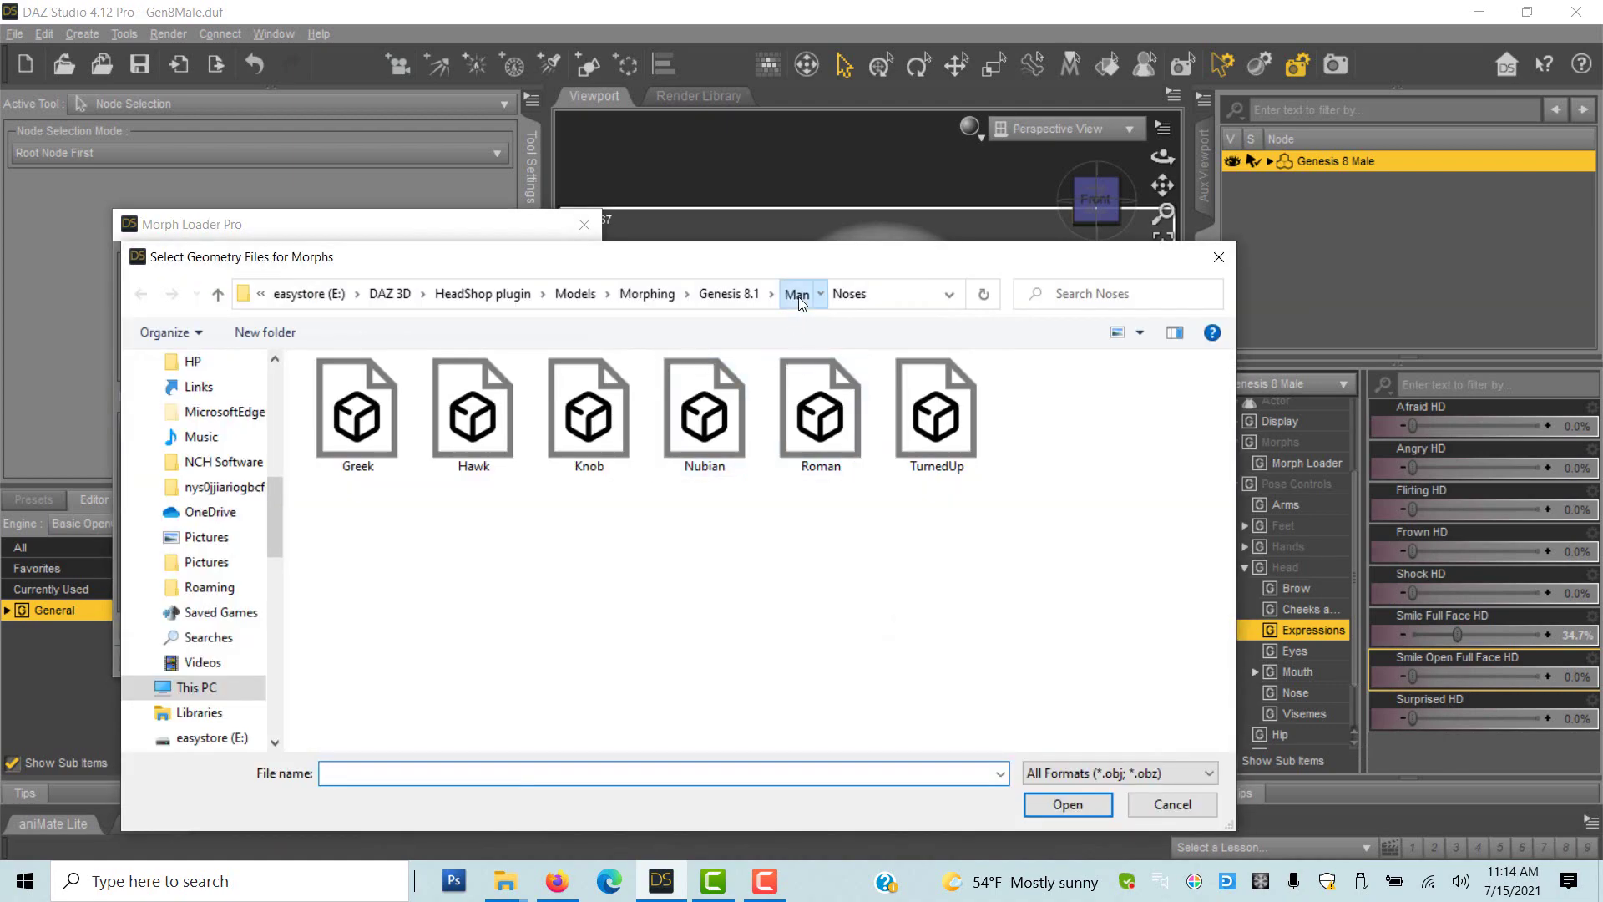
left_click(796, 294)
double_click(703, 459)
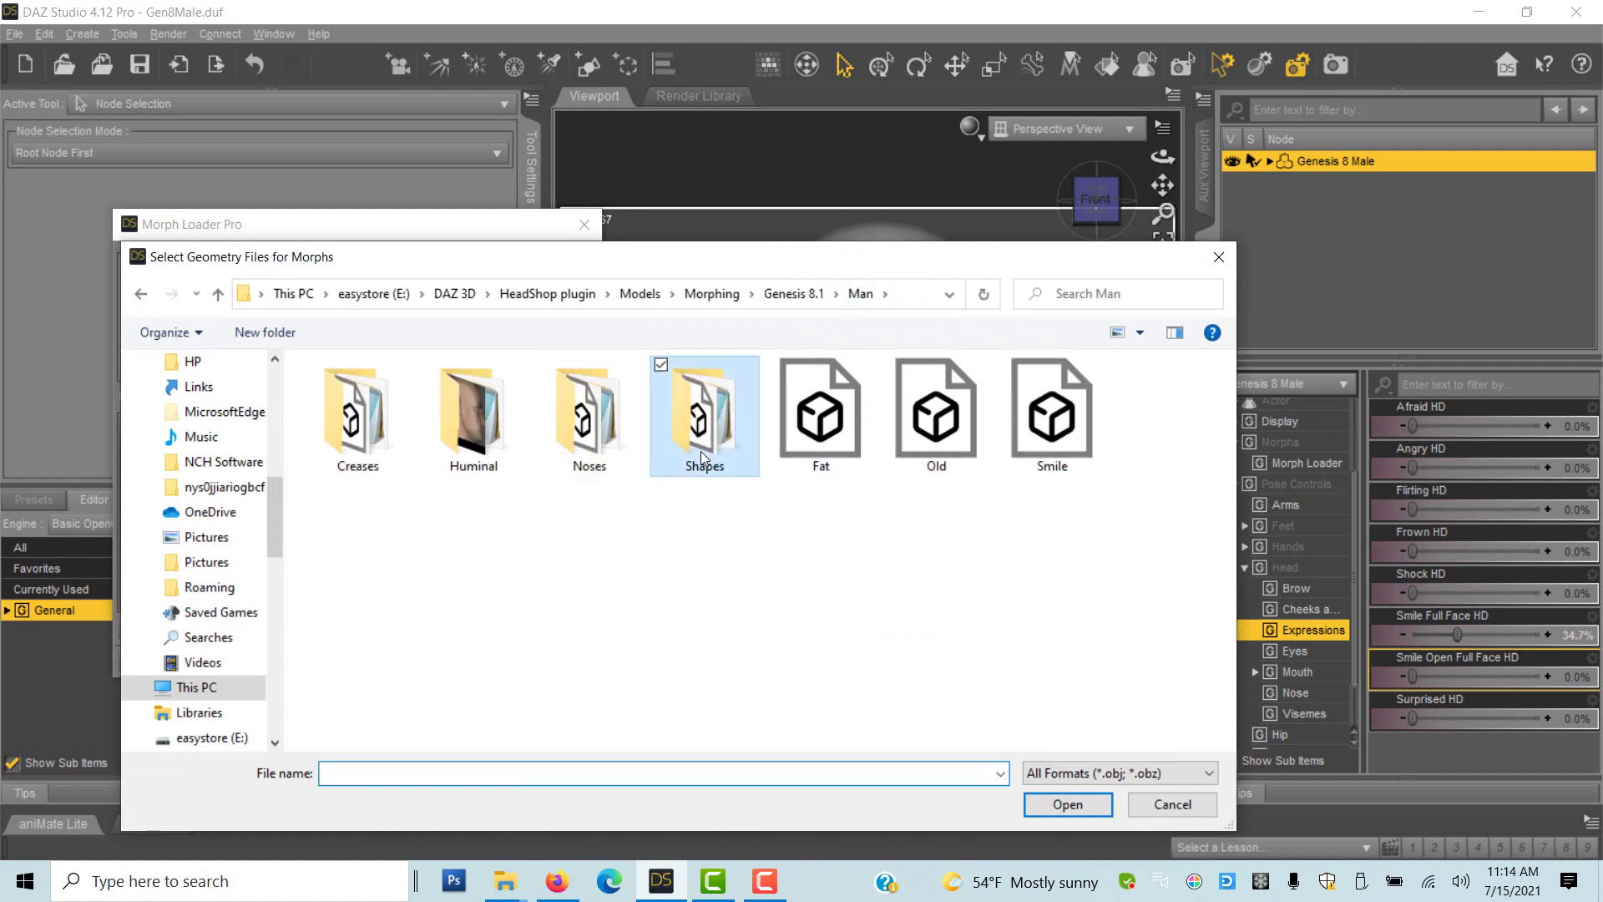
key("ctrl+a")
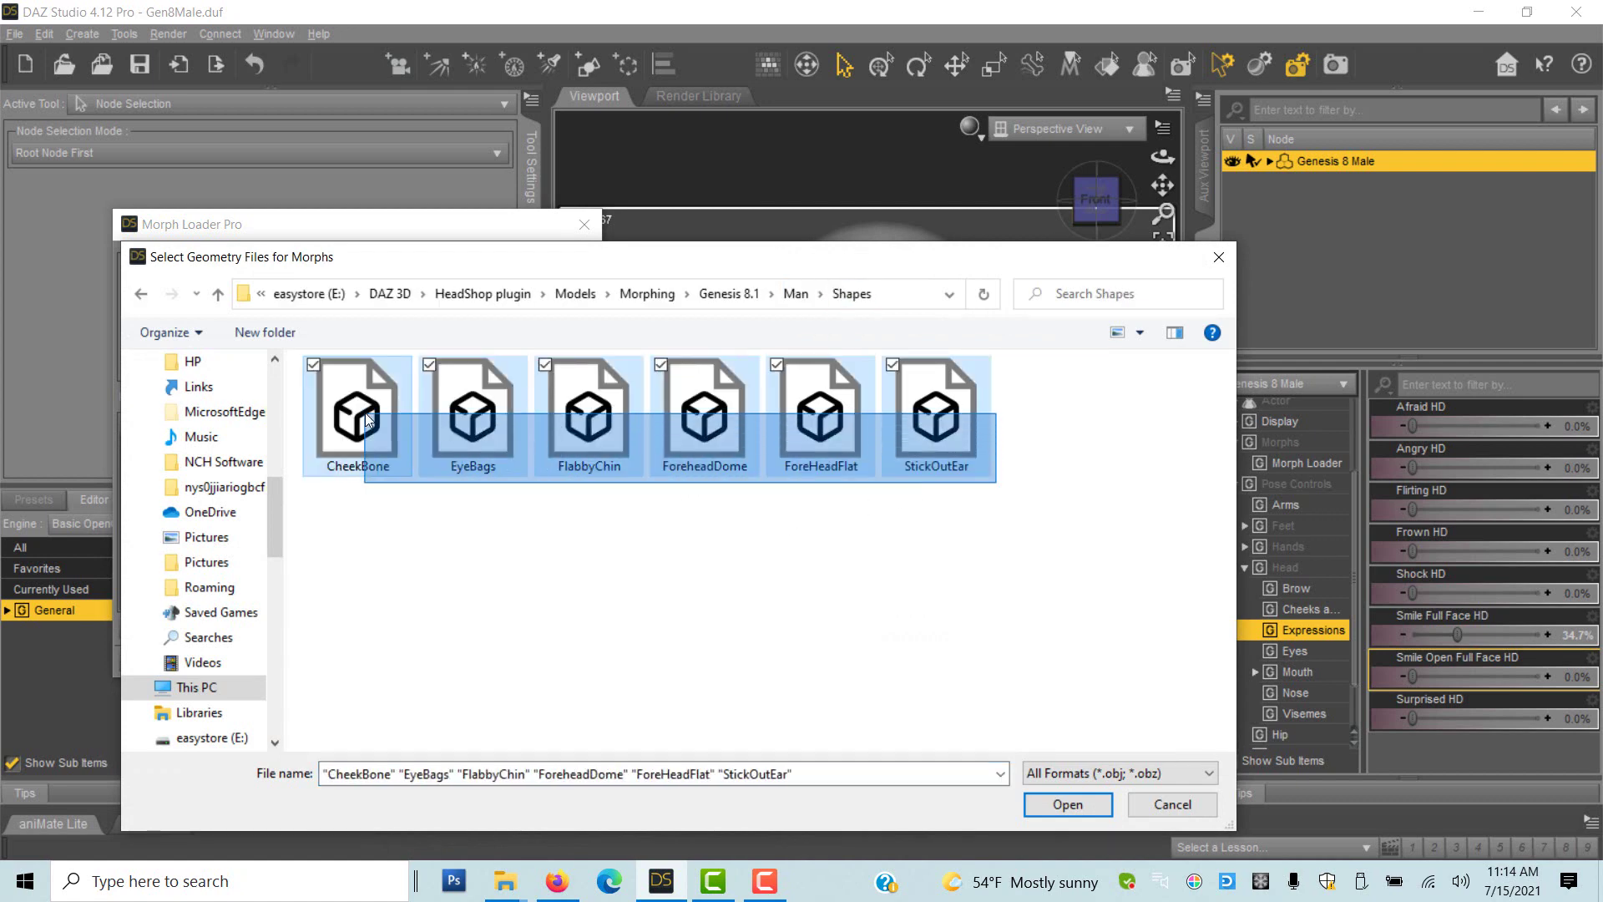
left_click(1057, 804)
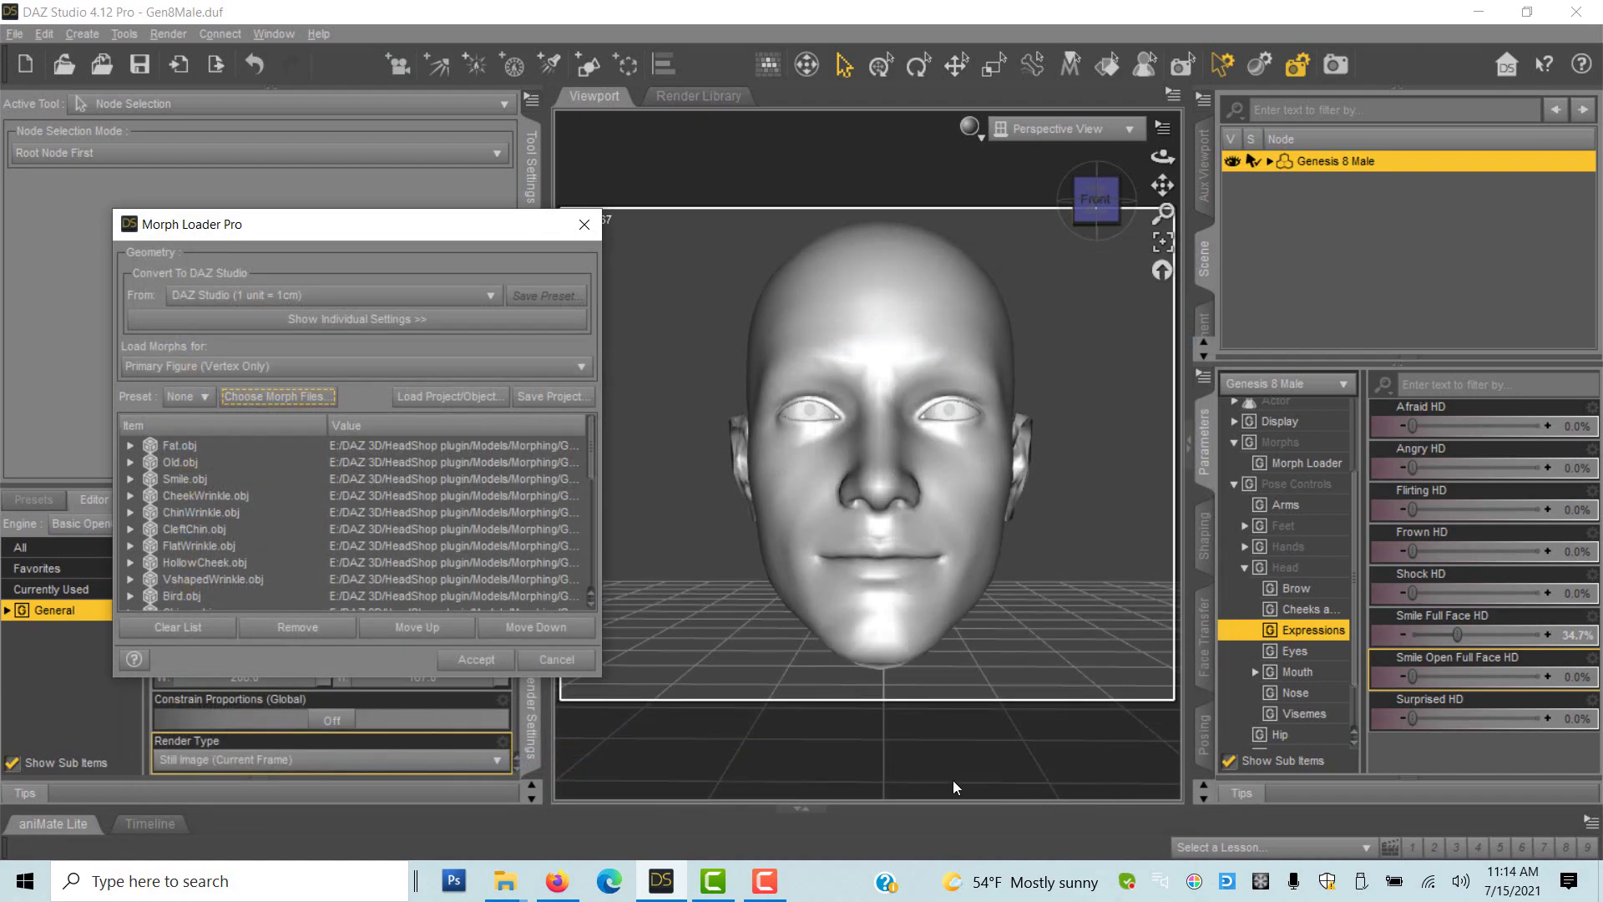
left_click(466, 662)
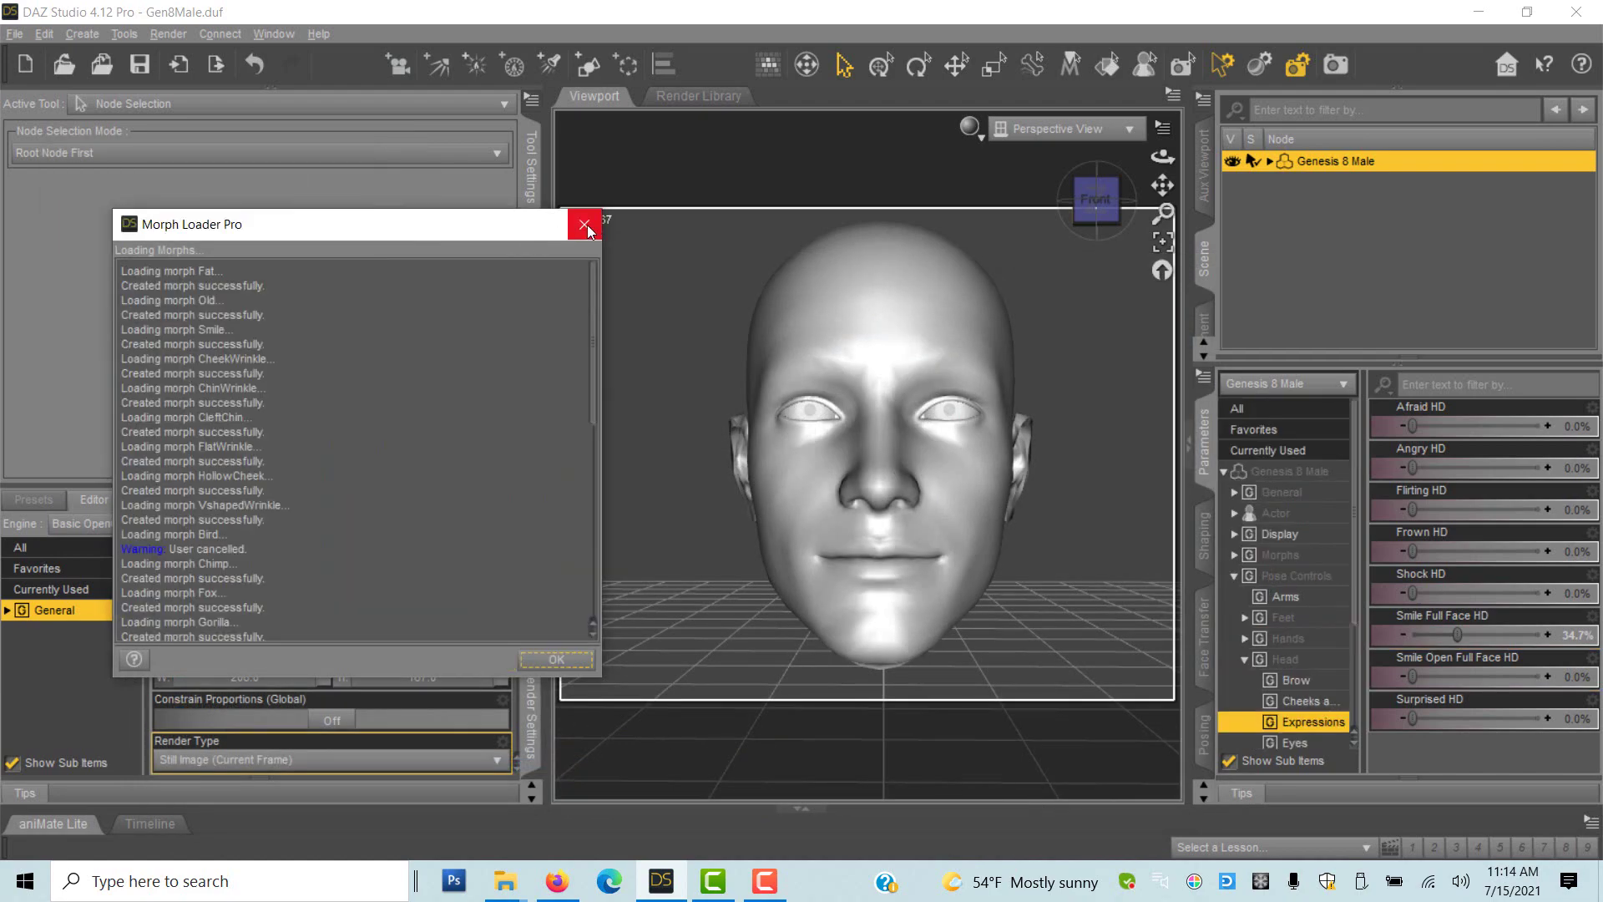
left_click(551, 661)
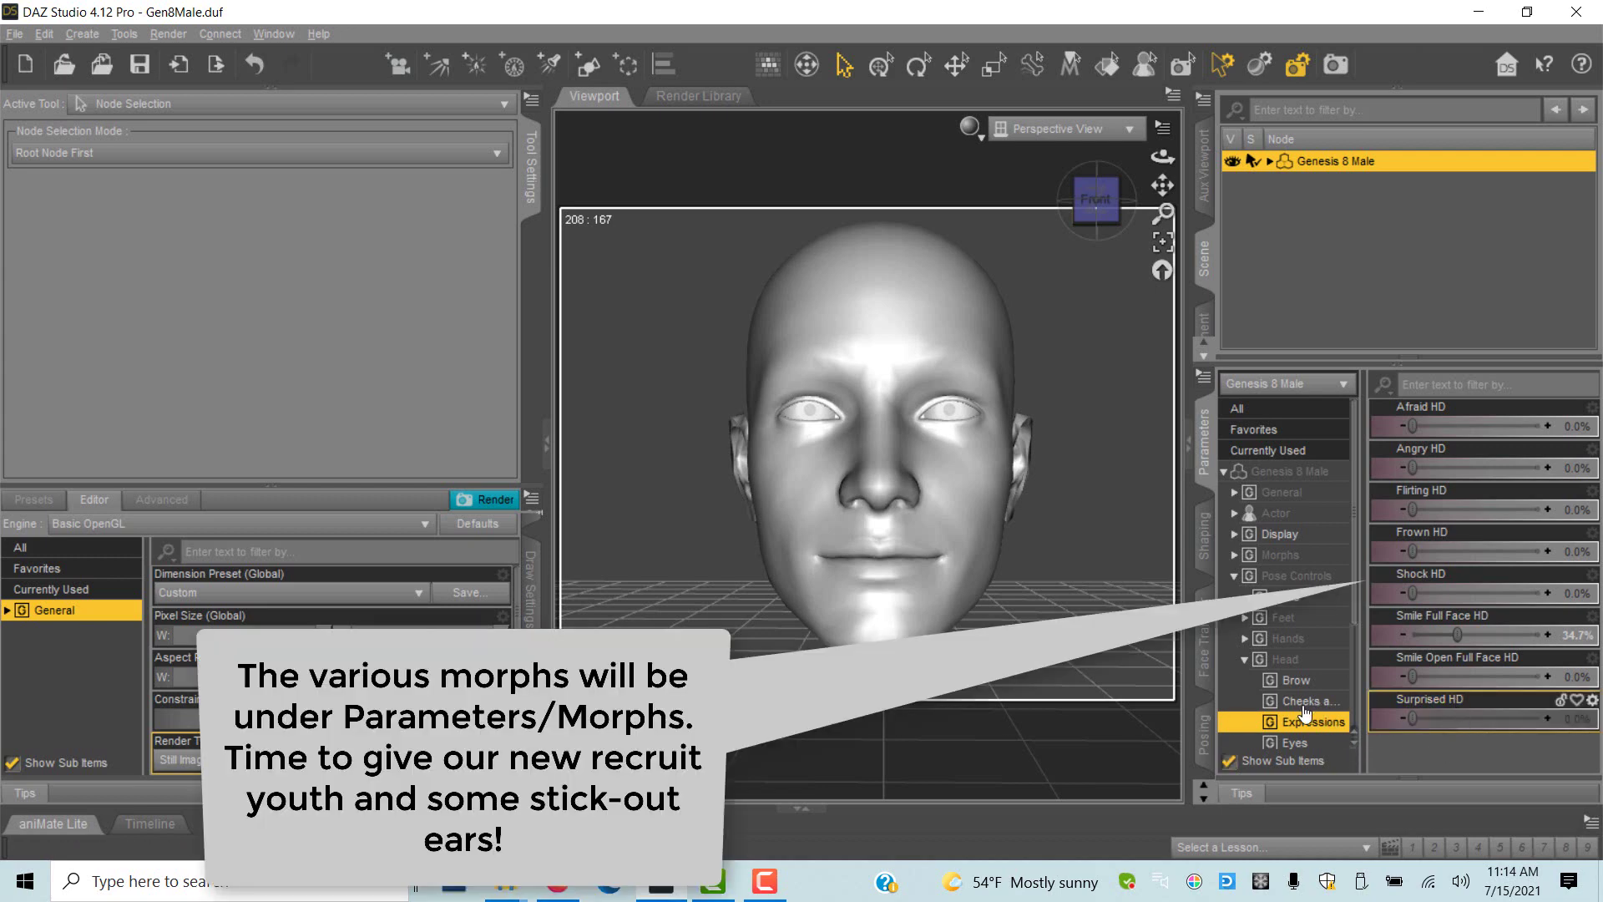
Step: Show the figure's loaded morphs and set the Old morph to -67.0% to make the face younger
left_click(1282, 556)
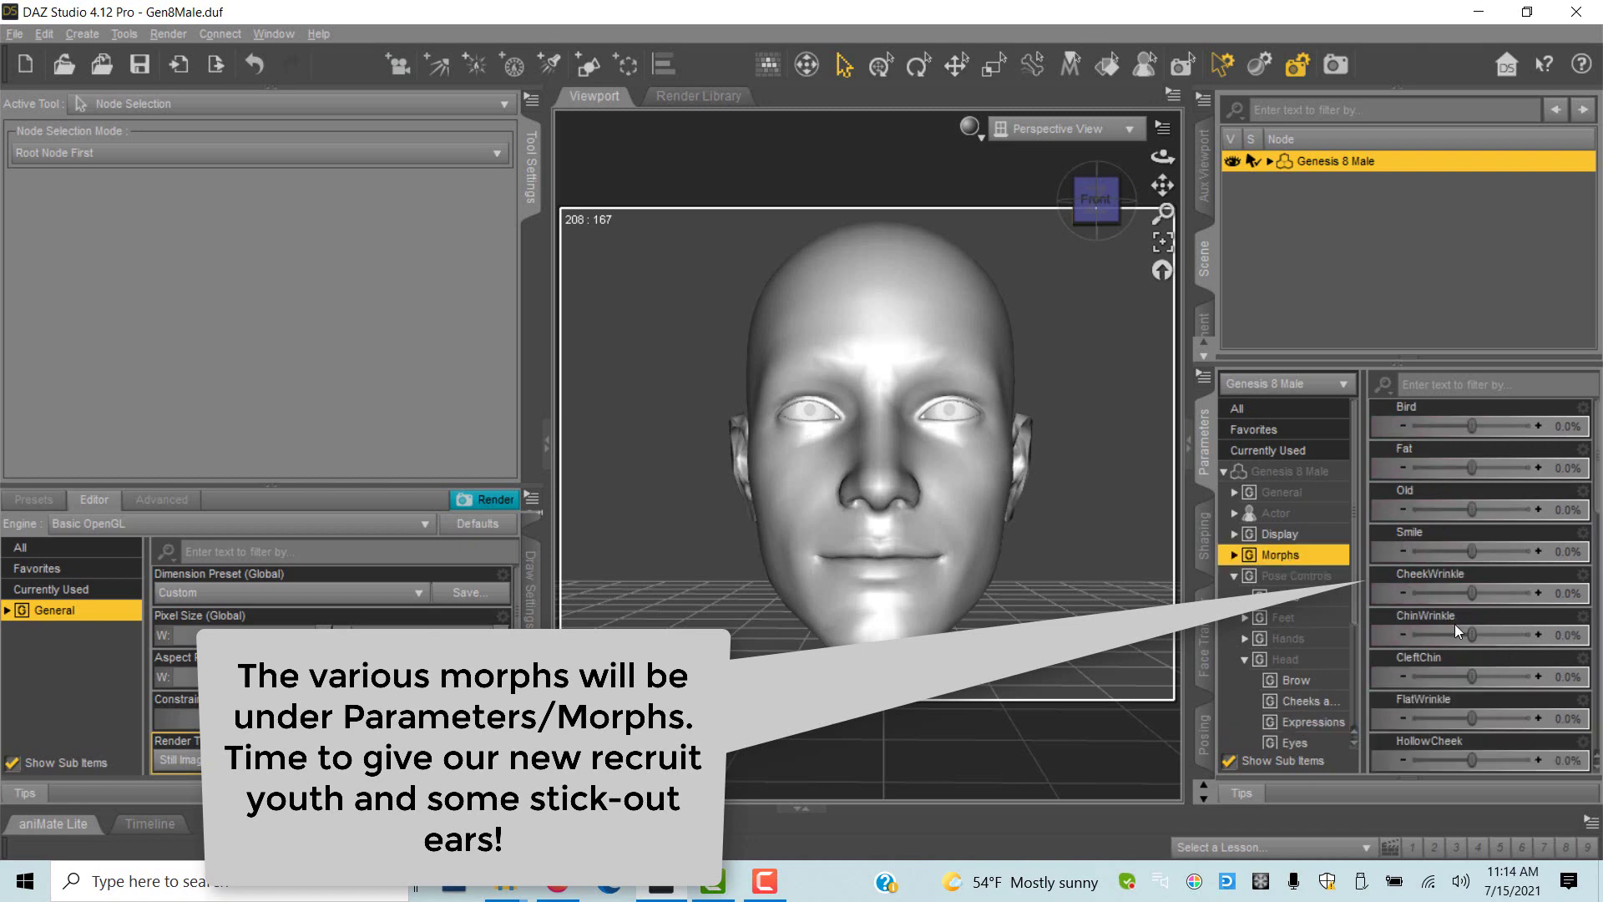
left_click_drag(1472, 512, 1429, 512)
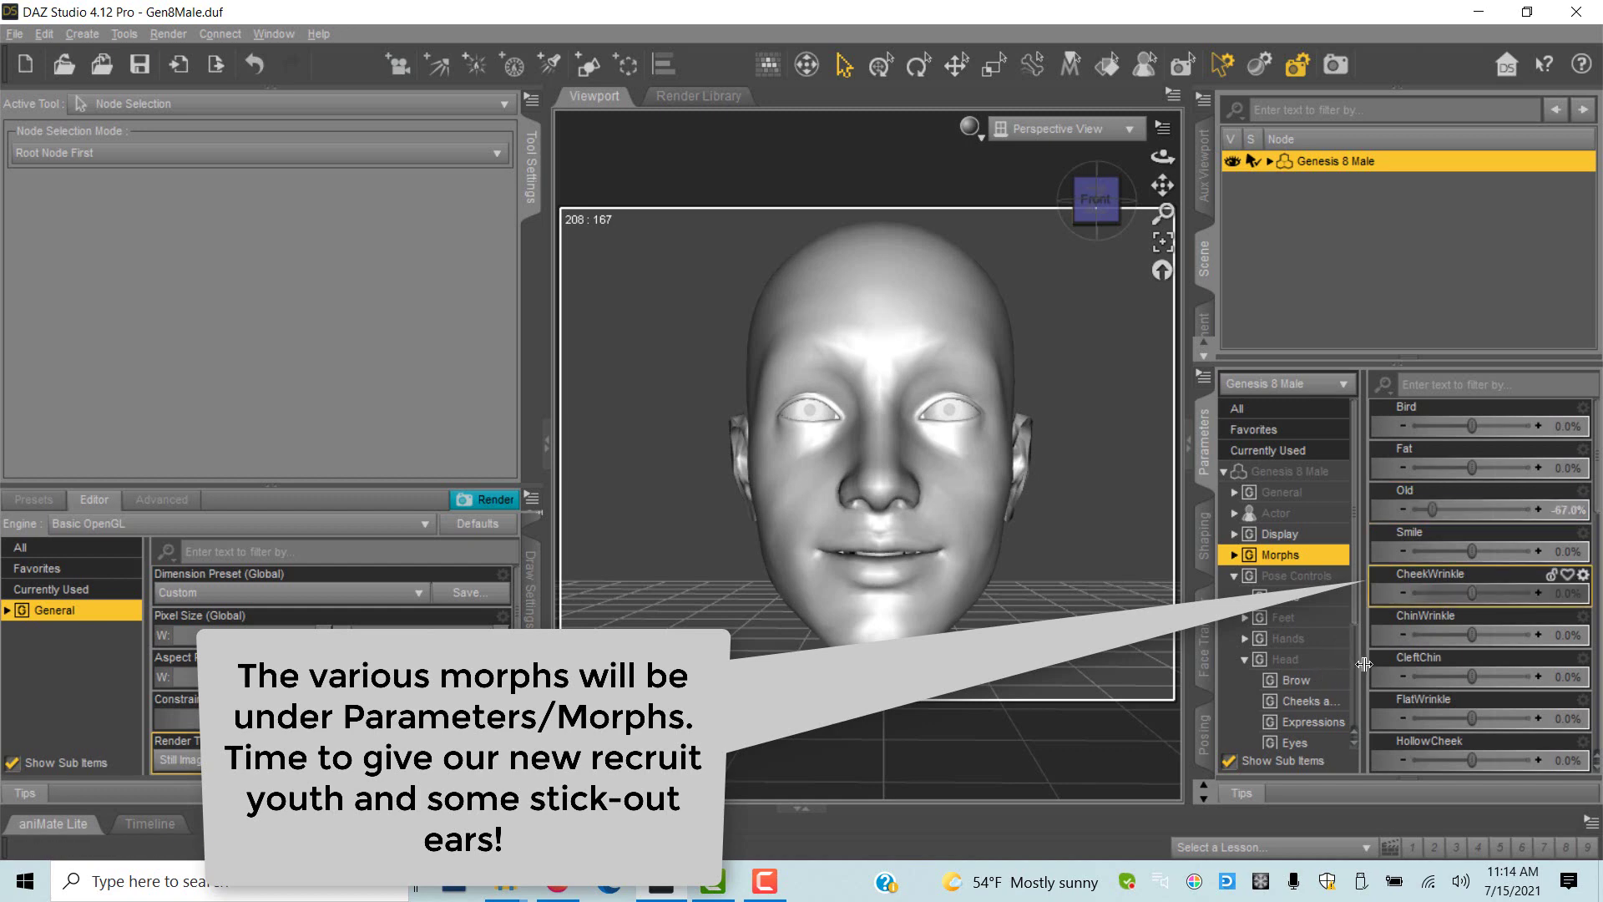
Step: Set the StickOutEar morph to 93.0% so the youthful head gets protruding ears
scroll(1447, 698, "down", 5)
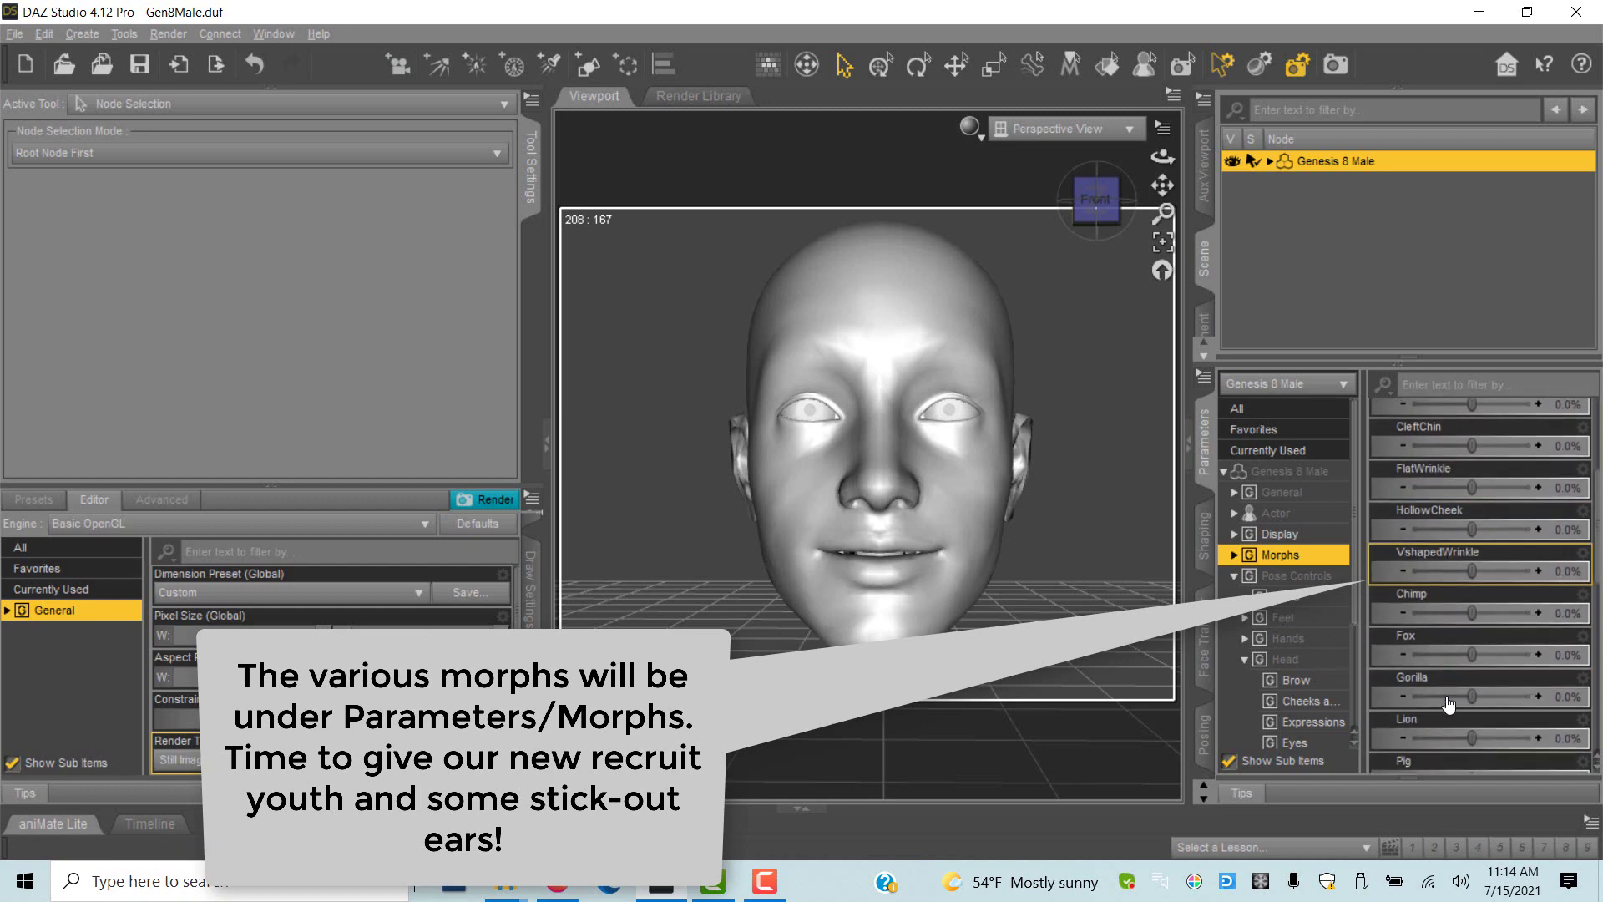
scroll(1448, 703, "down", 10)
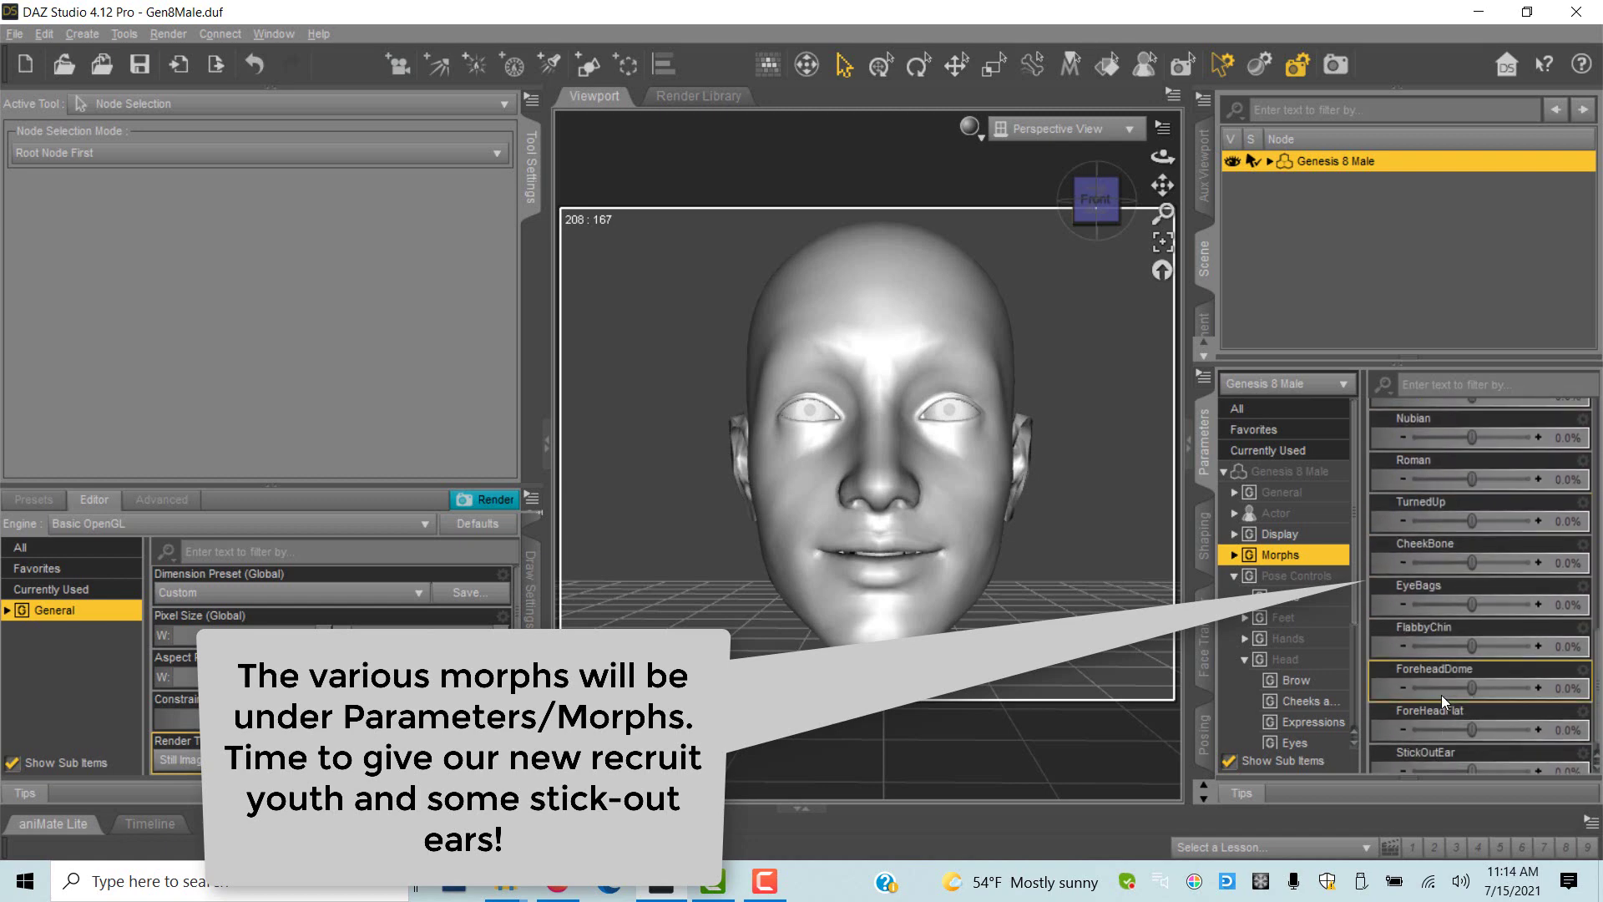
scroll(1441, 695, "down", 1)
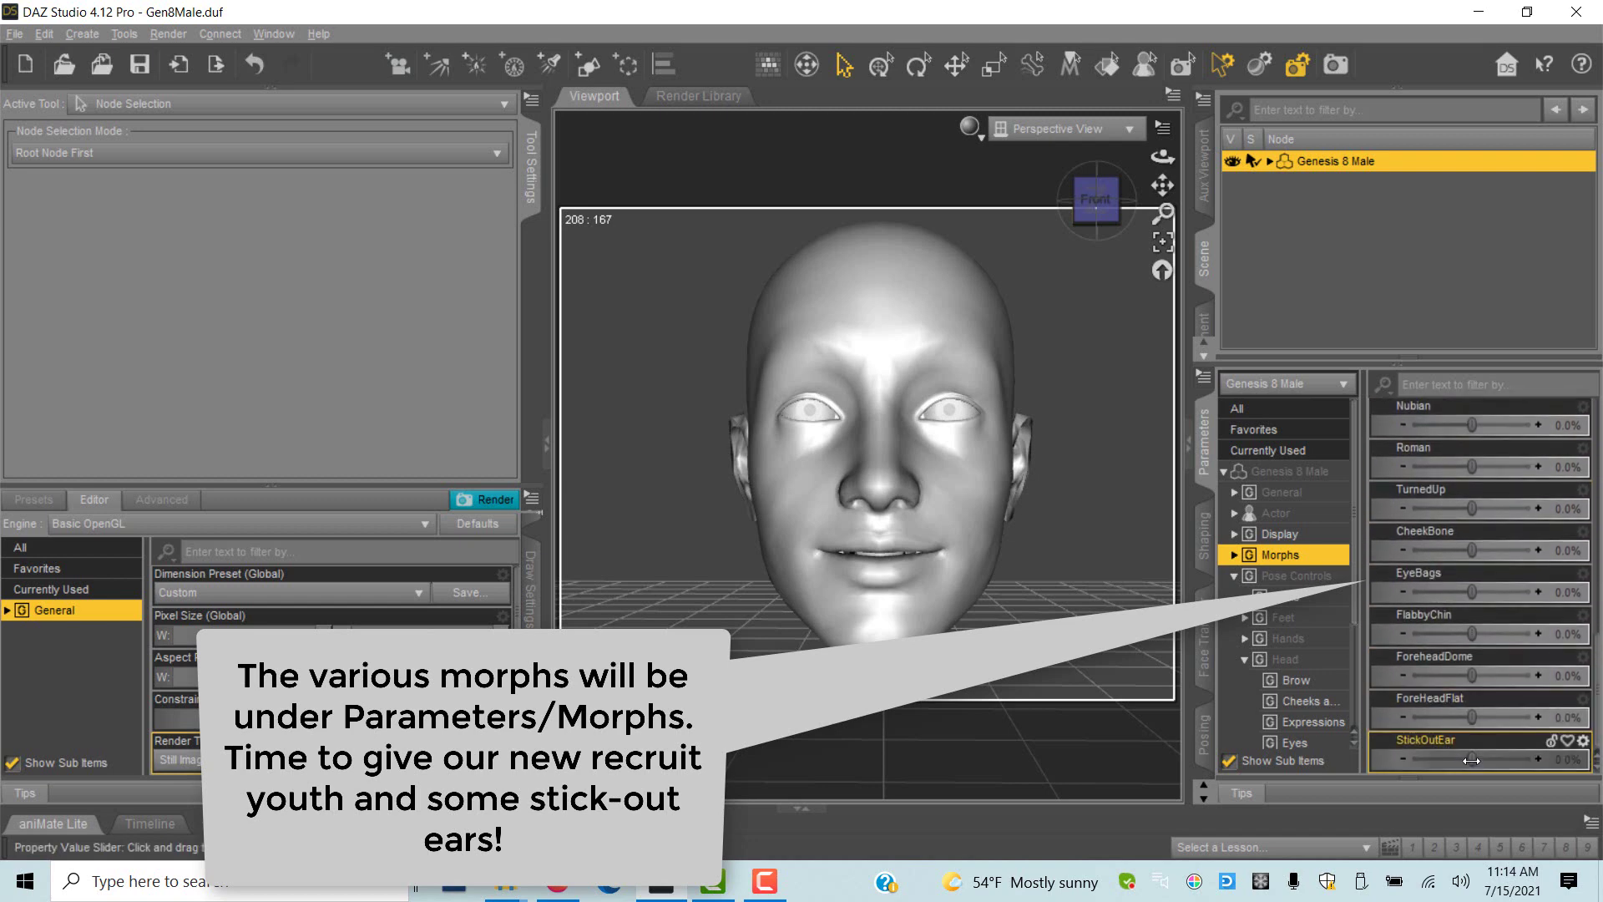
left_click_drag(1471, 760, 1528, 760)
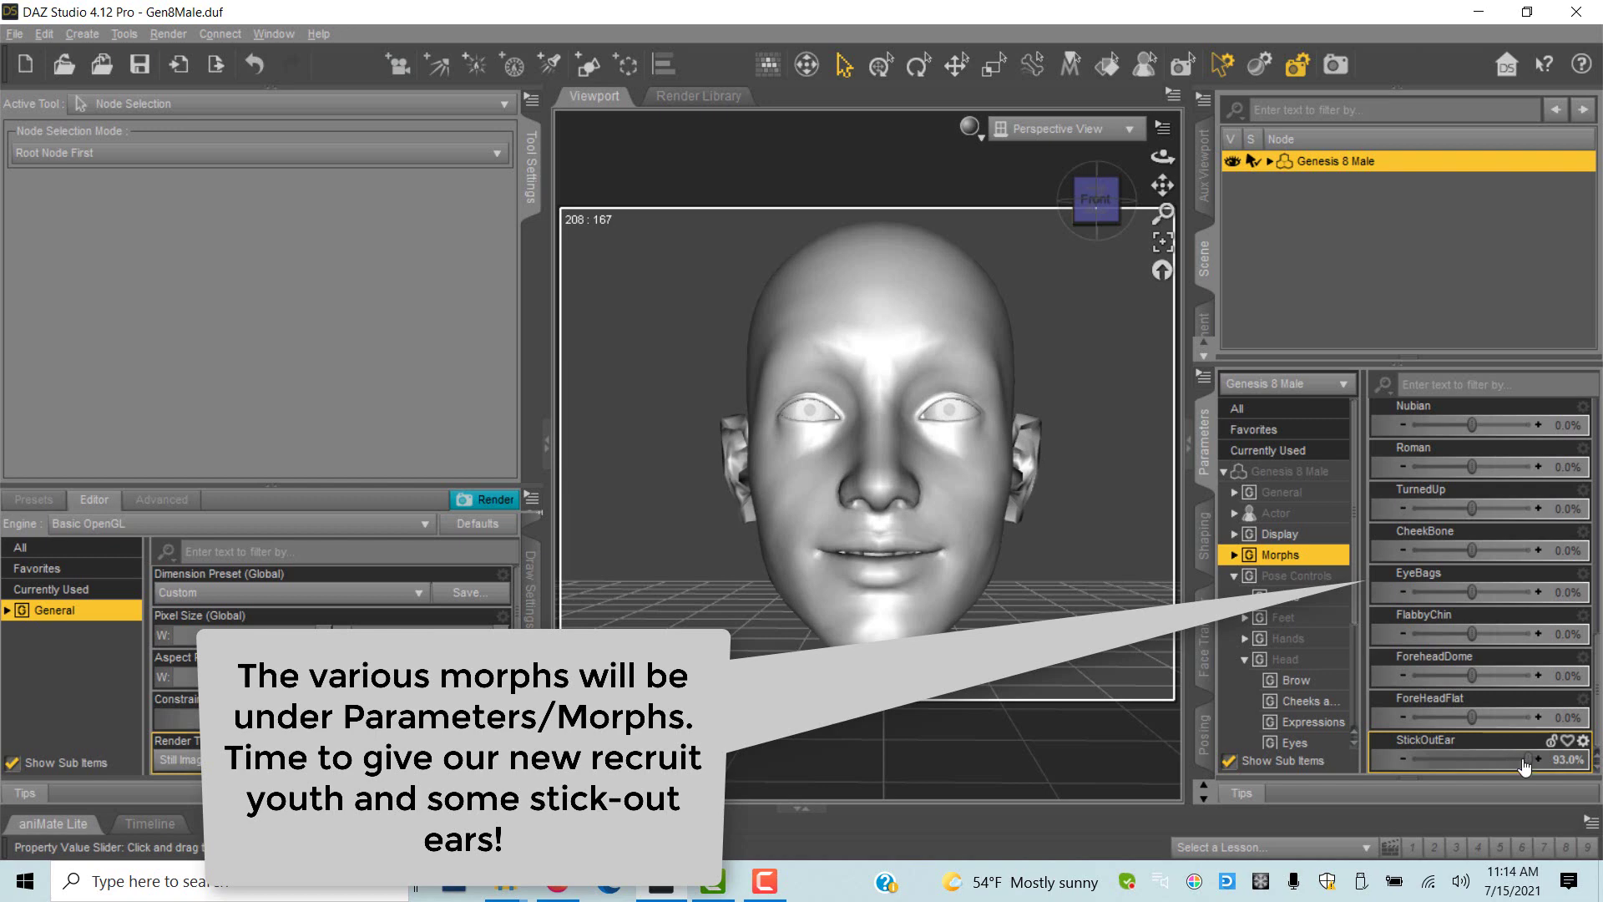
mouse_move(1524, 766)
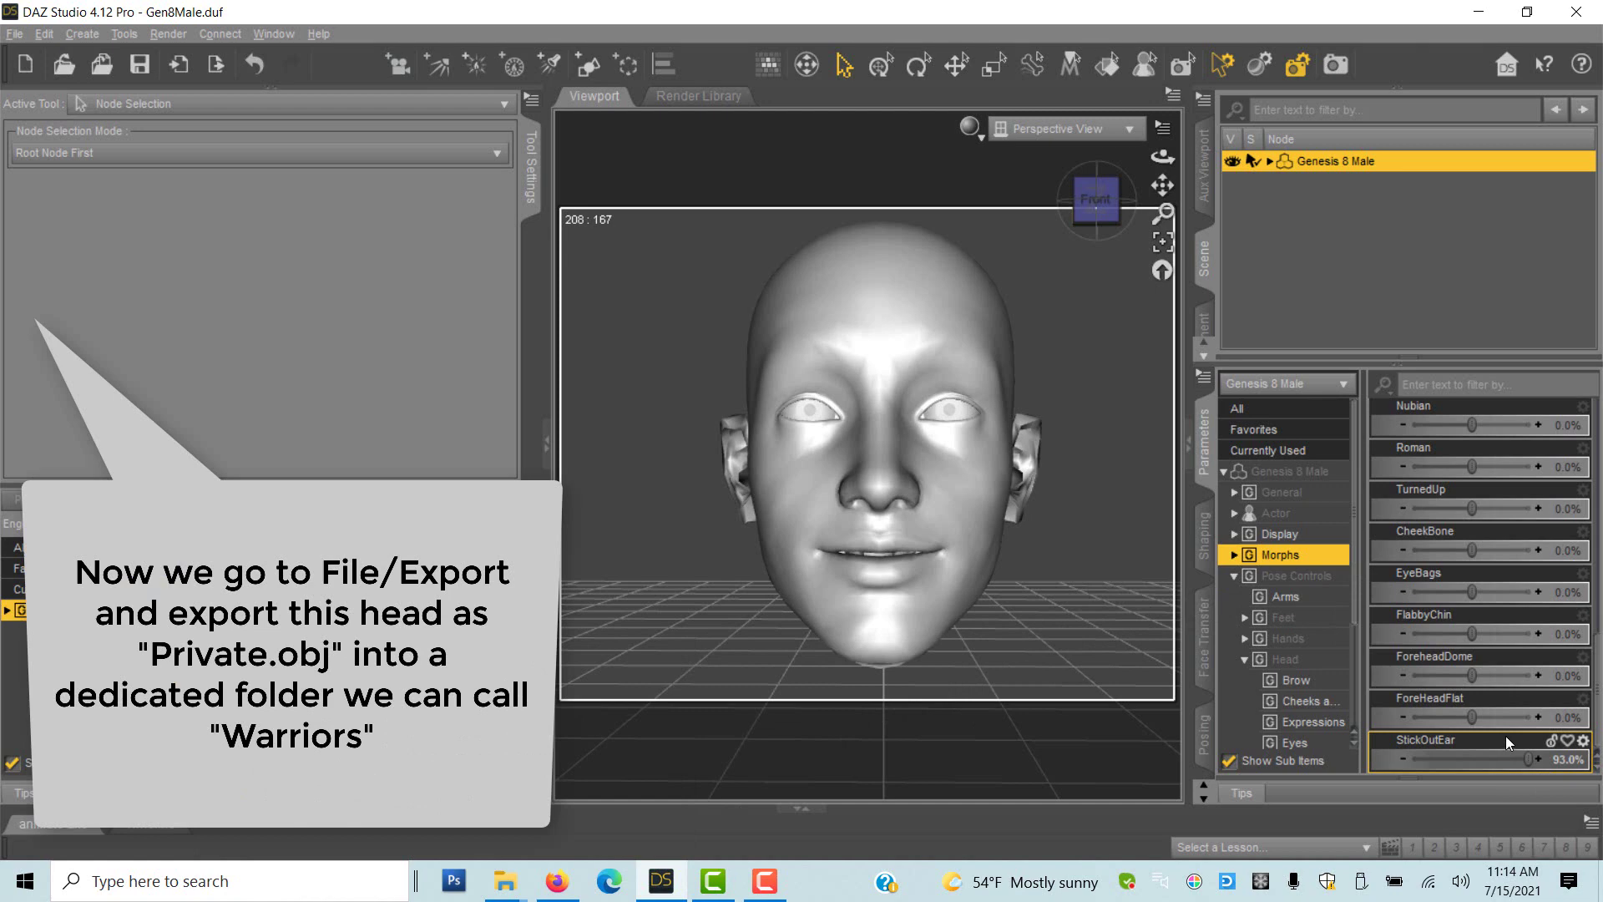
left_click(13, 37)
left_click(54, 287)
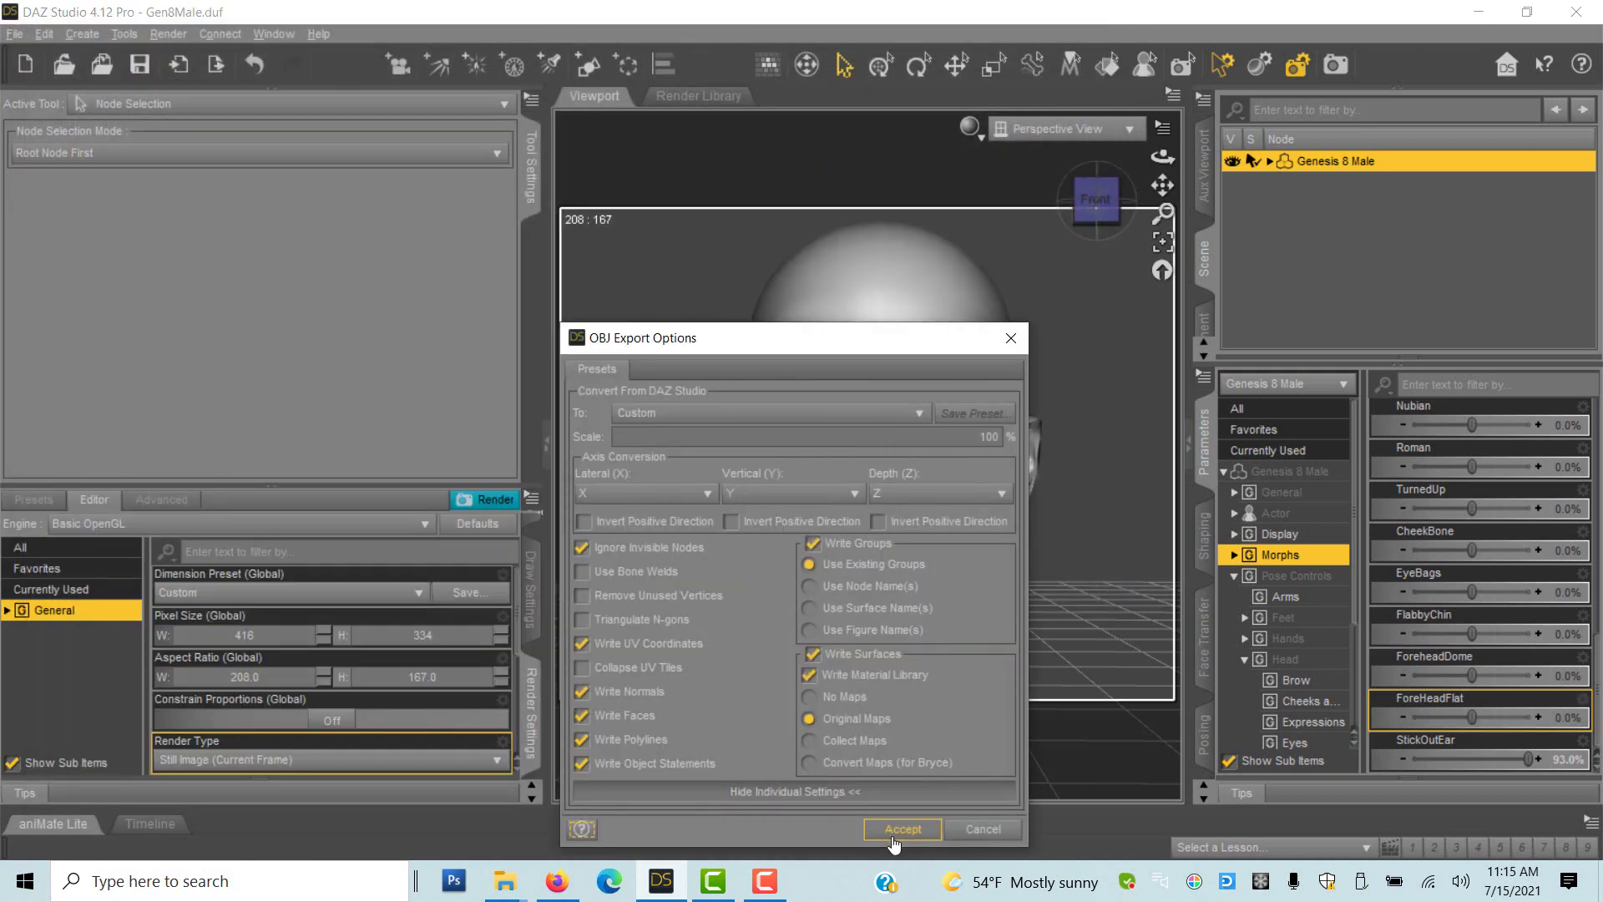
left_click(973, 831)
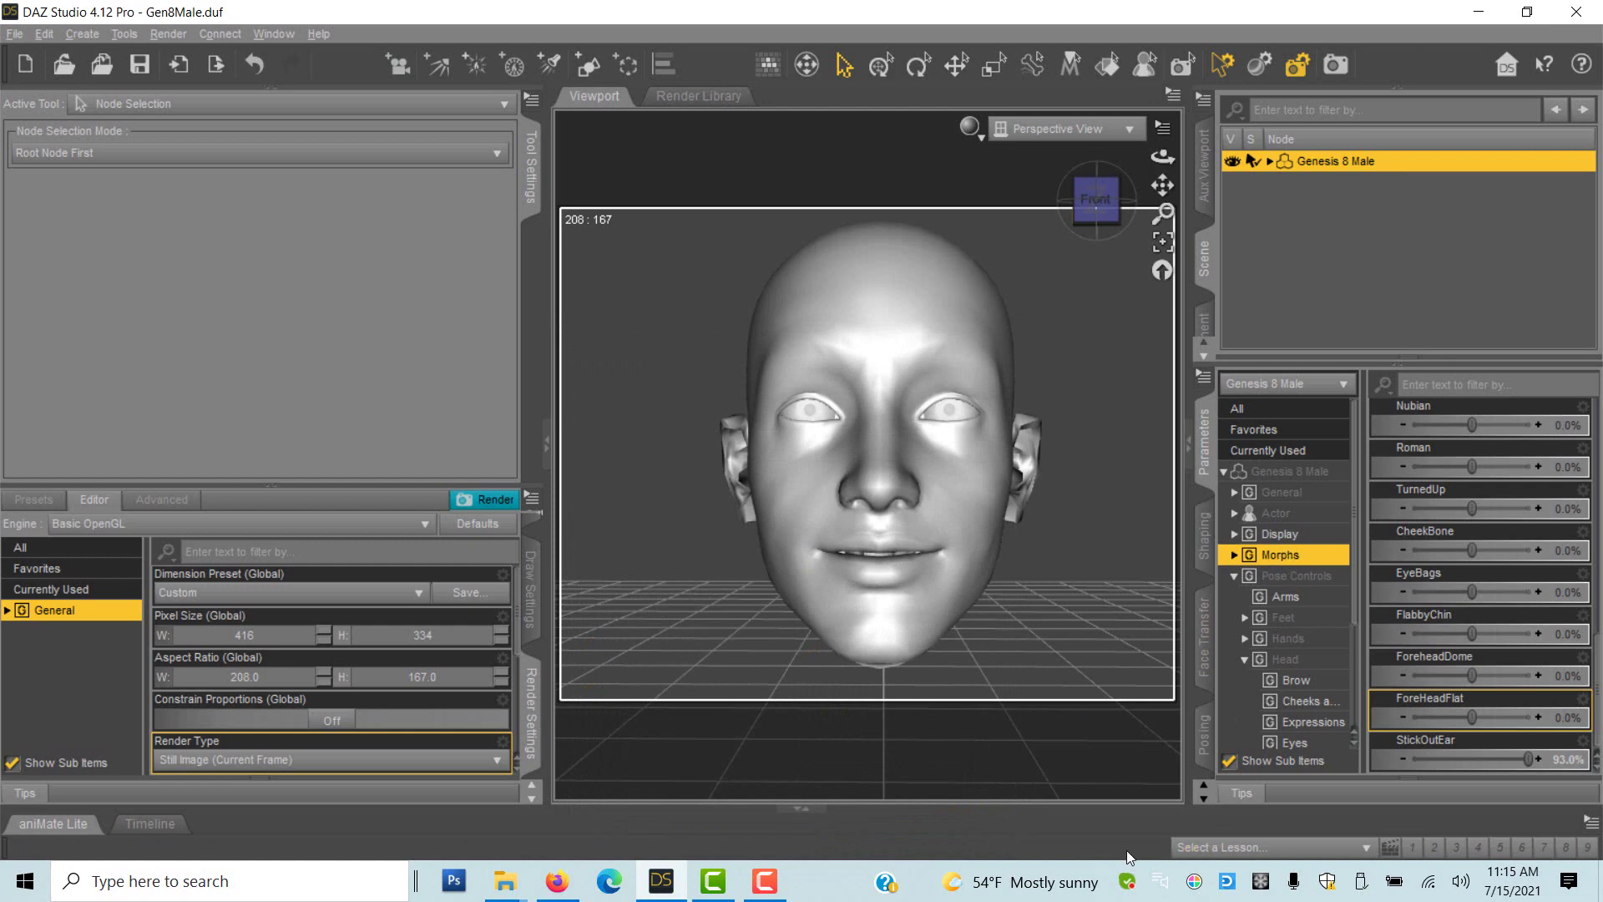
Step: Set the render engine to Basic OpenGL and render the Private head
mouse_move(713, 893)
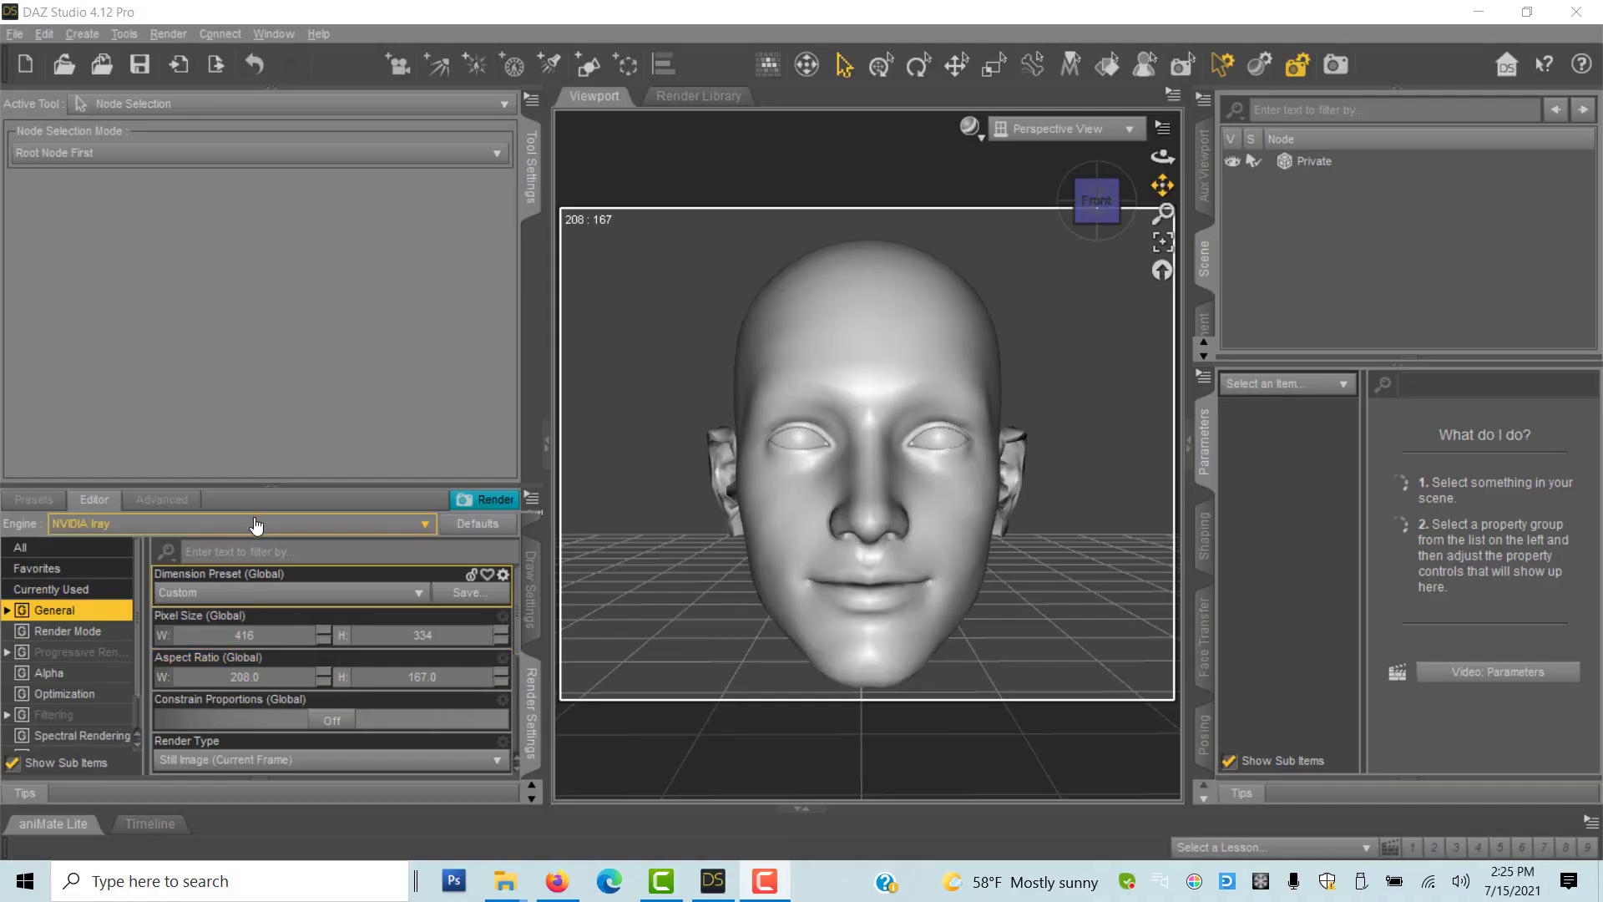
left_click(256, 523)
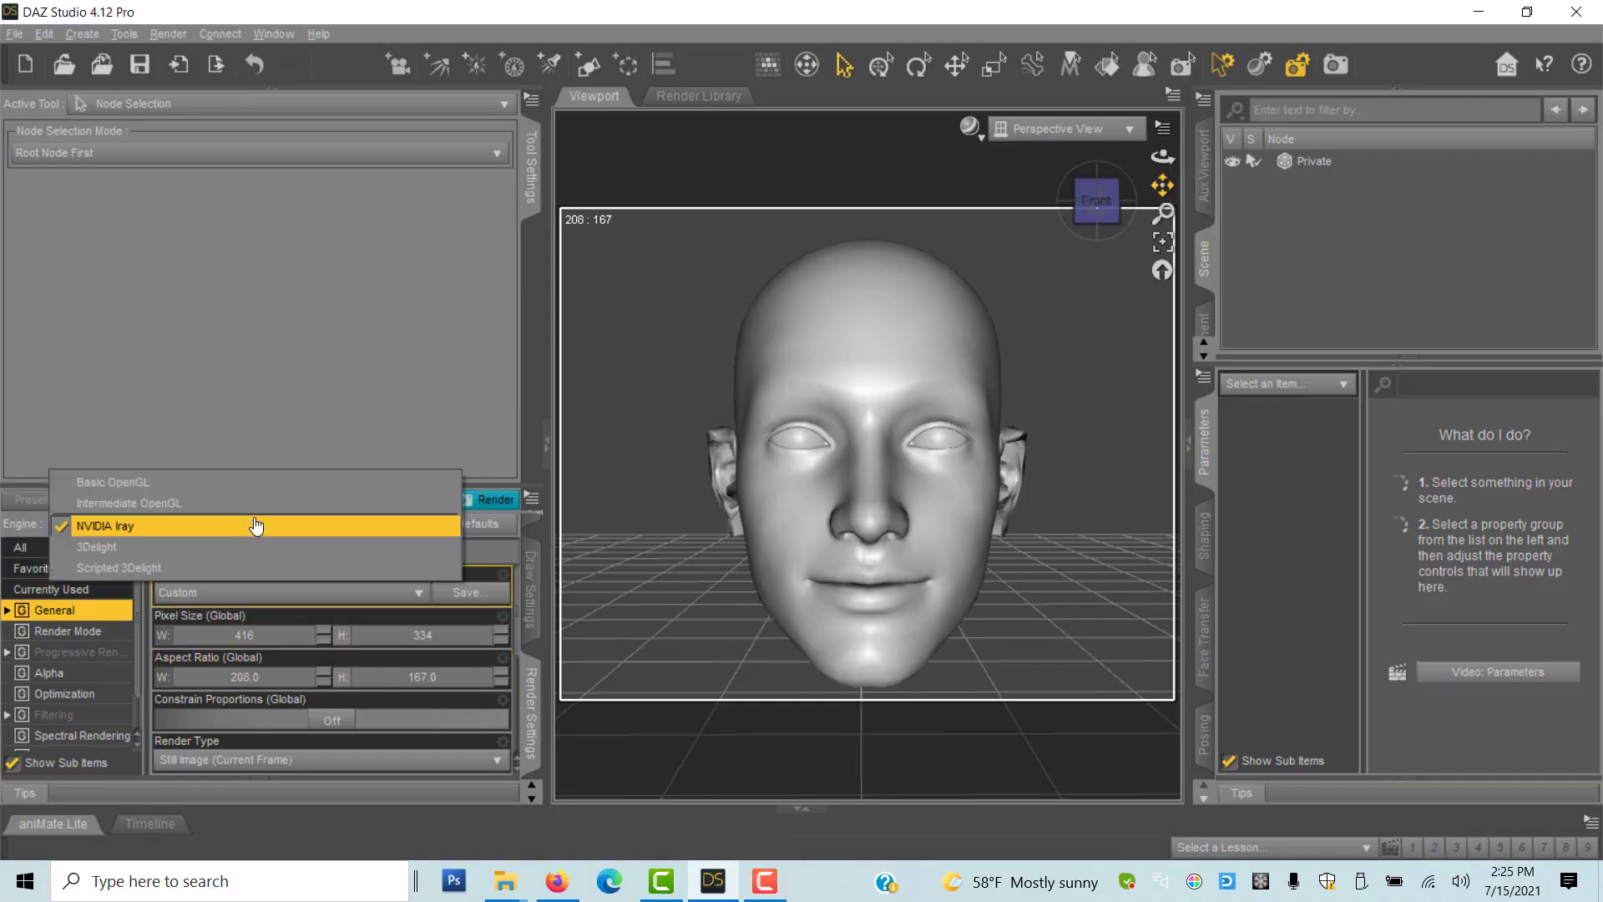
left_click(186, 479)
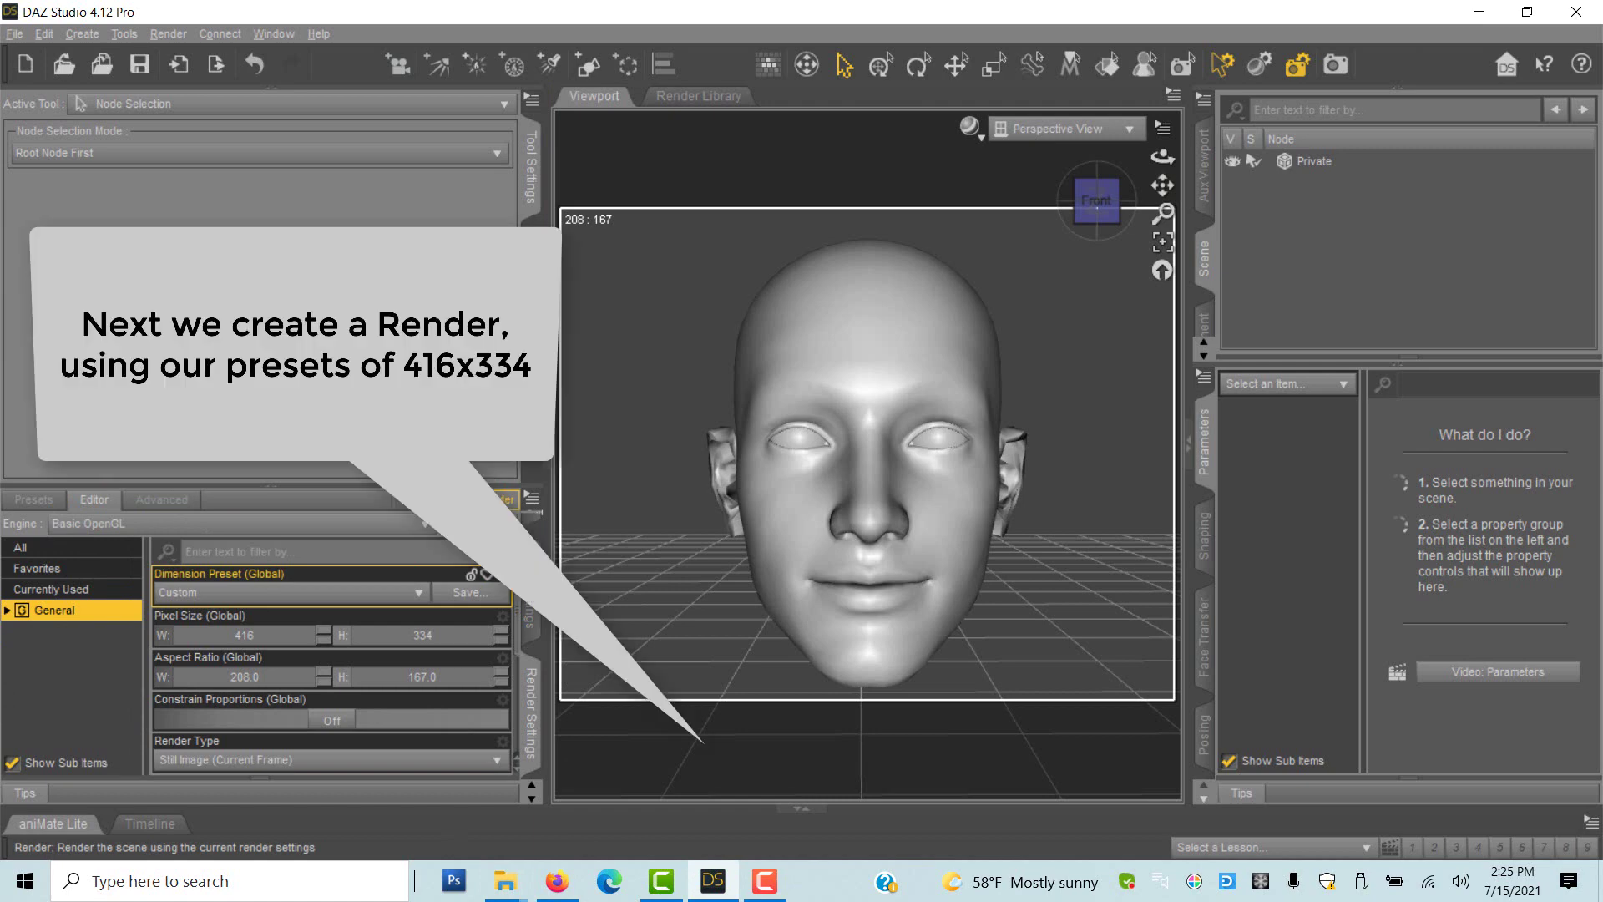
left_click(1297, 64)
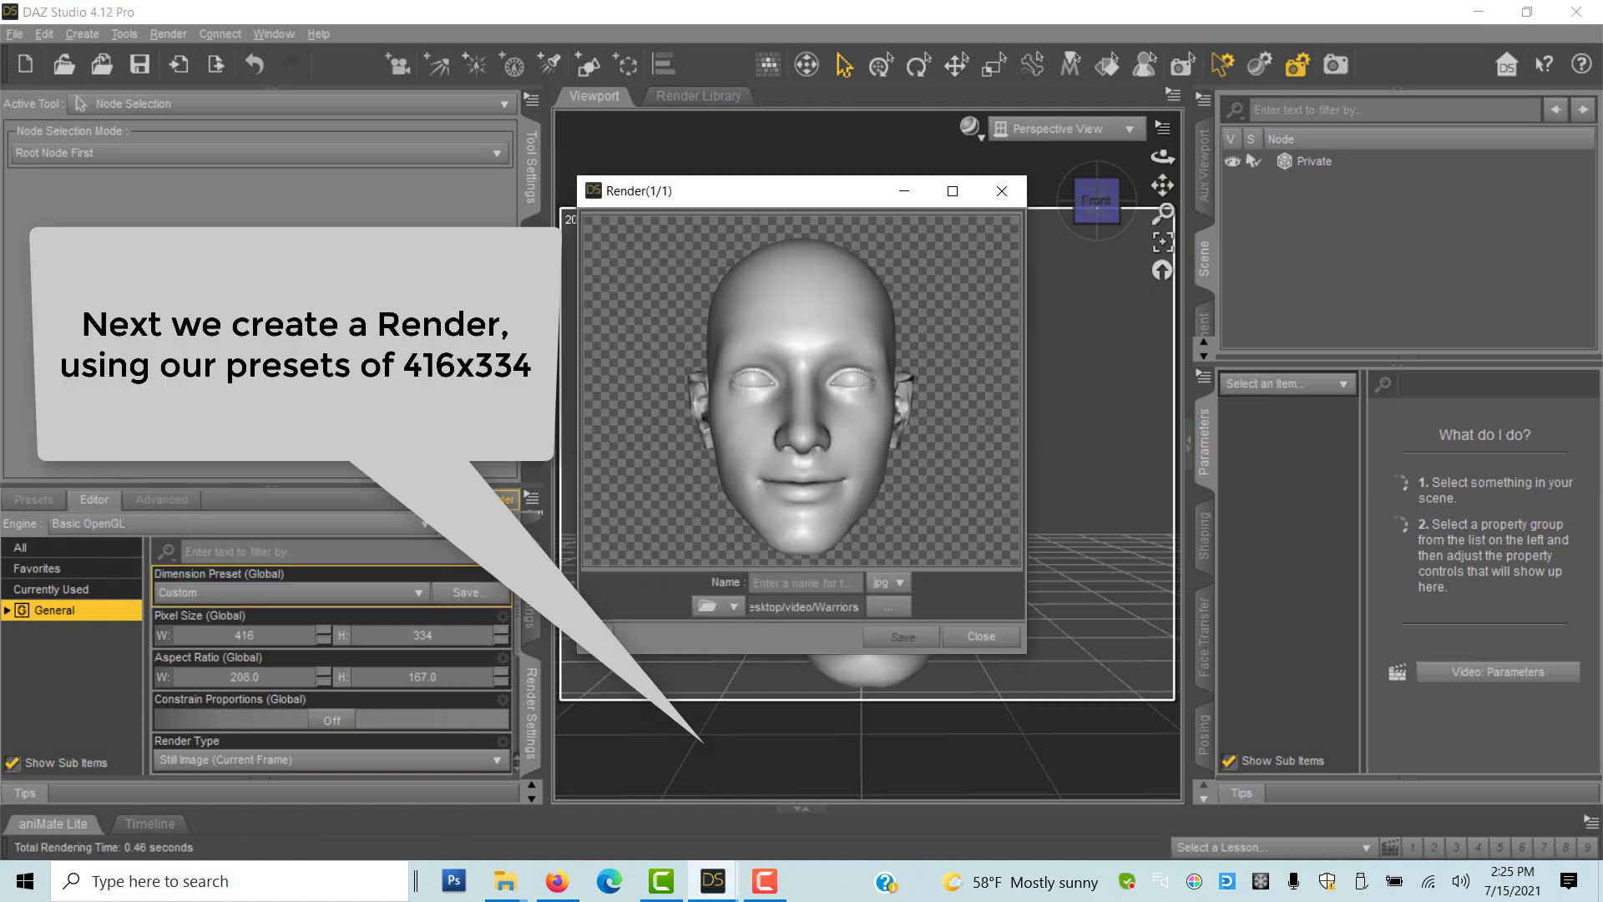
Step: Name the finished render Private and save it as a JPG in the Warriors folder
left_click(853, 582)
type("P")
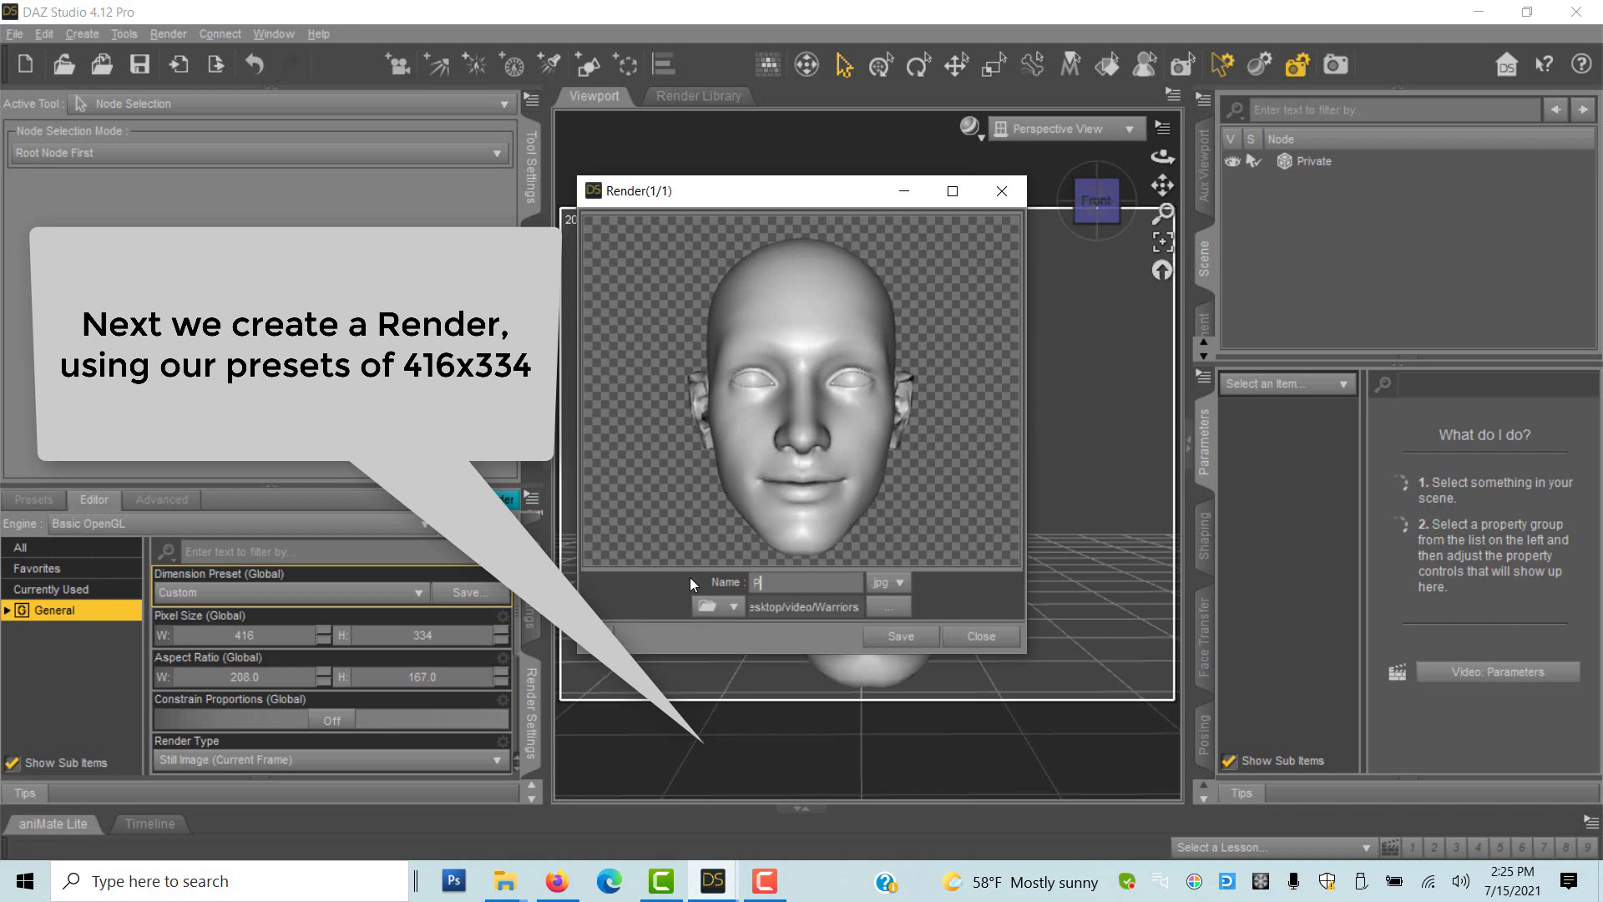
type("rivate")
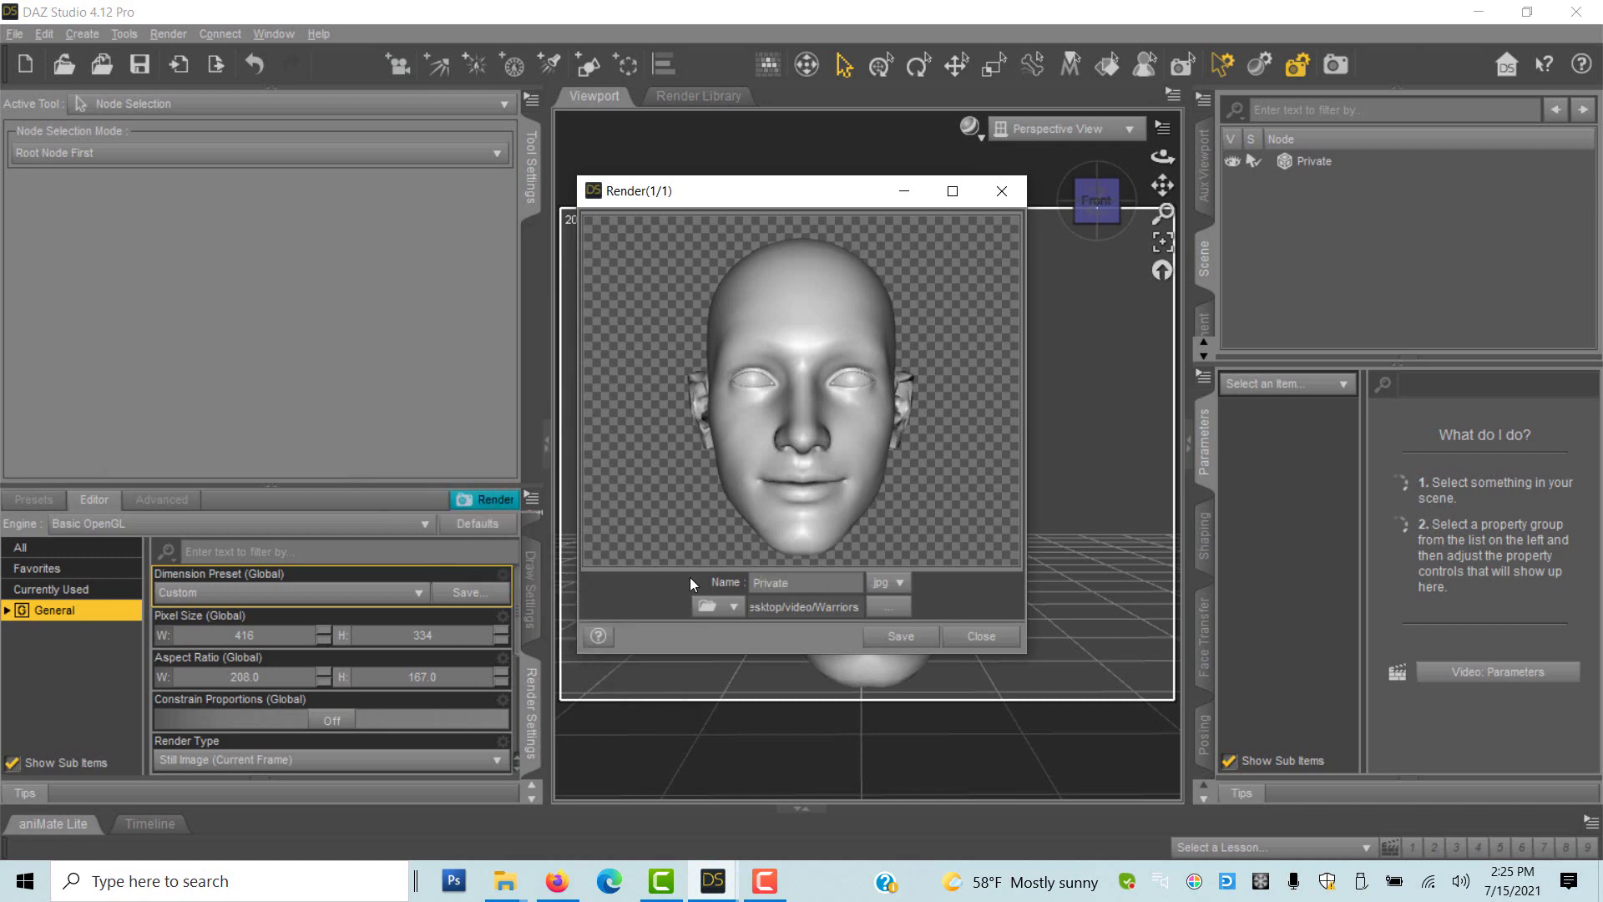
left_click(902, 638)
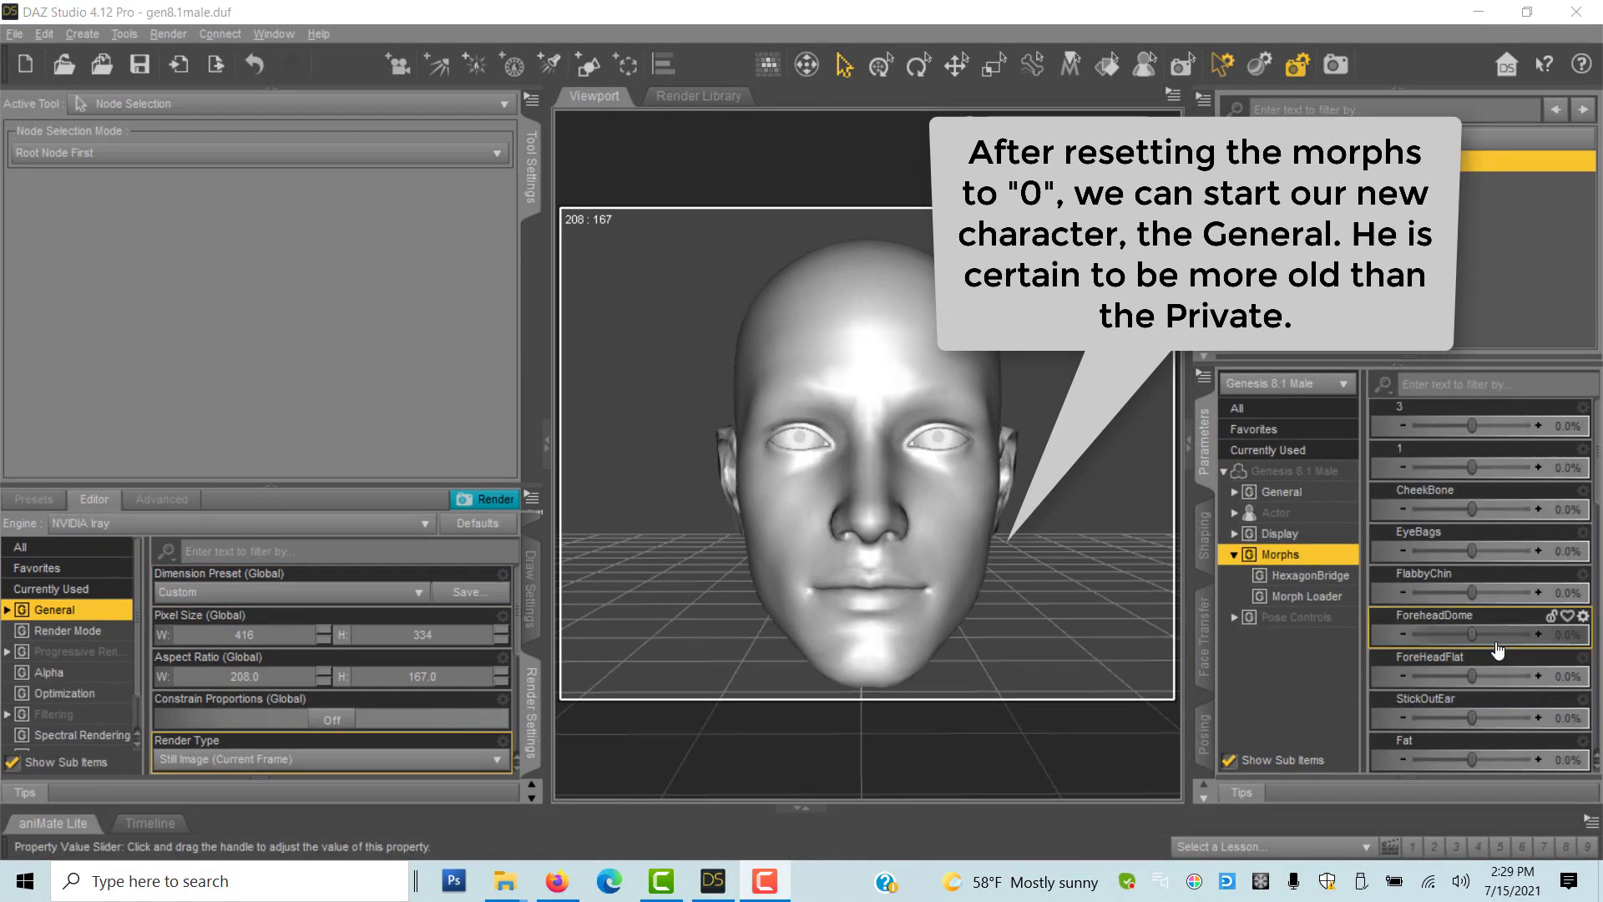
Step: Age the General's face with the Old morph at 89.6%, Fat at 65.2%, FlabbyChin at 67.0% and EyeBags at 75.7%
scroll(1476, 659, "down", 3)
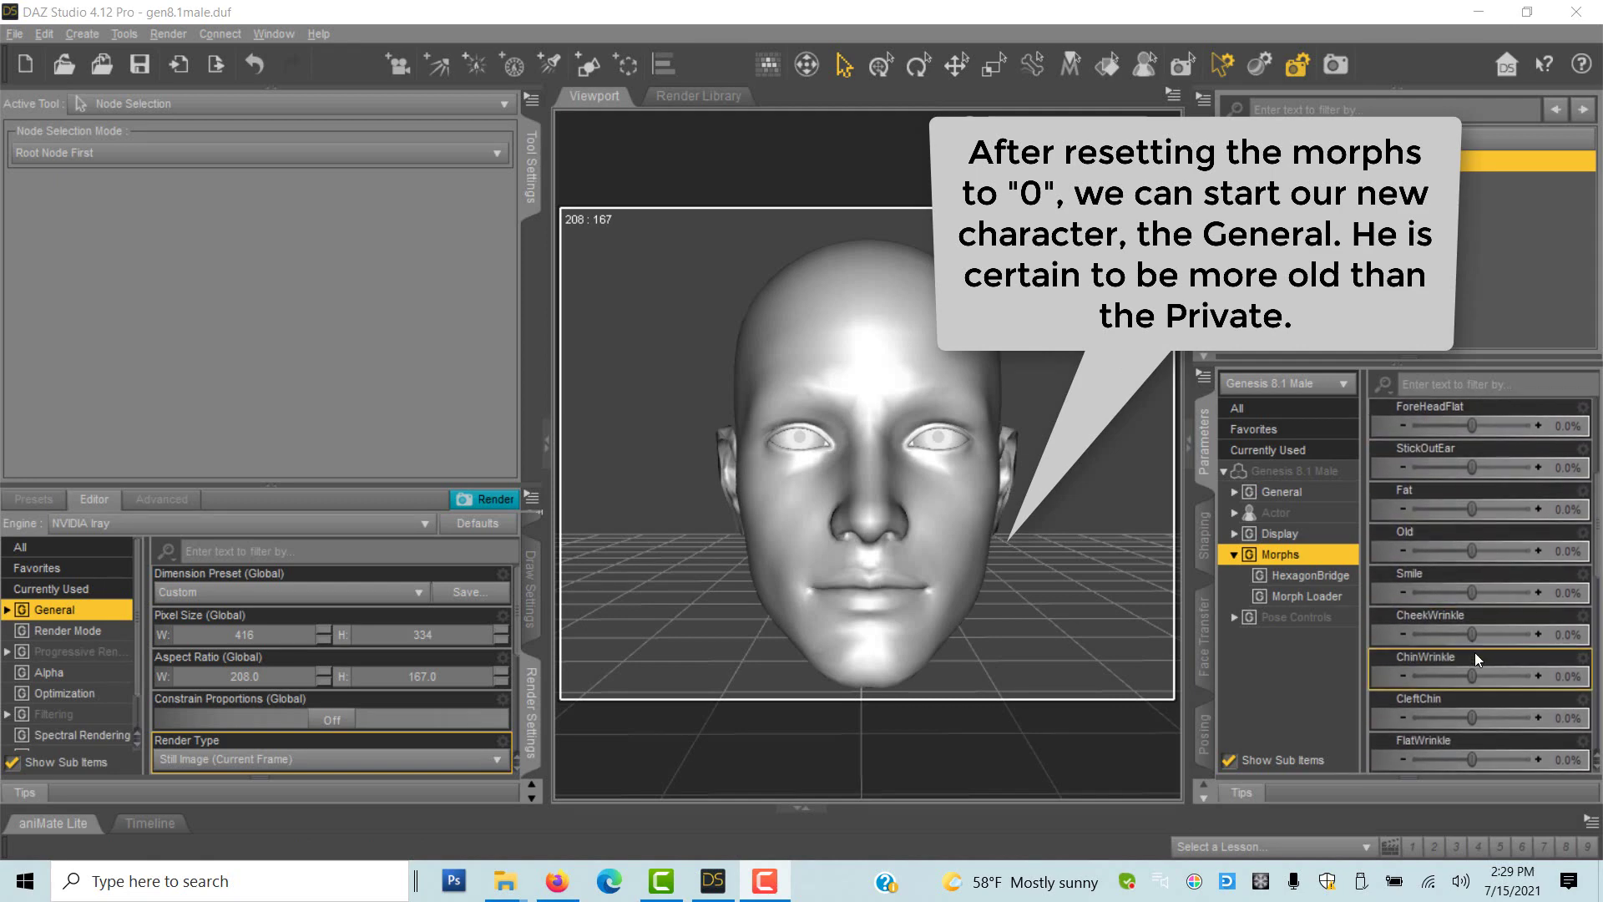
left_click_drag(1472, 551, 1511, 511)
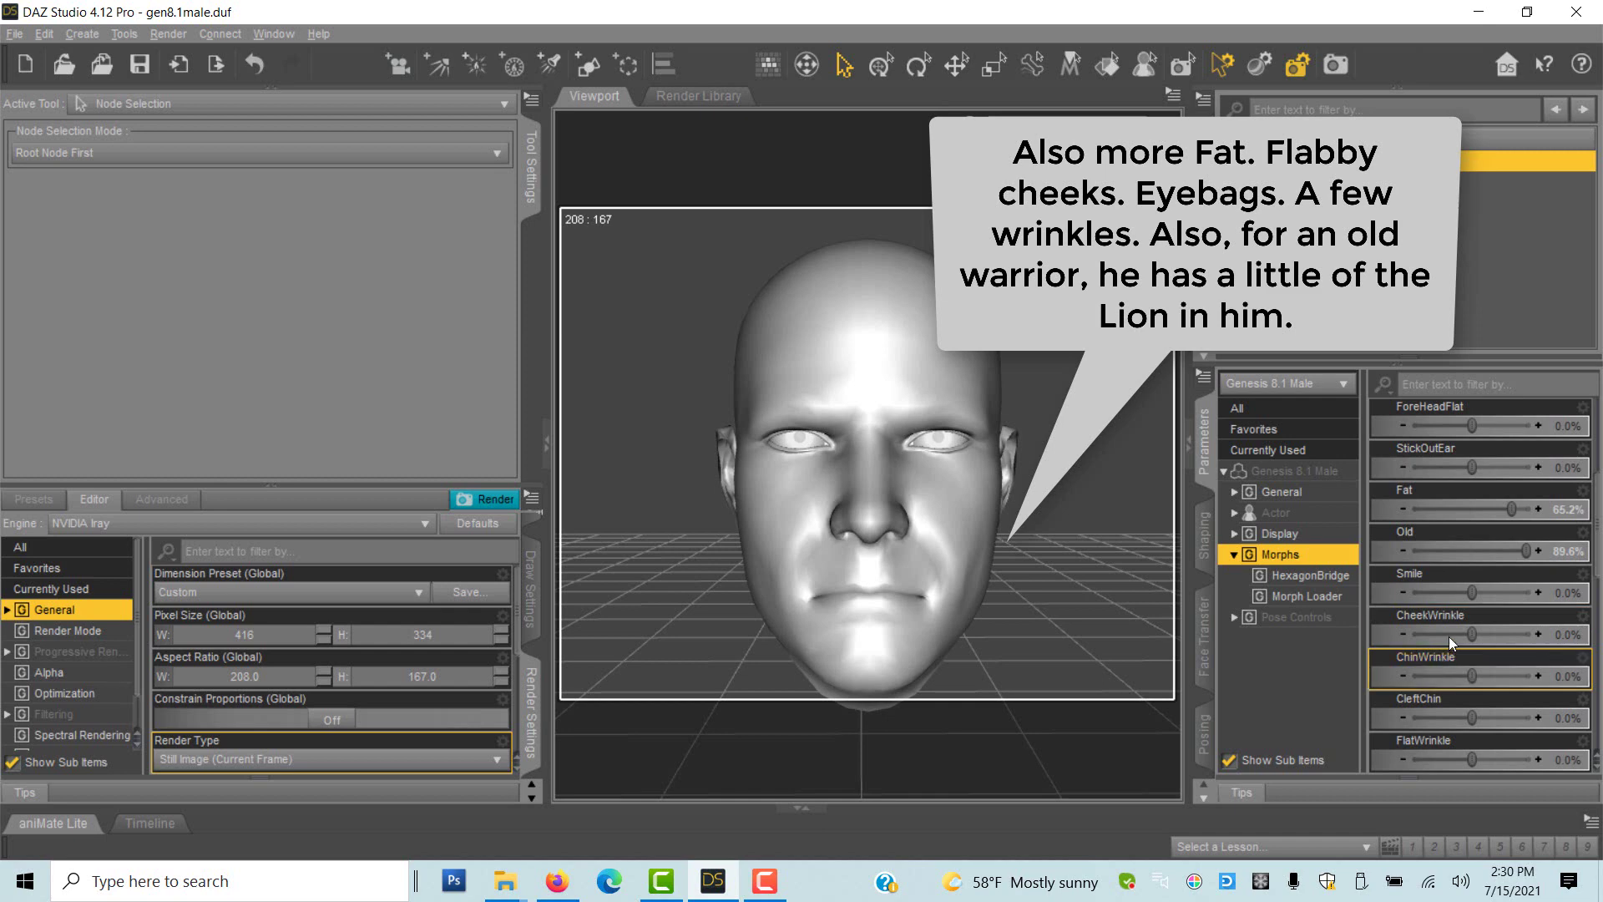
mouse_move(1436, 641)
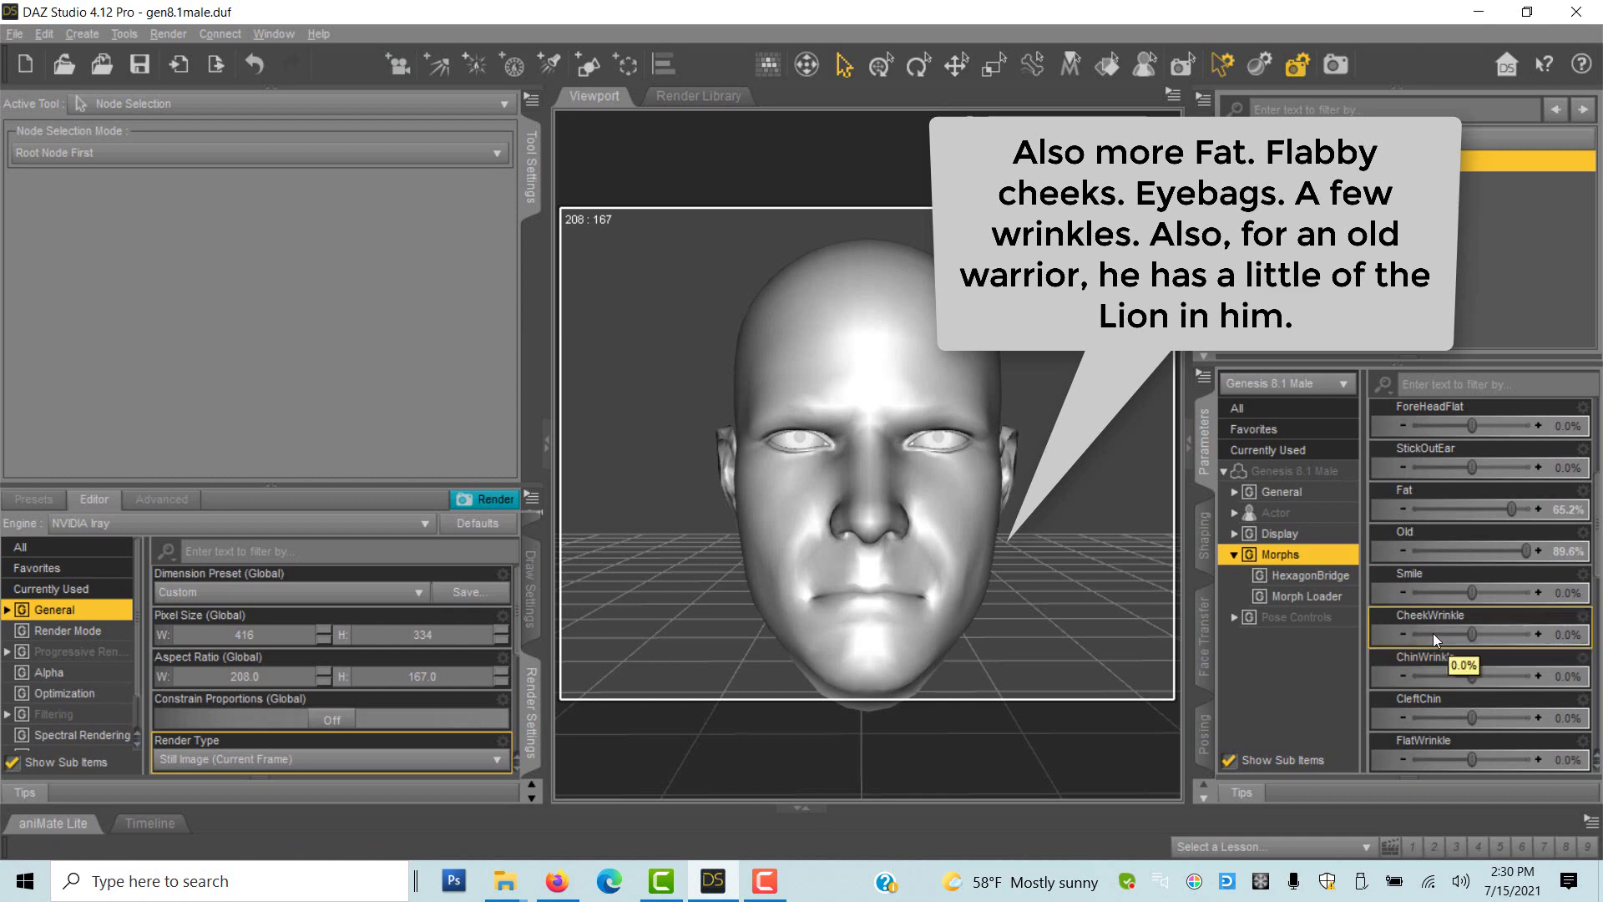
scroll(1434, 640, "up", 3)
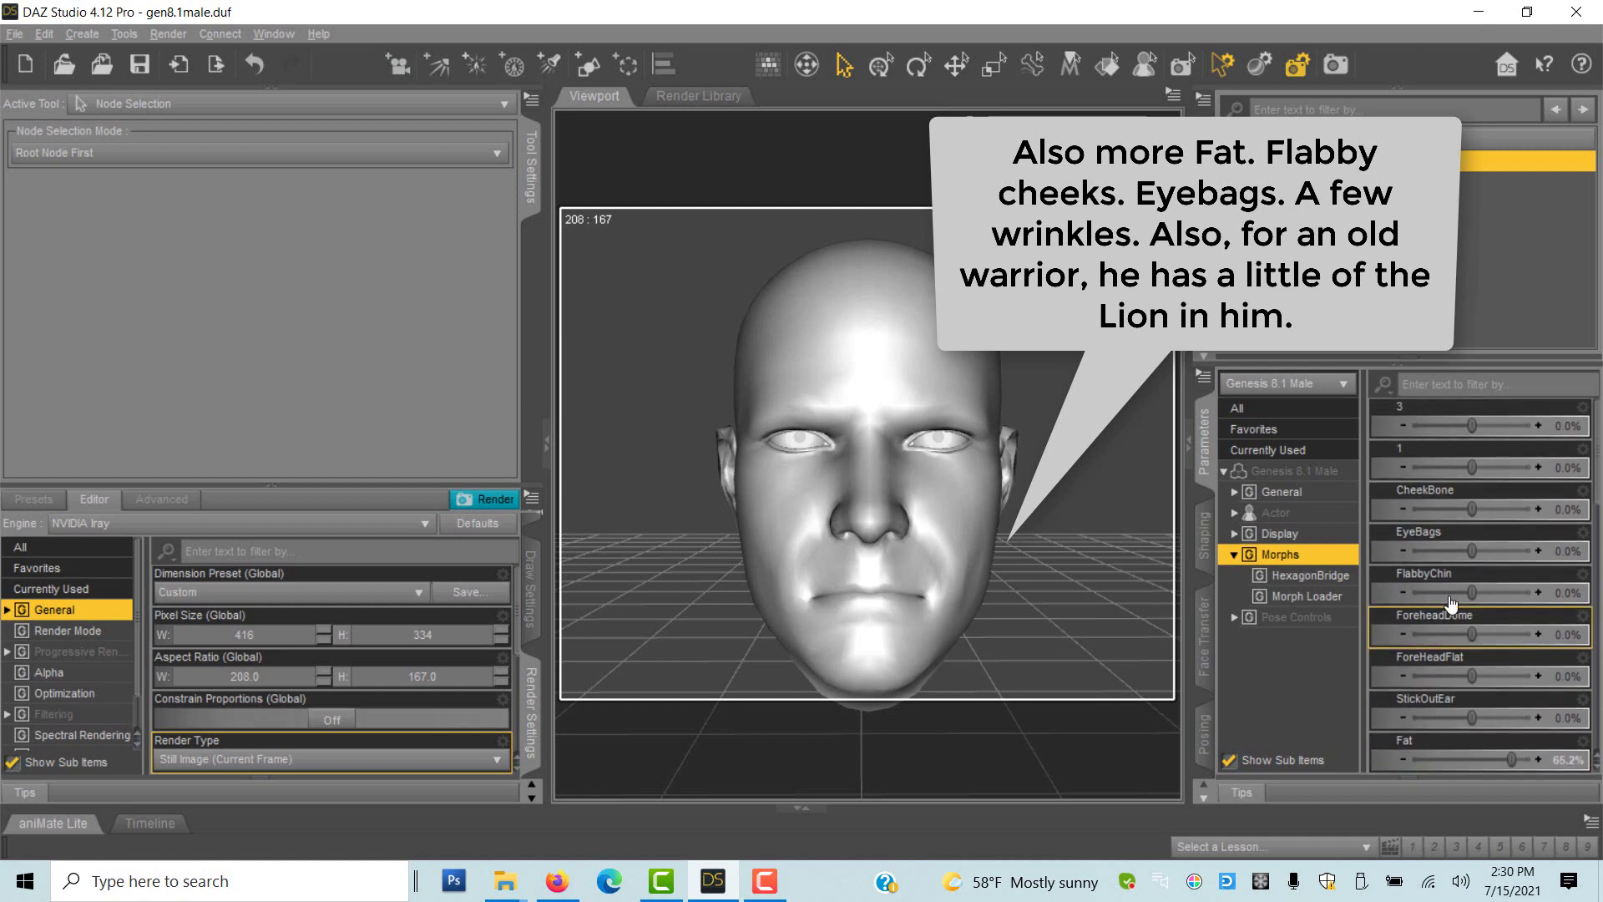
left_click_drag(1471, 592, 1522, 551)
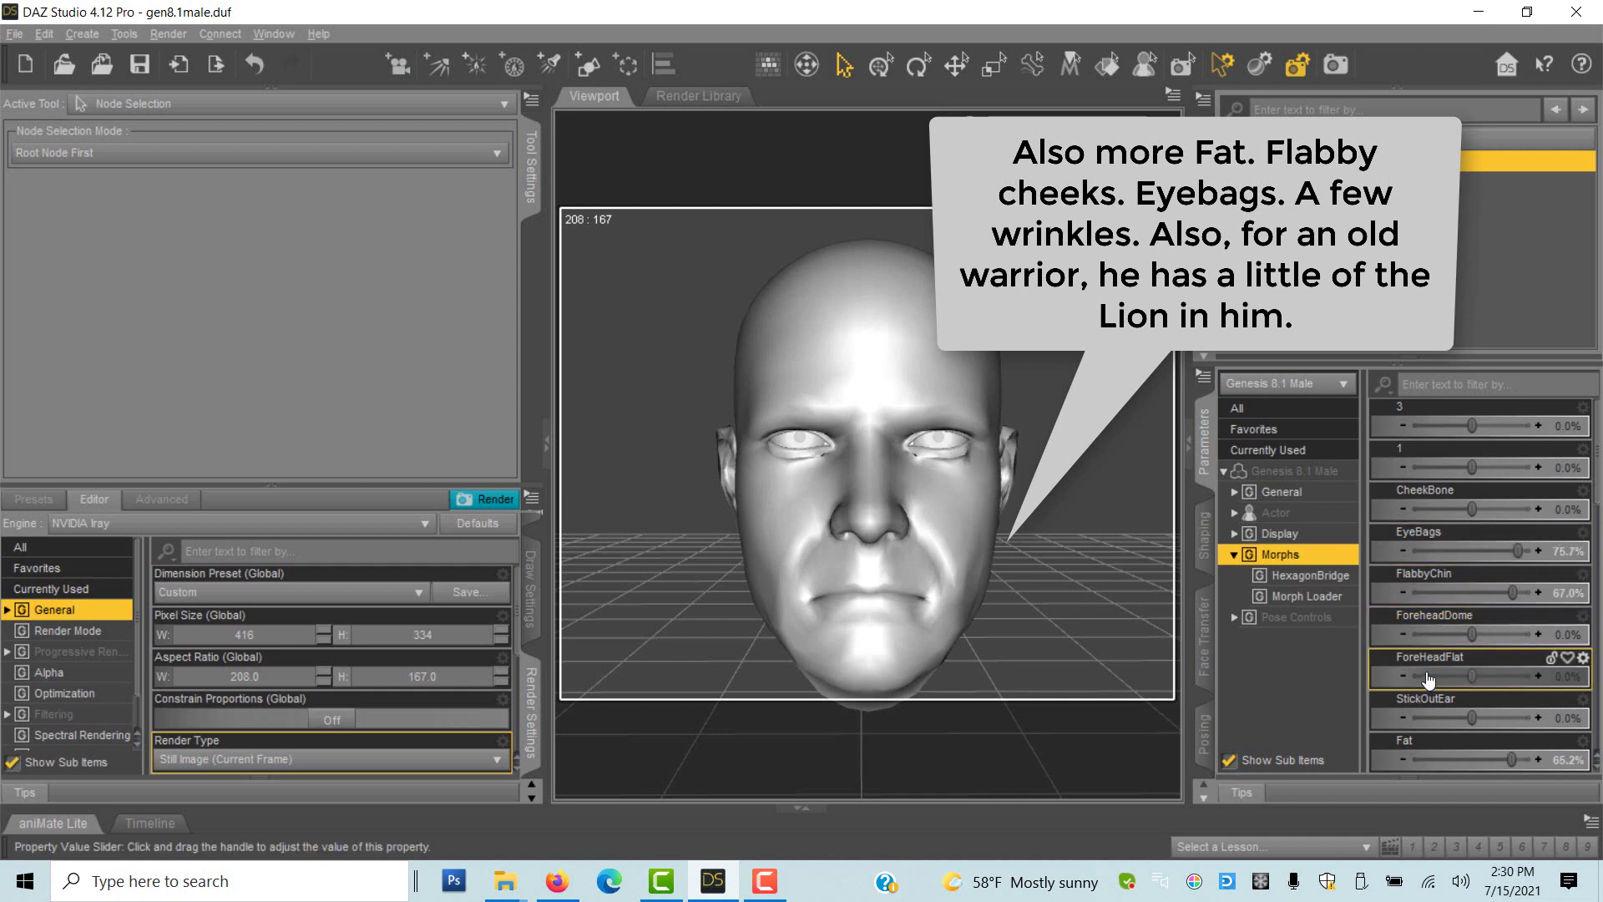
Step: Wrinkle the face with CheekWrinkle at 70.4%, ChinWrinkle at 53.0% and VshapedWrinkle at 98.3%, and set HollowCheek to -32.2%
mouse_move(1427, 678)
scroll(1423, 678, "down", 10)
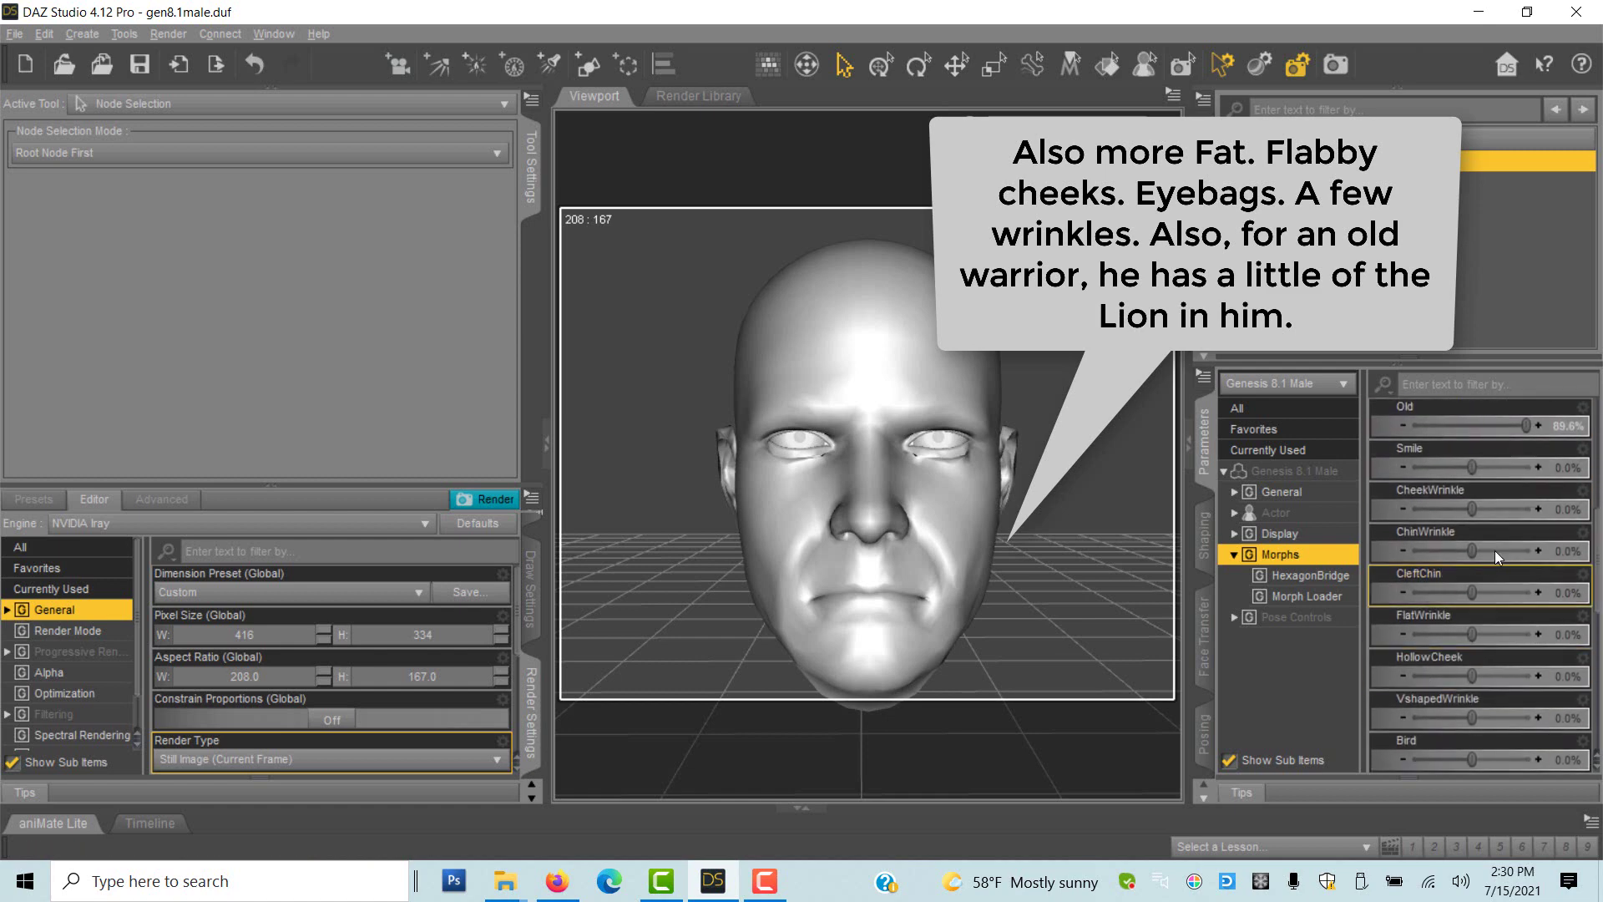
mouse_move(1471, 552)
left_mouse_down()
mouse_move(1503, 552)
mouse_move(1513, 509)
left_mouse_up()
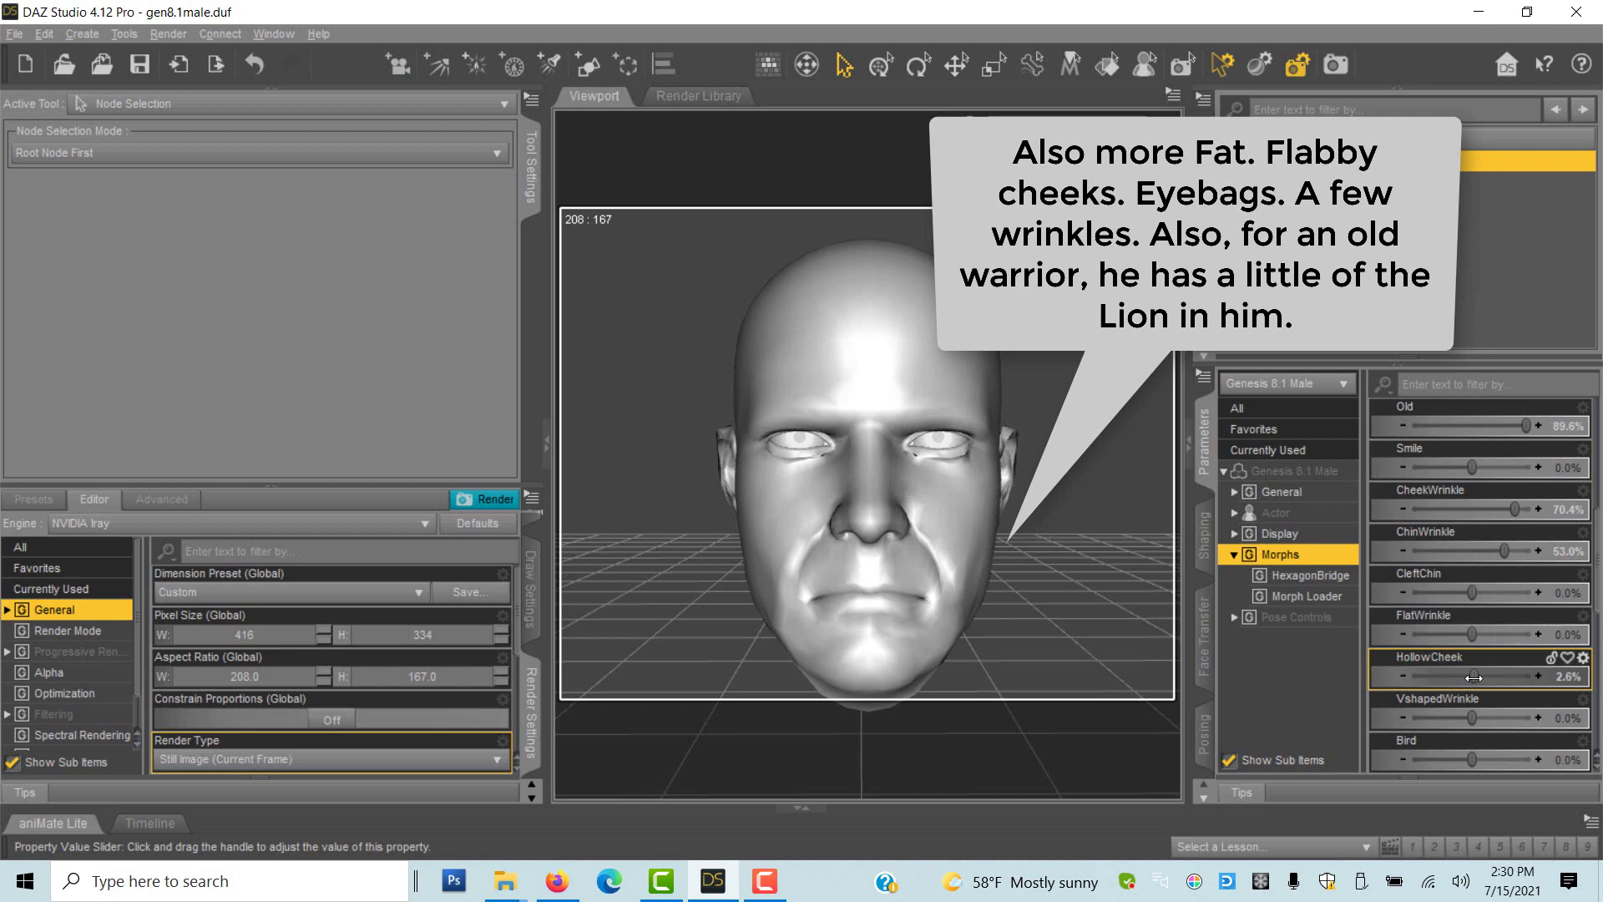
left_click_drag(1473, 678, 1452, 678)
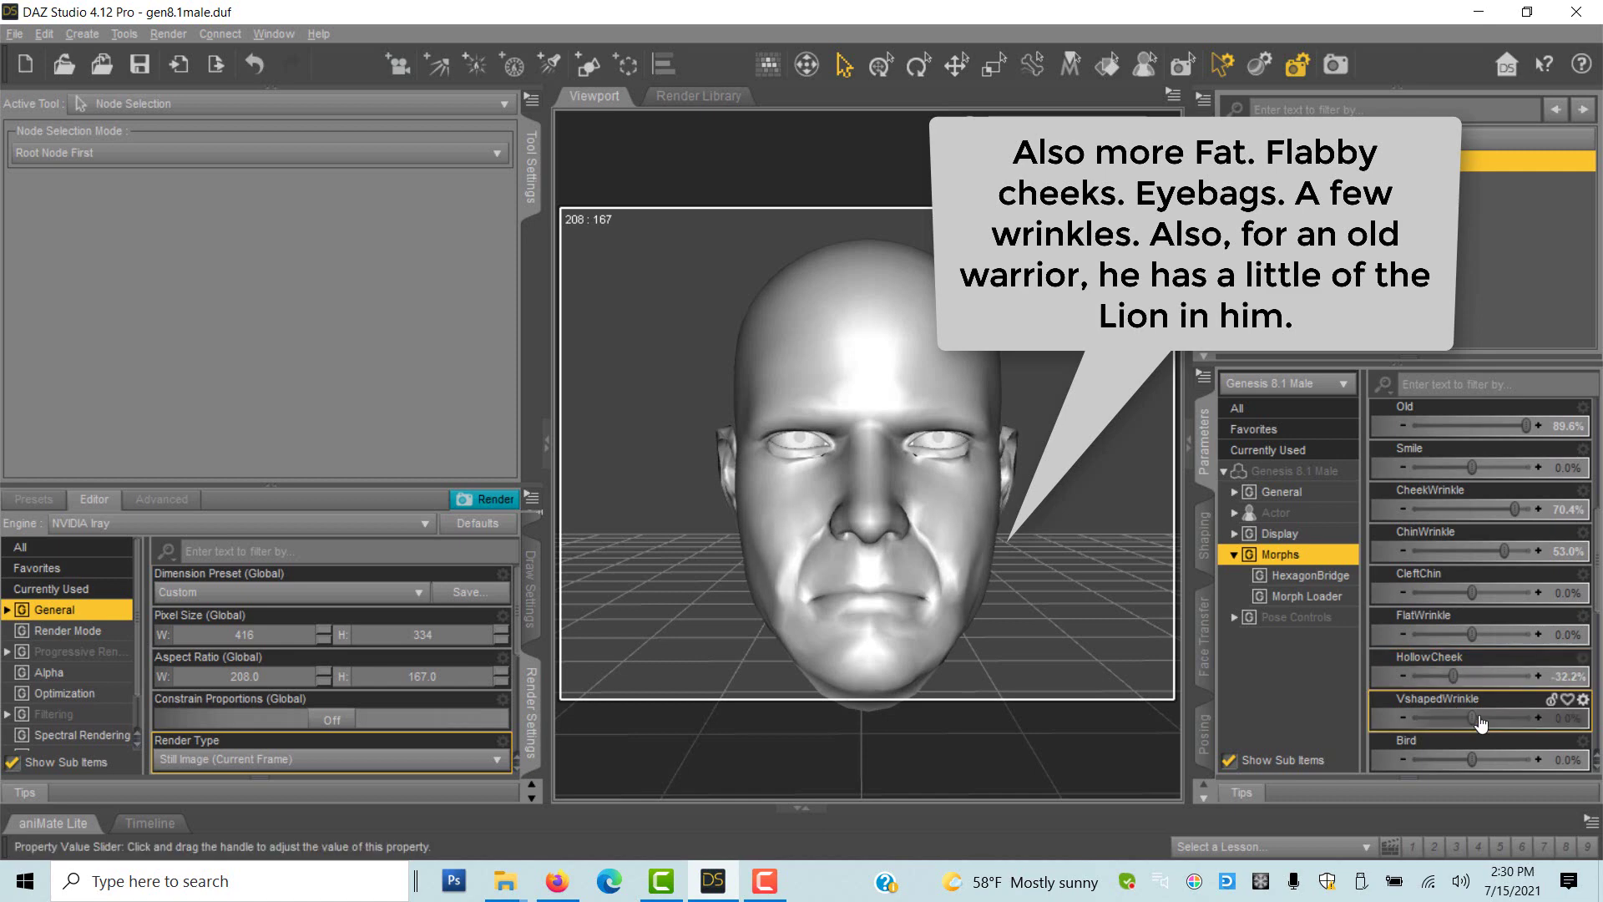
left_click_drag(1475, 719, 1530, 717)
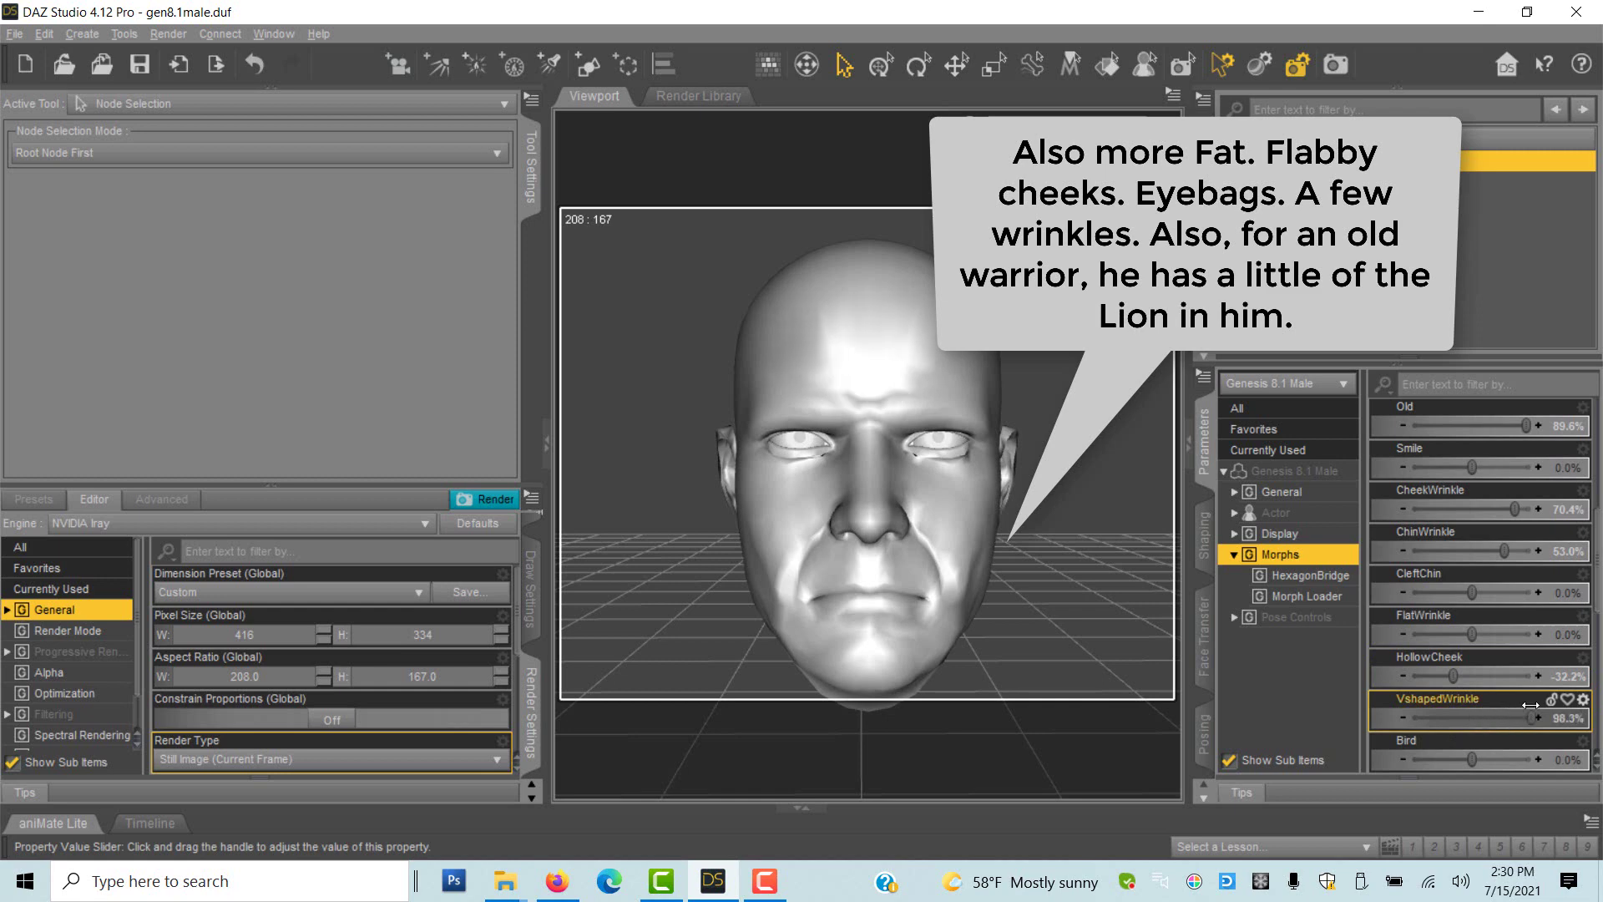
Step: Set the Lion morph to 49.6% to give the old warrior's face lion-like features
scroll(1463, 680, "down", 3)
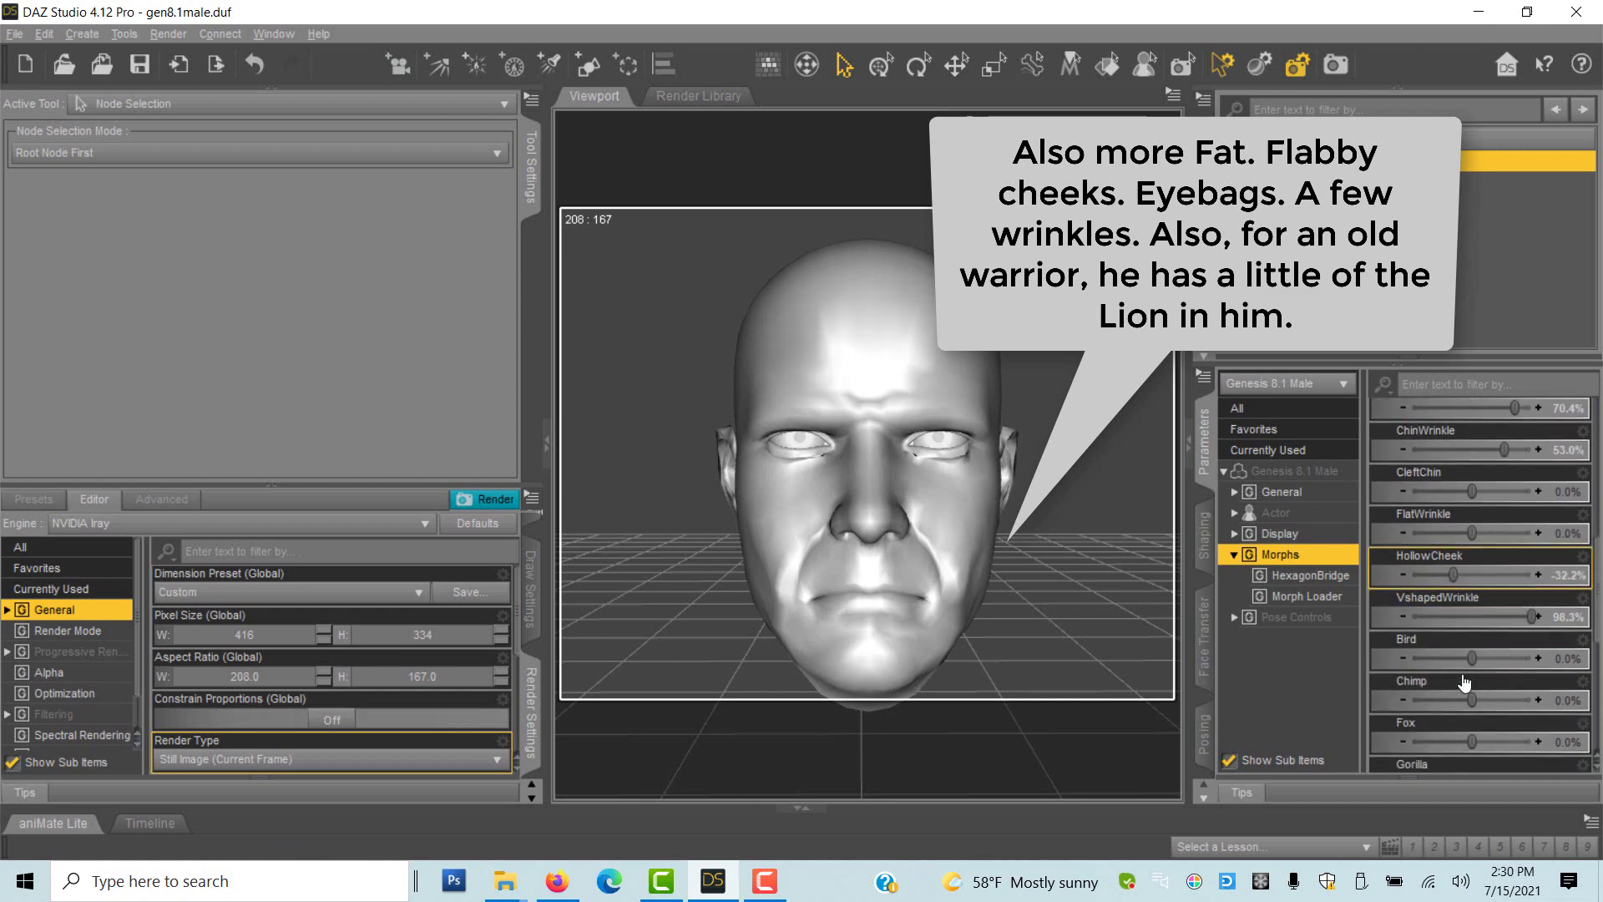
scroll(1463, 681, "down", 2)
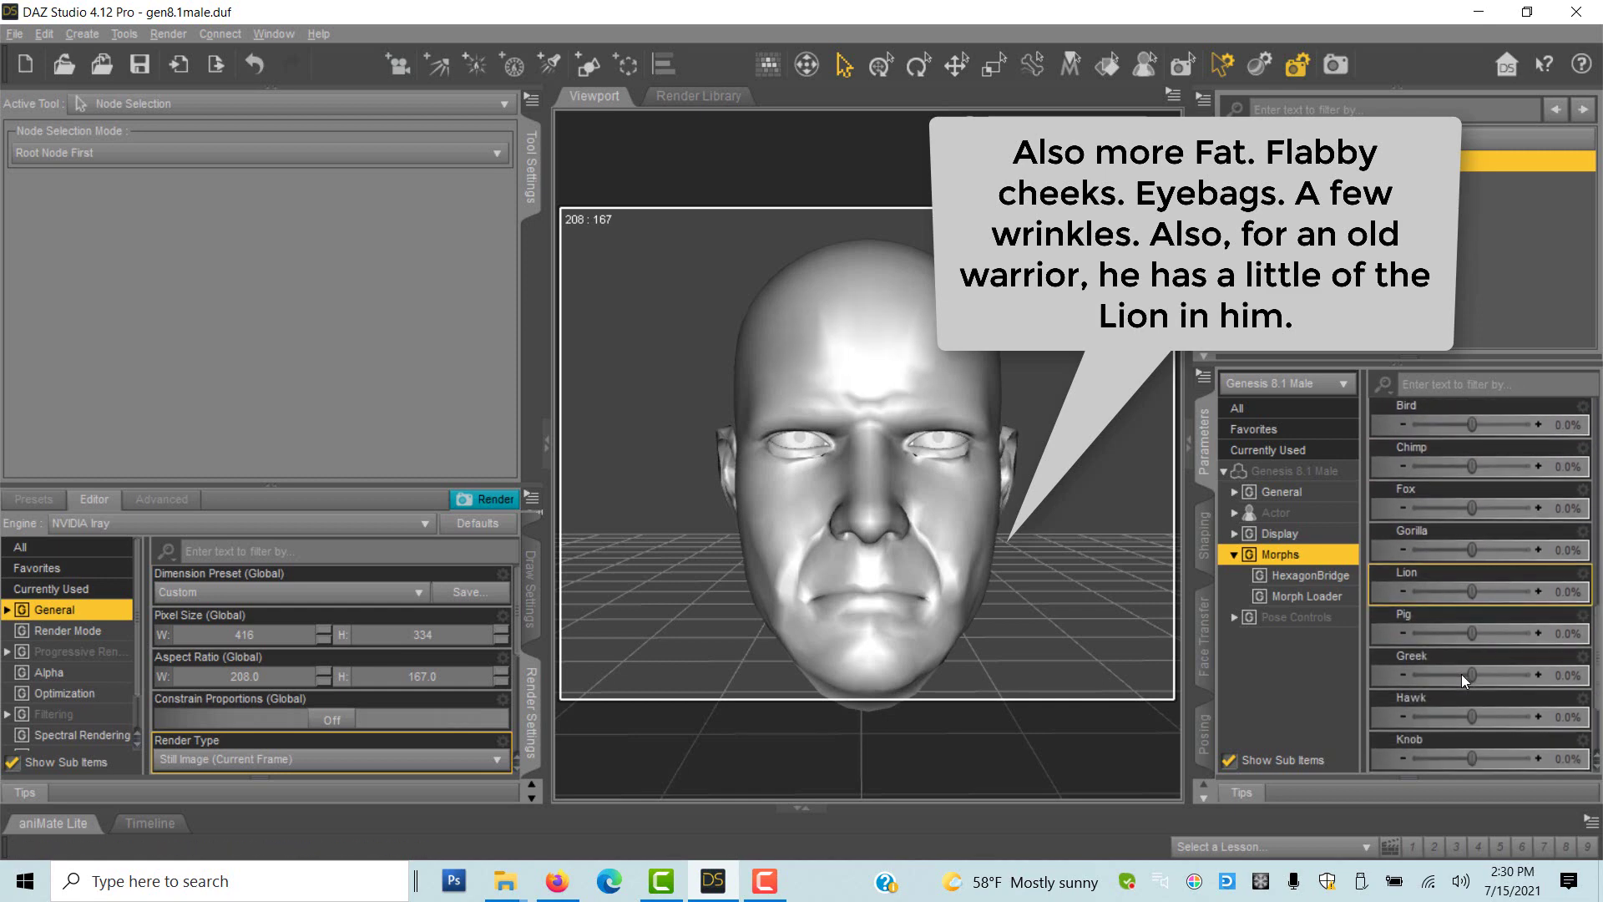
left_click_drag(1472, 559, 1504, 551)
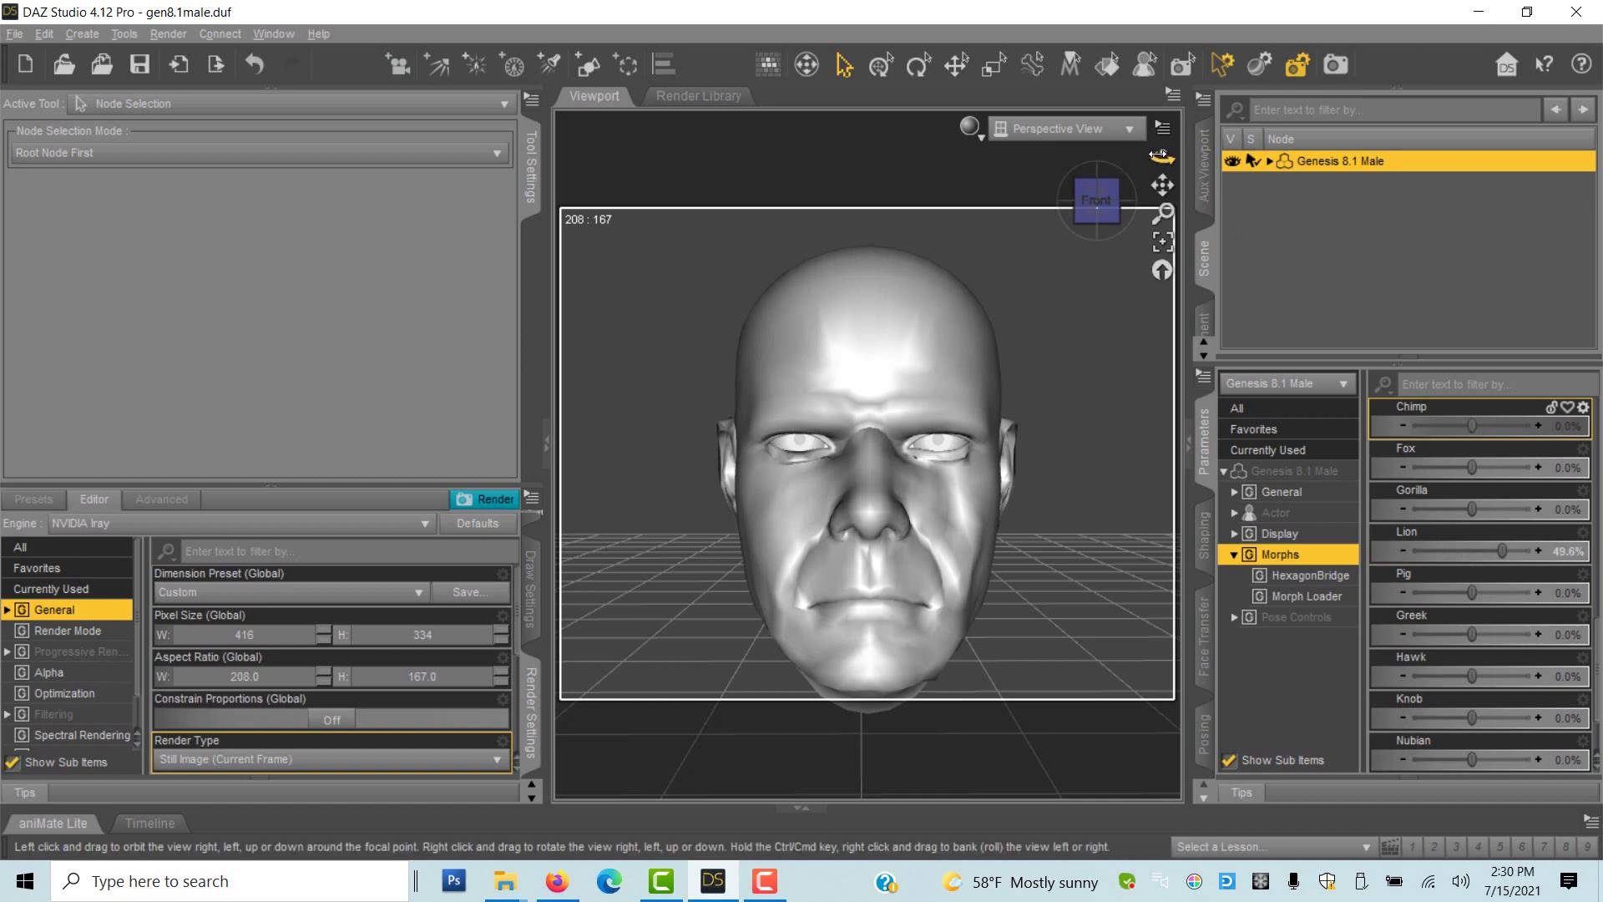
mouse_move(1162, 156)
left_mouse_down()
mouse_move(1086, 158)
mouse_move(1162, 157)
left_mouse_up()
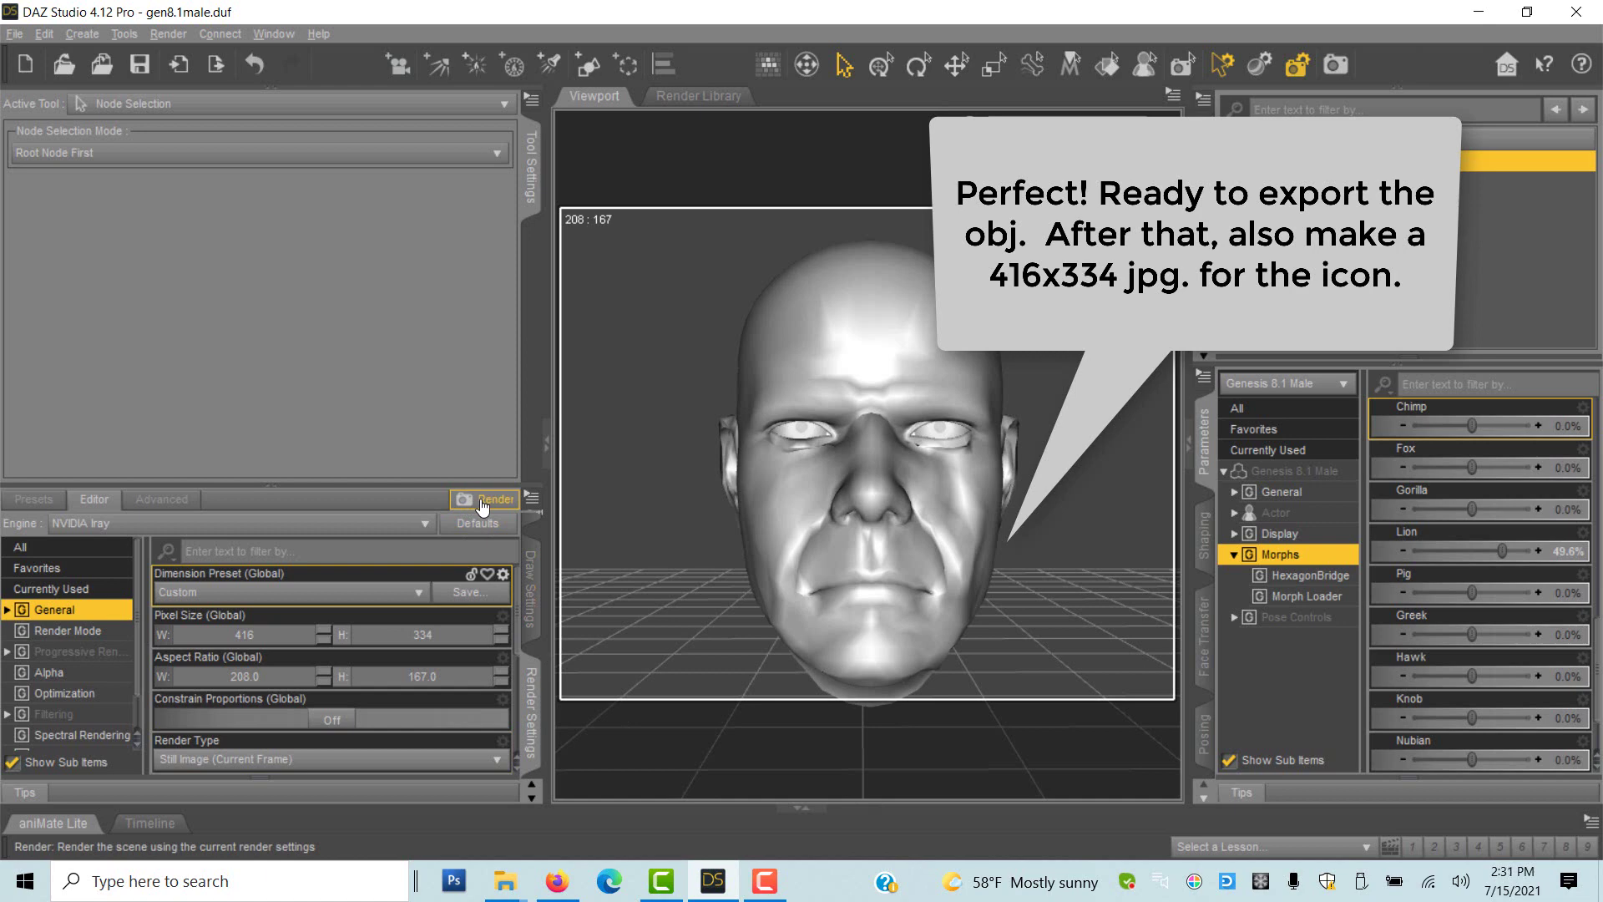
Step: Export the head as a Wavefront Object file named General into the Desktop video\Warriors folder, accepting the current OBJ export options
left_click(14, 33)
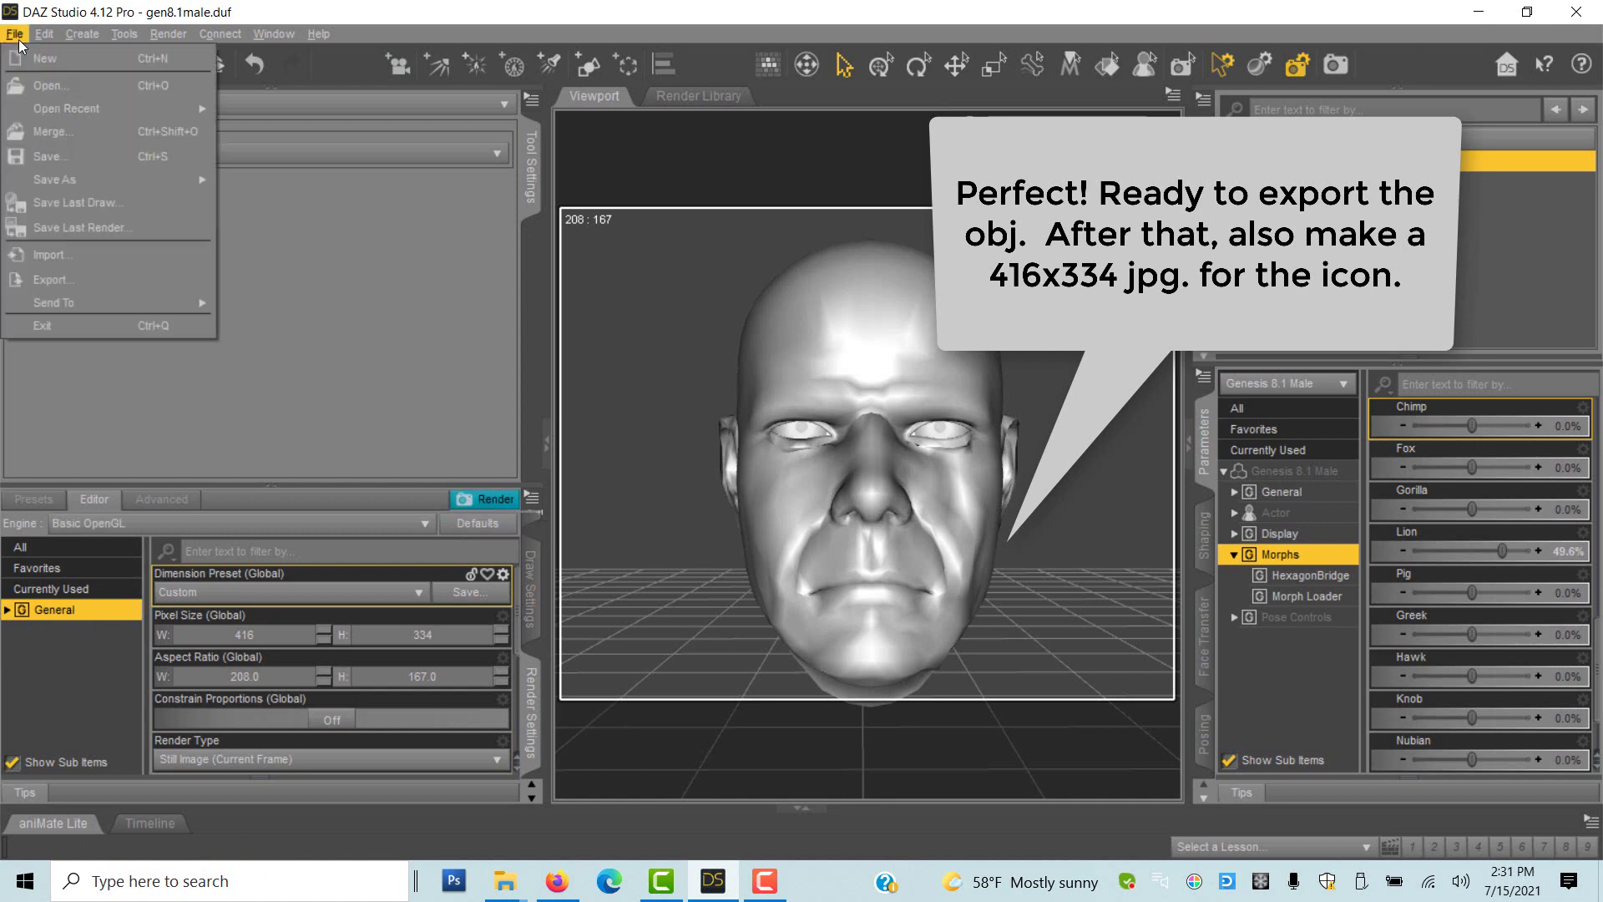
left_click(50, 279)
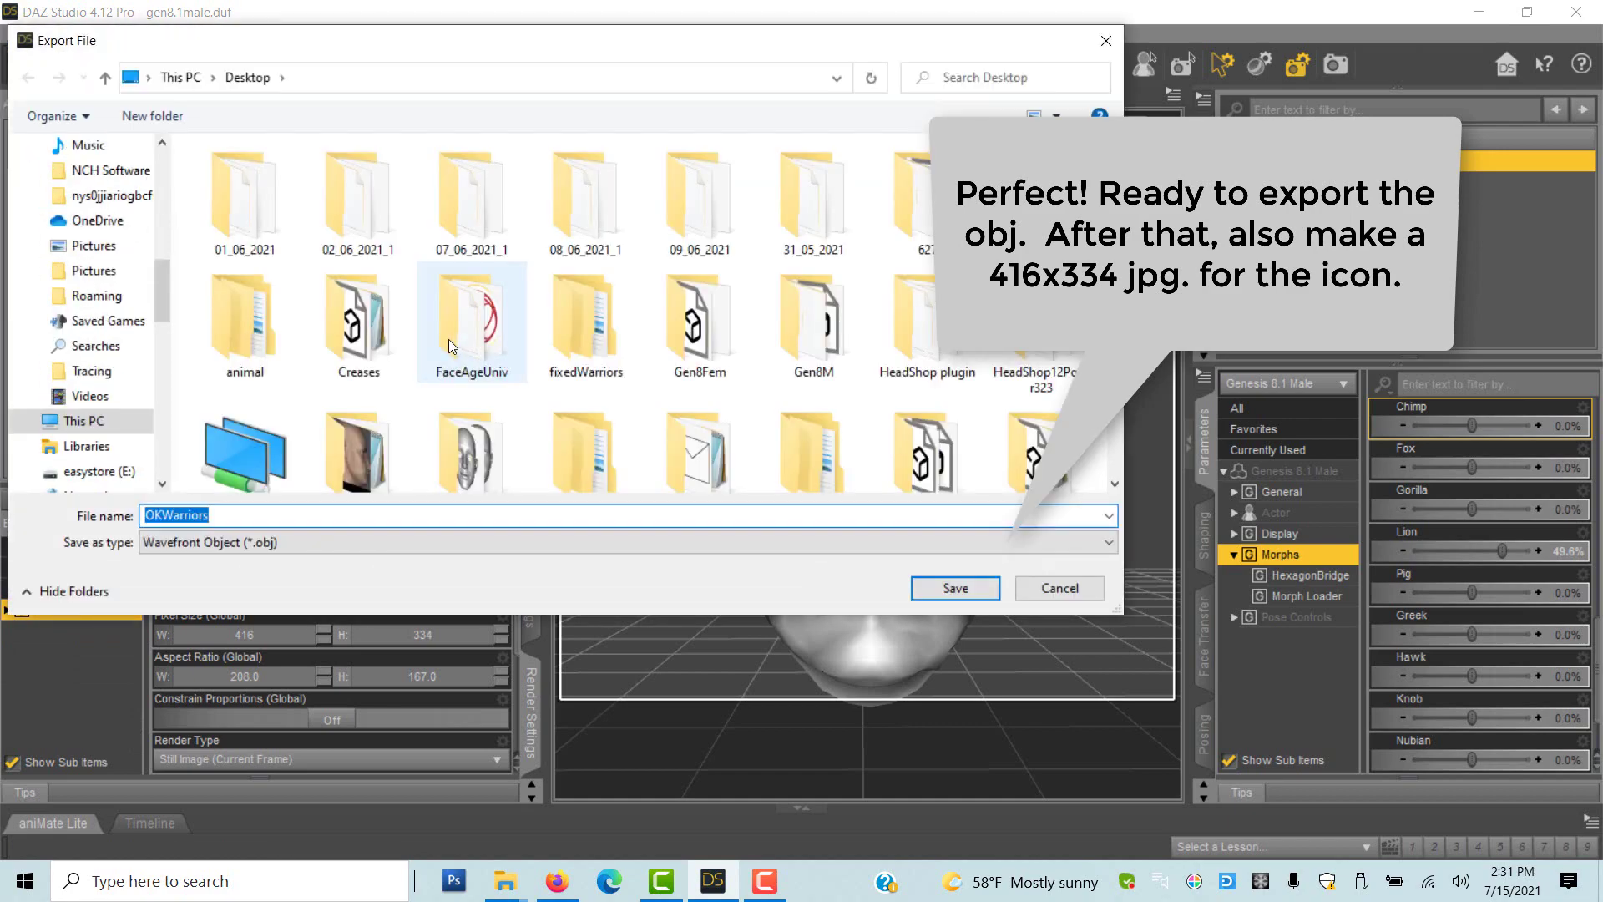
scroll(1110, 458, "down", 3)
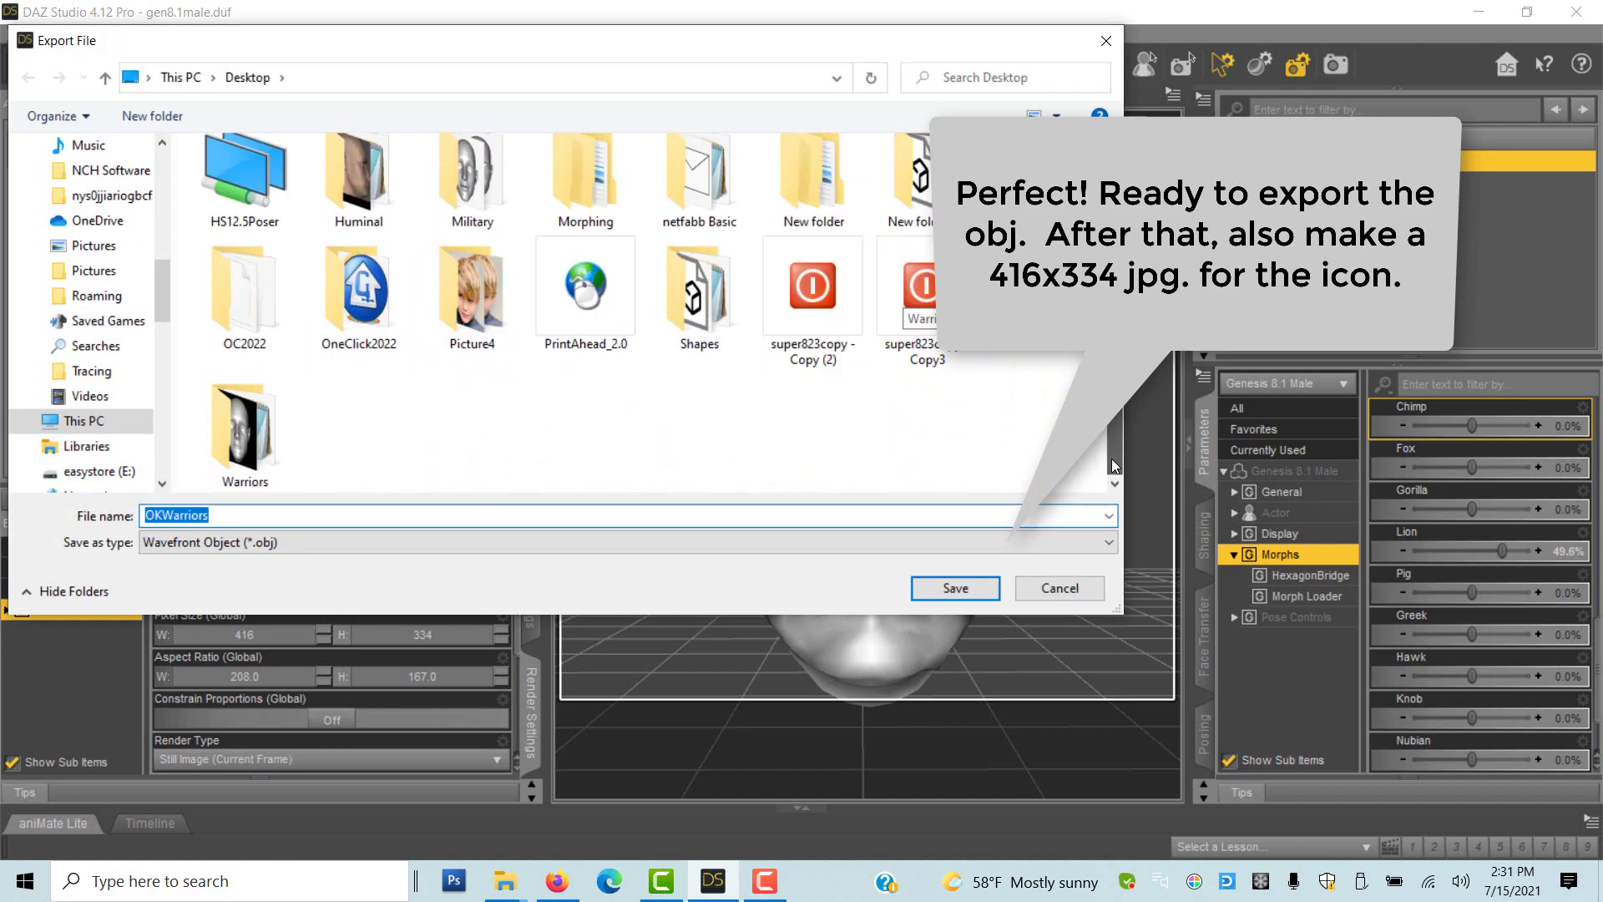
double_click(1039, 292)
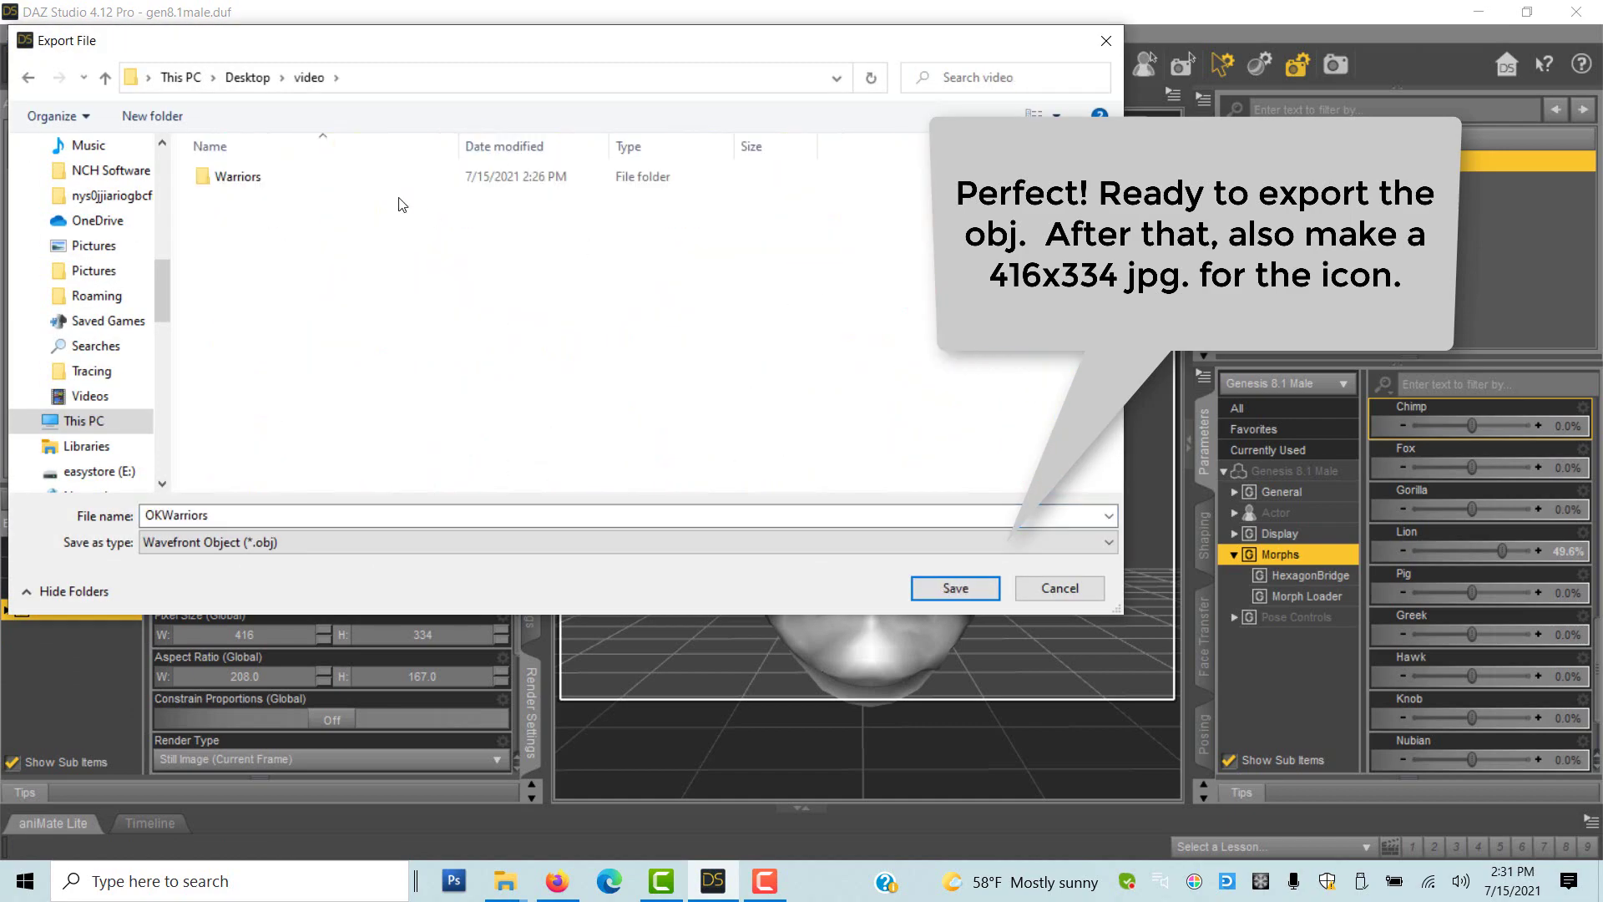
left_click(266, 179)
double_click(265, 179)
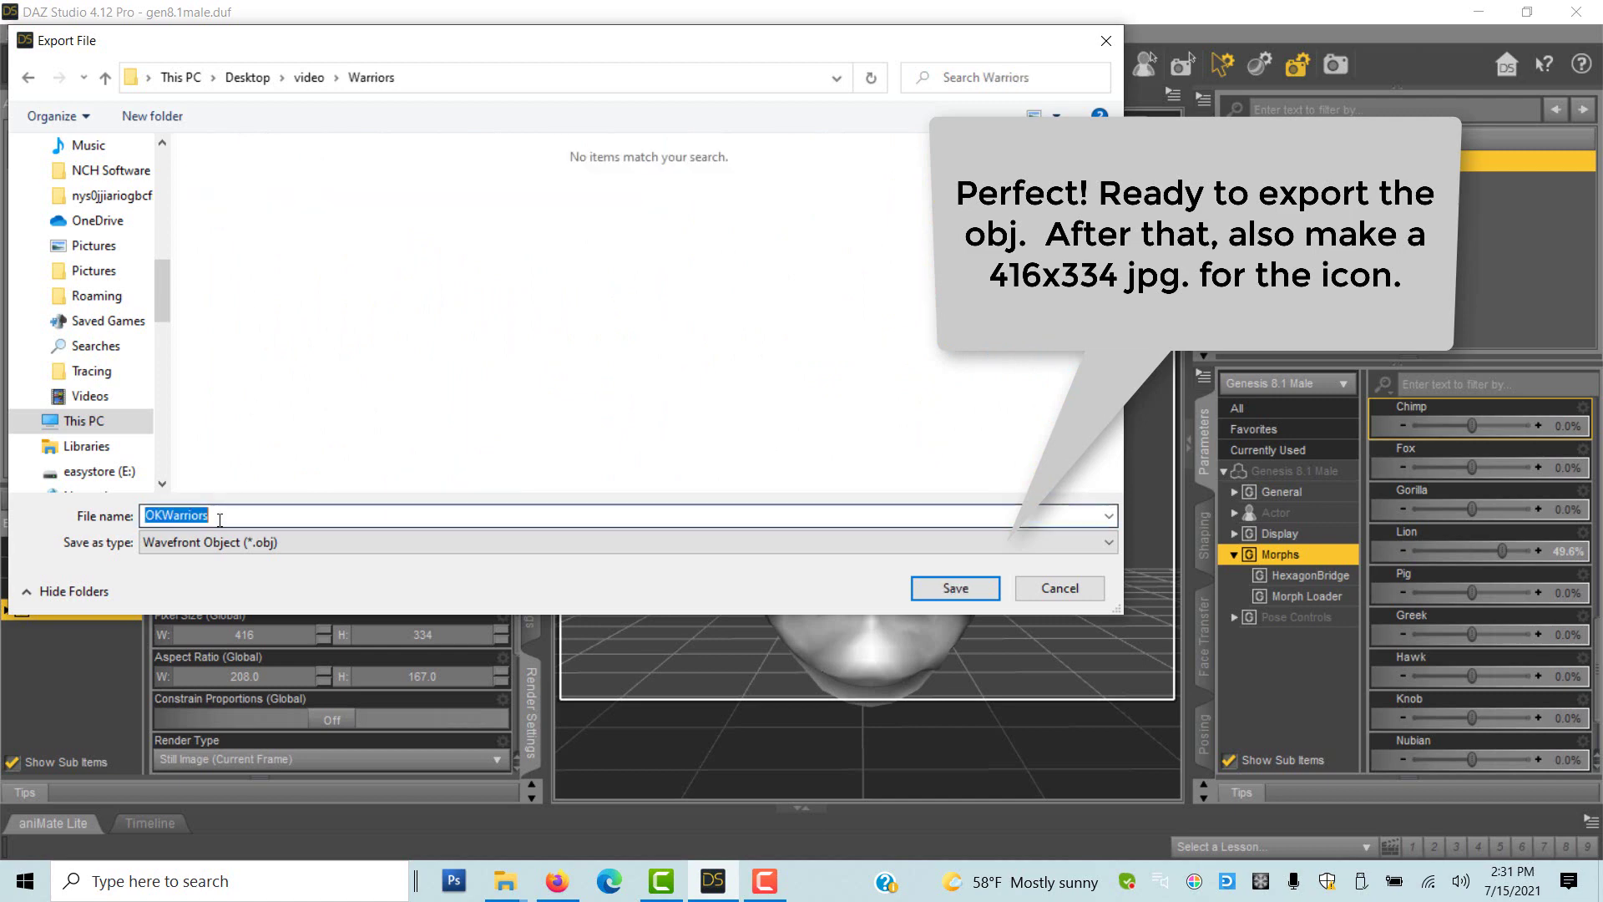
type("General")
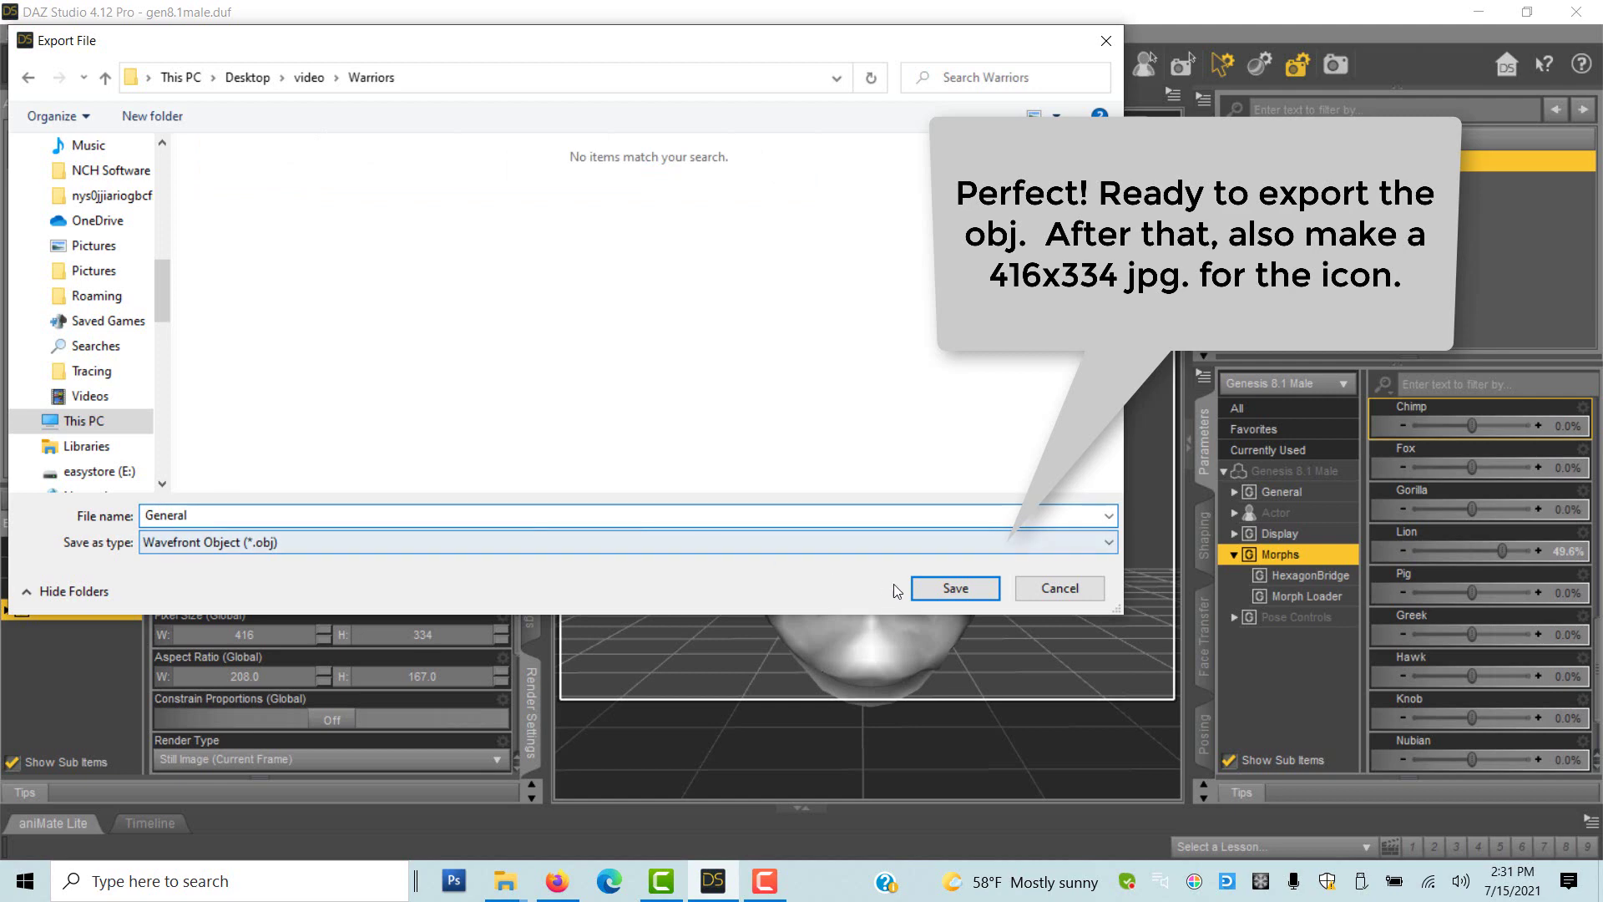
left_click(951, 589)
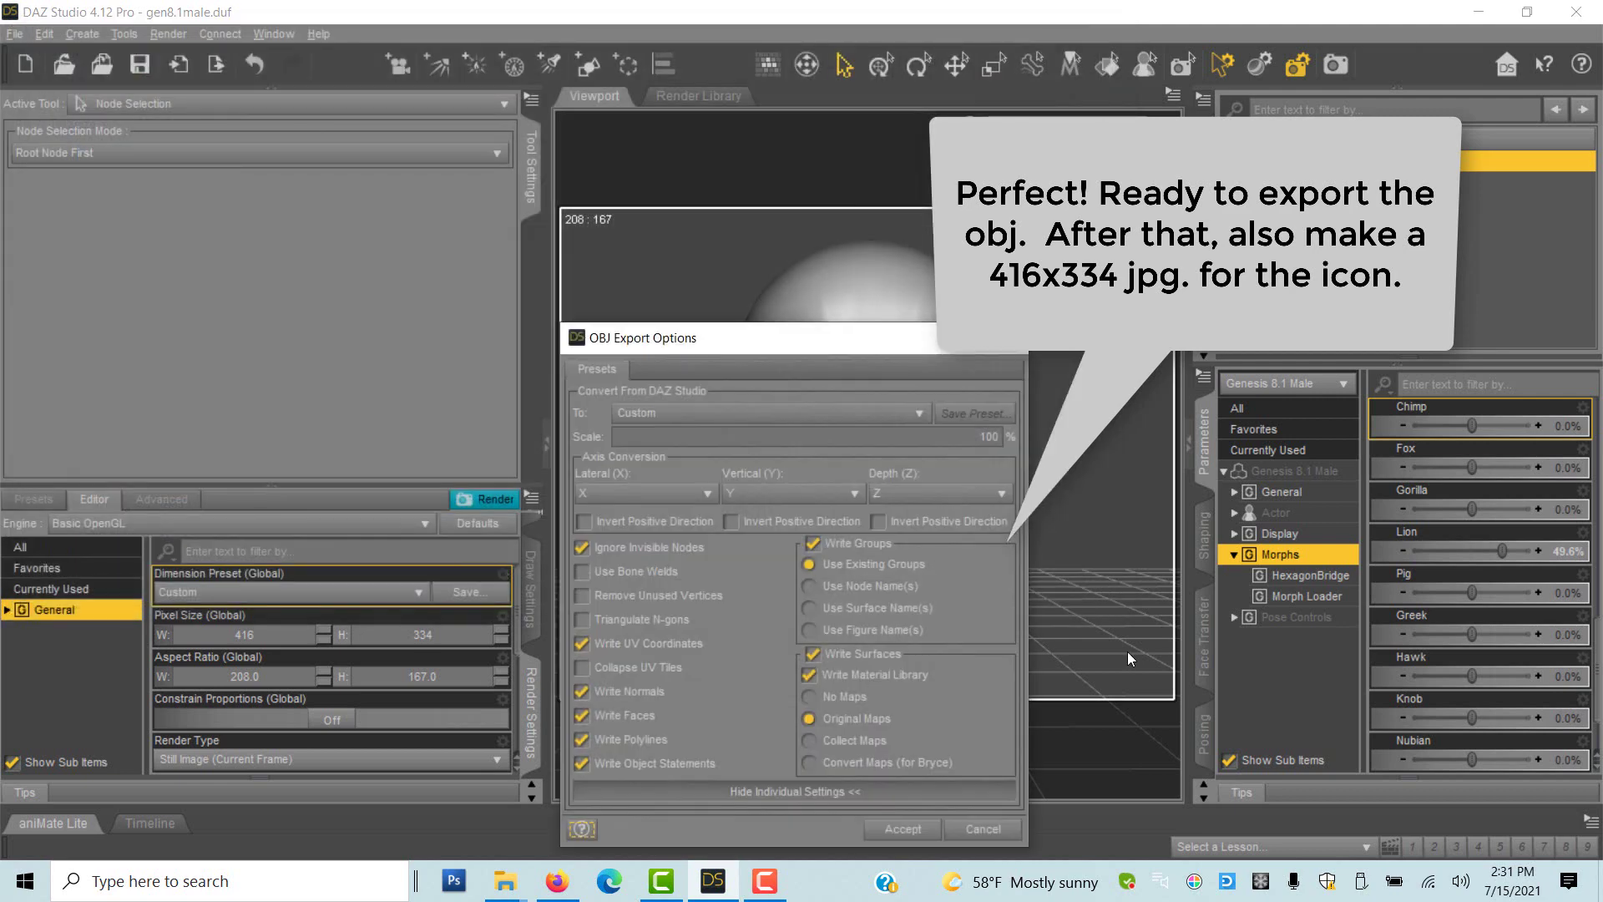
left_click(903, 830)
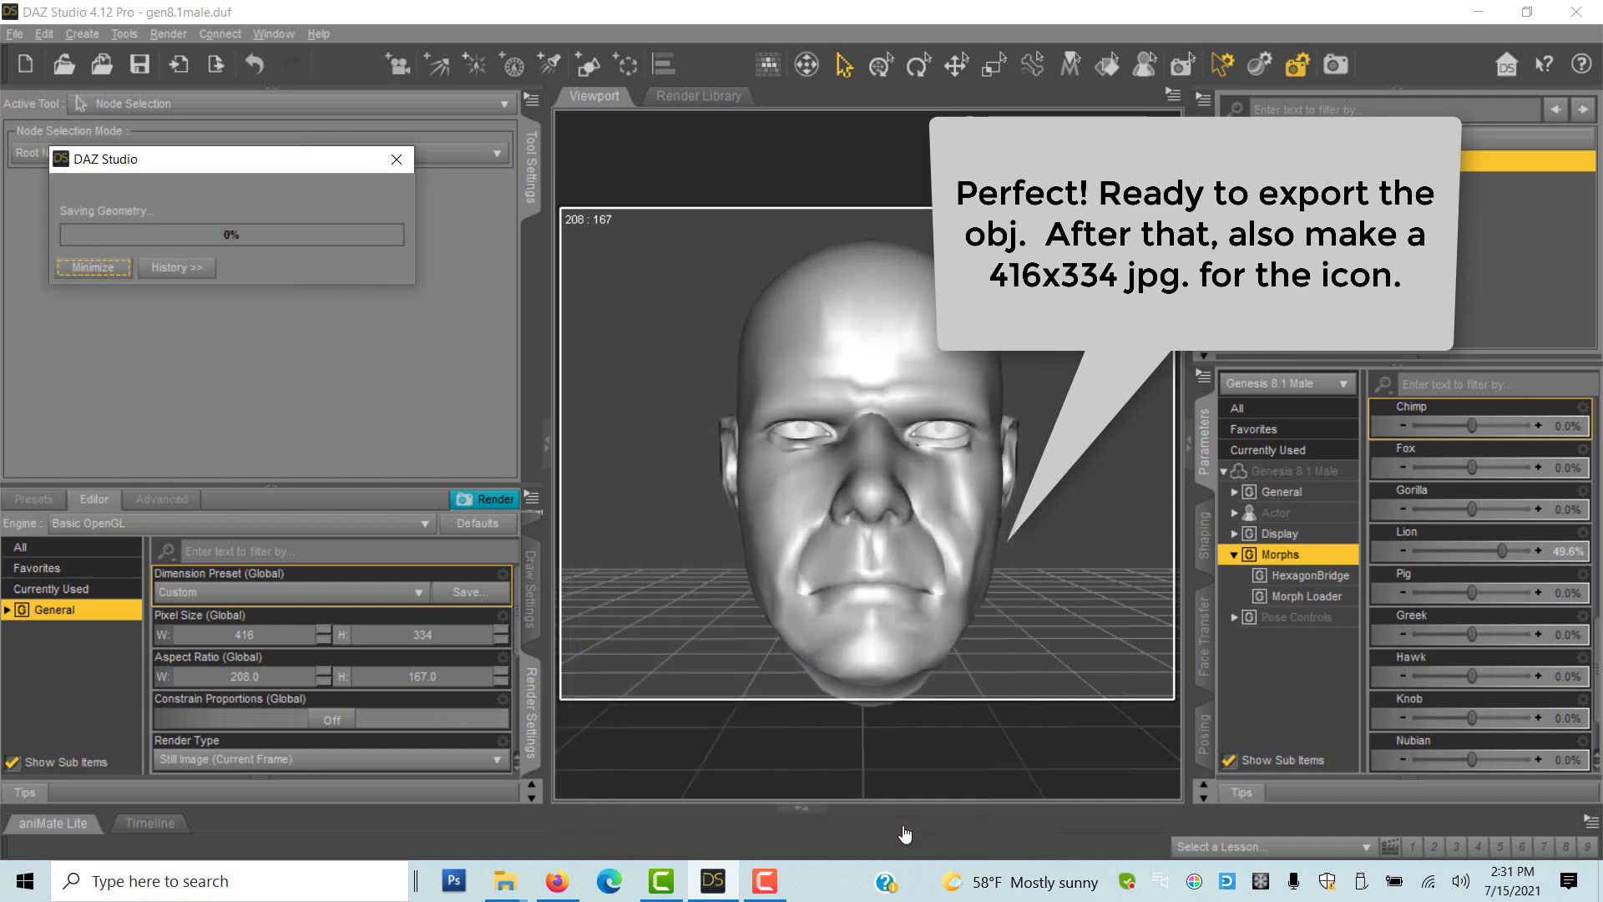
Step: Render the General's head at 416x334 and save it as General, a JPG, in the Warriors folder
left_click(484, 499)
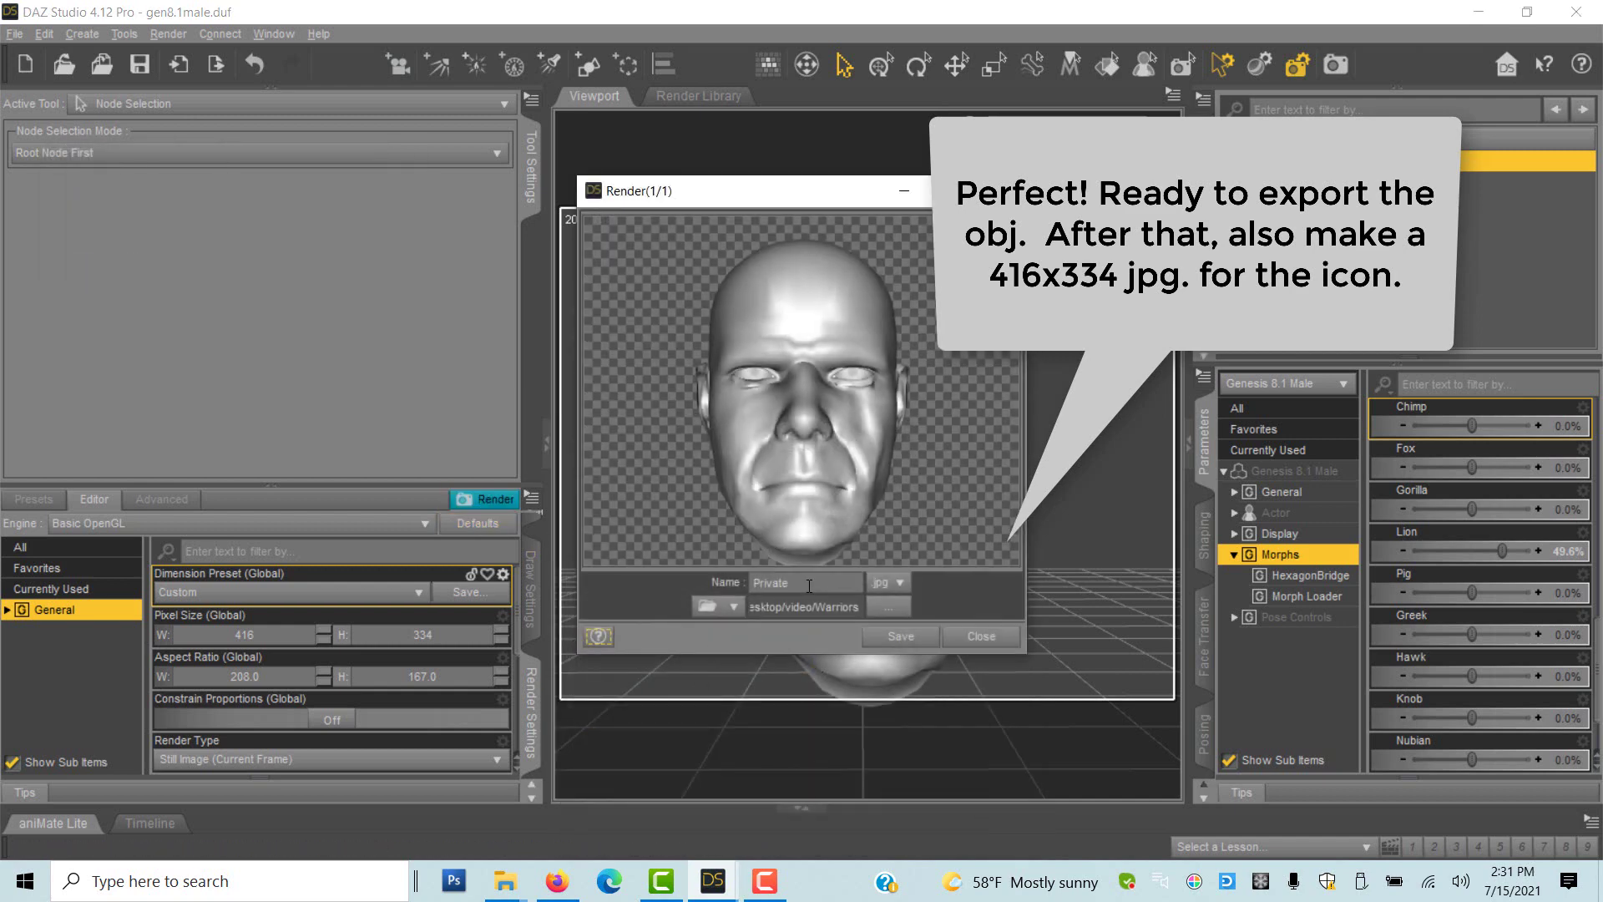
left_click_drag(809, 586, 651, 566)
type("General")
left_click(900, 638)
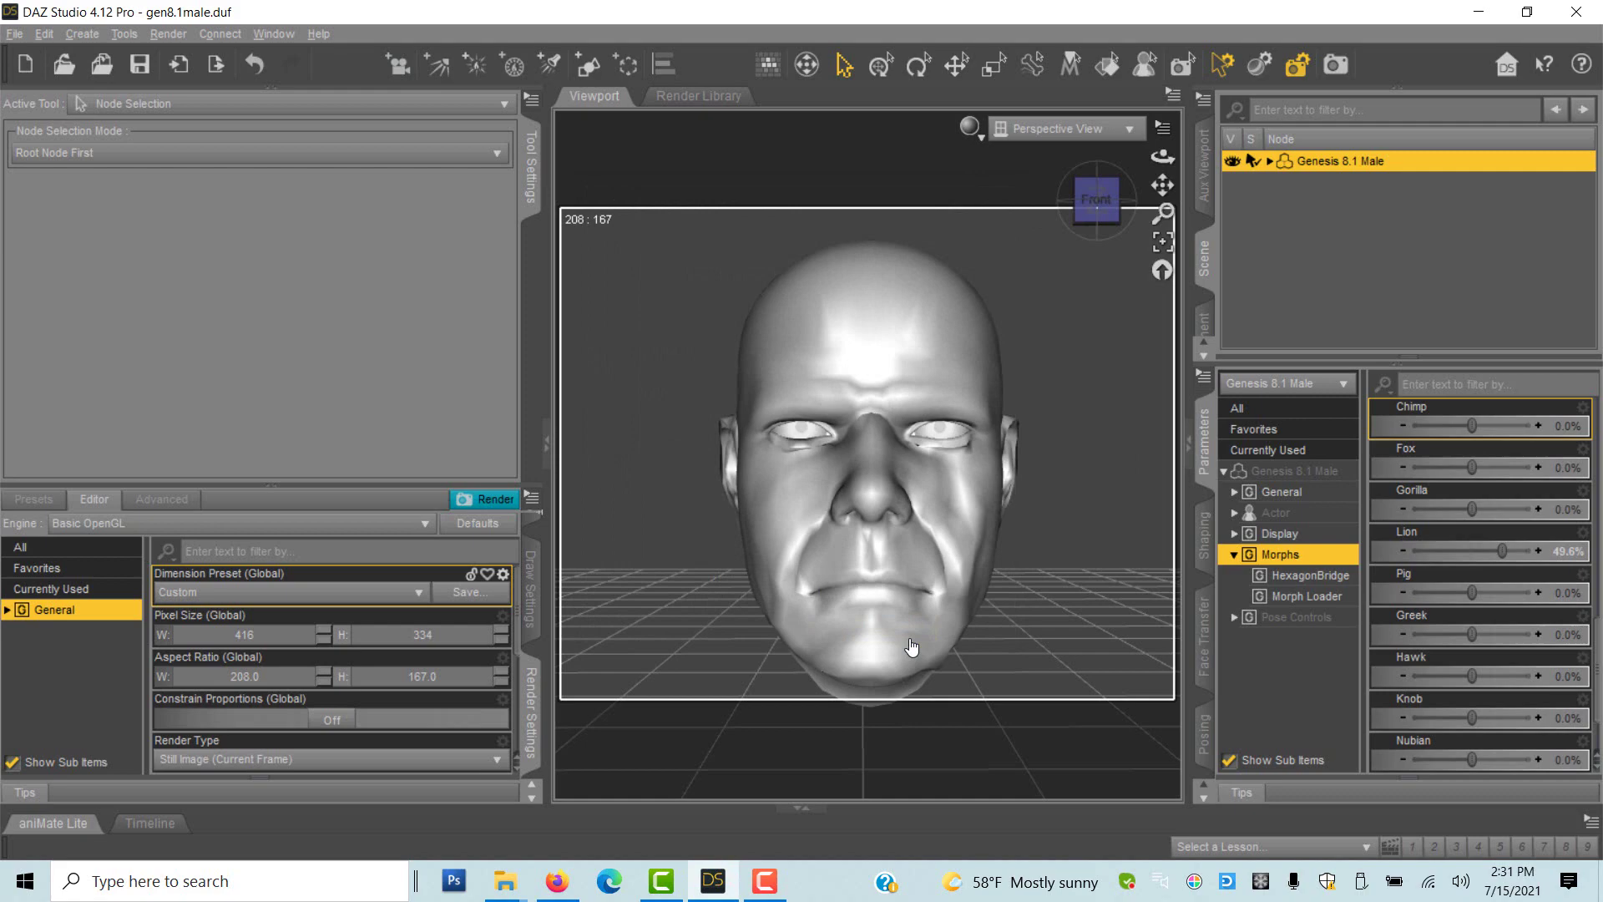
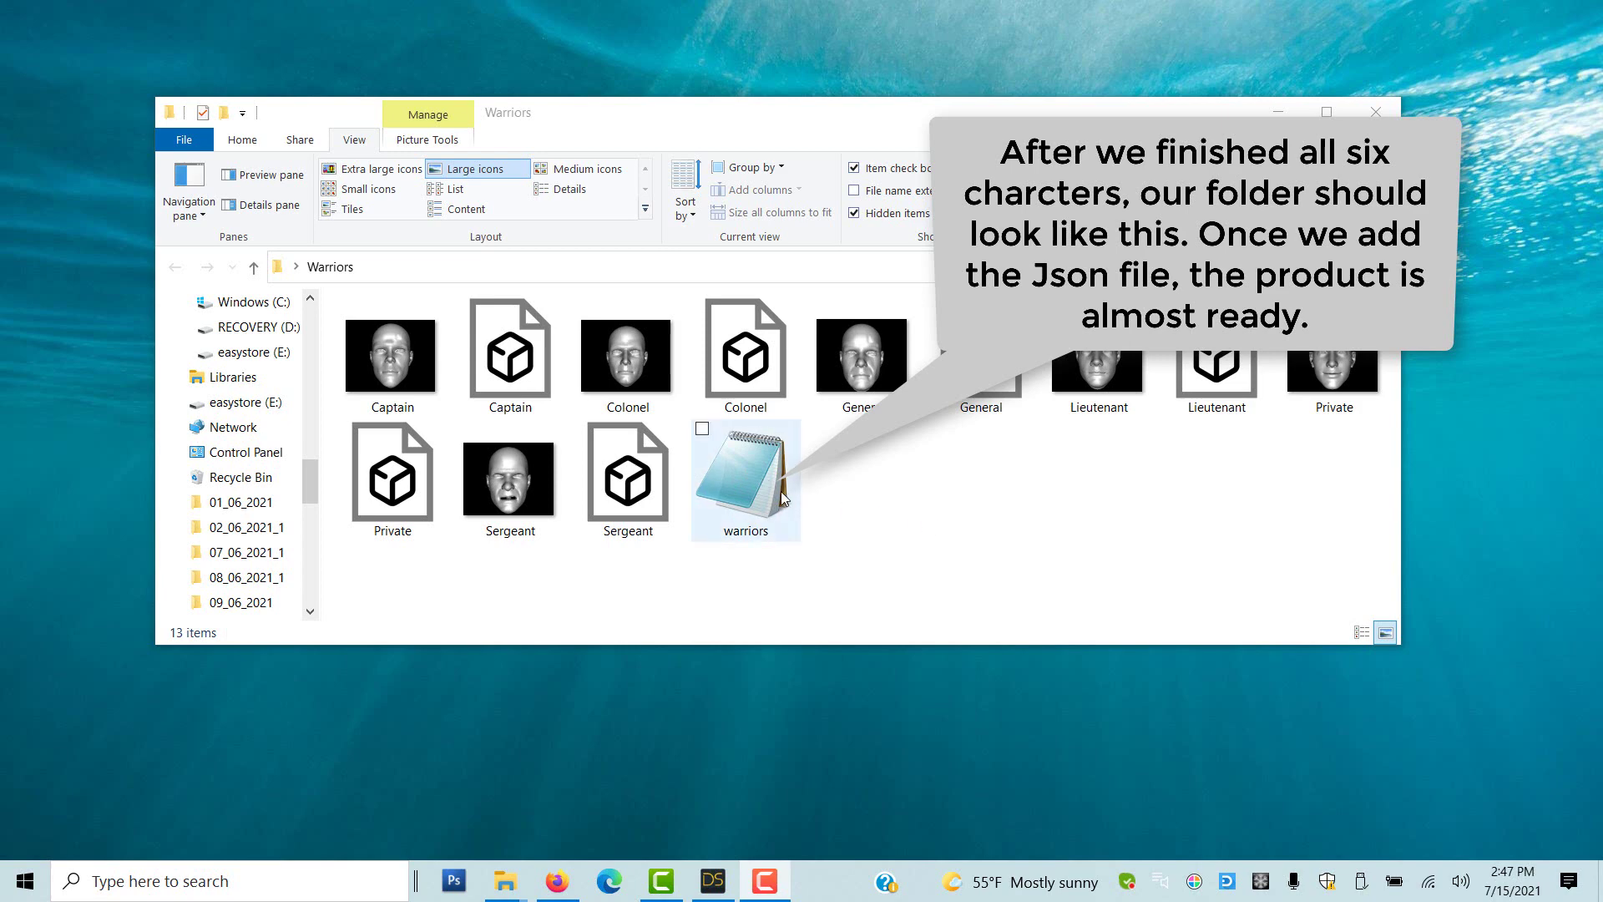
Step: In File Explorer, copy the warriors JSON file and open it in Notepad
right_click(738, 478)
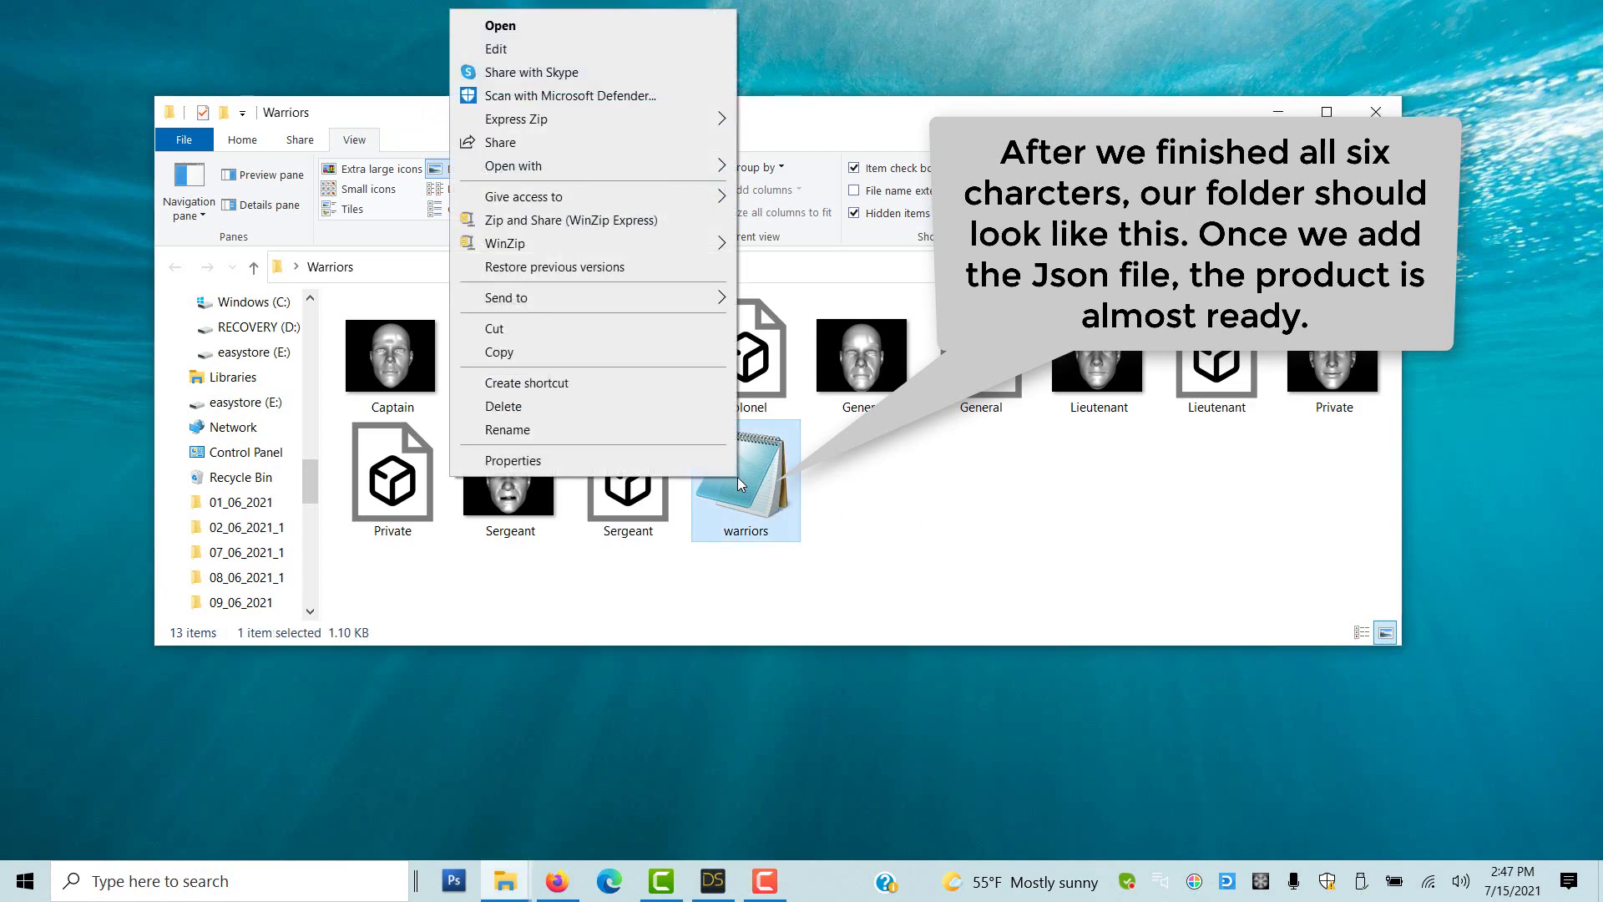
left_click(532, 358)
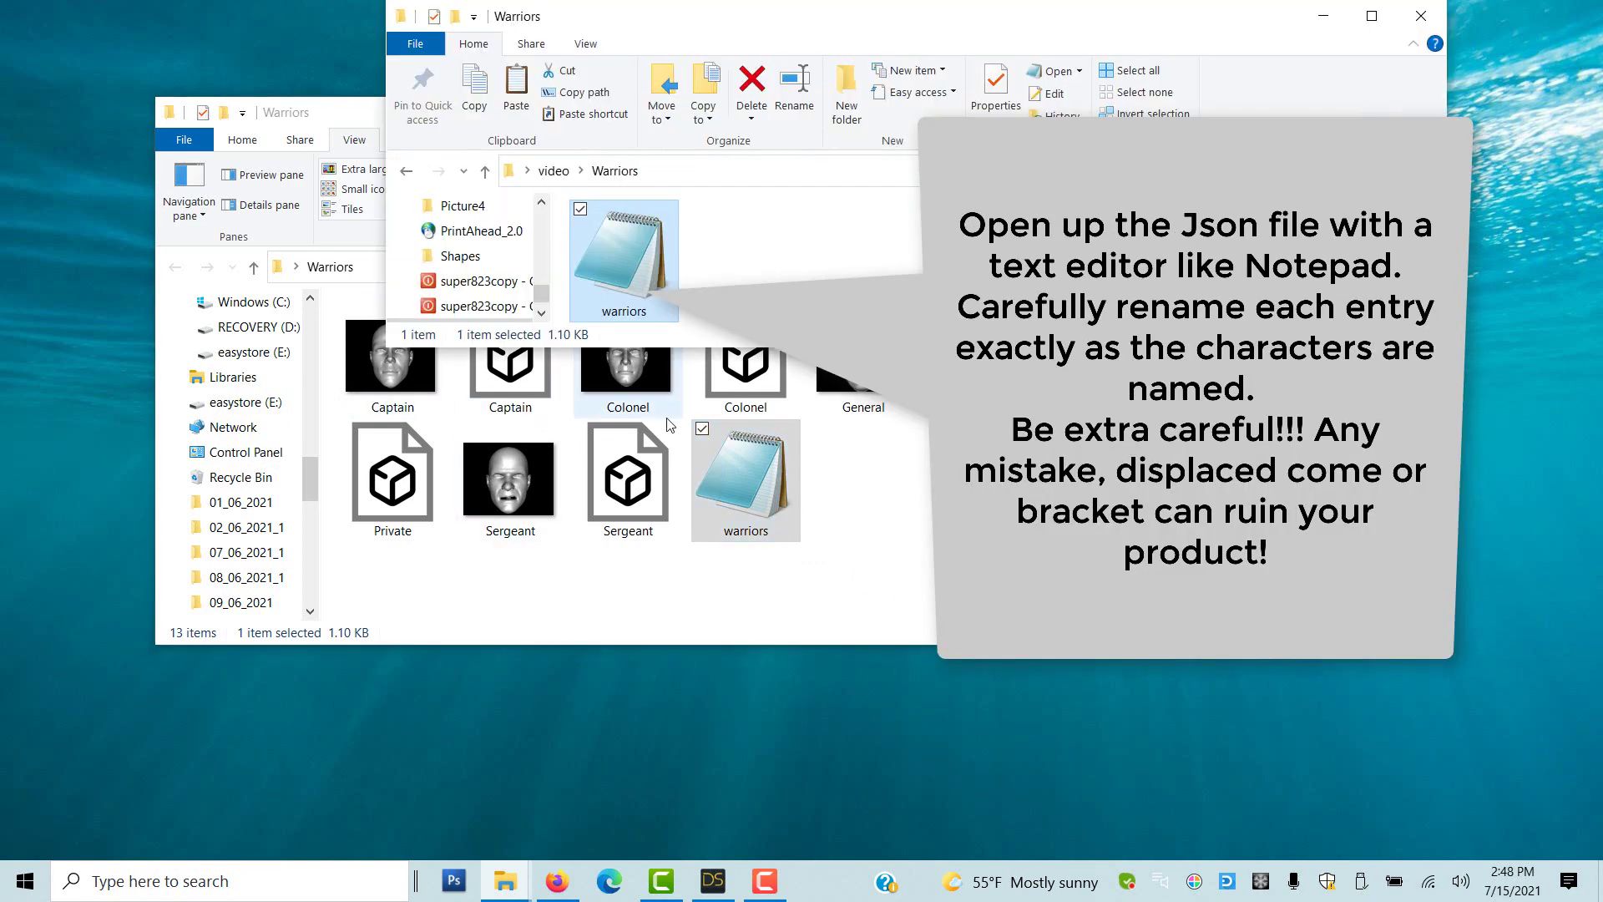
key("Return")
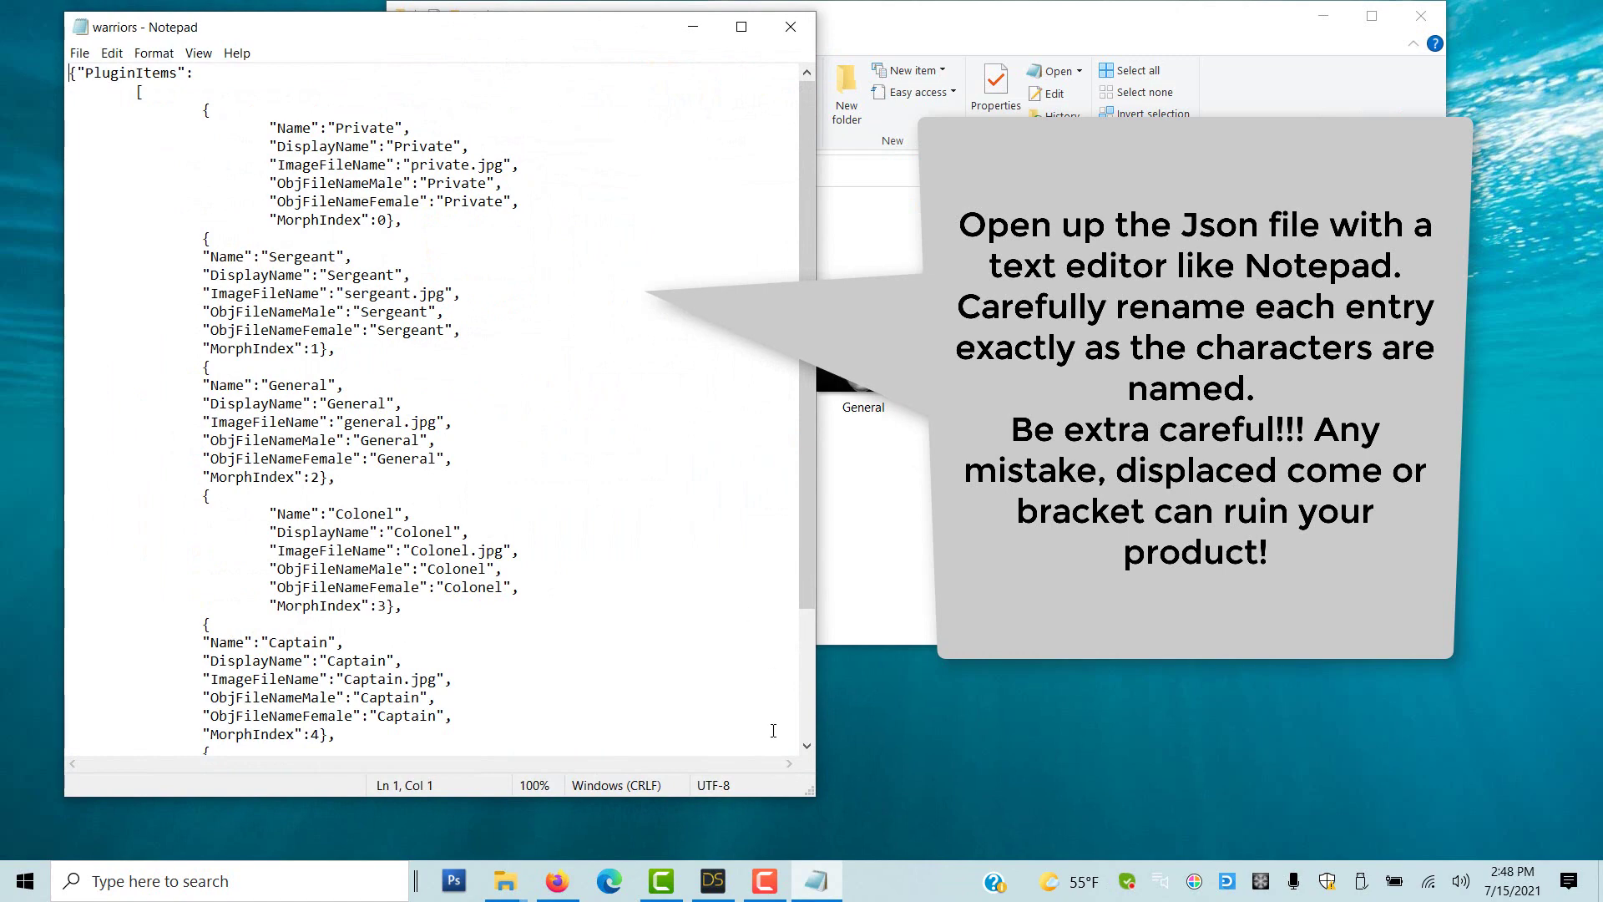
Step: Examine the name, display name, image file and OBJ file entries of each character in the warriors JSON file, and close it
left_click_drag(810, 793, 877, 830)
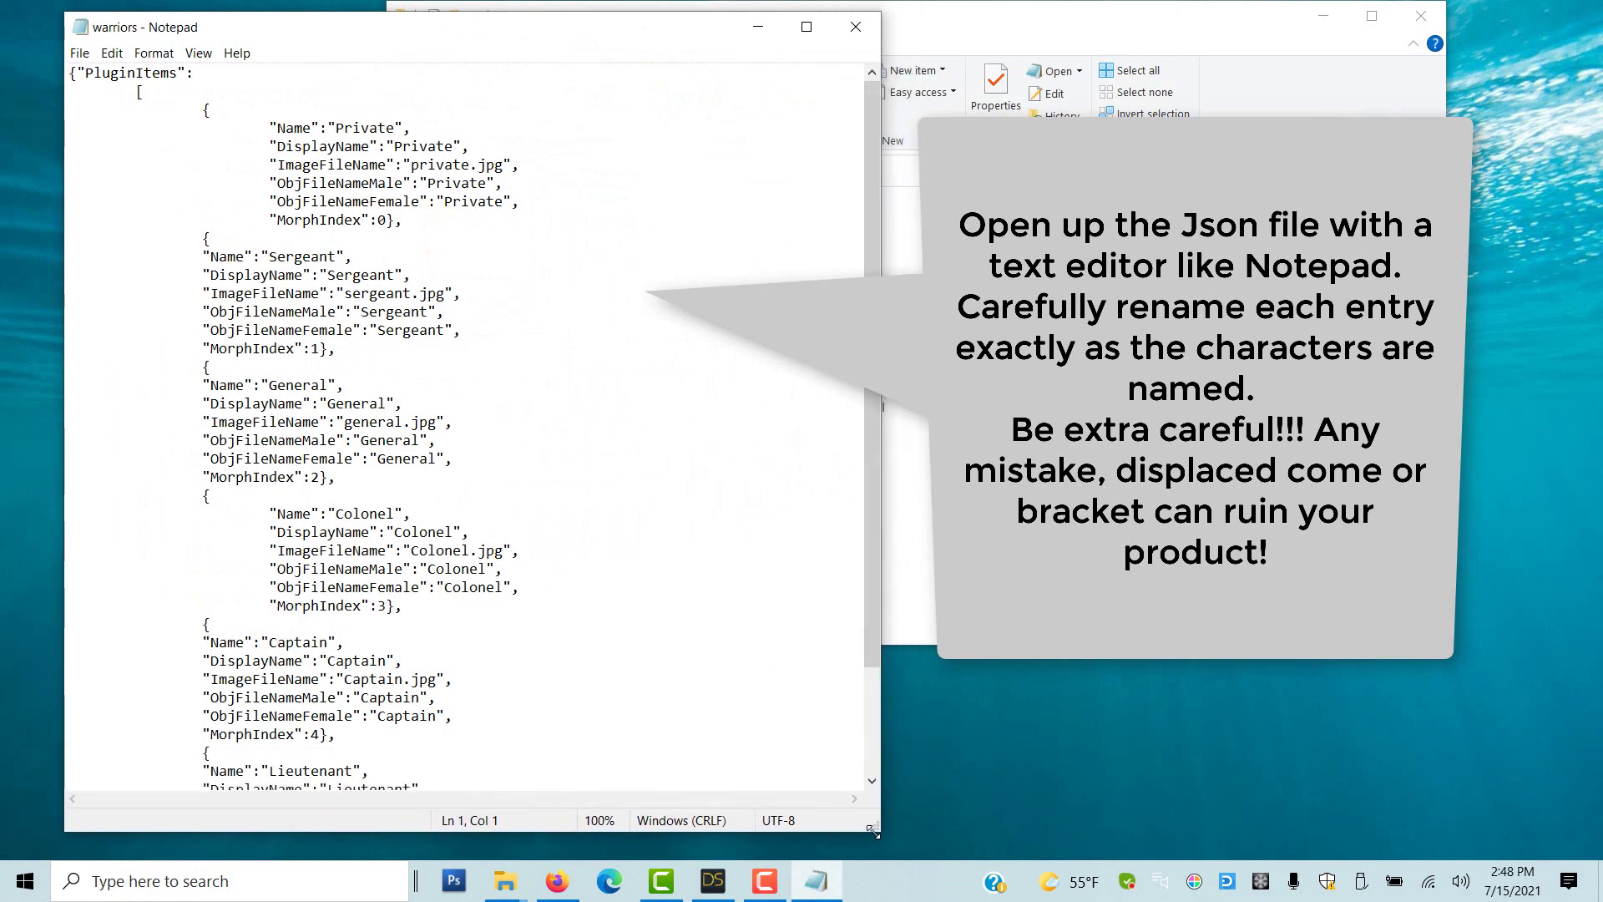
left_click_drag(867, 543, 860, 493)
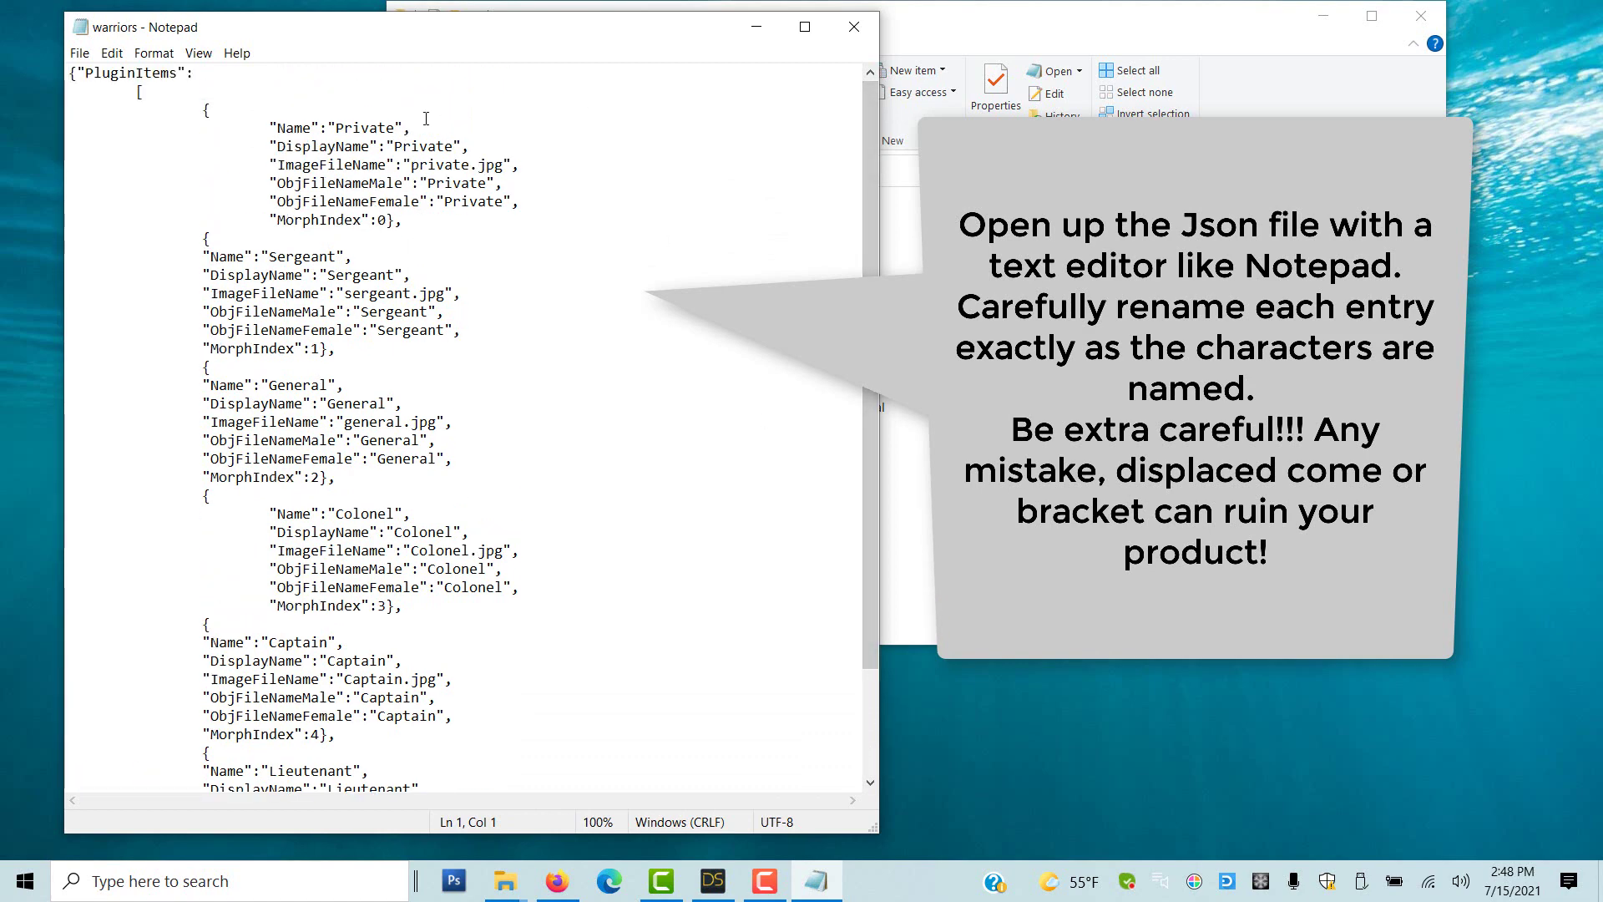
left_click_drag(336, 128, 392, 122)
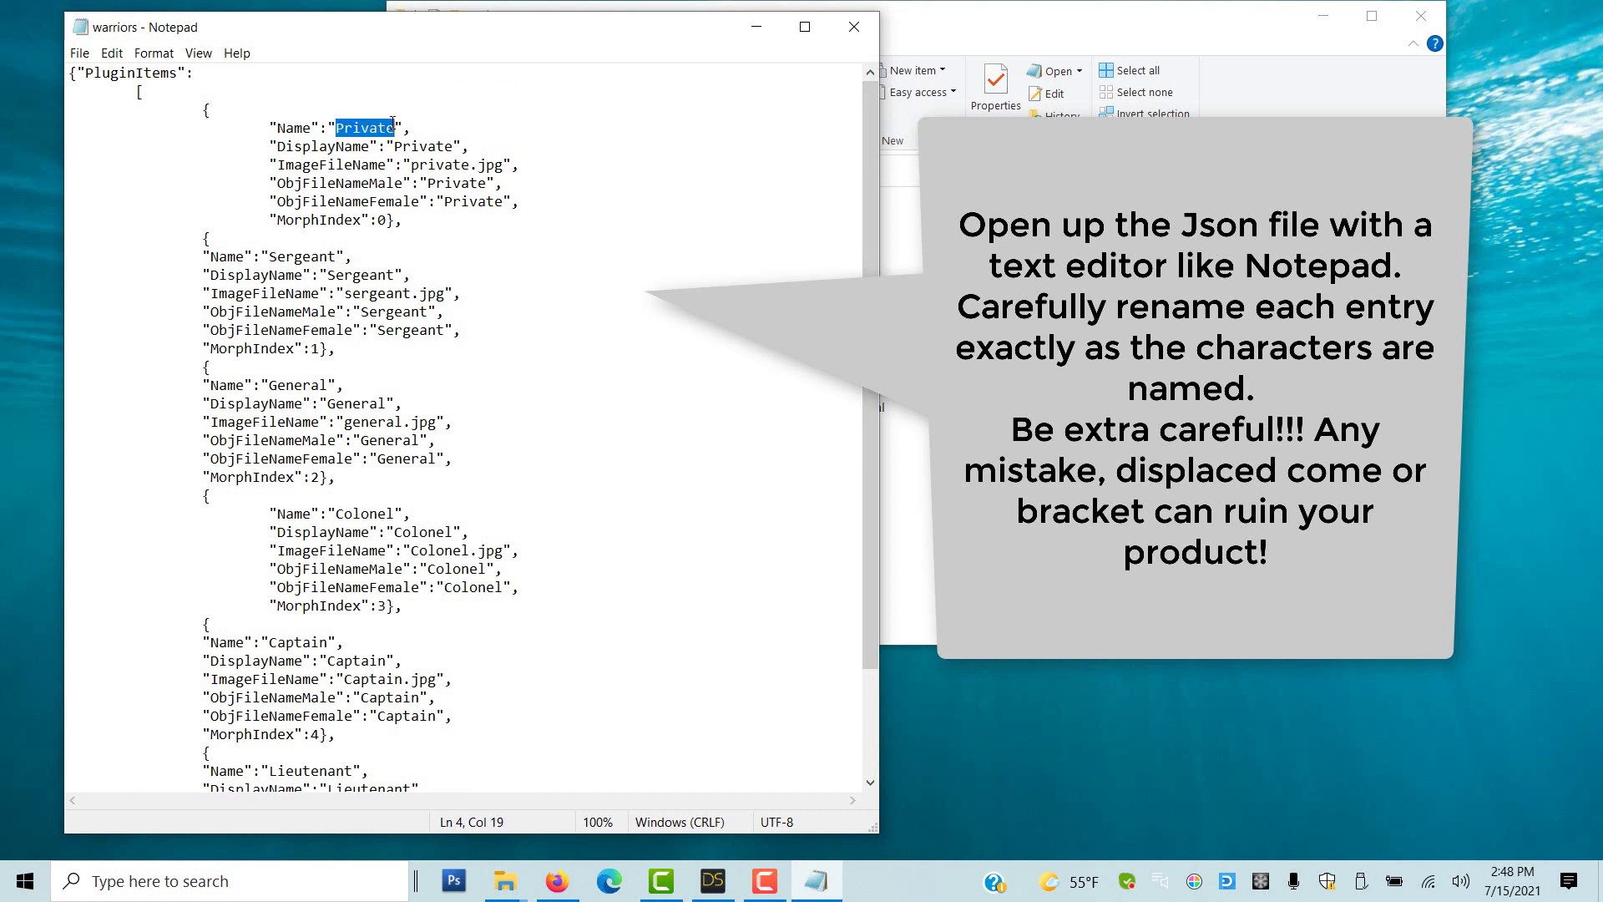
left_click(529, 255)
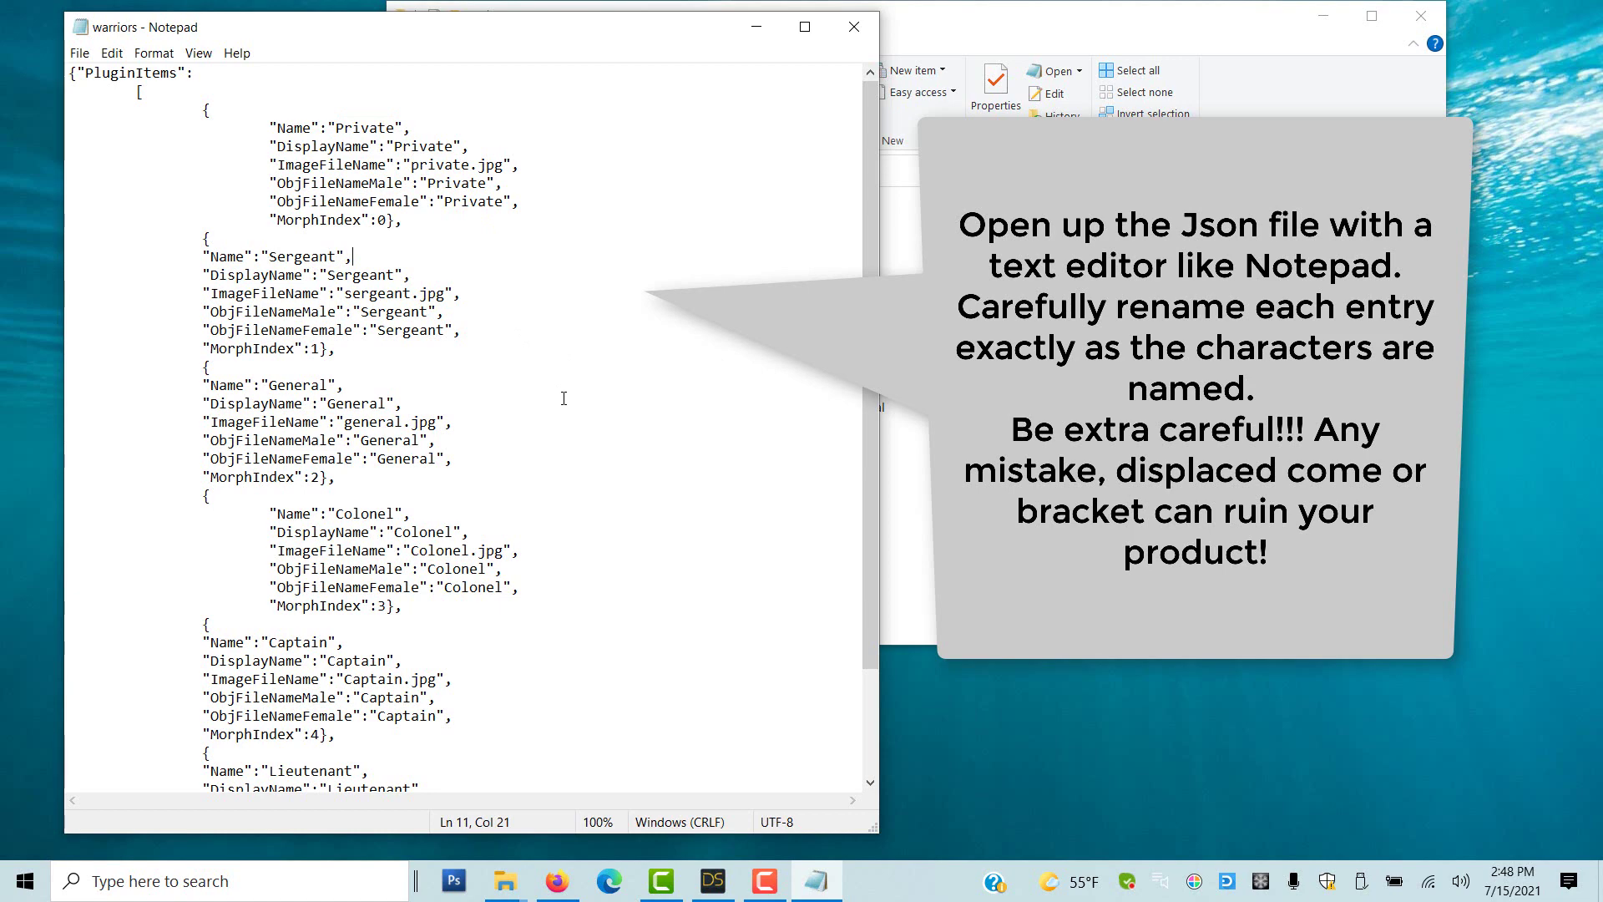
left_click(854, 27)
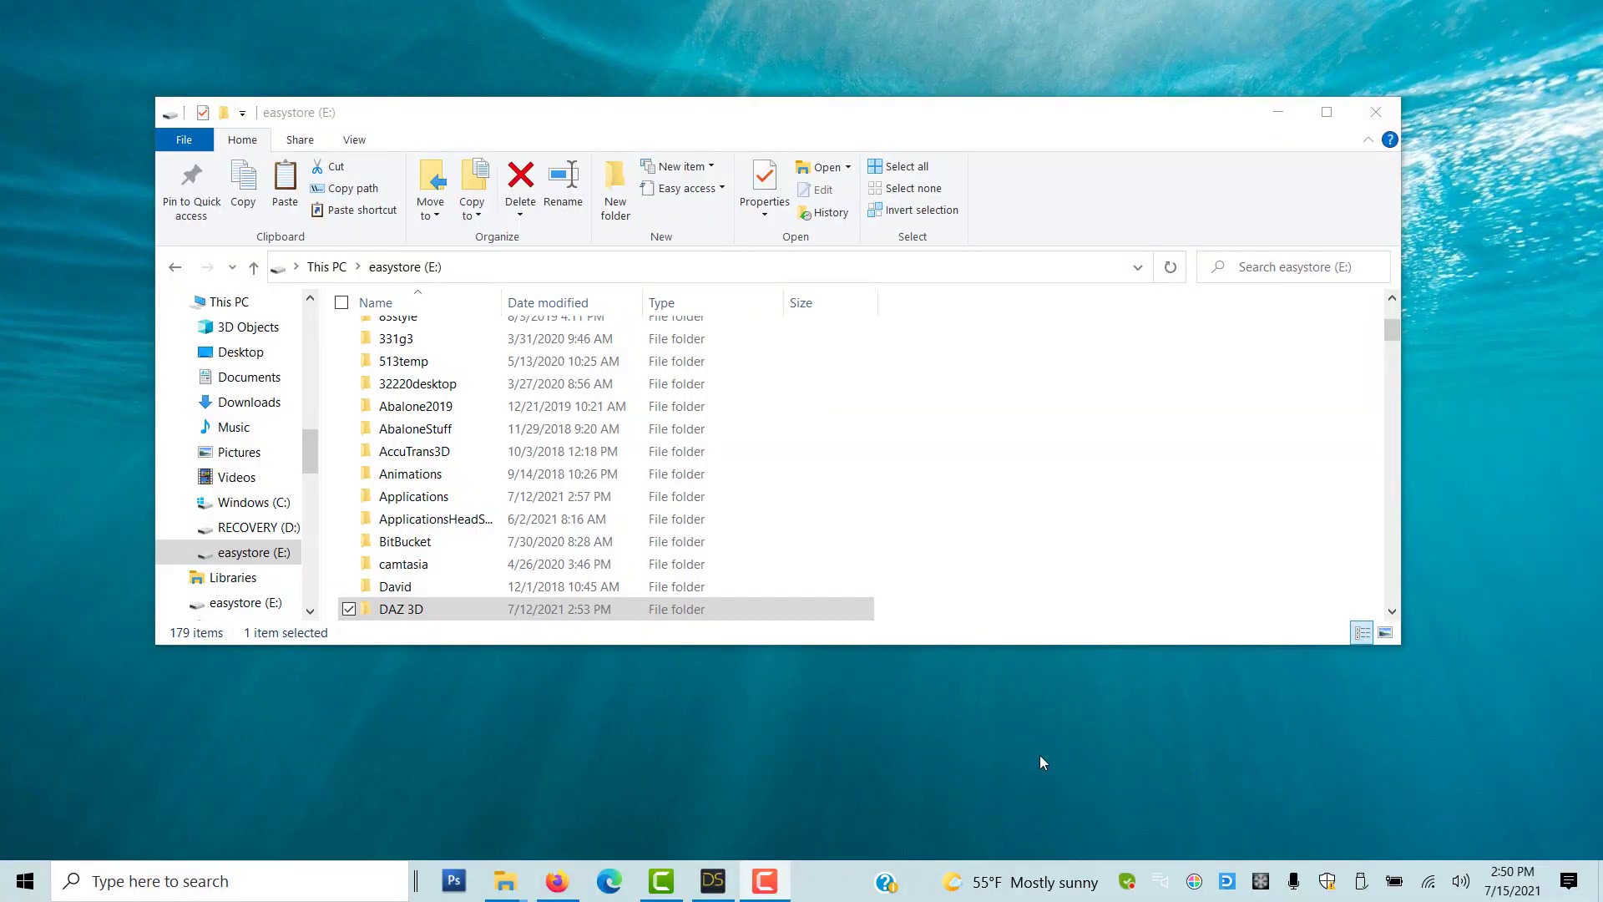
Step: Paste the copied Warriors folder into DAZ 3D\HeadShop plugin\Models\Morphing\Genesis 8.1\Man on the easystore (E:) drive
double_click(447, 609)
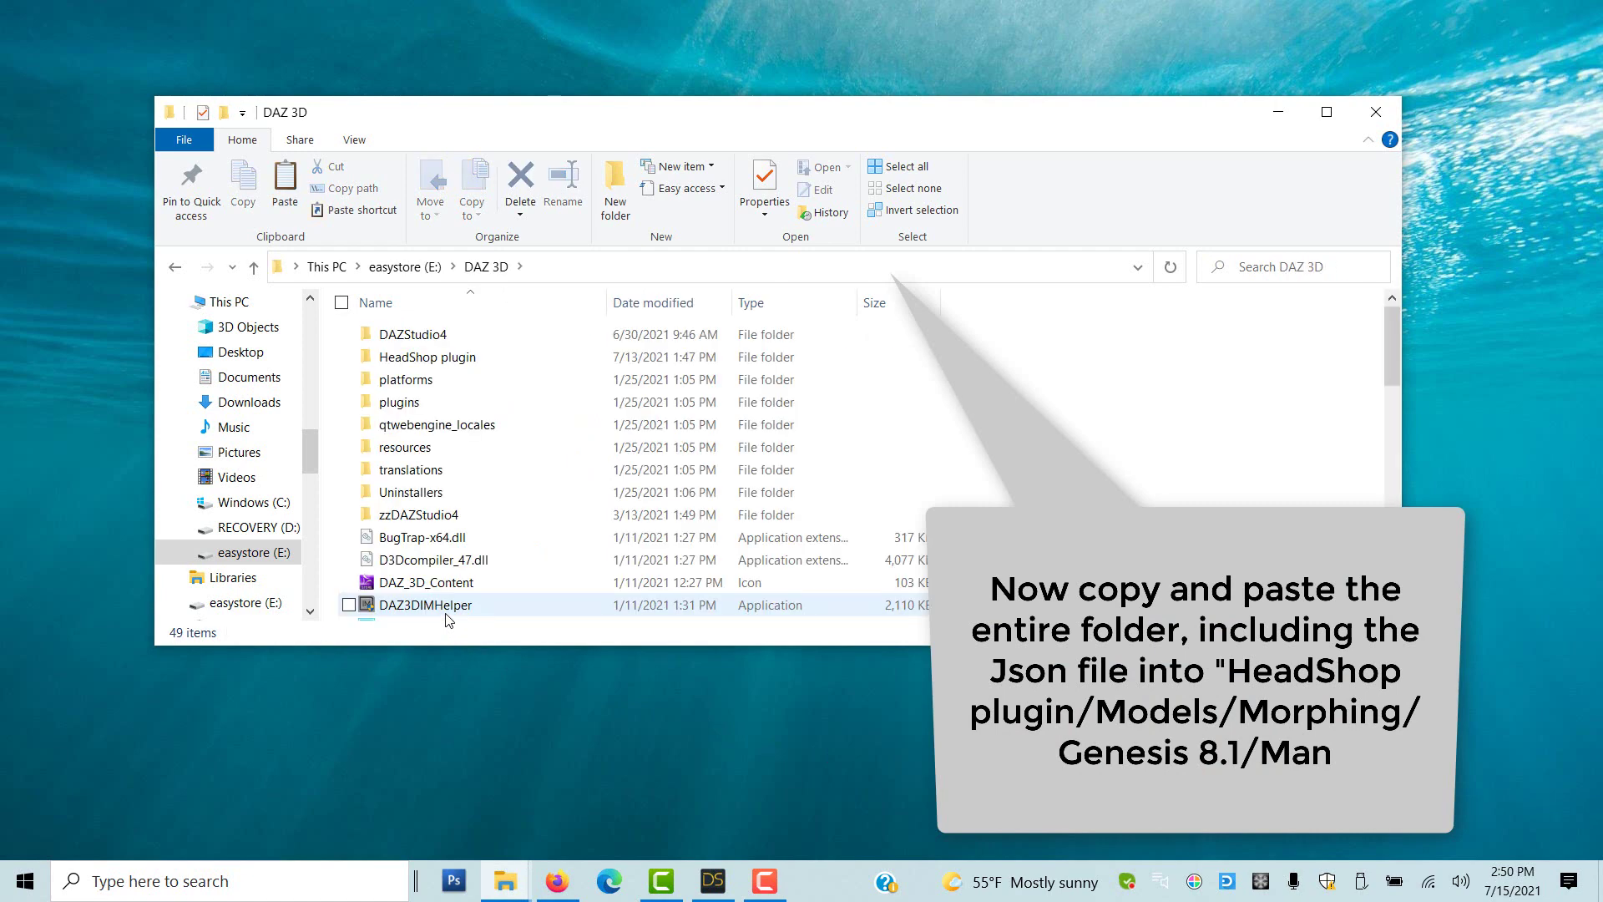
left_click(427, 359)
double_click(427, 358)
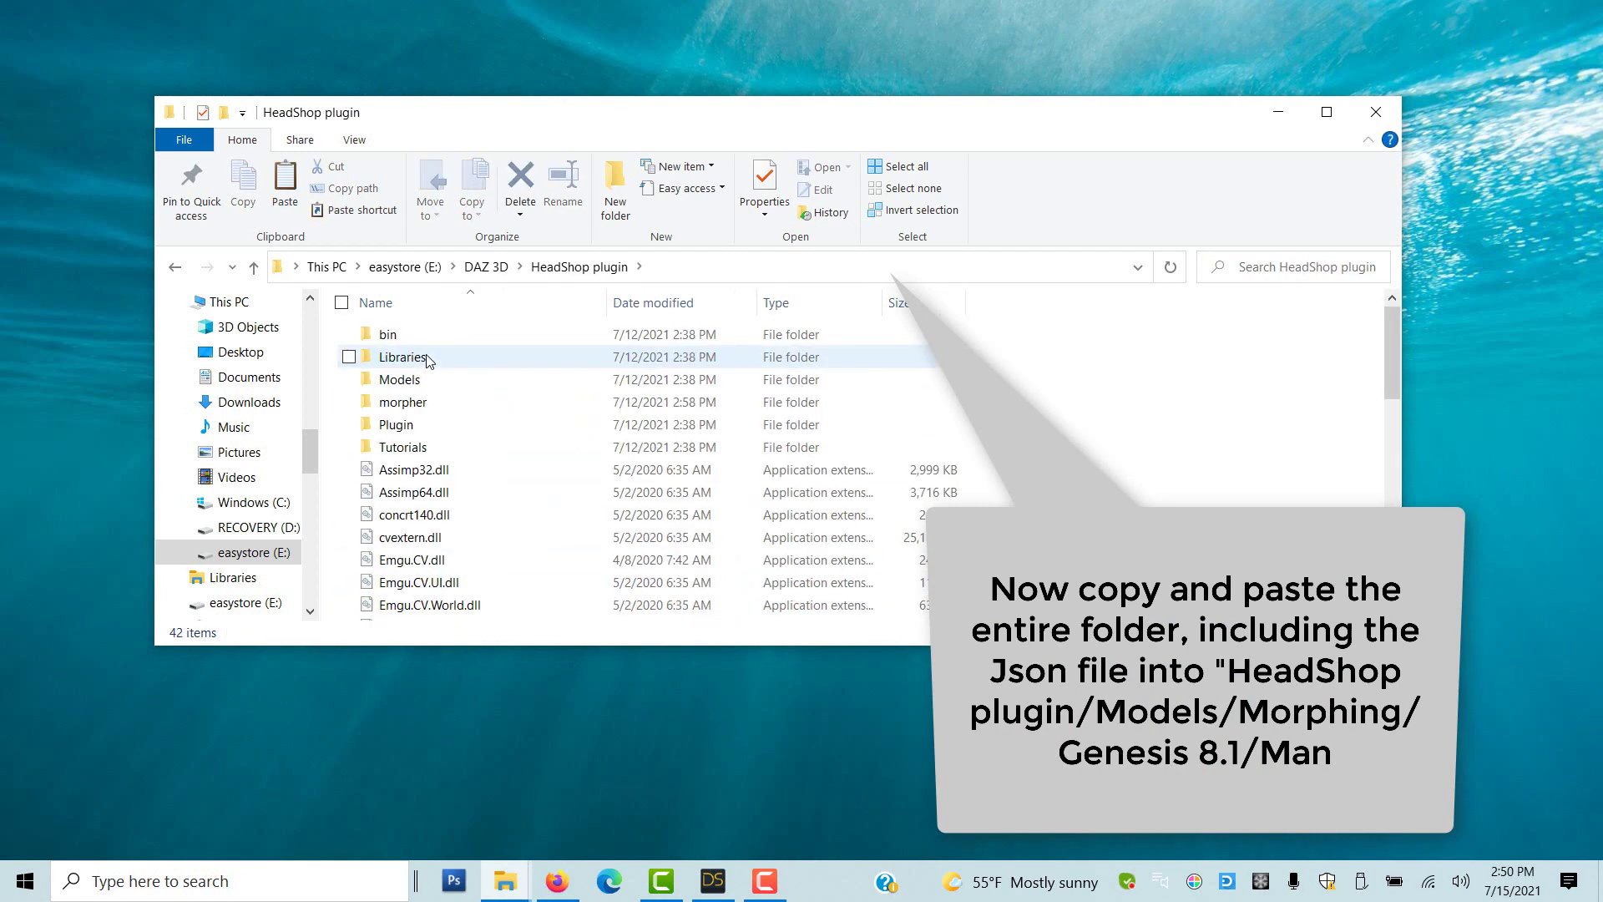
double_click(419, 382)
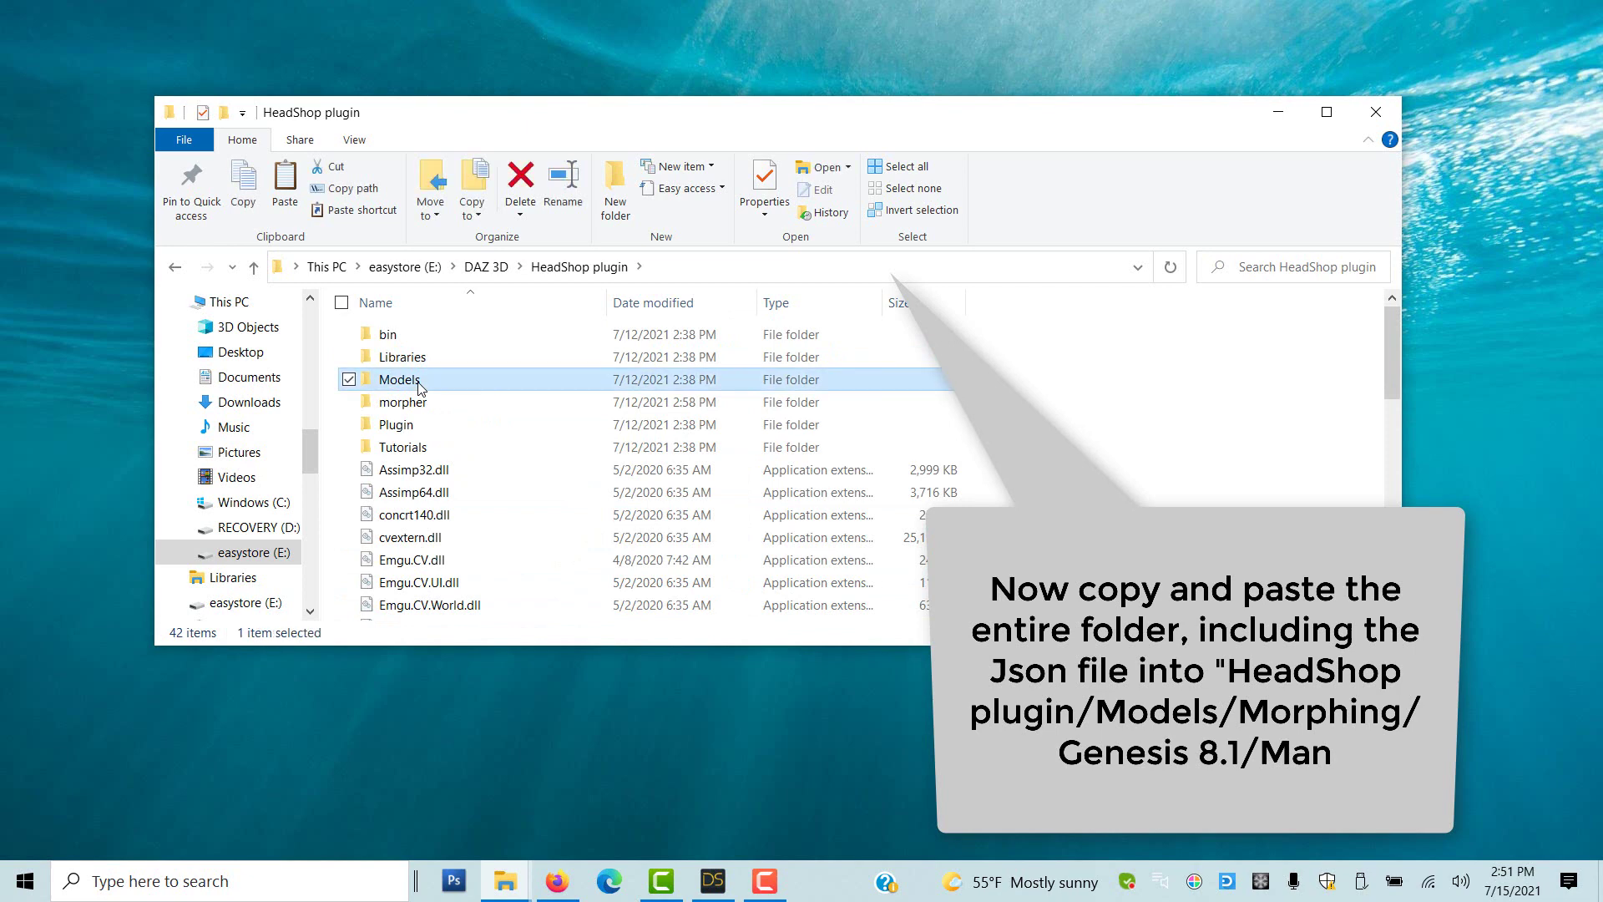
double_click(415, 359)
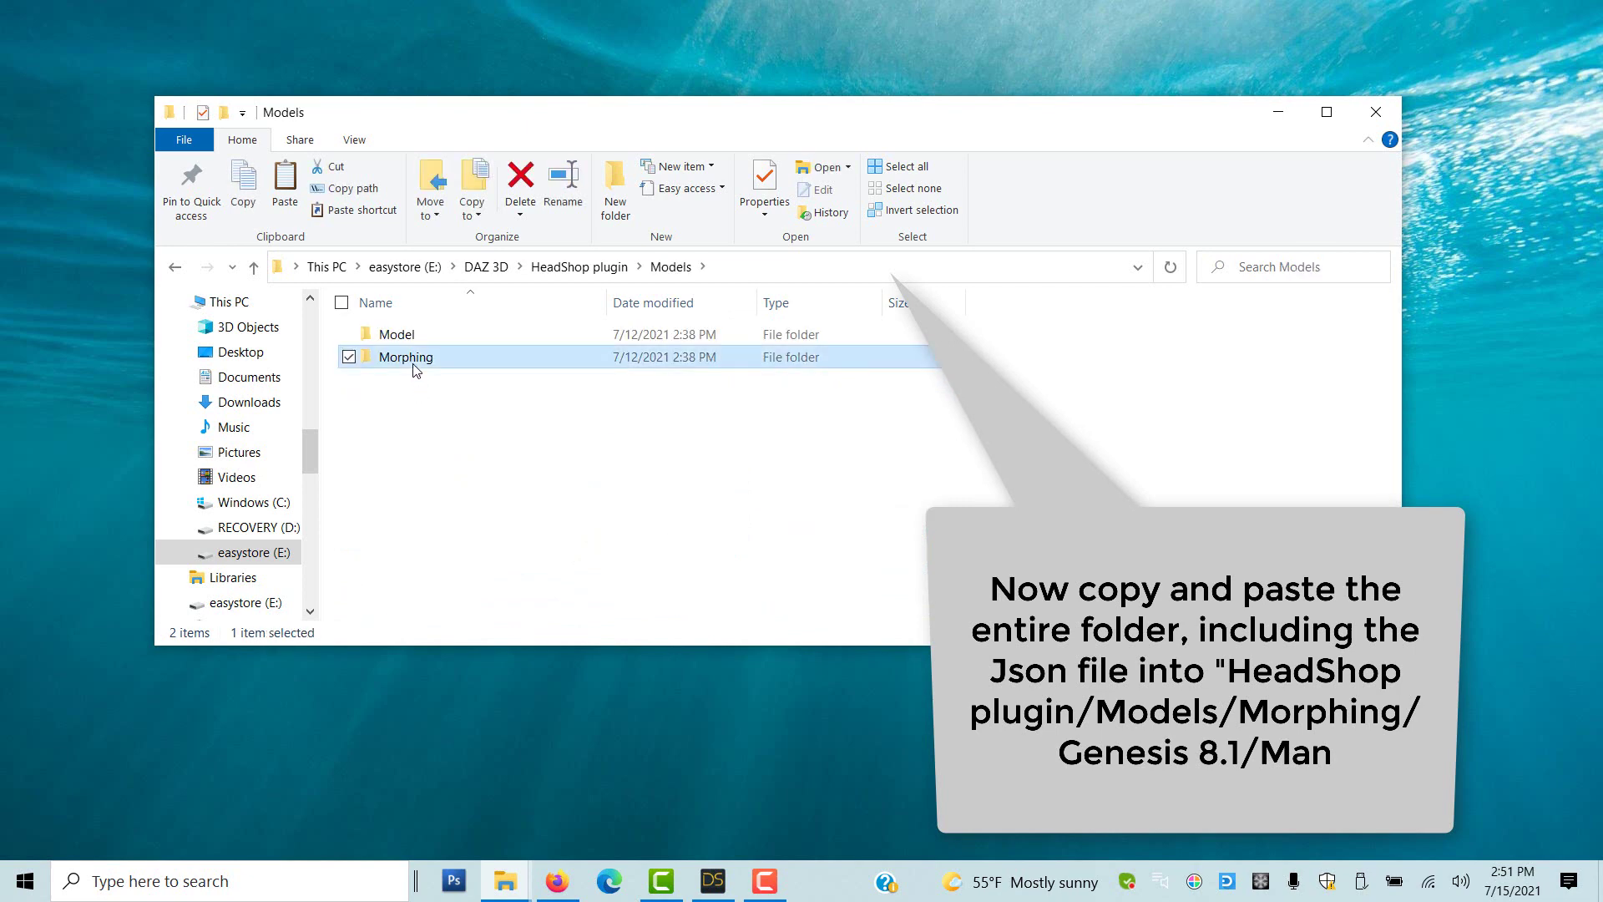
left_click(415, 381)
double_click(412, 381)
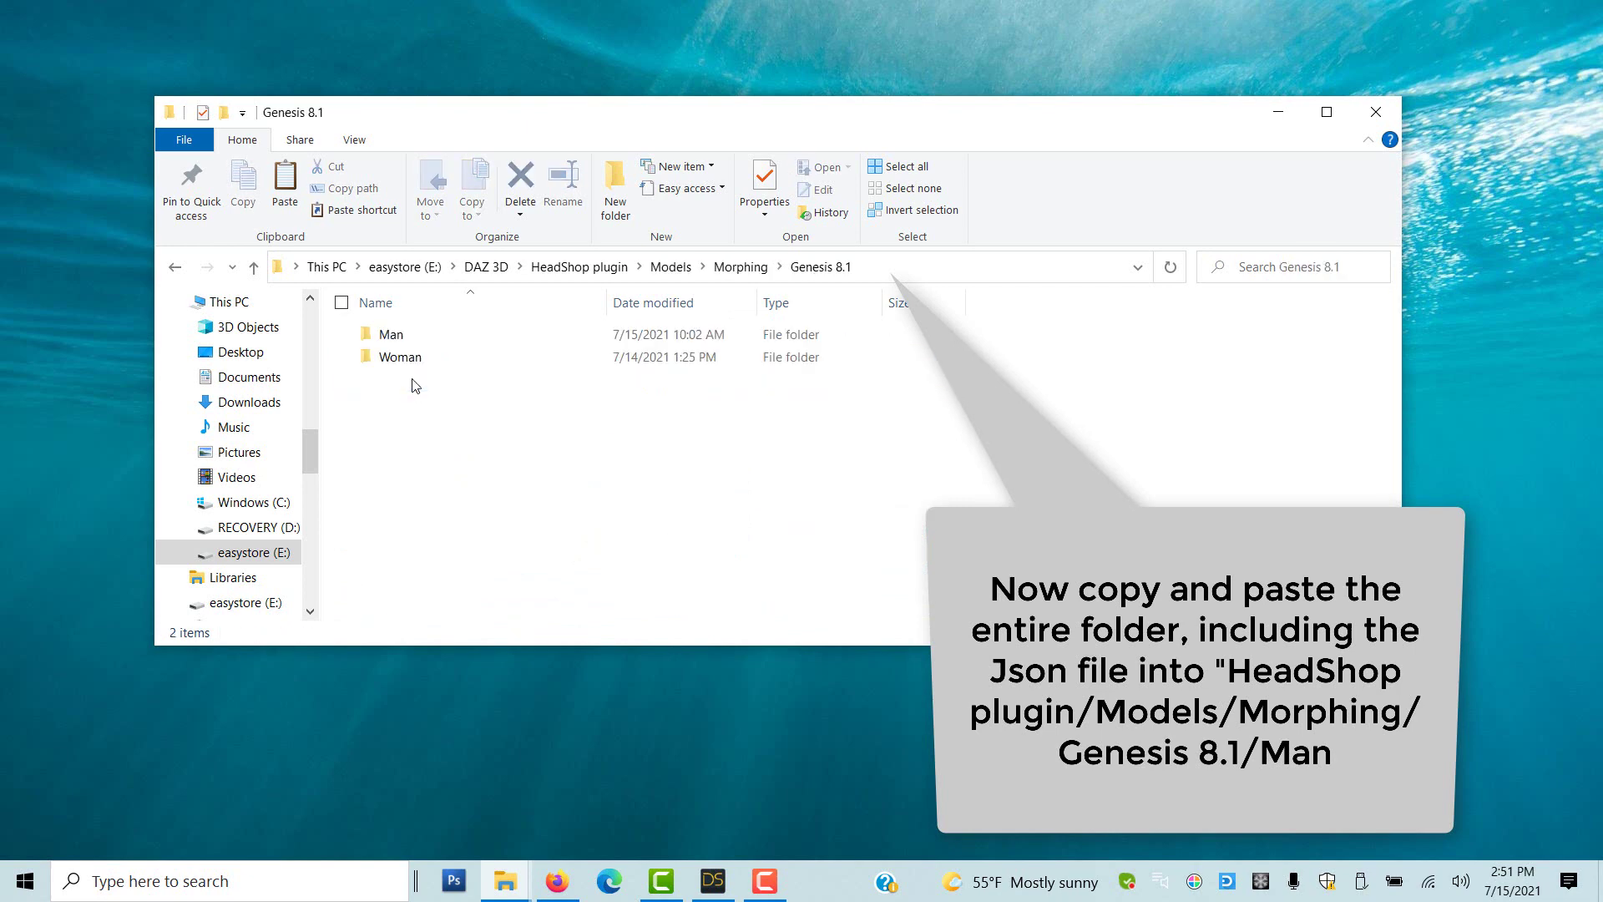
double_click(409, 337)
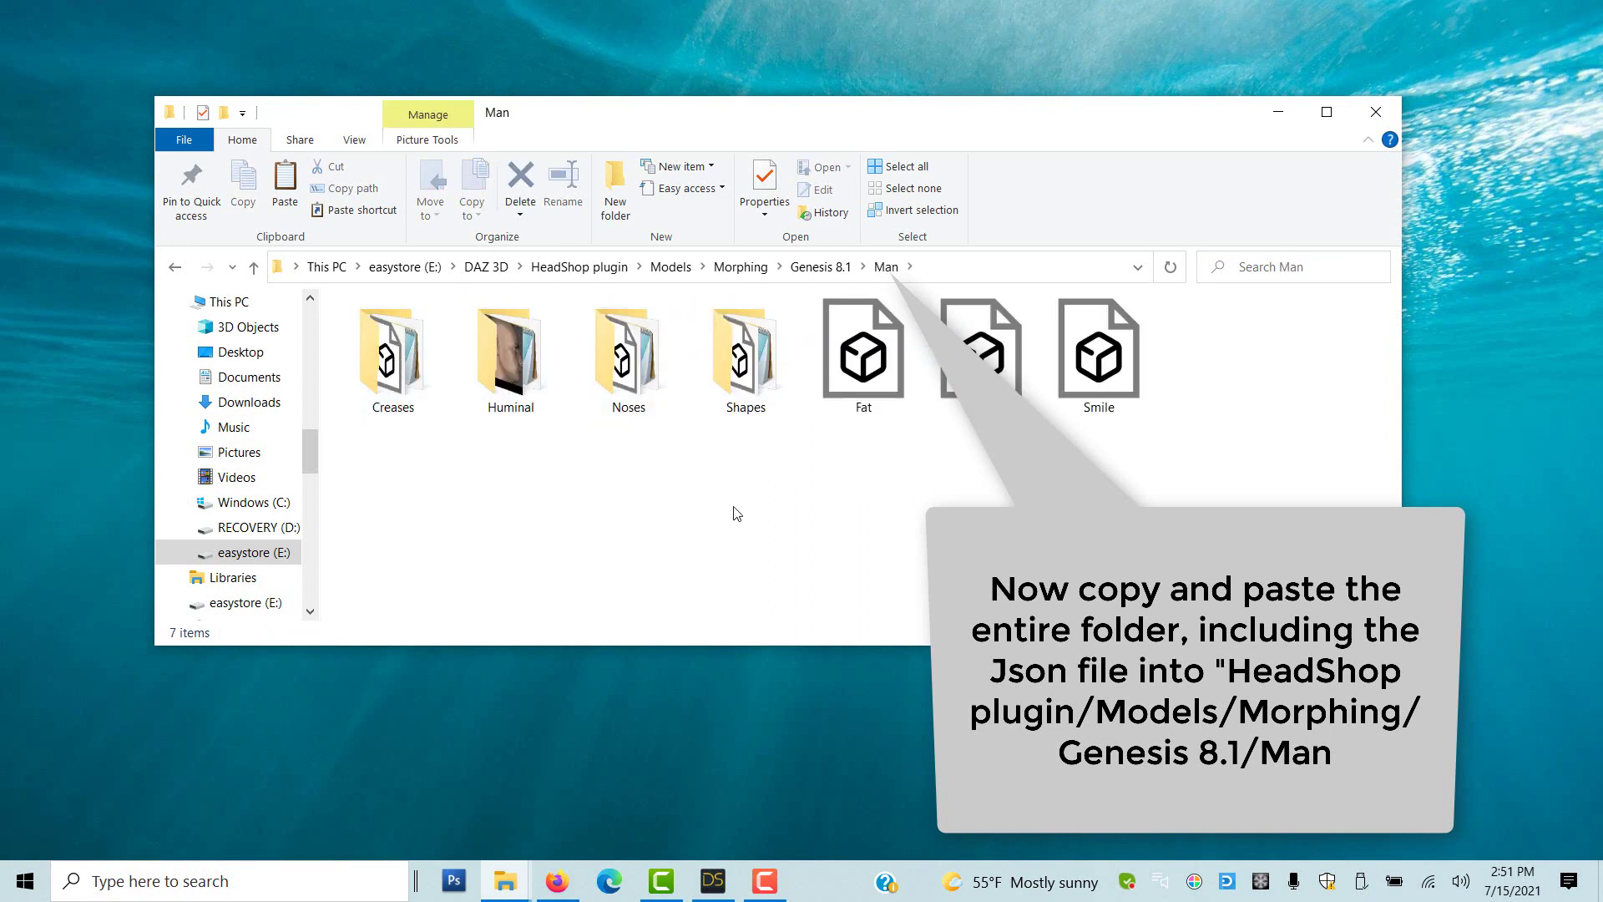
right_click(648, 506)
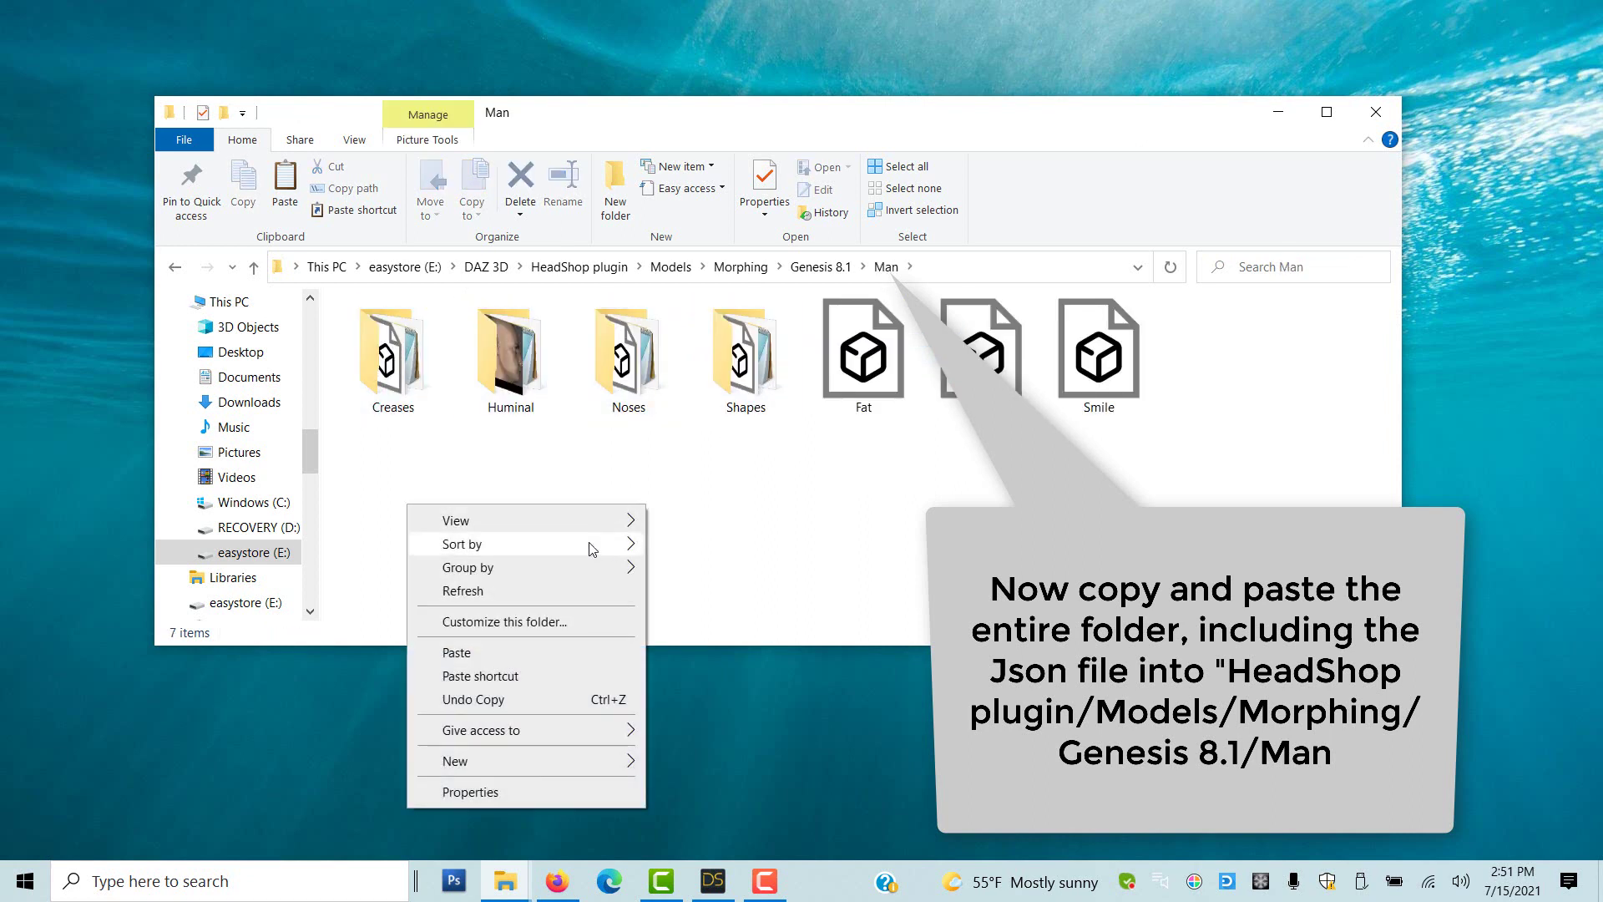
left_click(473, 652)
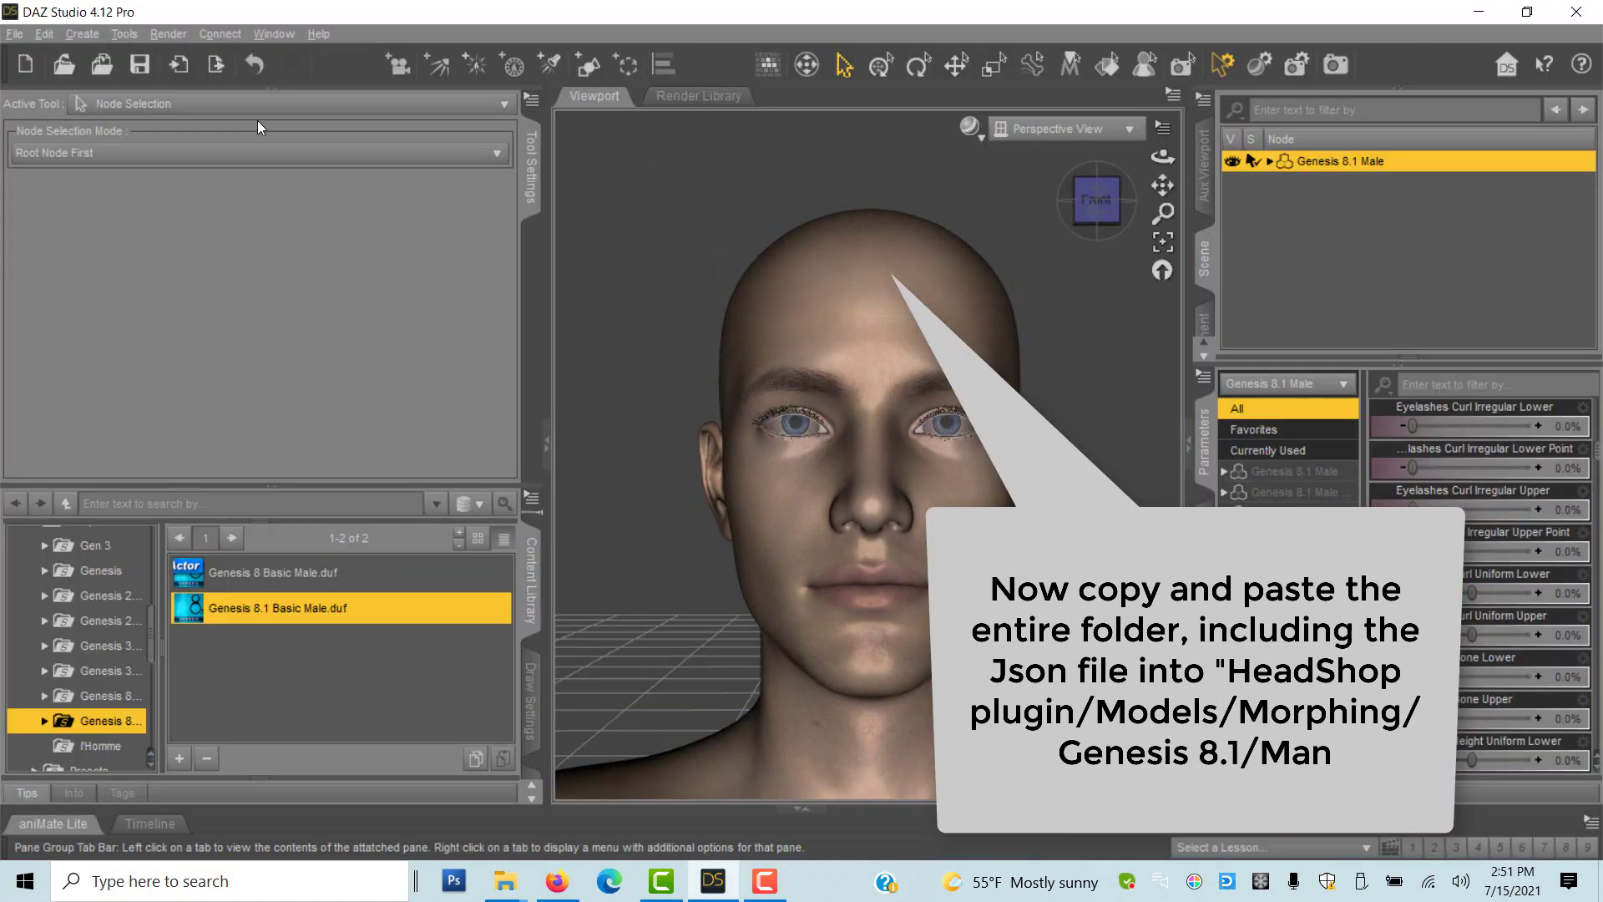
Step: In DAZ Studio, launch HeadShop on Genesis 8.1 Male with Create New HeadShop OBJ, include Lips in the surface selection, and accept
left_click(45, 33)
left_click(108, 359)
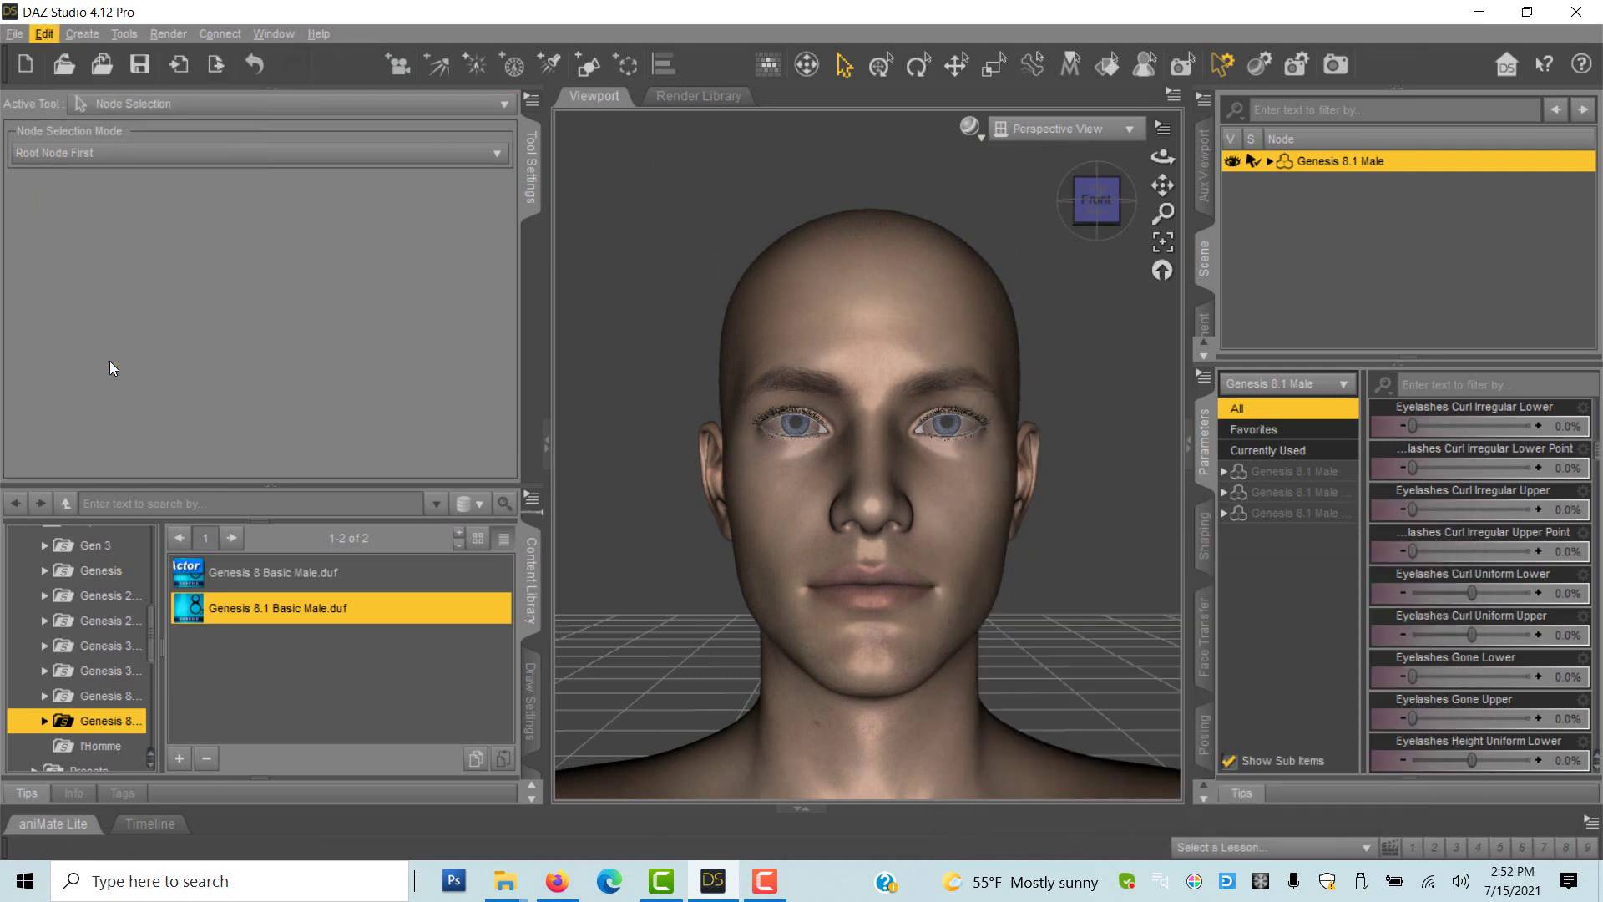
left_click(760, 484)
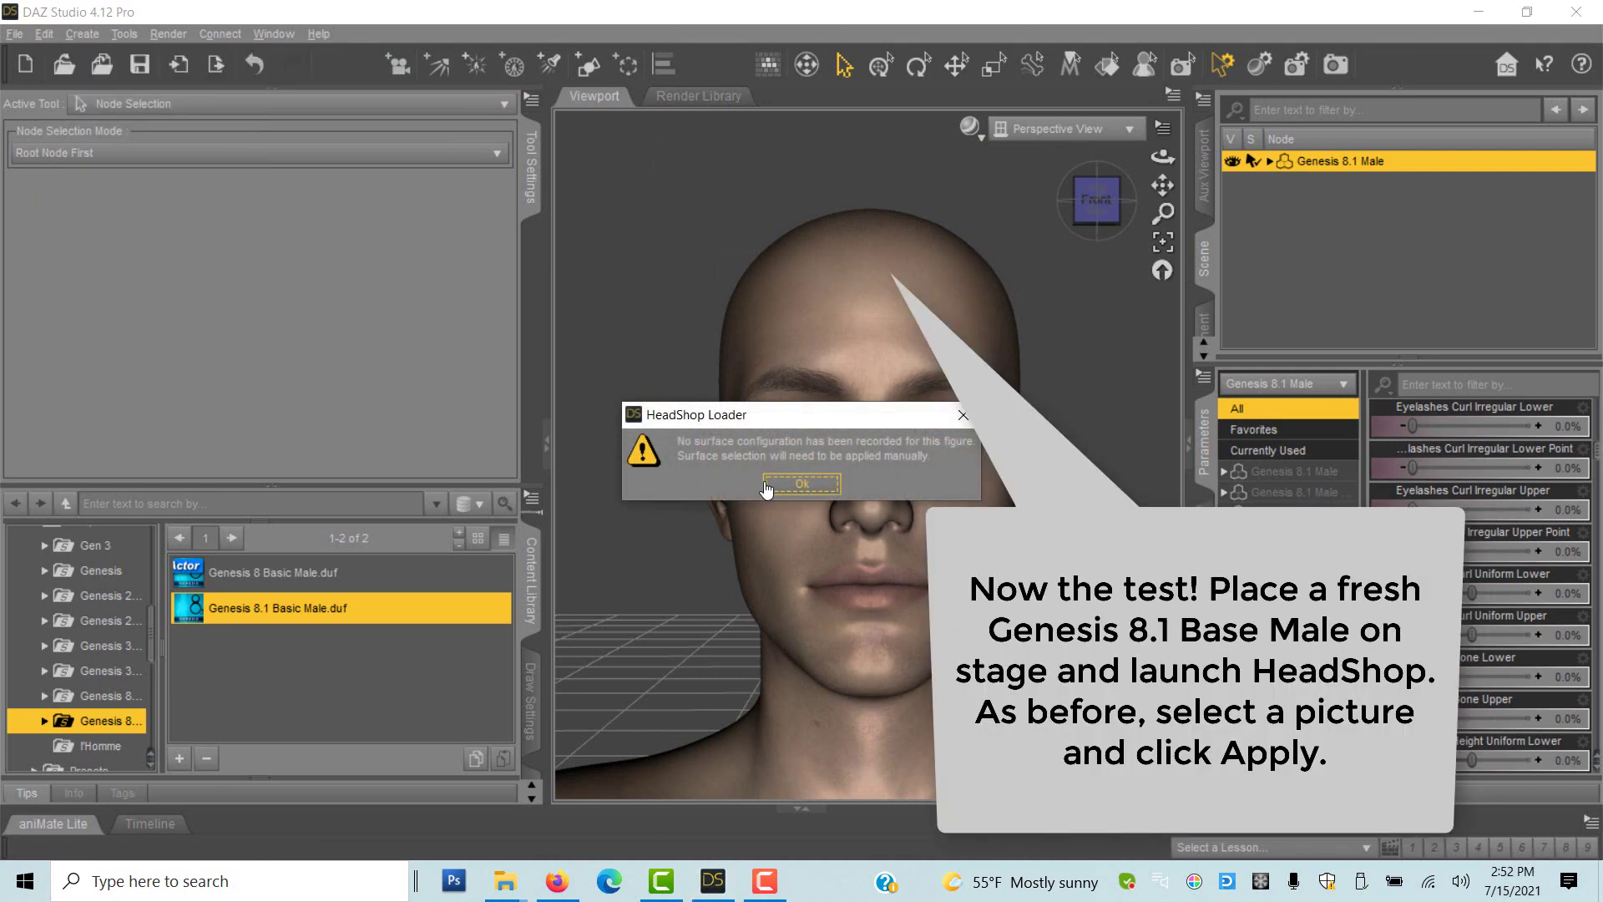
left_click(564, 577)
scroll(550, 588, "down", 2)
left_click(538, 593)
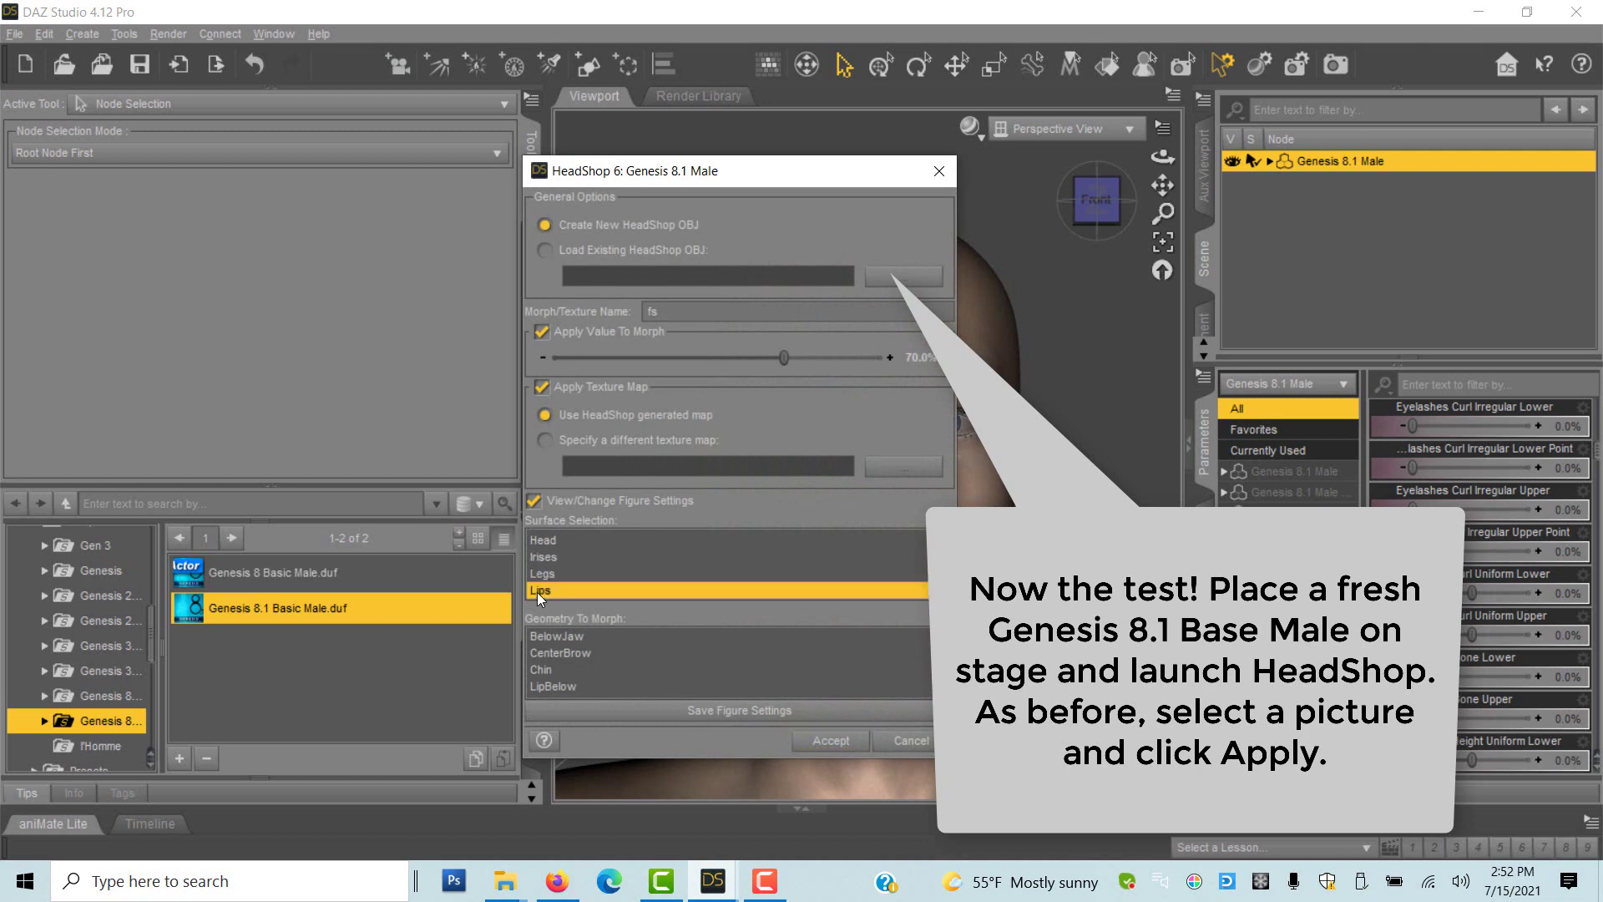
left_click(831, 742)
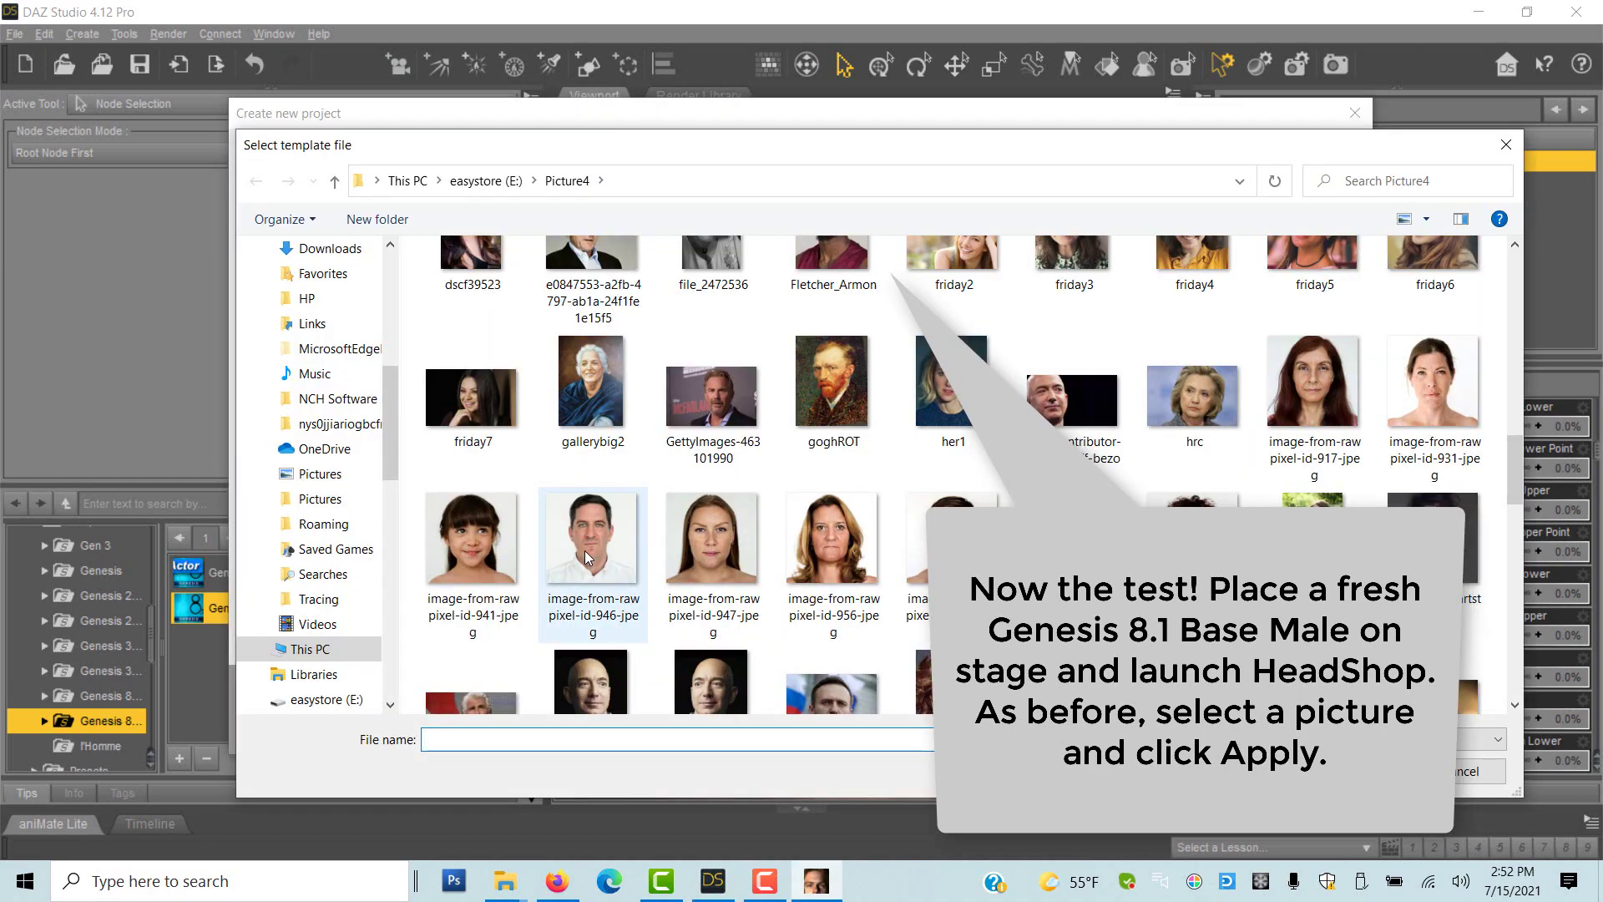
Step: Load the portrait image-from-rawpixel-id-946-jpeg as the template picture and maximize the HeadShop window
double_click(586, 549)
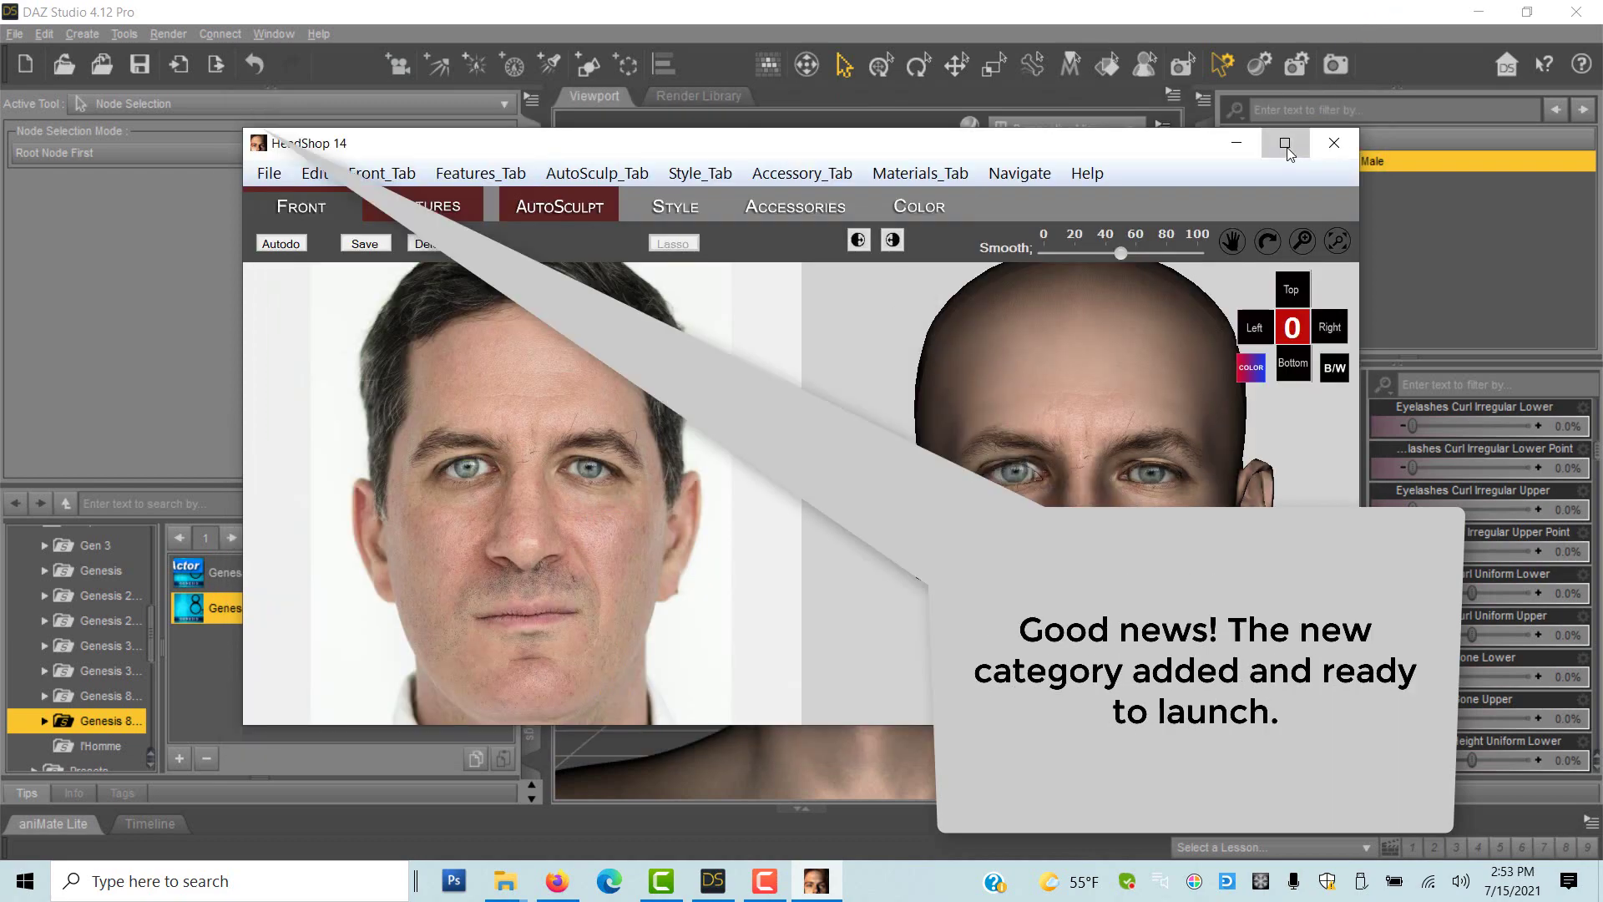
left_click(1286, 143)
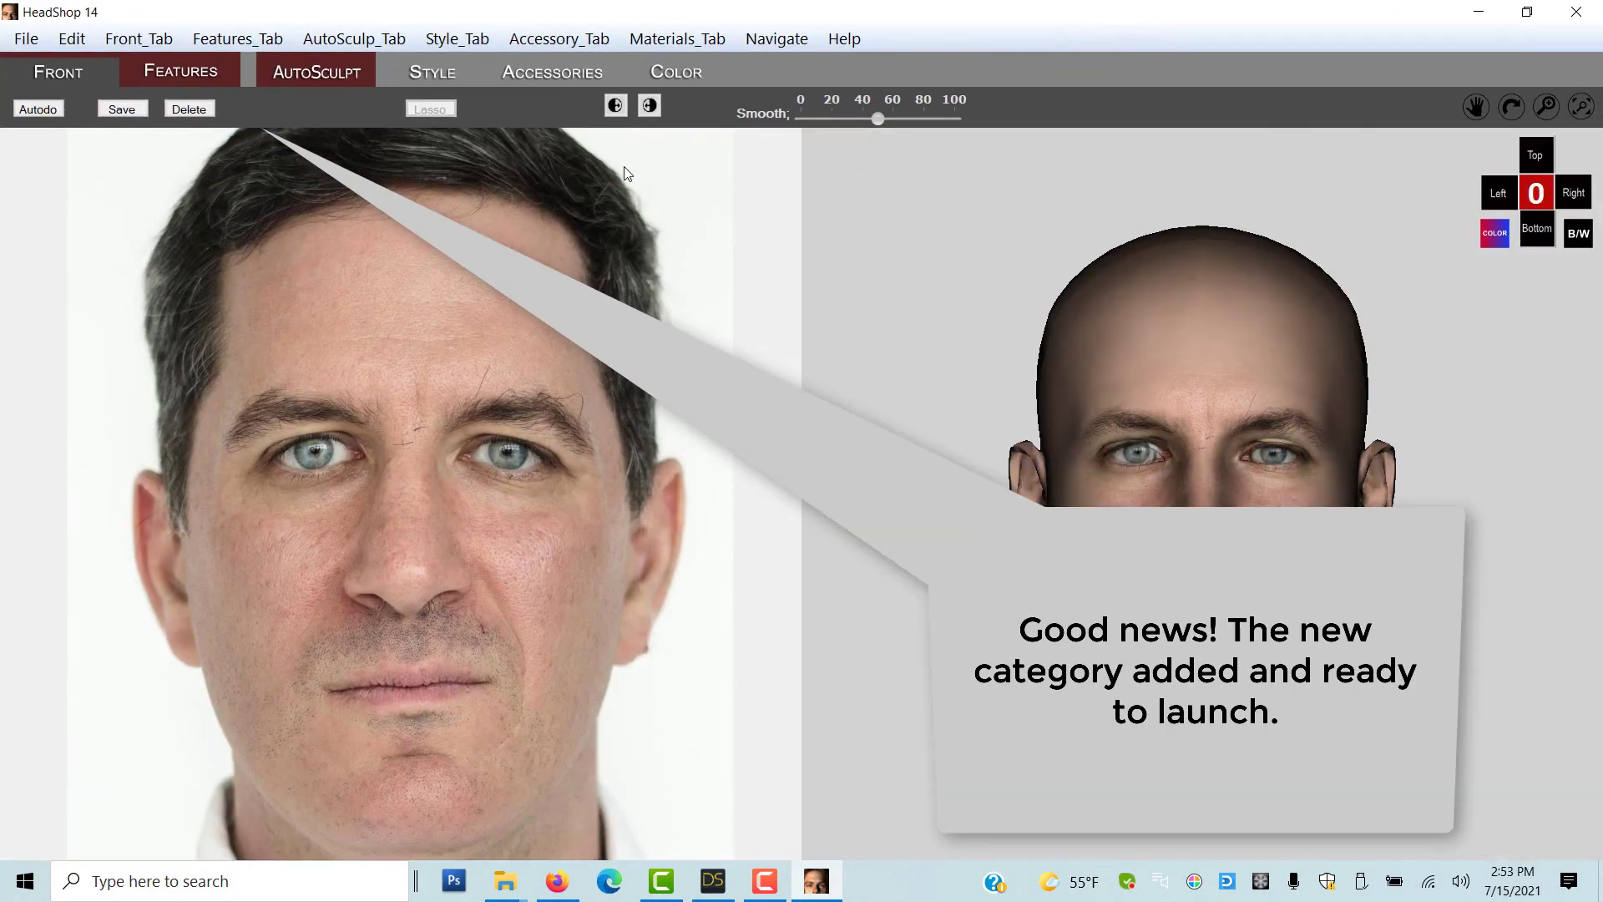
Step: Switch to AutoSculpt, dismiss the learning hints, and check the category list for Warriors
left_click(306, 72)
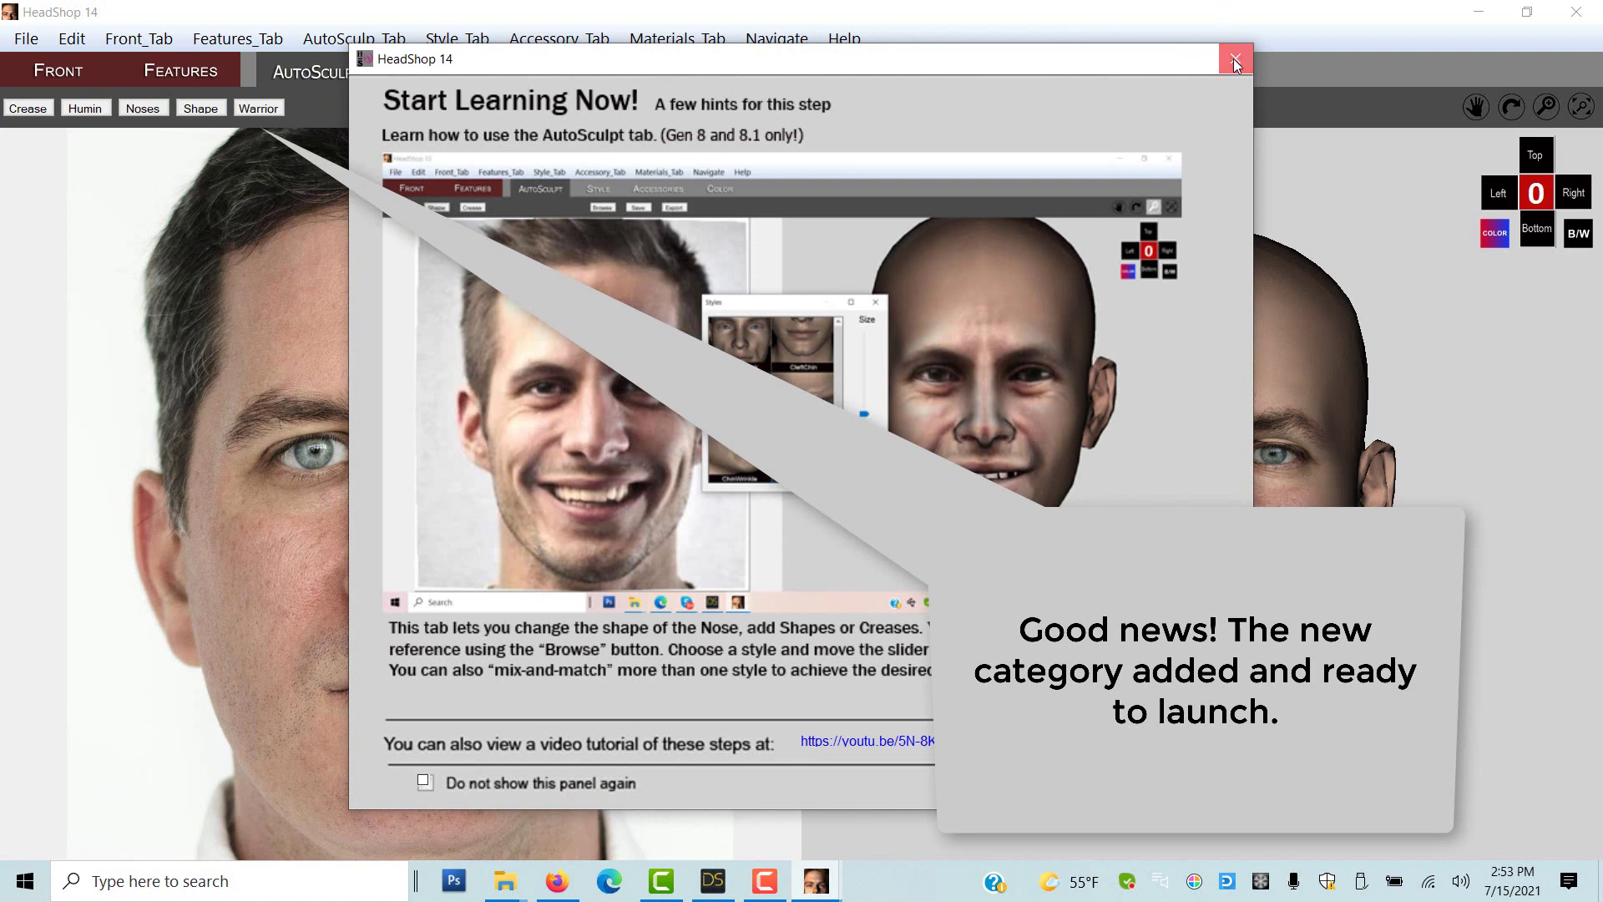
left_click(1236, 59)
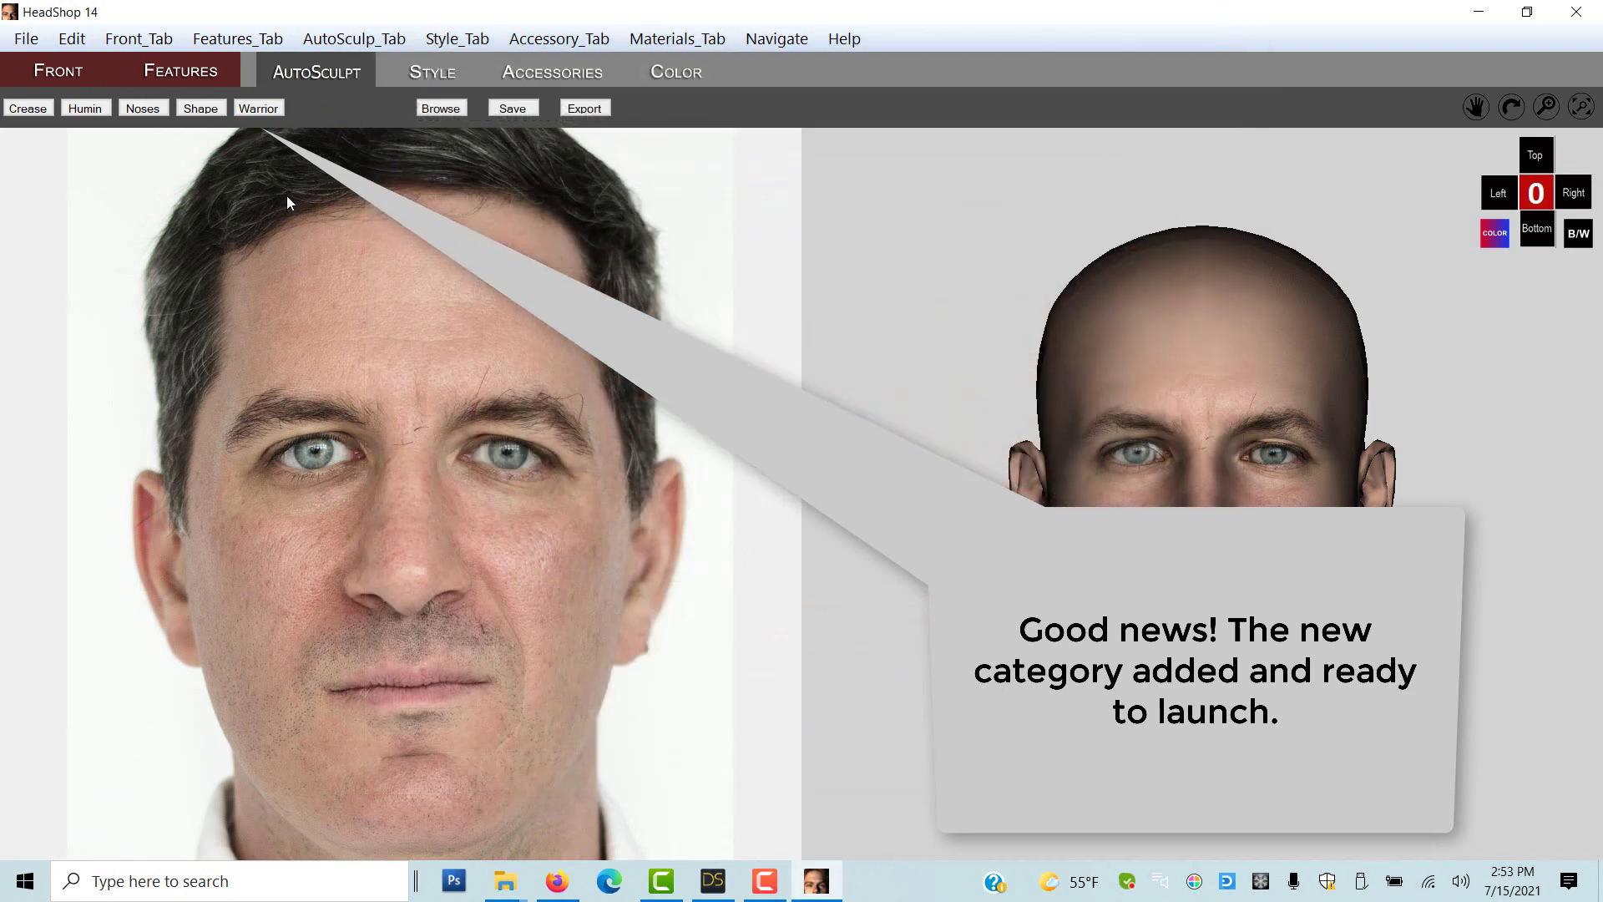
left_click(332, 38)
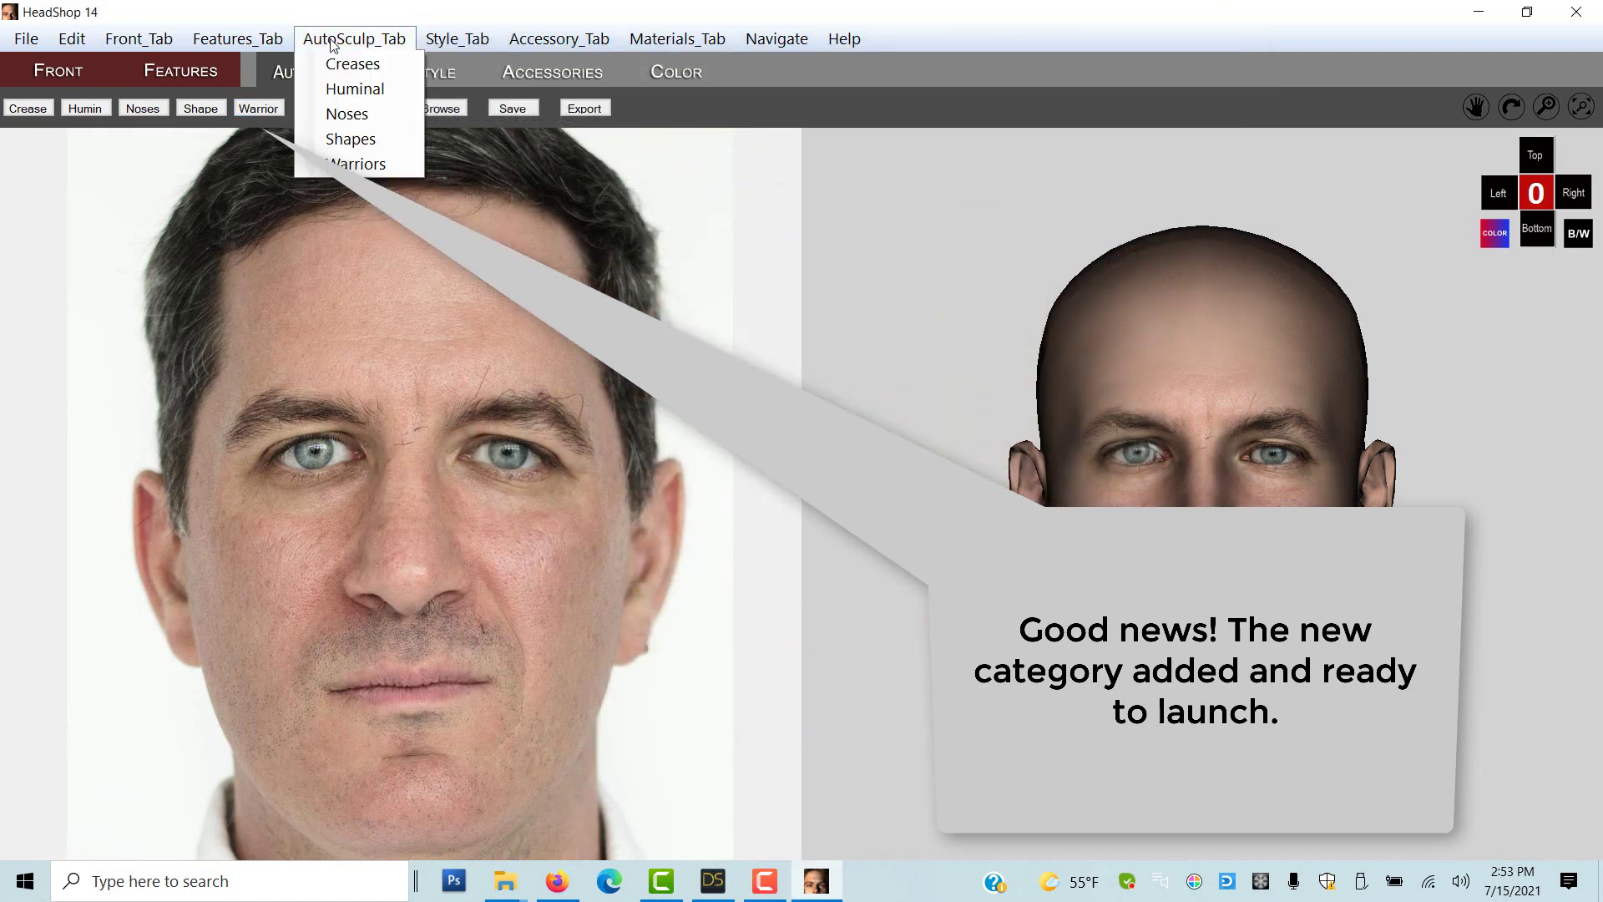
left_click(333, 38)
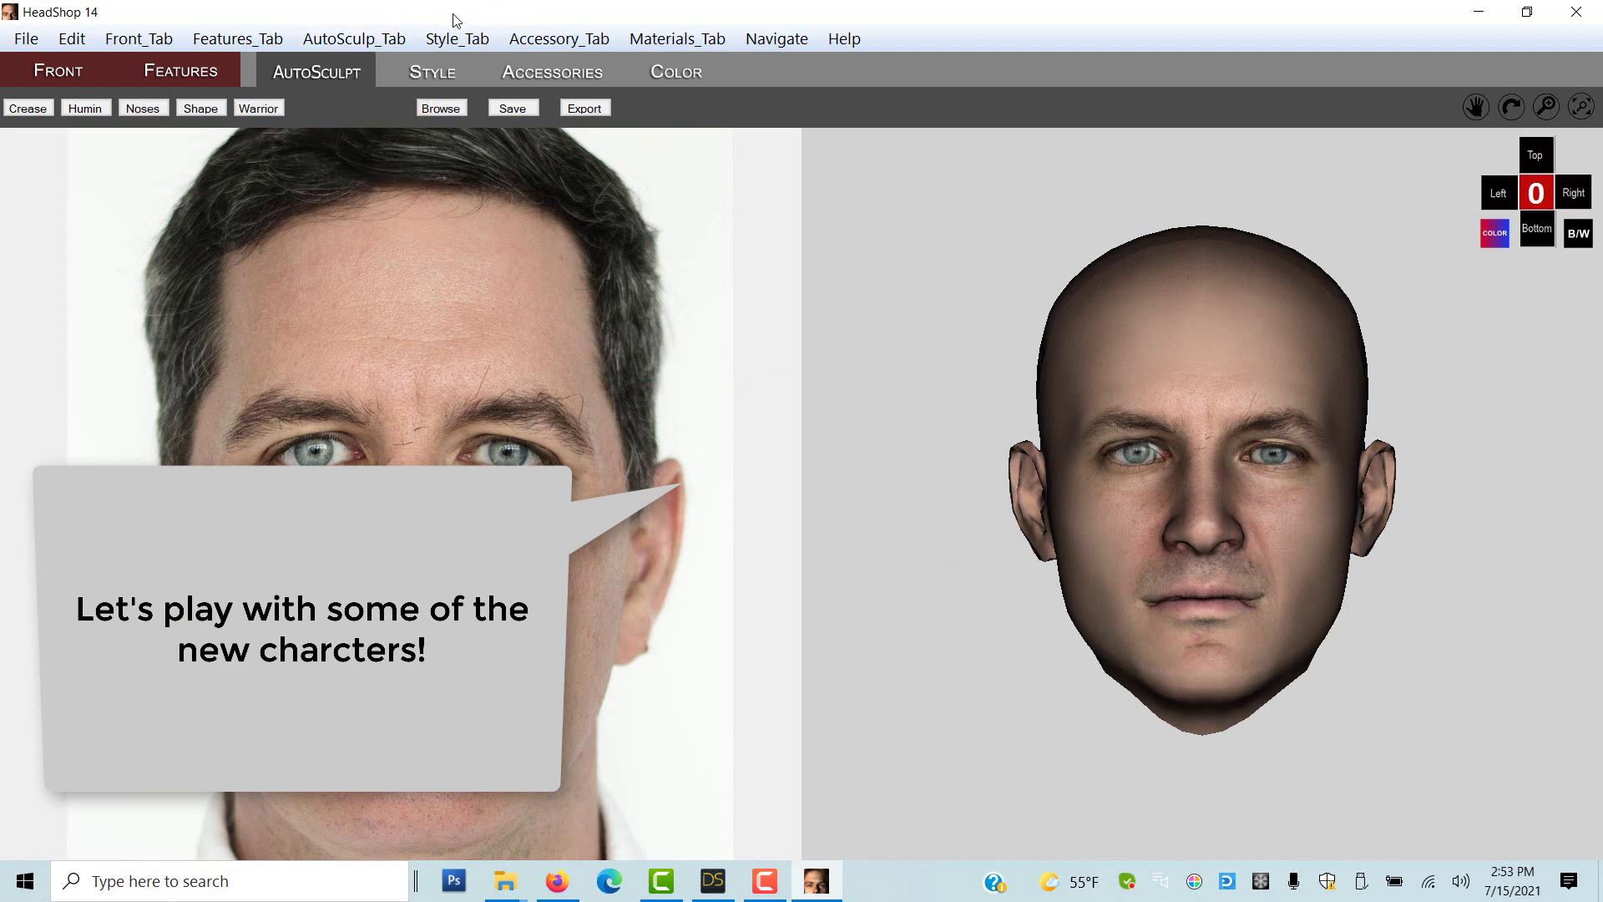
Step: Open the Warriors category, preview the General on the head at nearly full size, and return its size to zero
left_click(258, 109)
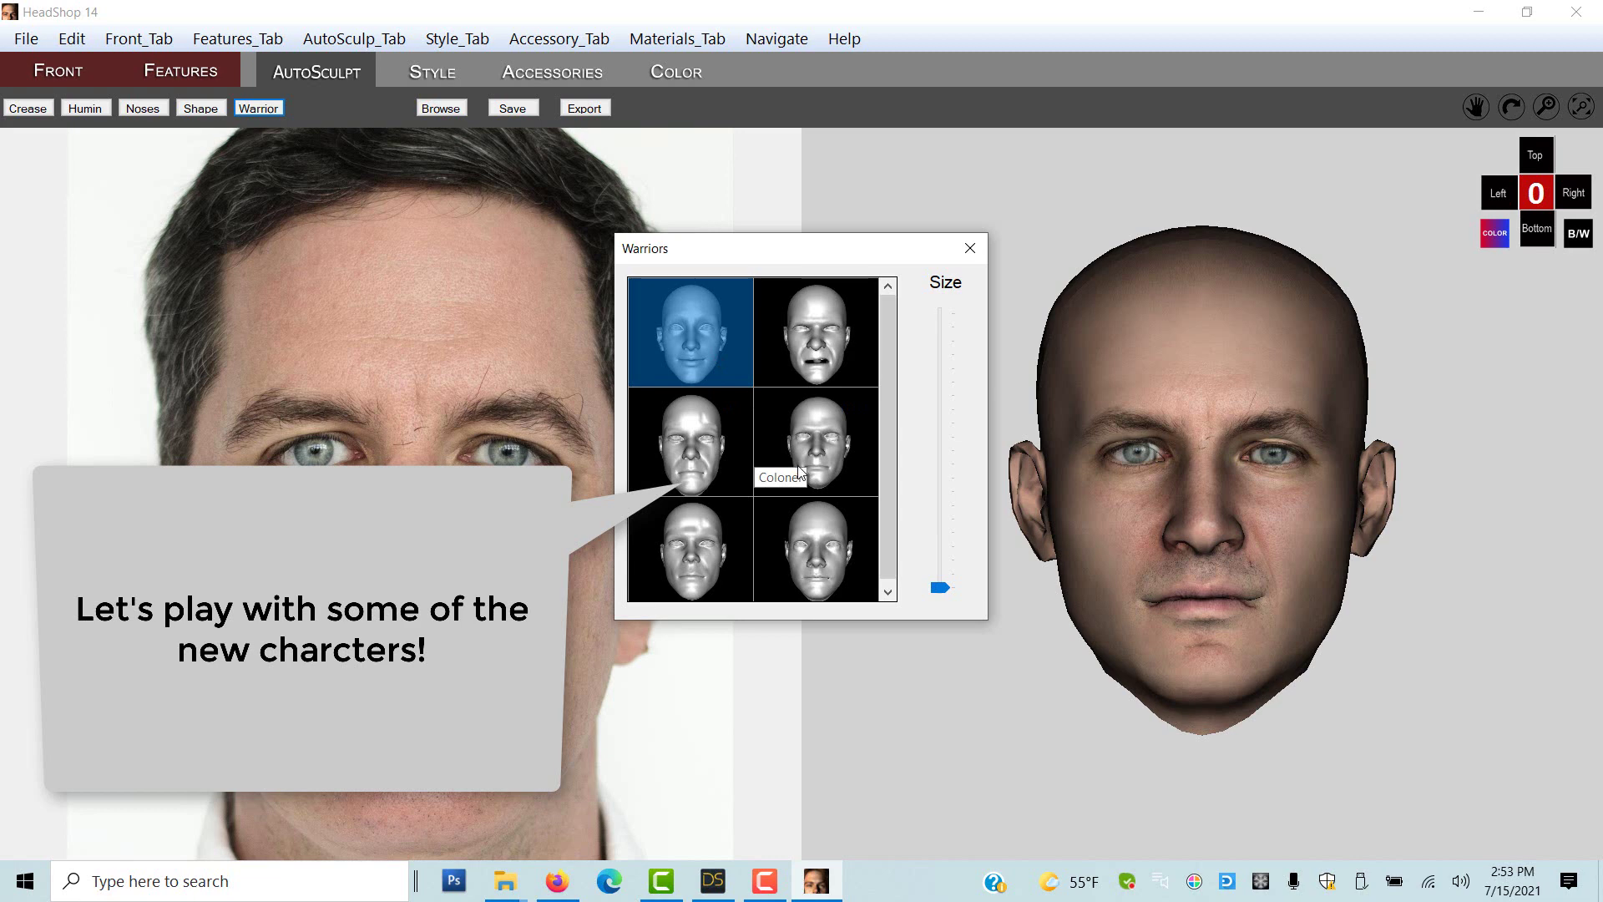
left_click(709, 461)
left_click_drag(938, 589, 916, 339)
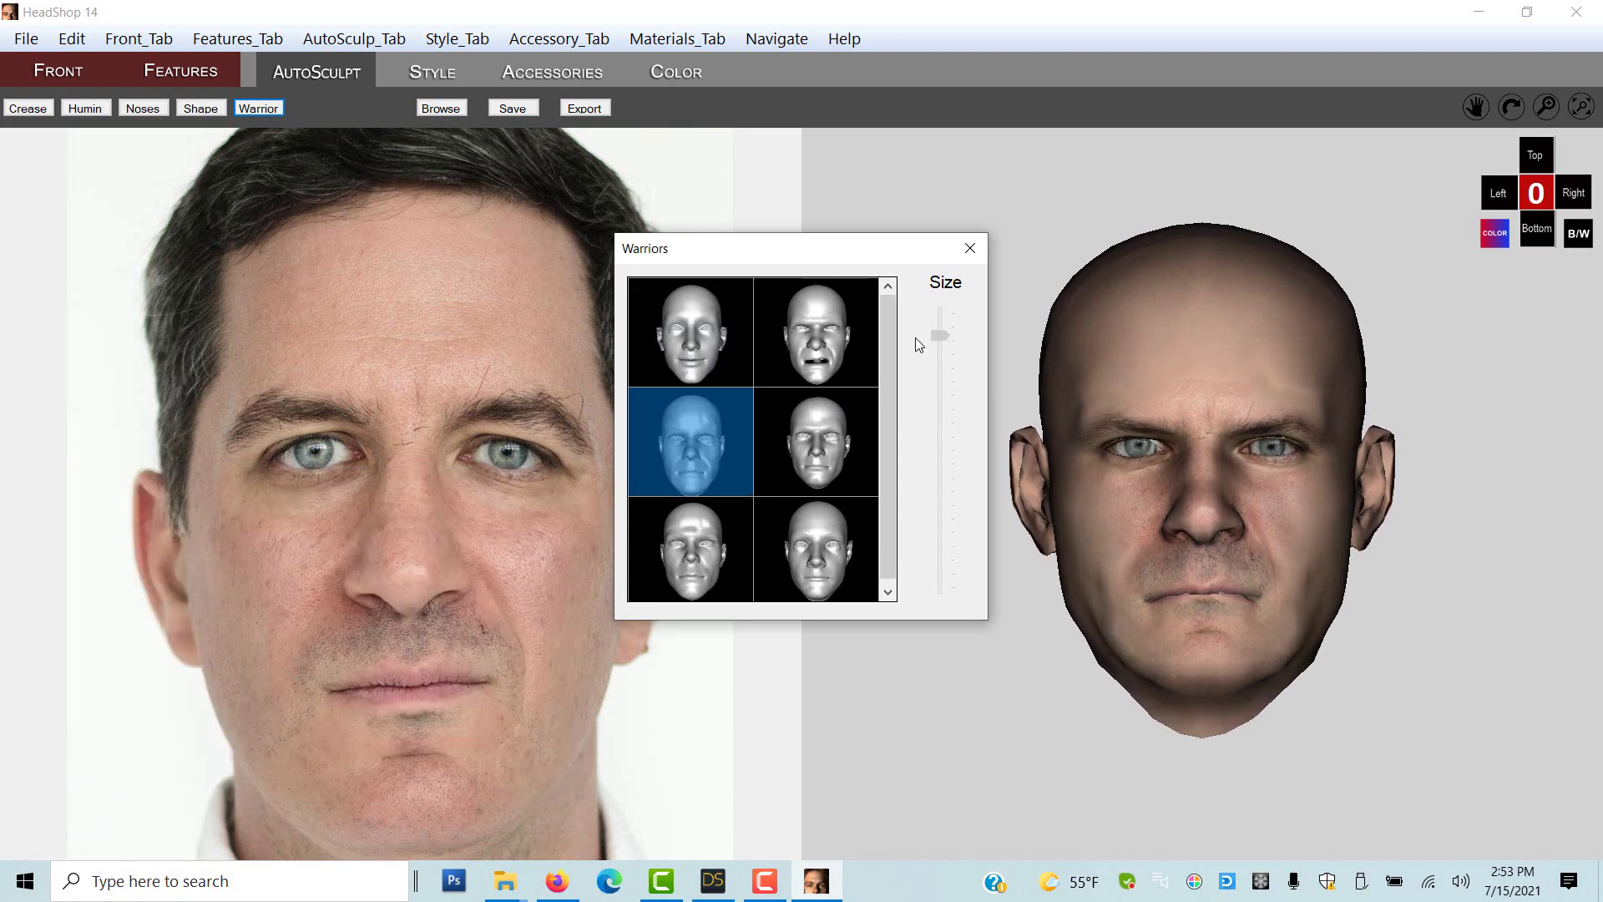
left_click_drag(938, 336, 939, 661)
Step: Select the Sergeant and try the Lieutenant morph on the head, lowering its size back toward the minimum
left_click(824, 365)
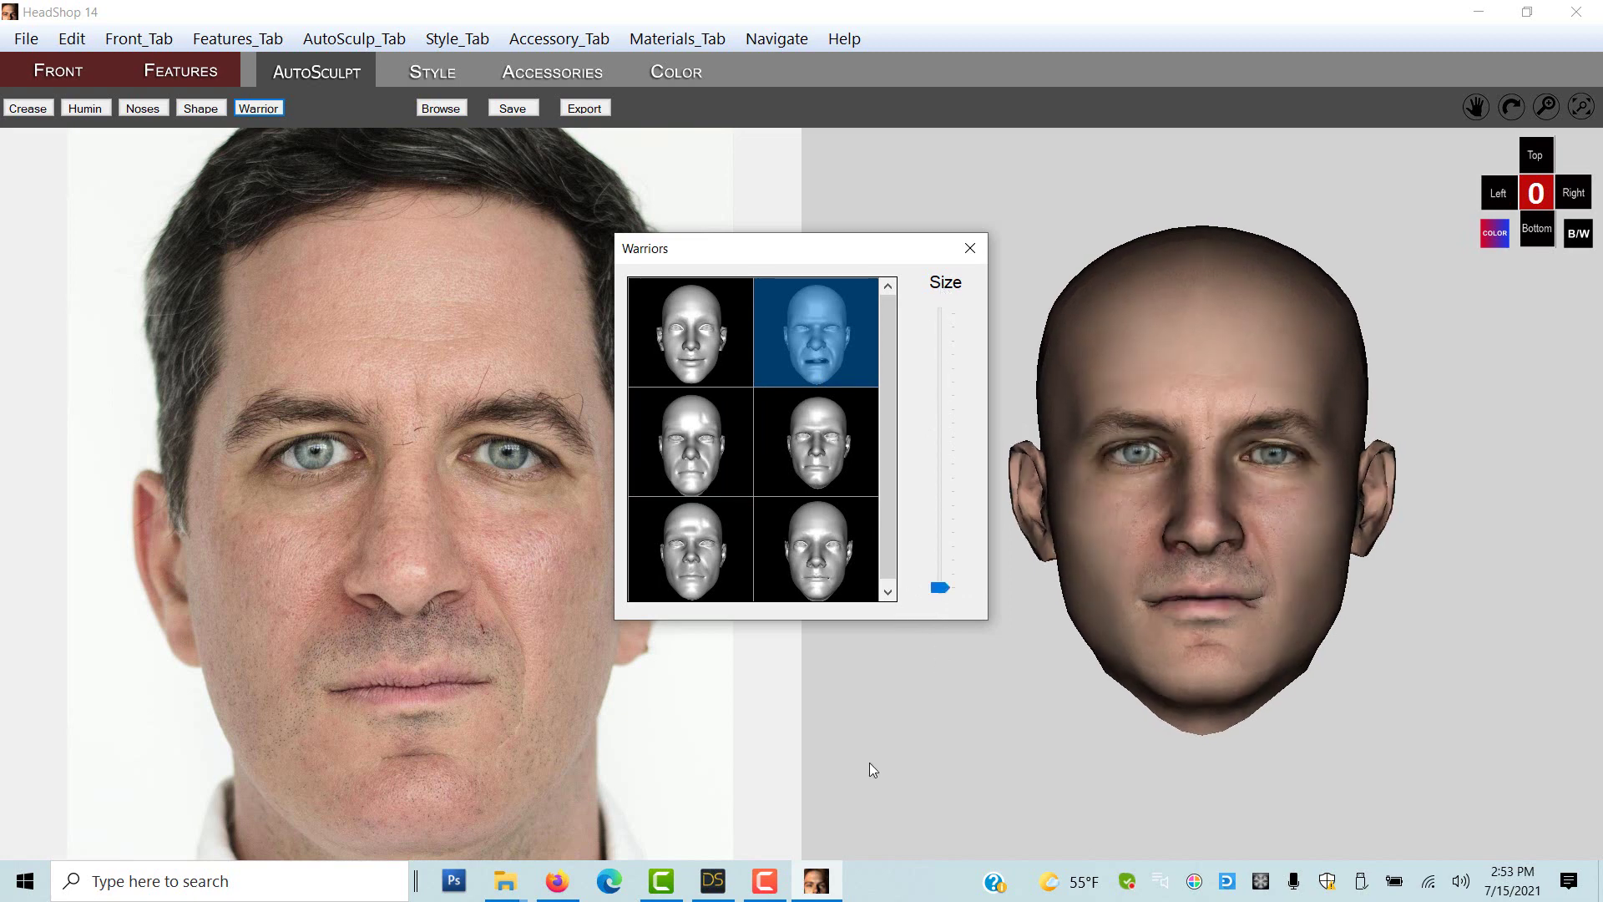
left_click(817, 564)
mouse_move(937, 589)
left_mouse_down()
mouse_move(942, 290)
mouse_move(940, 612)
left_mouse_up()
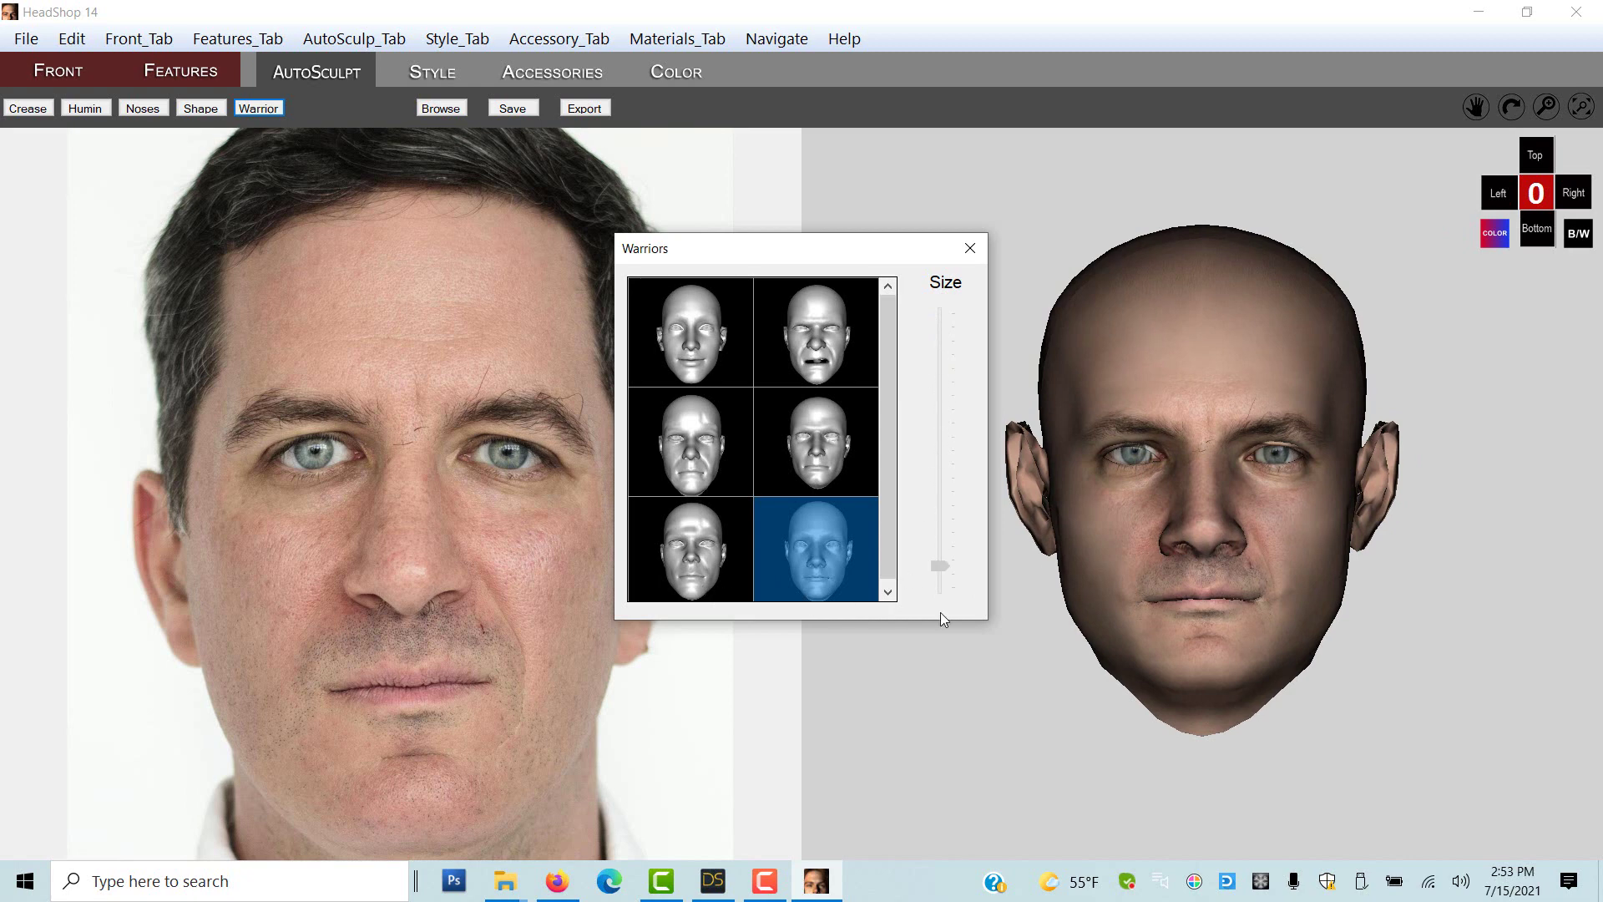
Step: Apply the Captain warrior morph to the head at maximum size
left_click(685, 564)
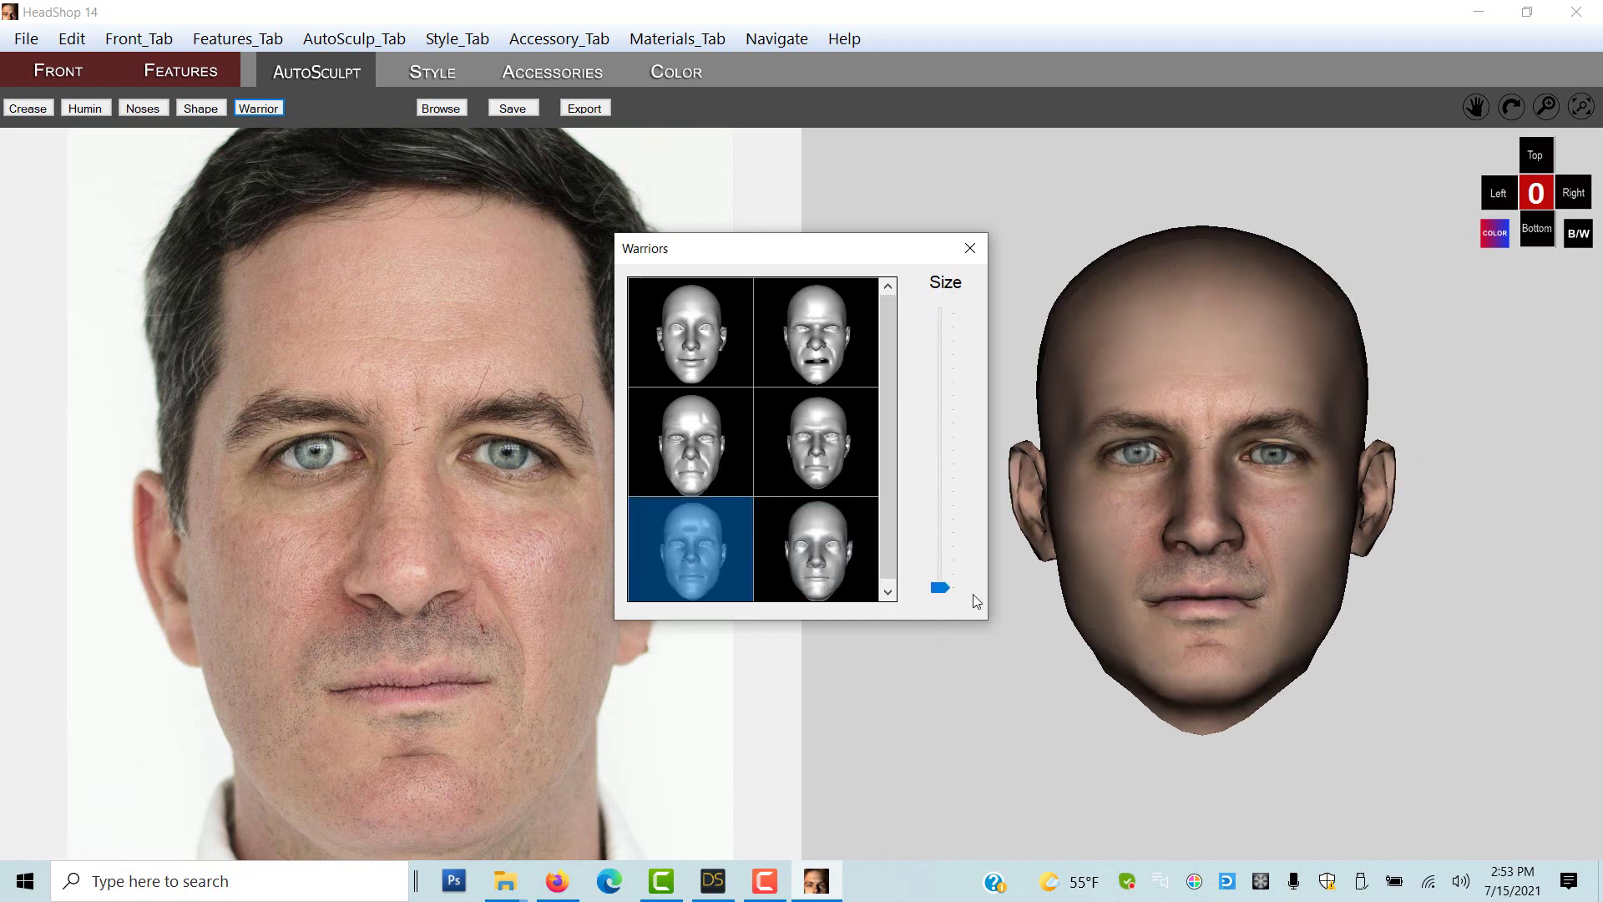
left_click_drag(939, 588, 940, 290)
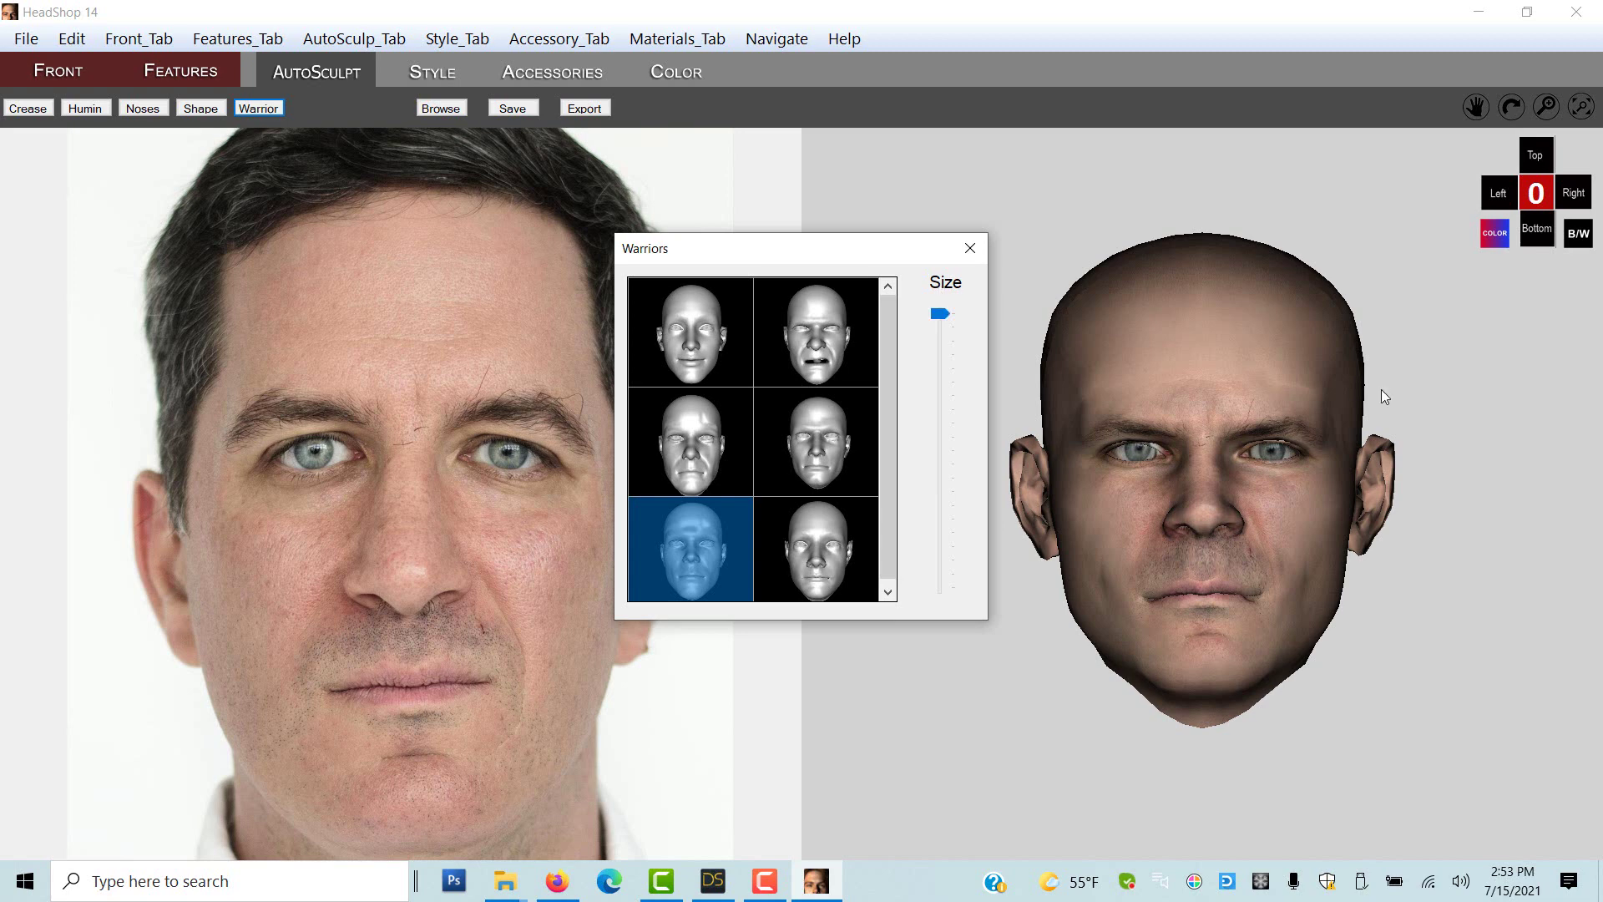
Step: Close the Warriors category and export the head's morph and texture back to DAZ Studio
left_click(971, 250)
left_click(600, 117)
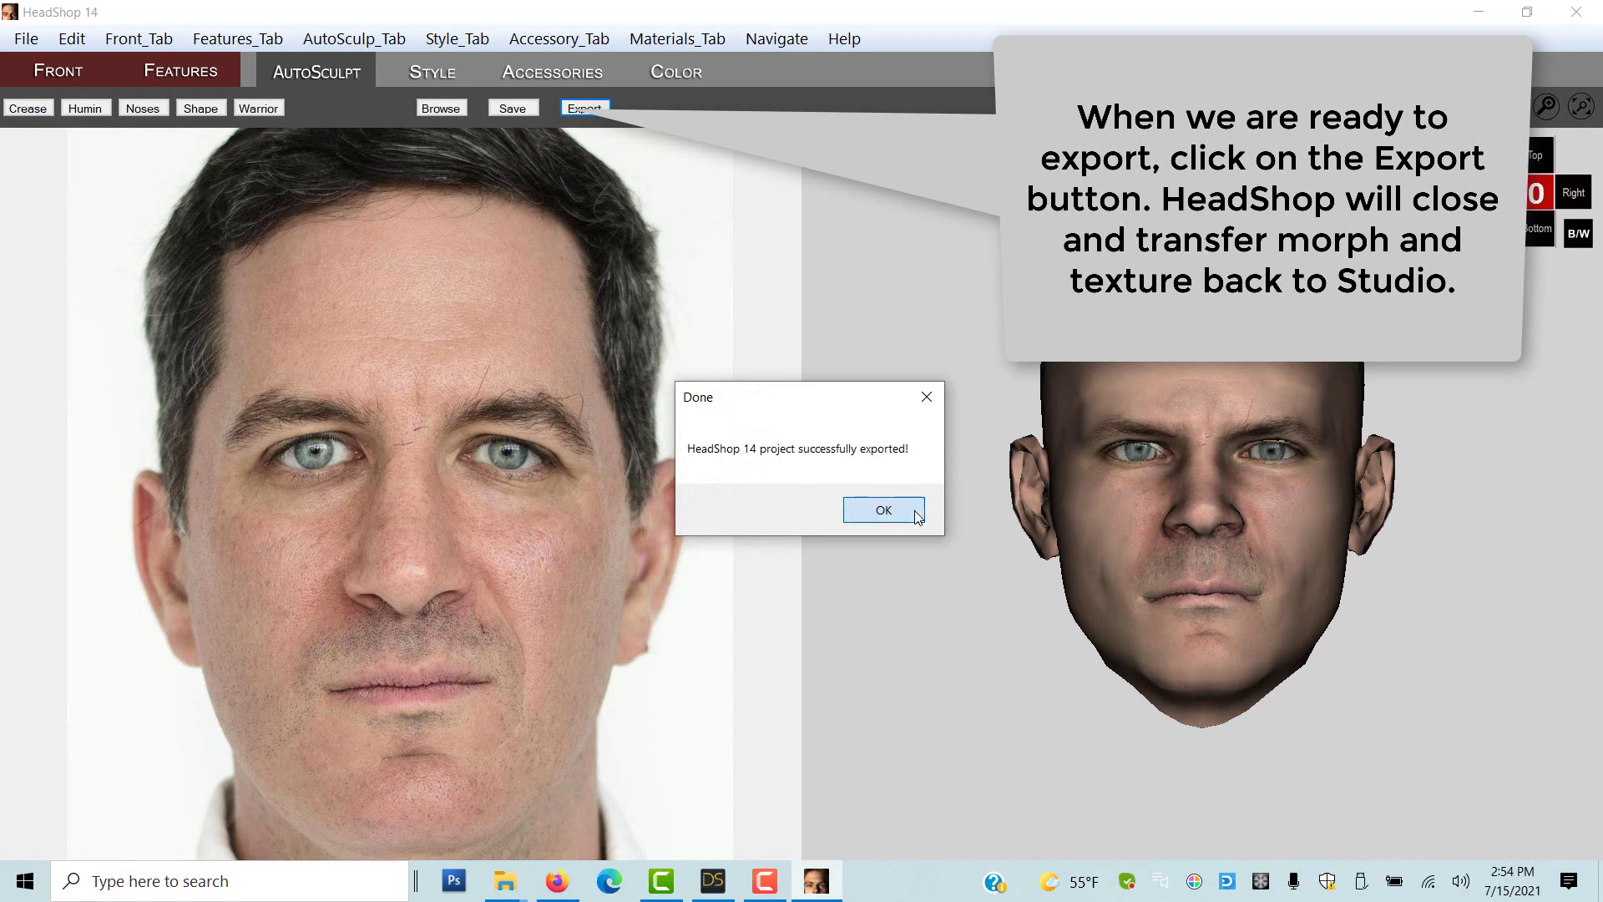
left_click(914, 509)
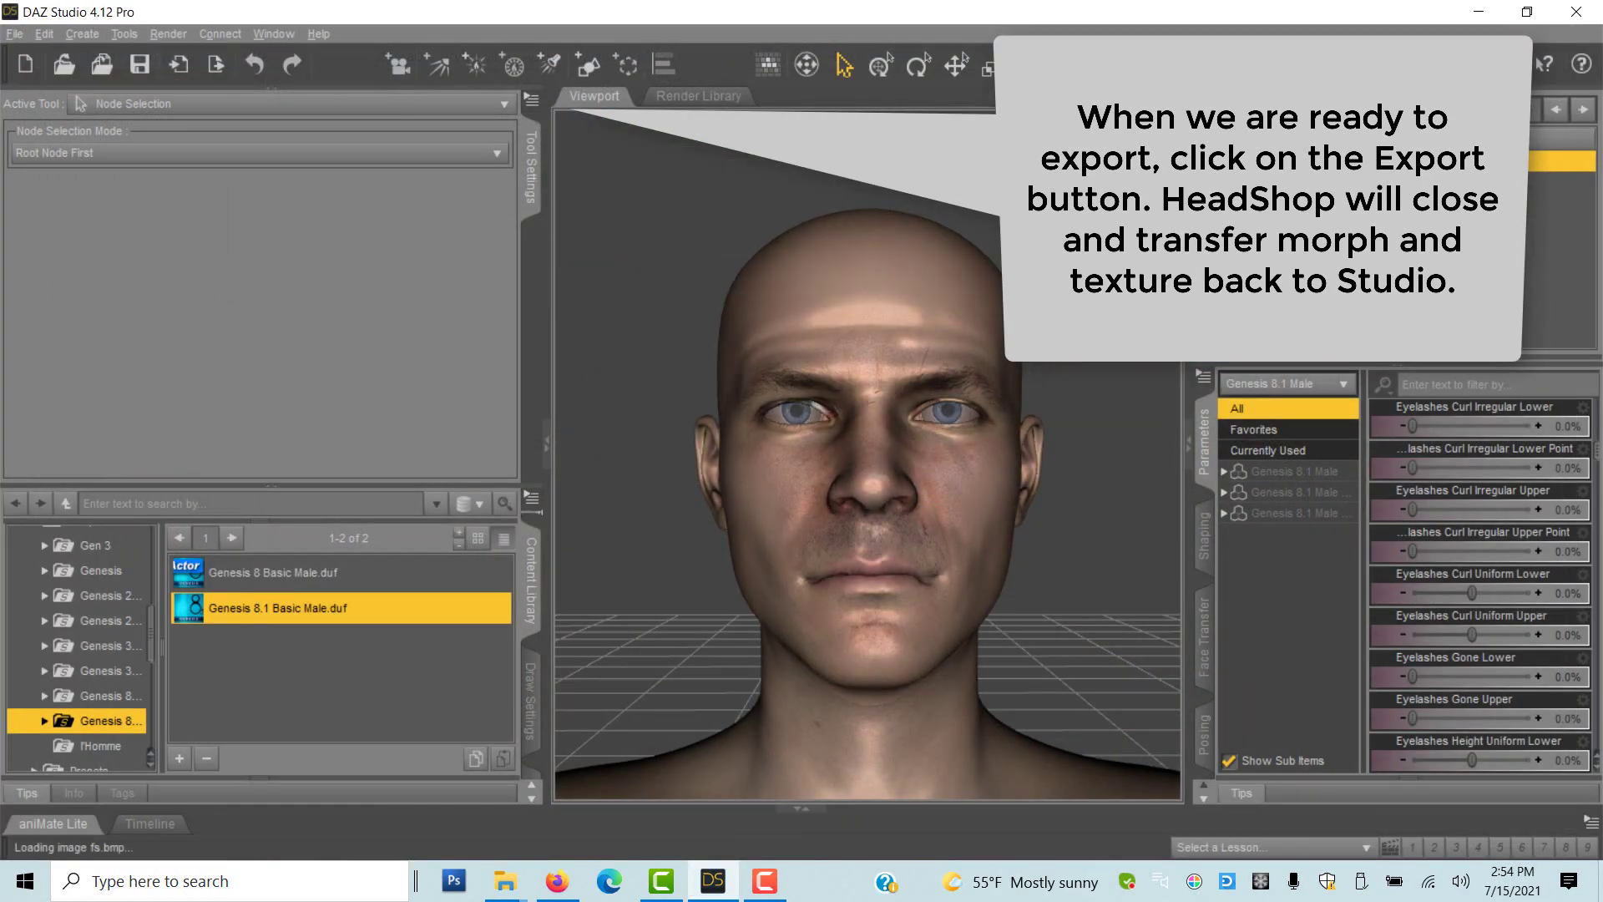
Step: Find the fs morph among the Genesis 8.1 Male's Morphs parameters and raise its strength to about 92.7%
left_click_drag(1156, 122, 1144, 165)
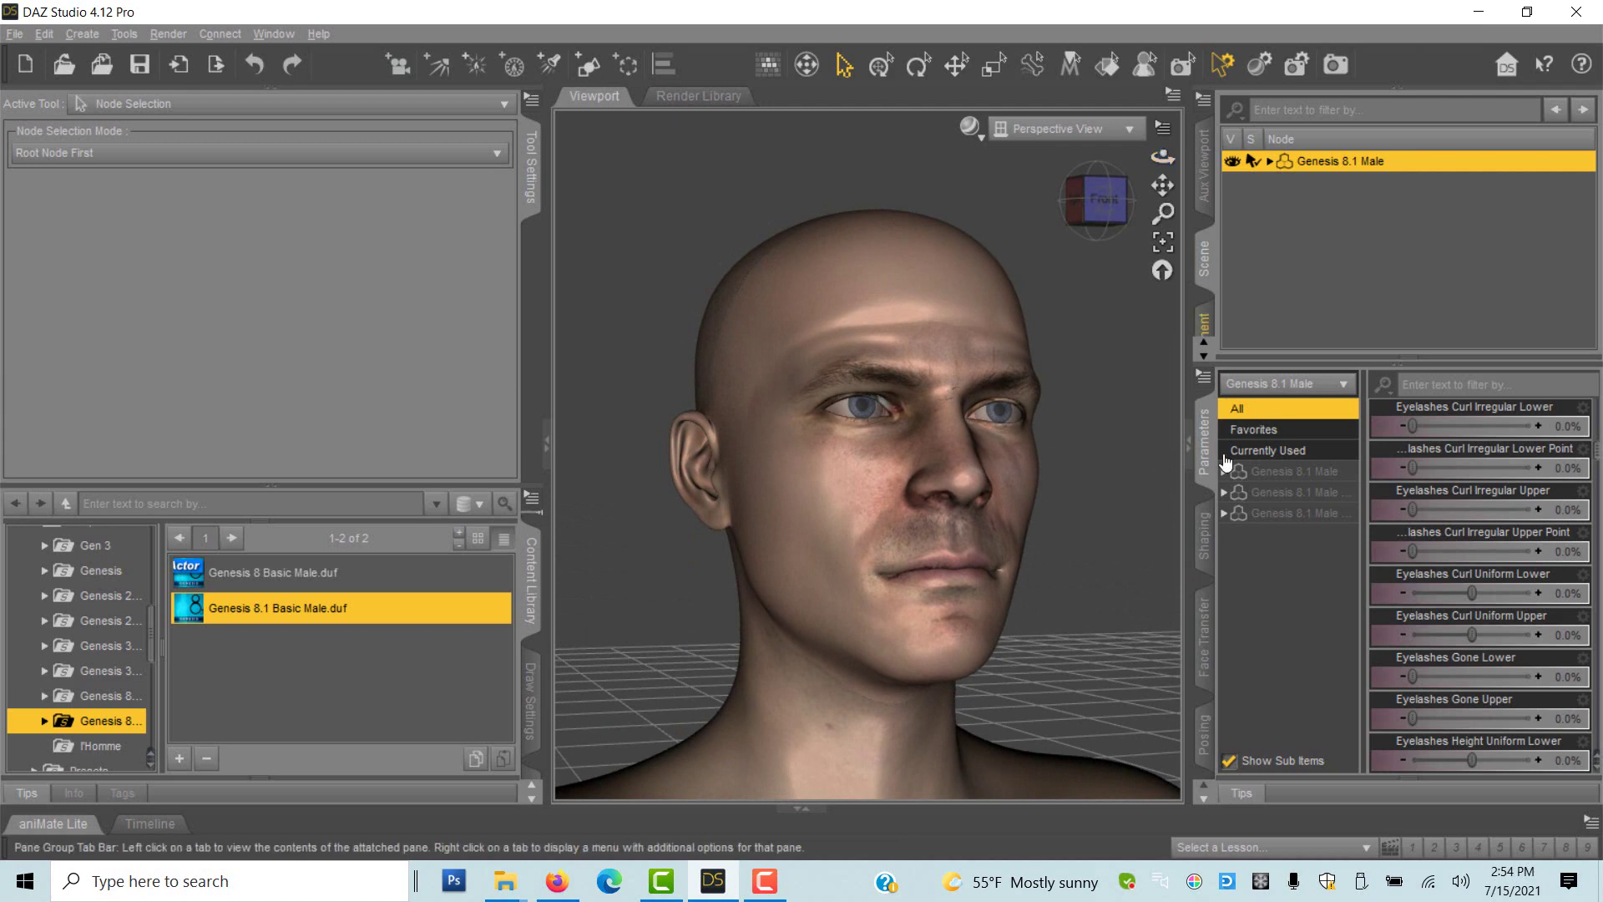
left_click(1282, 473)
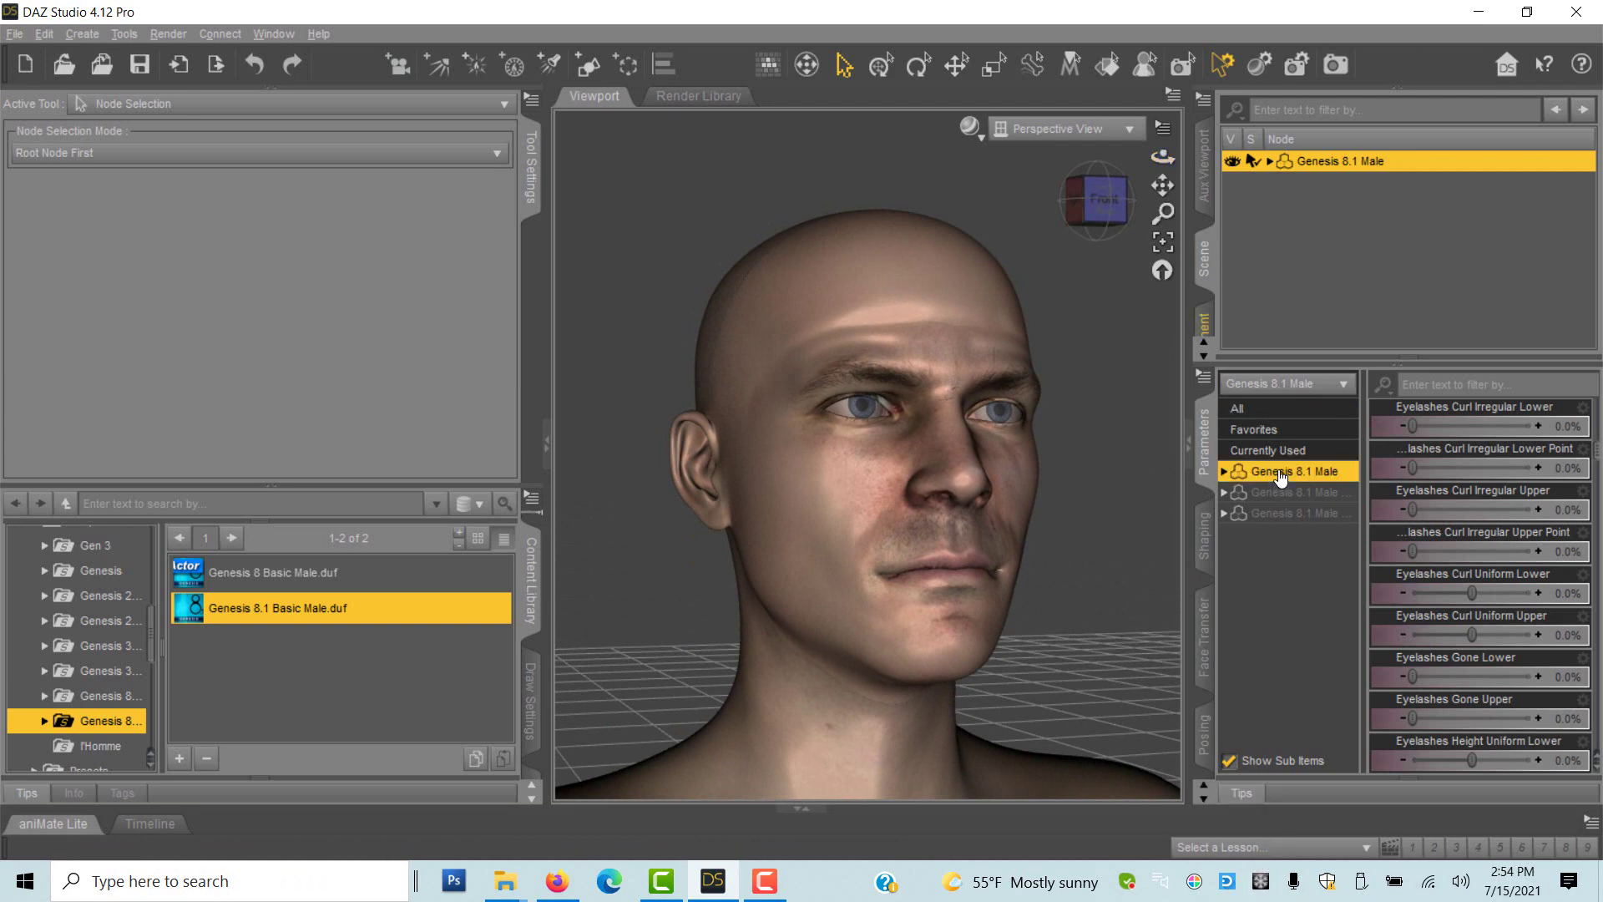
left_click(1223, 472)
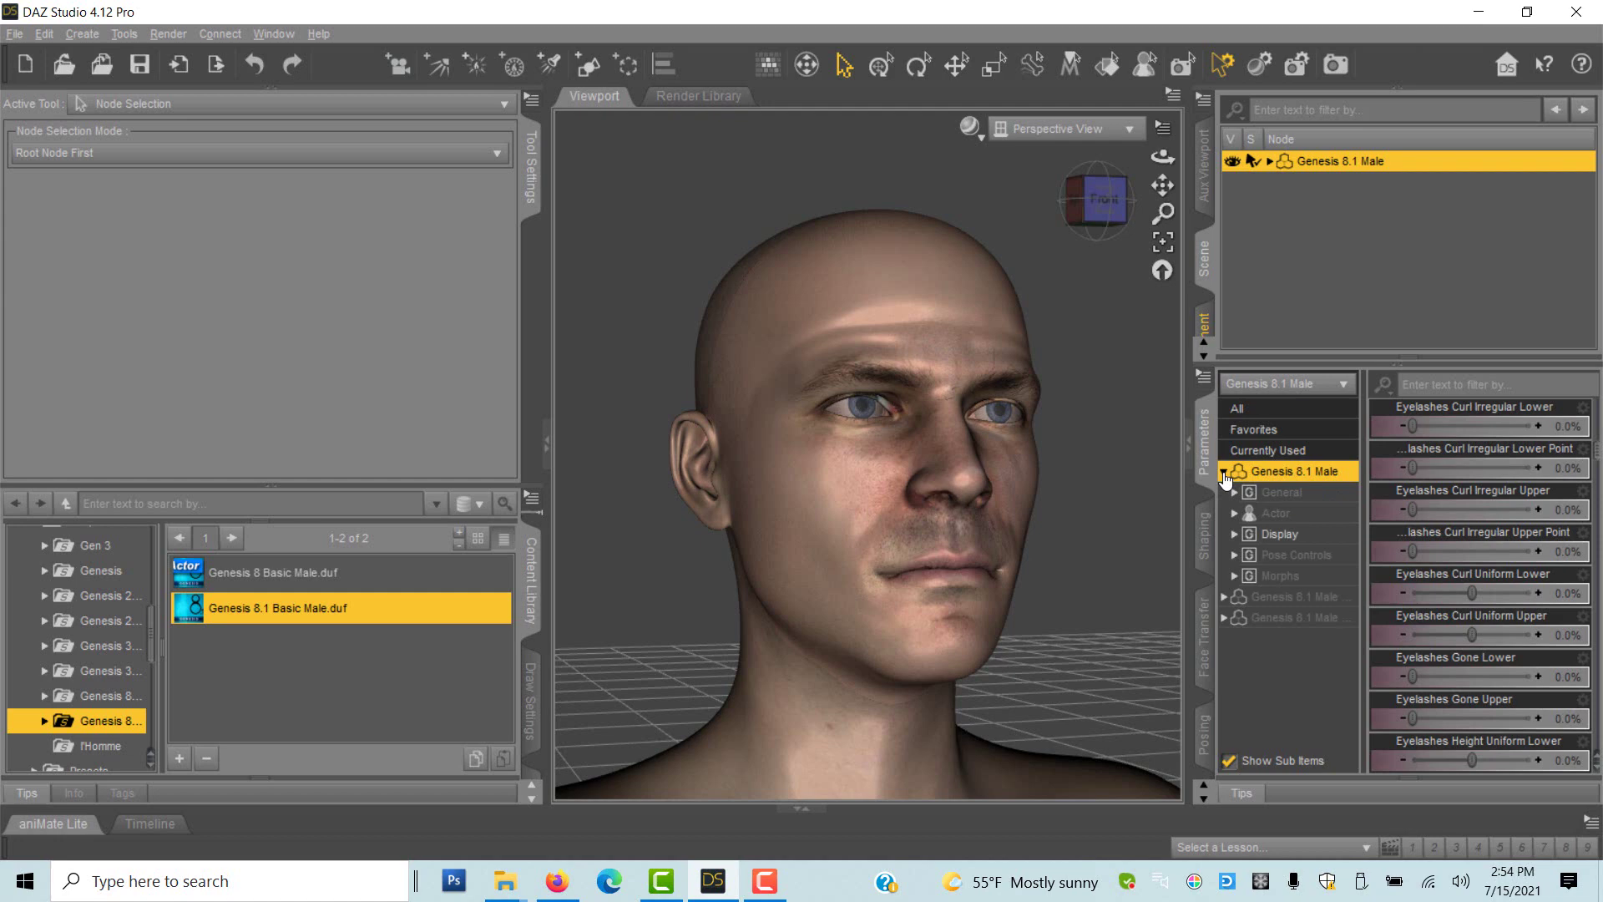
left_click(1276, 578)
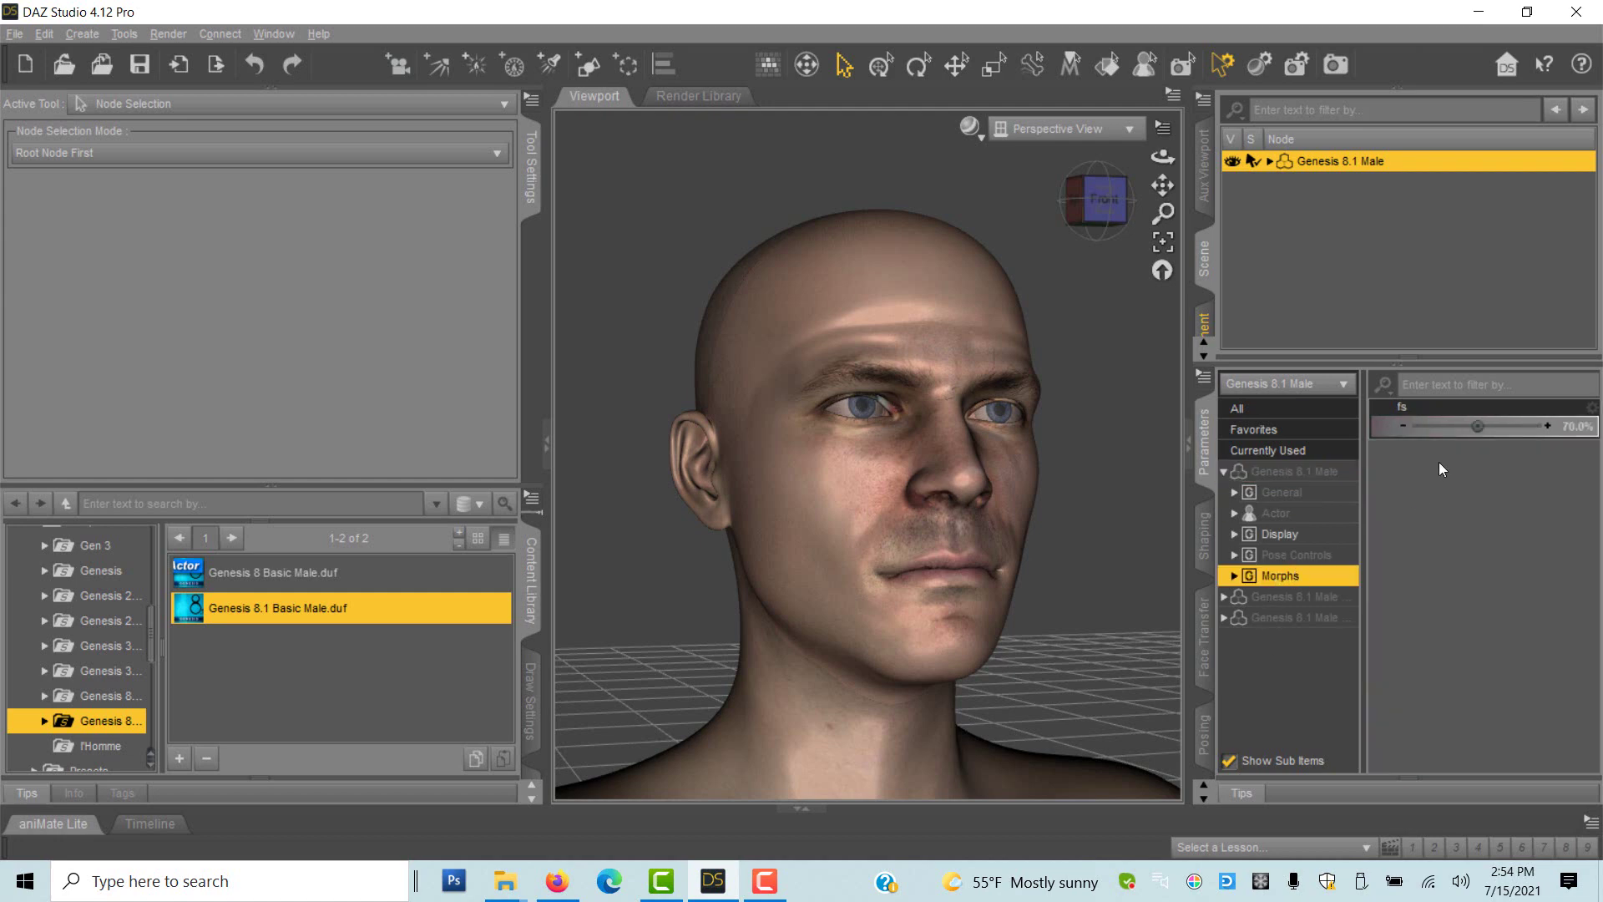
left_click_drag(1477, 426, 1477, 429)
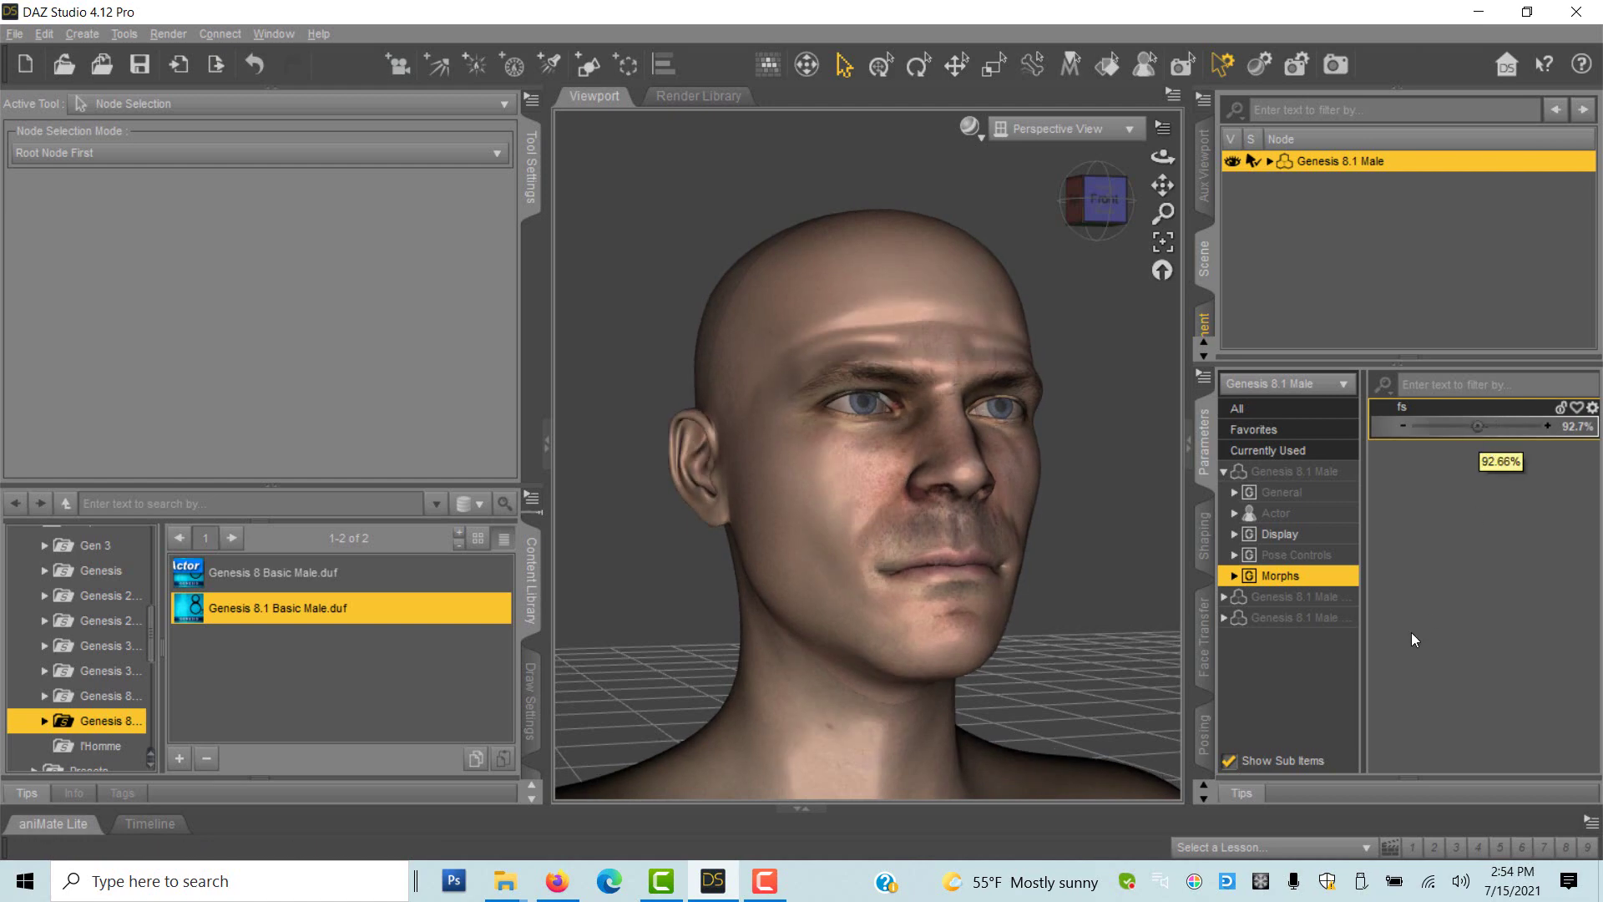